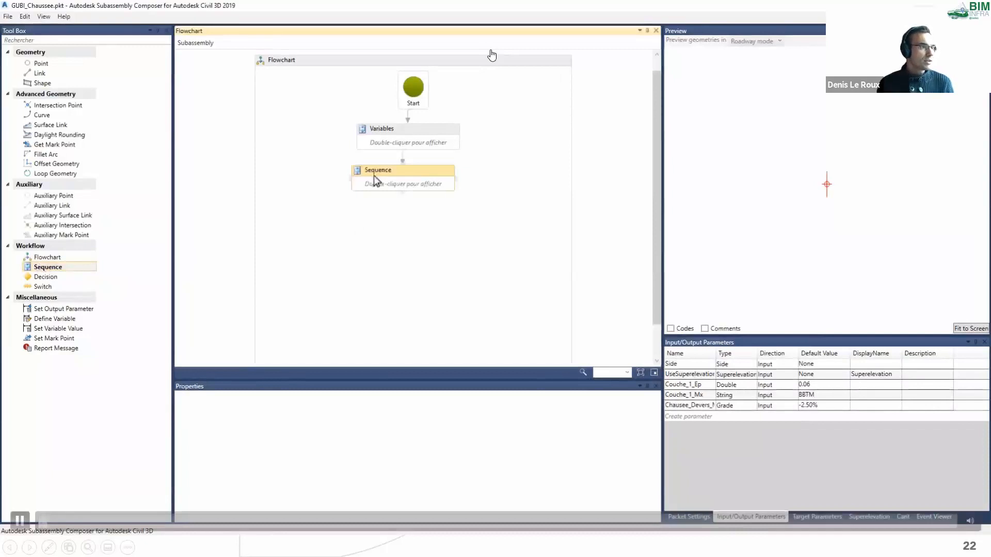
# Step: Rename the new sequence in the flowchart as Couche1
pyautogui.write('Couche1')
pyautogui.press('Return')
# Step: Create the Double input parameter Chausse_Largeur with a default value of 2.5
pyautogui.doubleClick(720, 354)
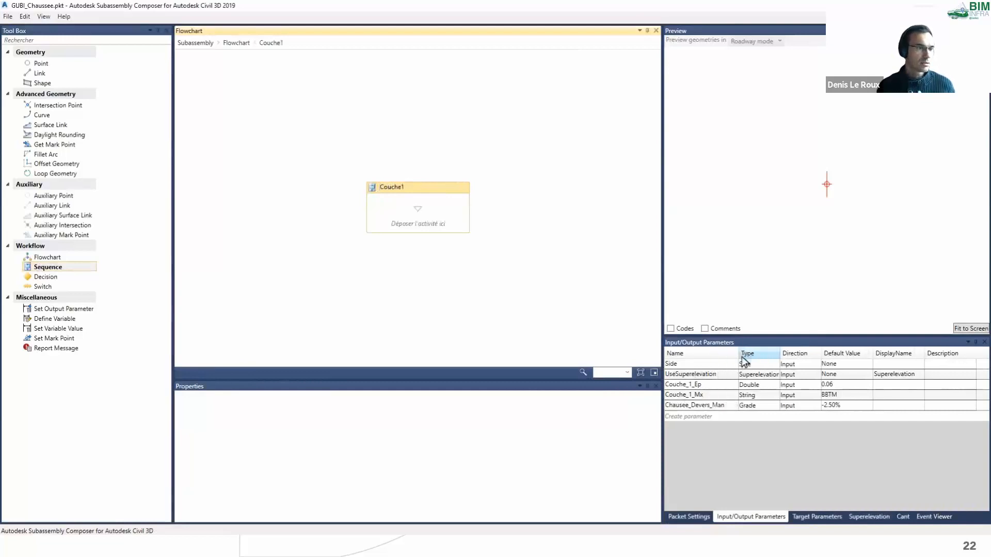
pyautogui.click(703, 420)
pyautogui.write('Chausse_La')
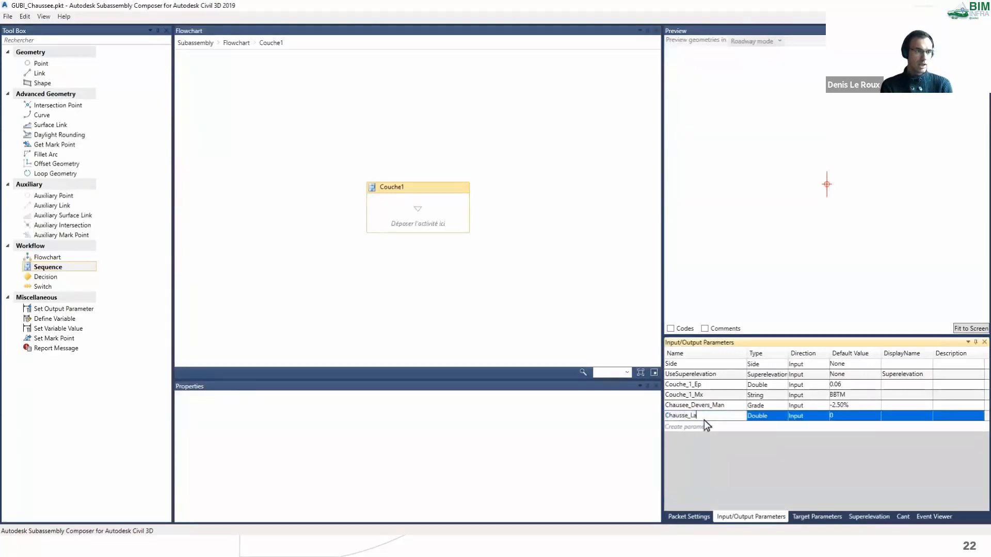
pyautogui.write('rgeur')
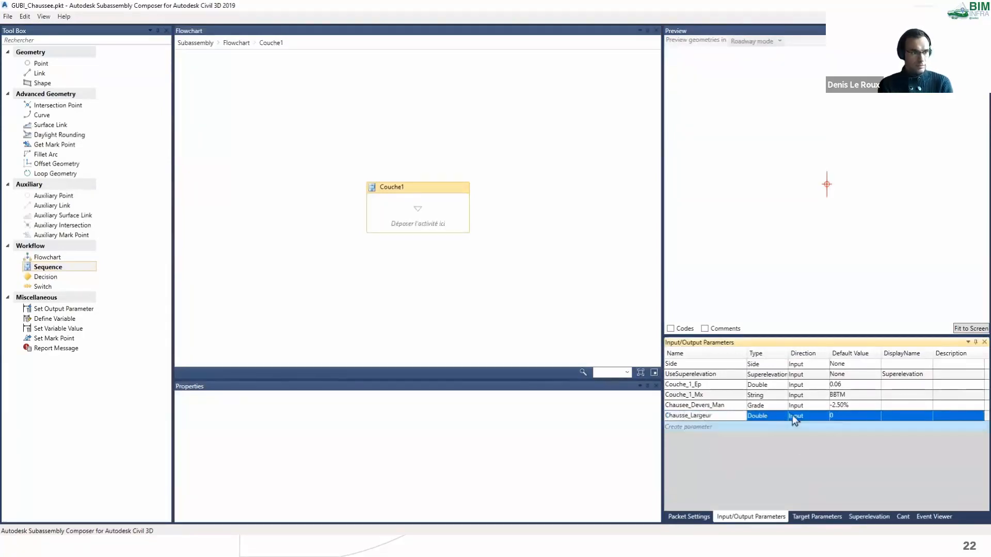
pyautogui.click(841, 415)
pyautogui.write('2.5')
pyautogui.click(608, 314)
# Step: Add four points, P1 to P4, to the Couche1 sequence
pyautogui.click(43, 65)
pyautogui.moveTo(42, 67); pyautogui.dragTo(410, 209)
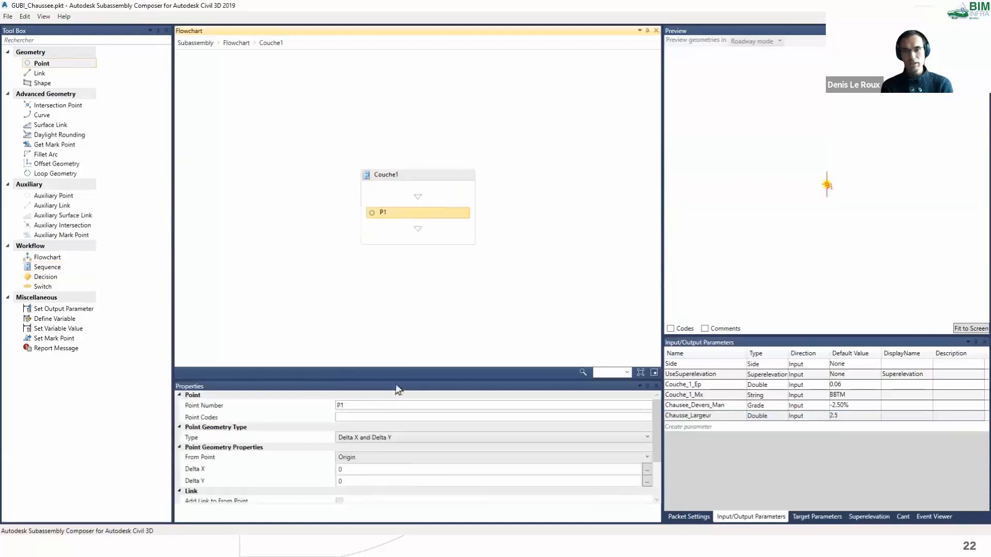
pyautogui.moveTo(66, 65); pyautogui.dragTo(392, 231)
pyautogui.moveTo(62, 65); pyautogui.dragTo(407, 260)
# Step: Assign the point codes "Axe-3D" and "CR-Phi" to point P1
pyautogui.click(411, 165)
pyautogui.click(365, 418)
pyautogui.write('"Axe-3D')
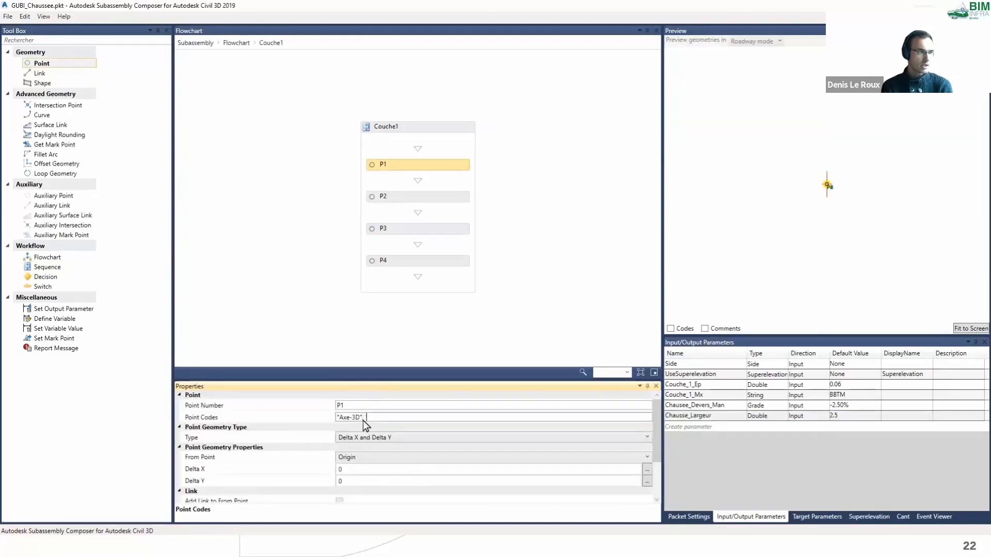
pyautogui.write('","CR-Phi"')
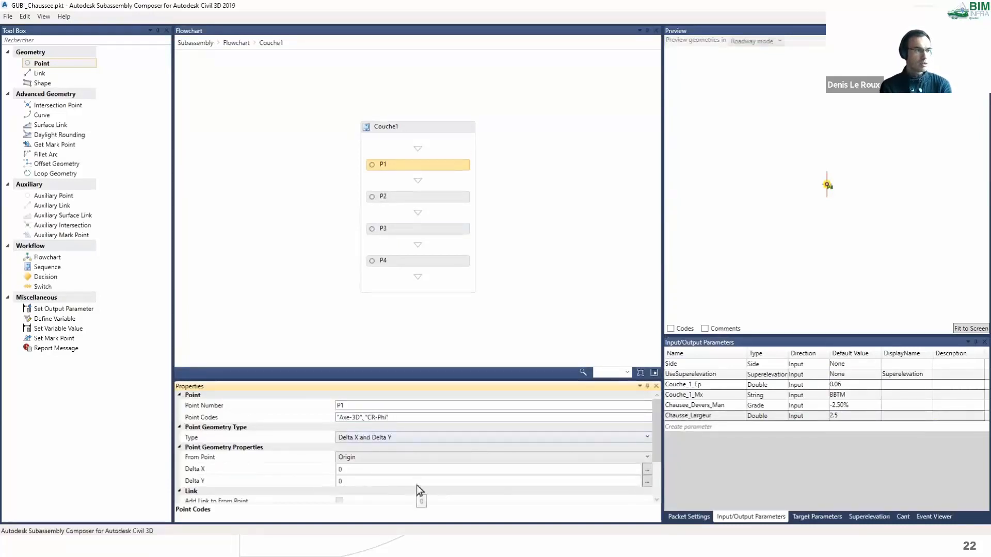
pyautogui.press('BackSpace')
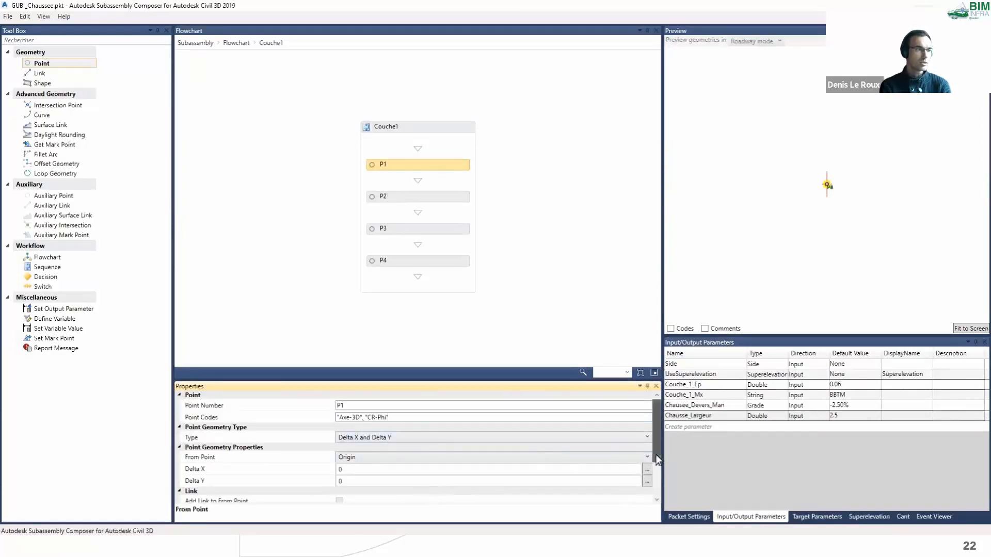
pyautogui.scroll(-2, 656, 454)
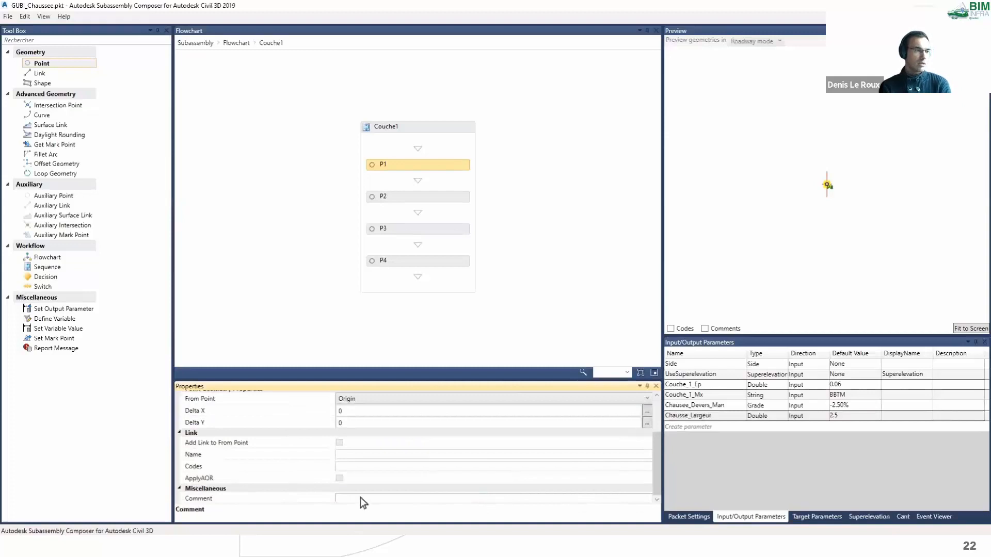
pyautogui.click(422, 173)
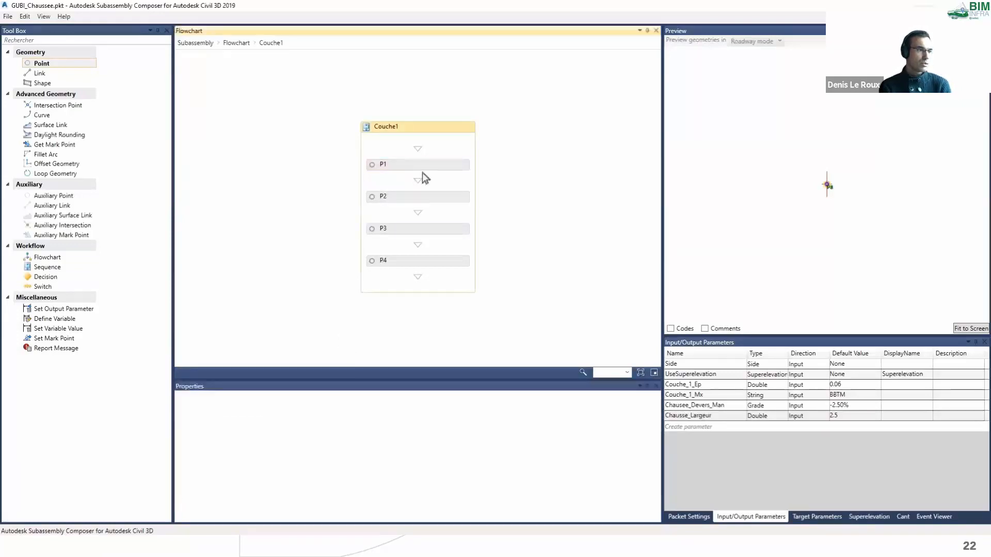
# Step: Set point P2's geometry type to Slope and Delta X, with Chausse_Largeur as its Delta X
pyautogui.click(378, 199)
pyautogui.click(473, 397)
pyautogui.click(404, 409)
pyautogui.scroll(2, 481, 414)
pyautogui.click(434, 428)
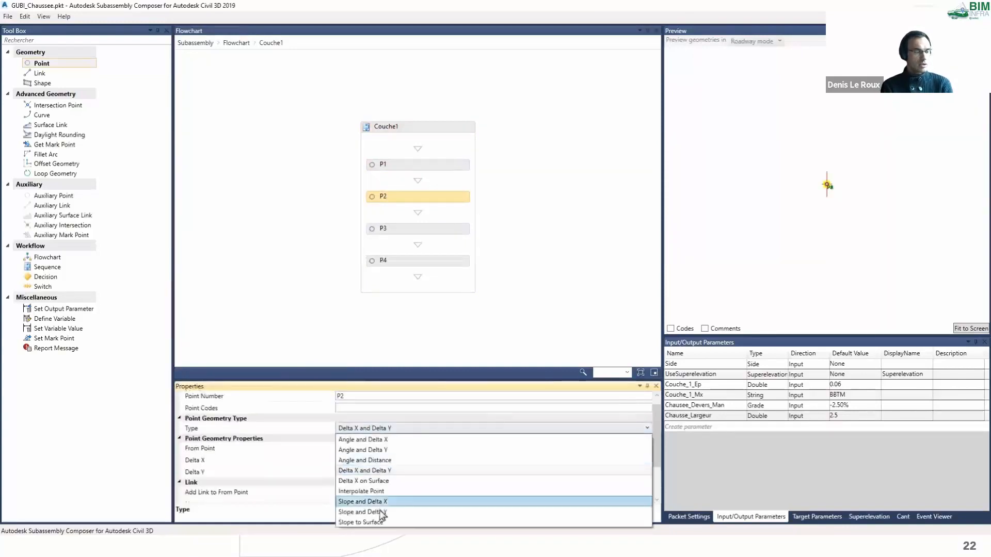
pyautogui.click(407, 499)
pyautogui.click(718, 416)
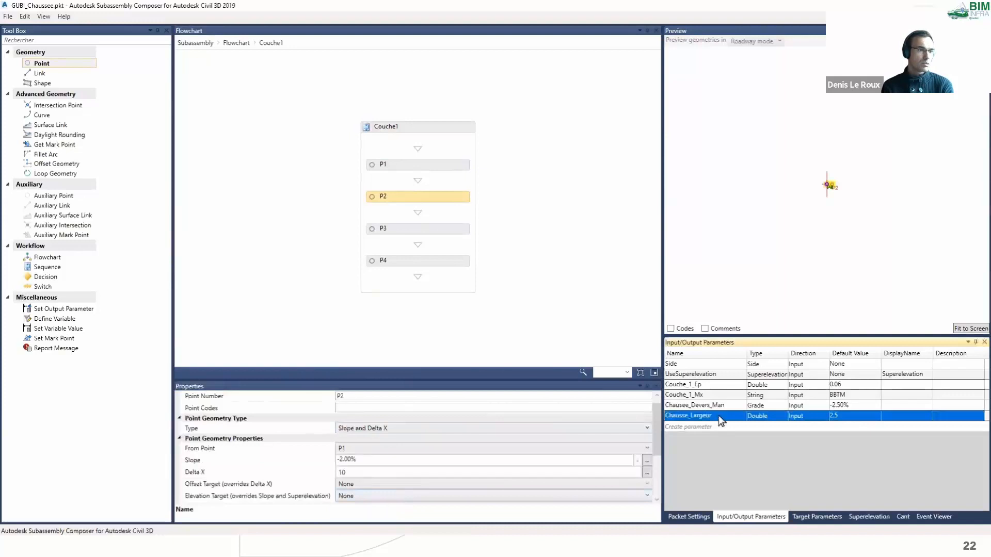
pyautogui.doubleClick(385, 472)
pyautogui.write('Chausse_Largeur')
pyautogui.click(498, 349)
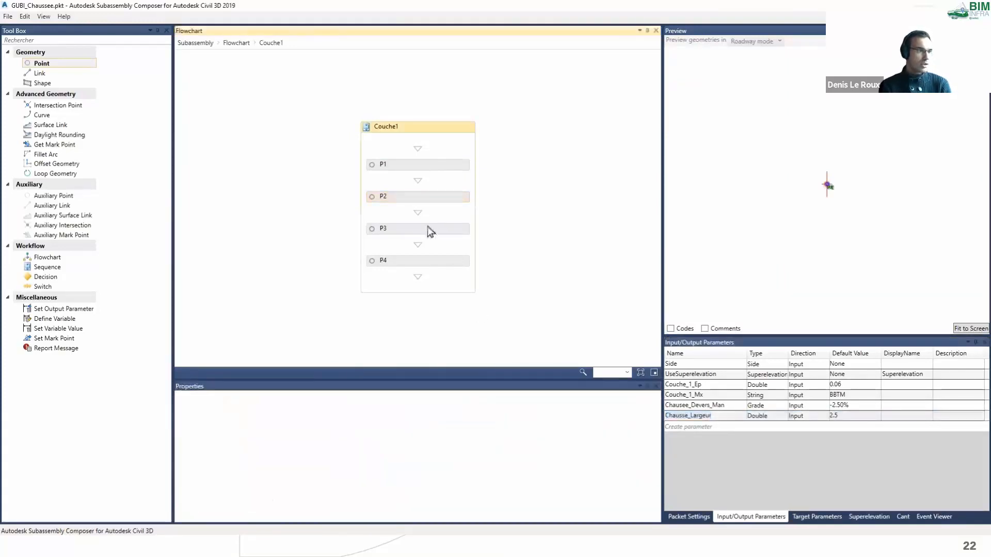
# Step: Copy the name of the Devers_Utilise variable from its definition in the Variables sequence
pyautogui.click(380, 197)
pyautogui.click(386, 461)
pyautogui.moveTo(398, 463); pyautogui.dragTo(289, 463)
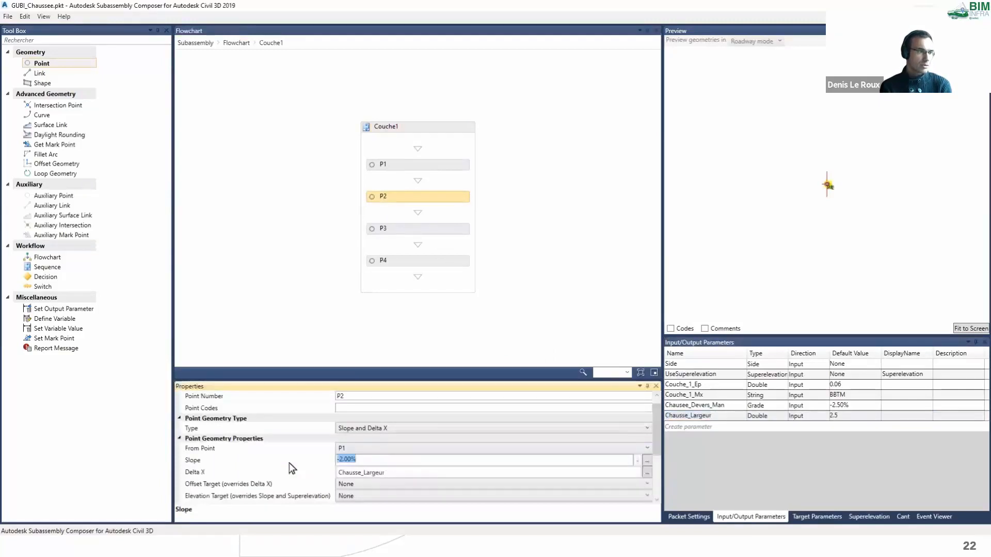
pyautogui.click(202, 42)
pyautogui.doubleClick(382, 149)
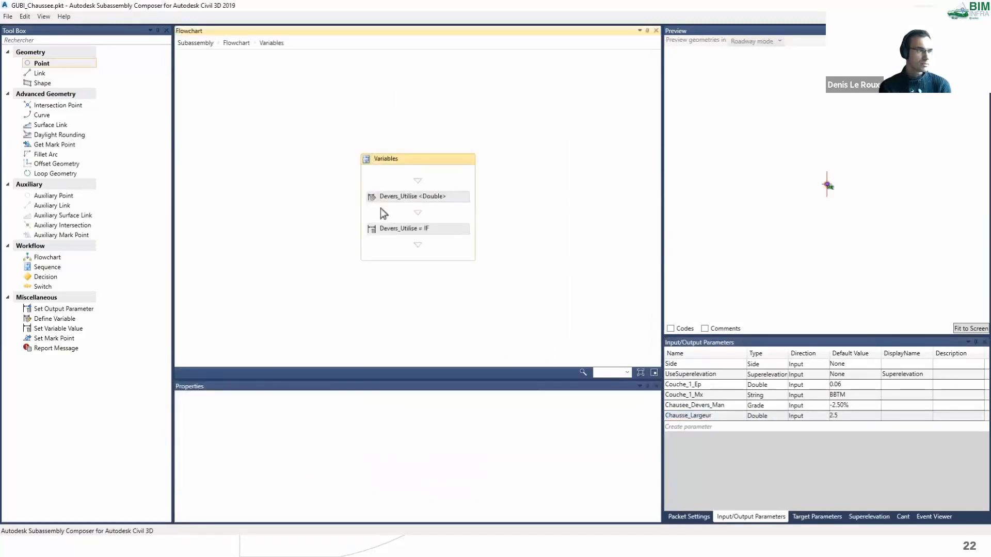
pyautogui.click(380, 228)
pyautogui.click(370, 201)
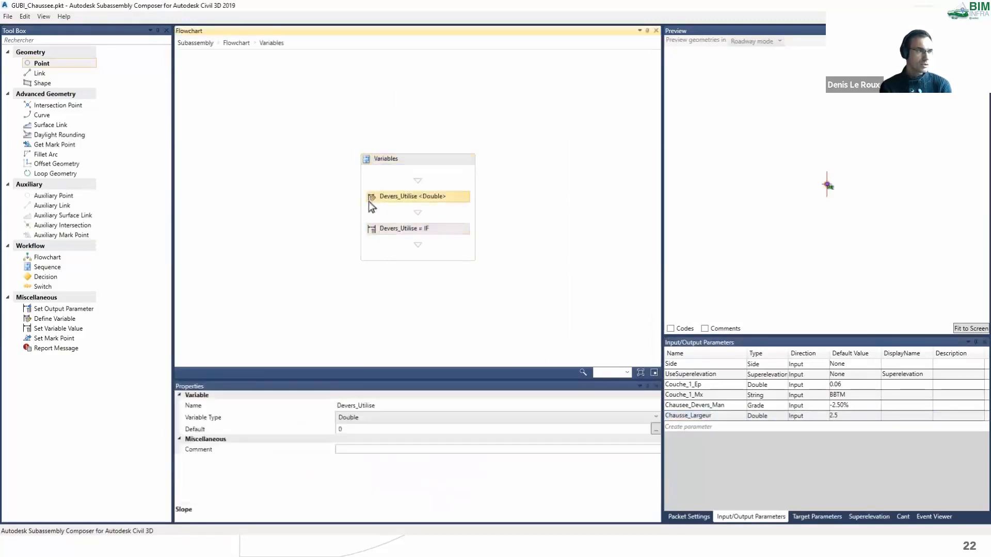
pyautogui.click(401, 410)
pyautogui.hotkey('ctrl', 'c')
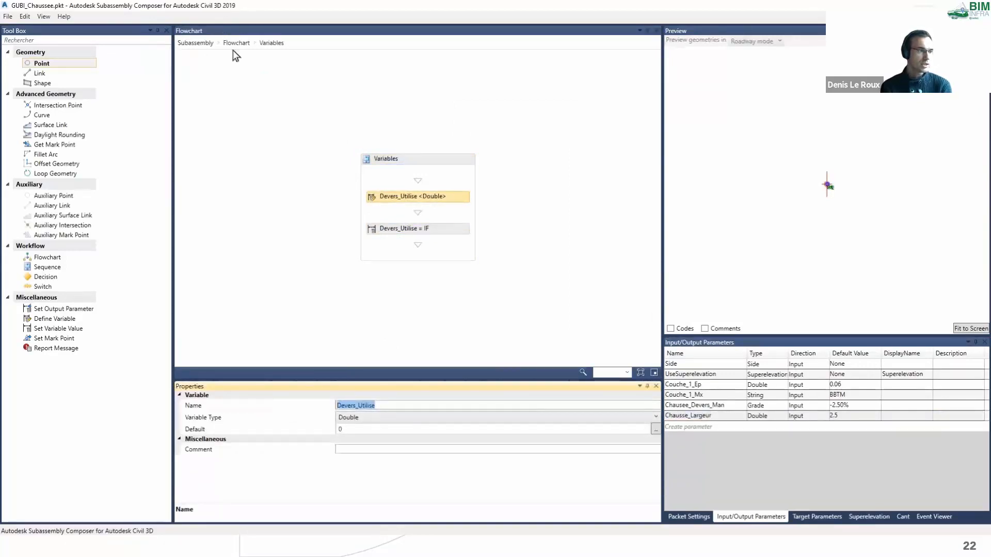
# Step: Return to the Couche1 sequence, set P2's slope to Devers_Utilise, and fit the preview to the geometry
pyautogui.click(236, 44)
pyautogui.doubleClick(370, 168)
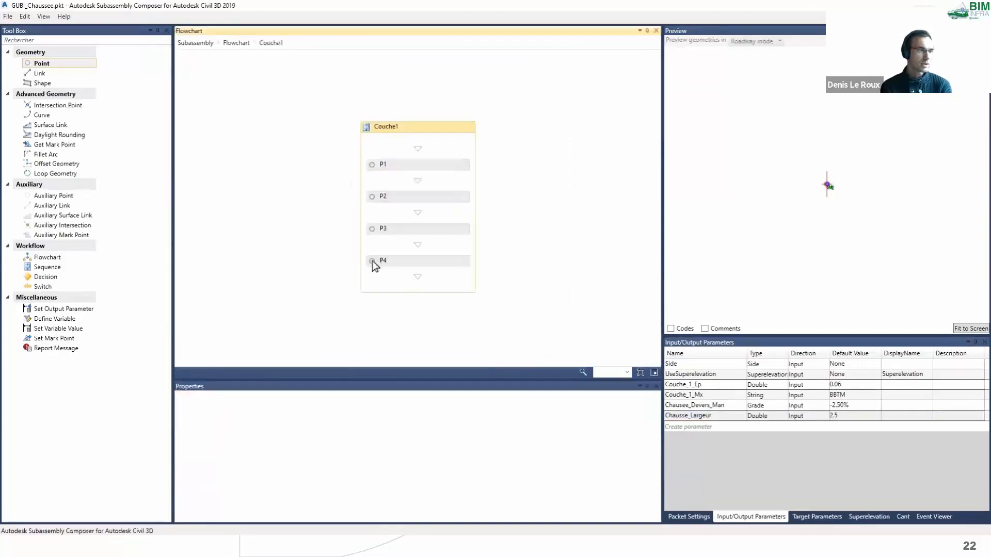
pyautogui.click(371, 198)
pyautogui.click(394, 469)
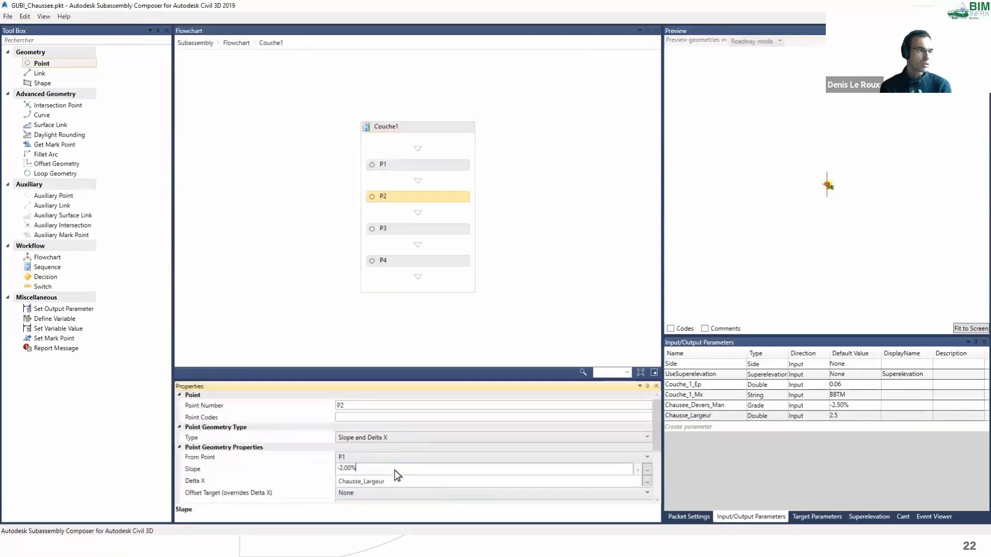
pyautogui.moveTo(394, 470); pyautogui.dragTo(311, 469)
pyautogui.hotkey('ctrl', 'v')
pyautogui.click(391, 479)
pyautogui.click(960, 313)
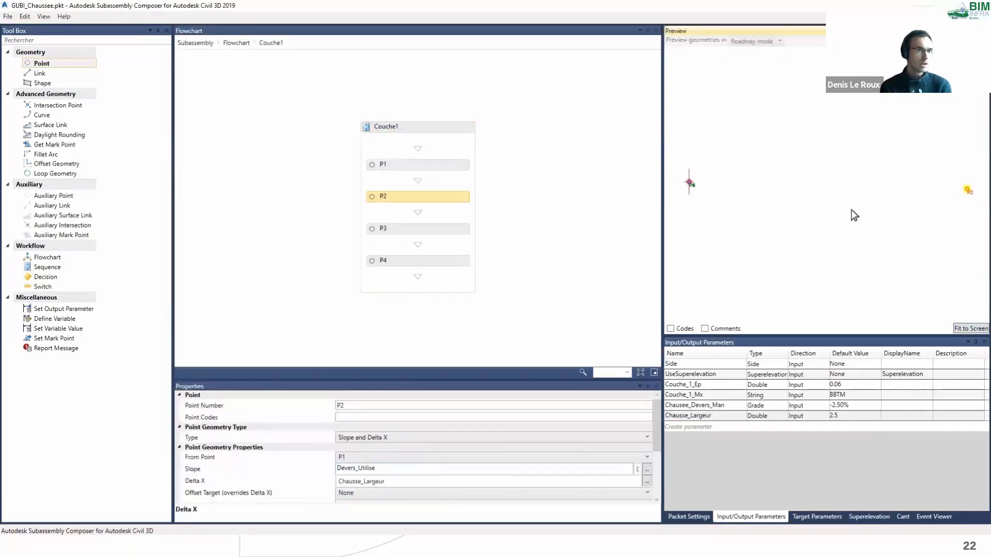
# Step: Define point P3 from P1 with a Delta Y of -Couche_1_Ep
pyautogui.click(373, 229)
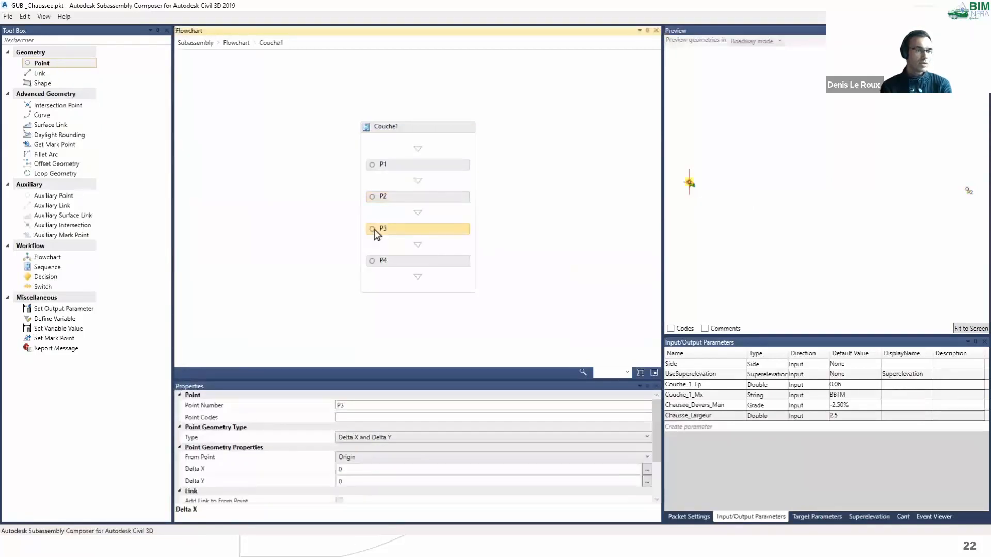
pyautogui.click(370, 457)
pyautogui.click(366, 479)
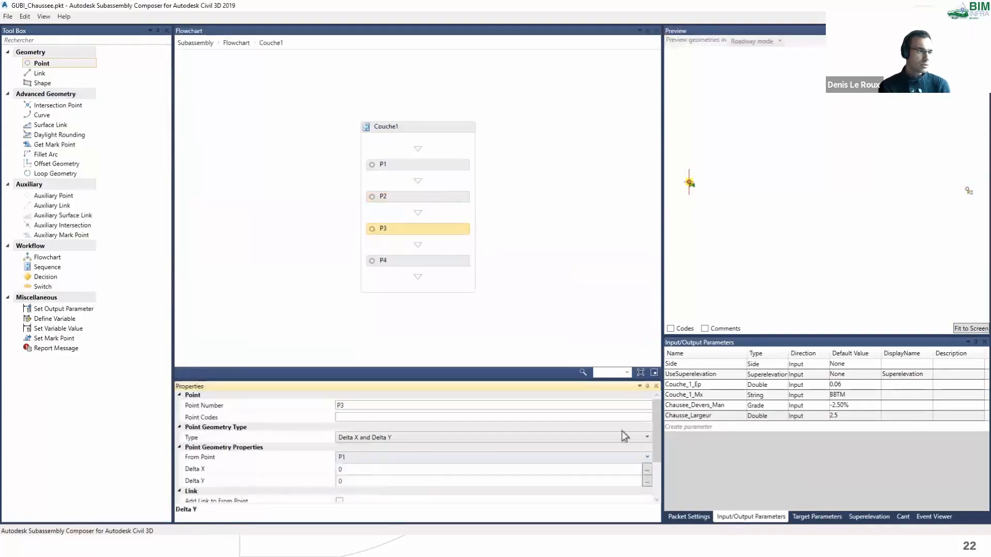
pyautogui.click(725, 387)
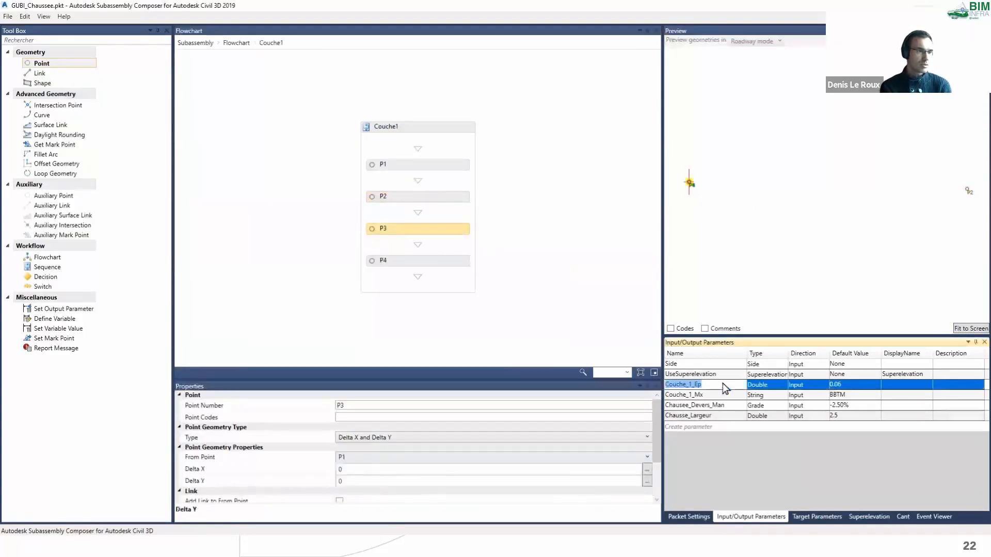
pyautogui.click(360, 481)
pyautogui.write('-Couche_1_Ep')
pyautogui.click(382, 466)
pyautogui.click(404, 307)
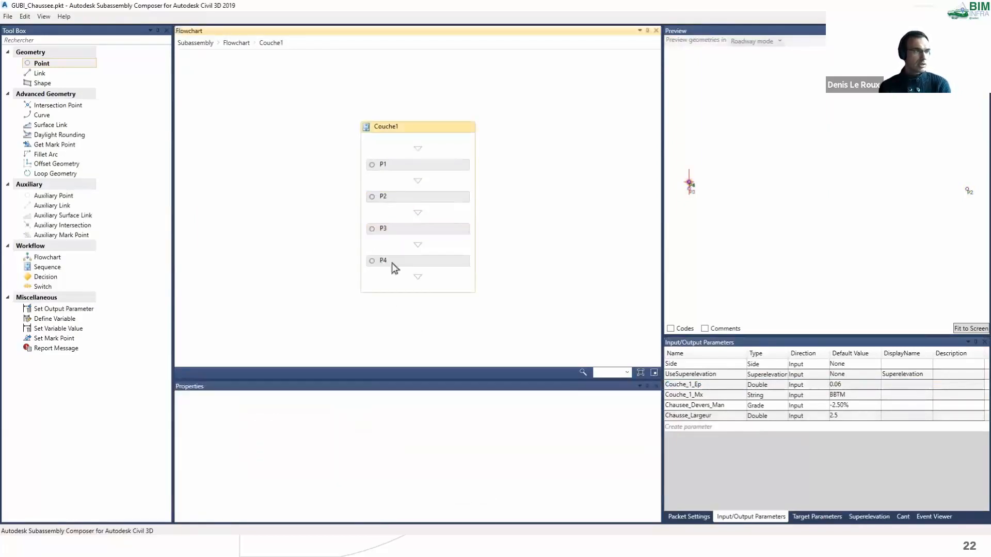
# Step: Define point P4 from P2 with a Delta Y of -Couche_1_Ep
pyautogui.click(390, 261)
pyautogui.click(444, 437)
pyautogui.click(444, 438)
pyautogui.click(440, 457)
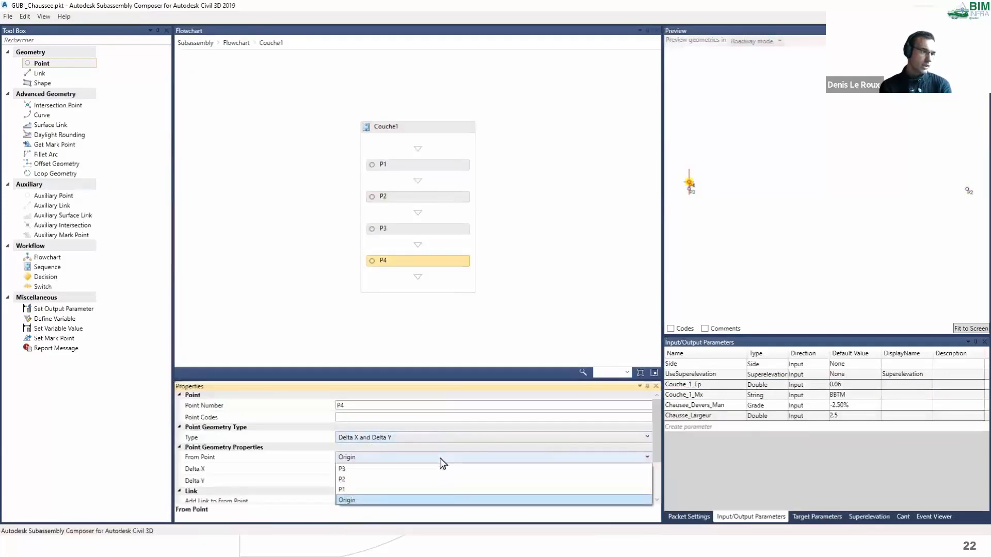
pyautogui.click(424, 476)
pyautogui.click(406, 479)
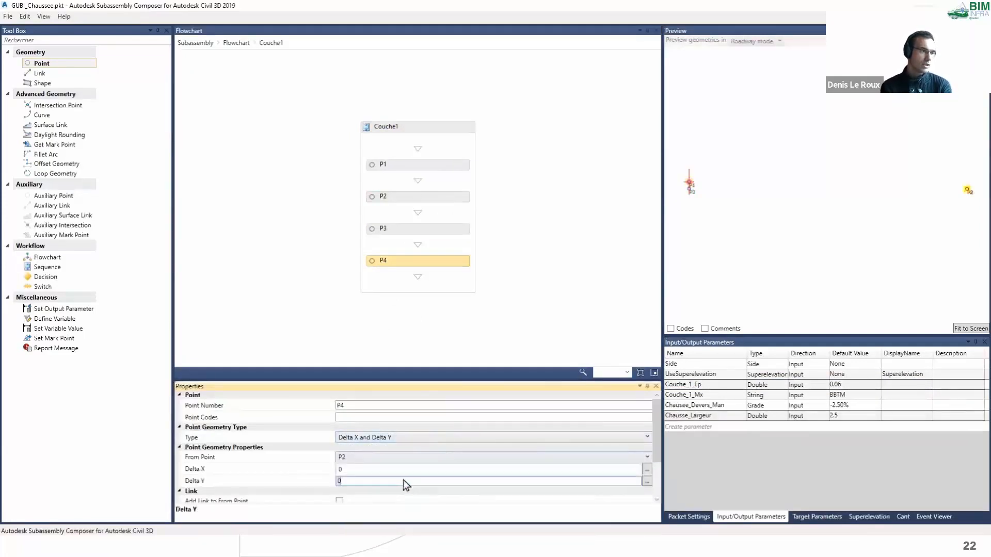
pyautogui.write('-Couche_1_Ep')
pyautogui.click(403, 469)
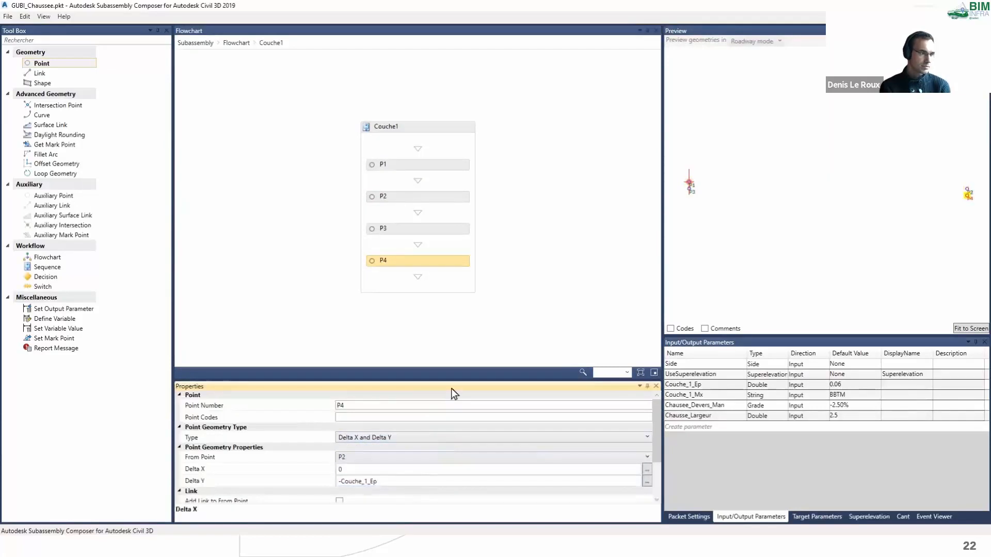
# Step: Add four links, L1 to L4, after the points in the Couche1 sequence
pyautogui.click(41, 75)
pyautogui.moveTo(40, 76); pyautogui.dragTo(389, 277)
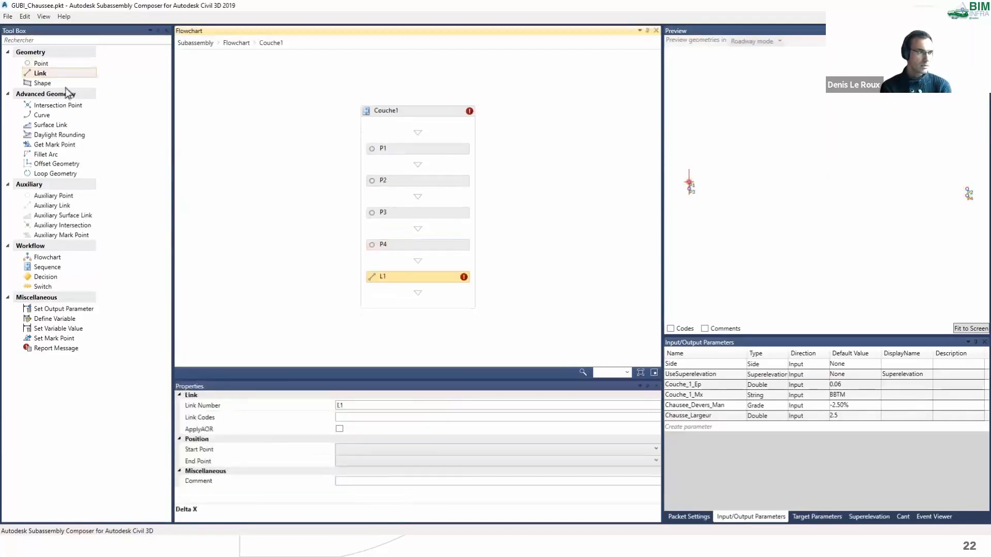
pyautogui.moveTo(41, 73); pyautogui.dragTo(401, 279)
pyautogui.moveTo(63, 72); pyautogui.dragTo(416, 325)
# Step: Set link L1 to start at P1 and end at P2
pyautogui.click(388, 232)
pyautogui.click(388, 449)
pyautogui.click(376, 491)
pyautogui.click(369, 462)
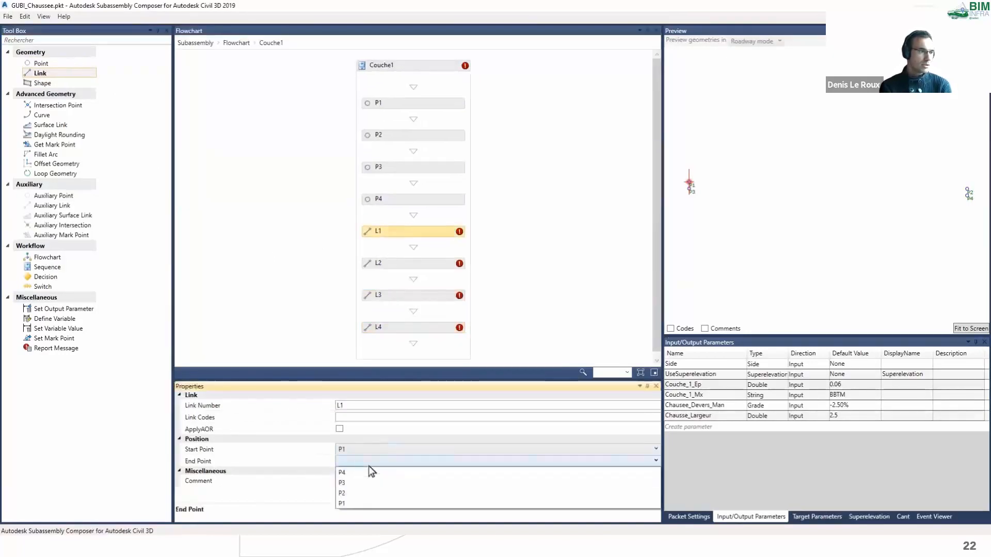
pyautogui.click(368, 491)
# Step: Set link L2 to start at P2 and end at P4
pyautogui.click(370, 264)
pyautogui.click(367, 452)
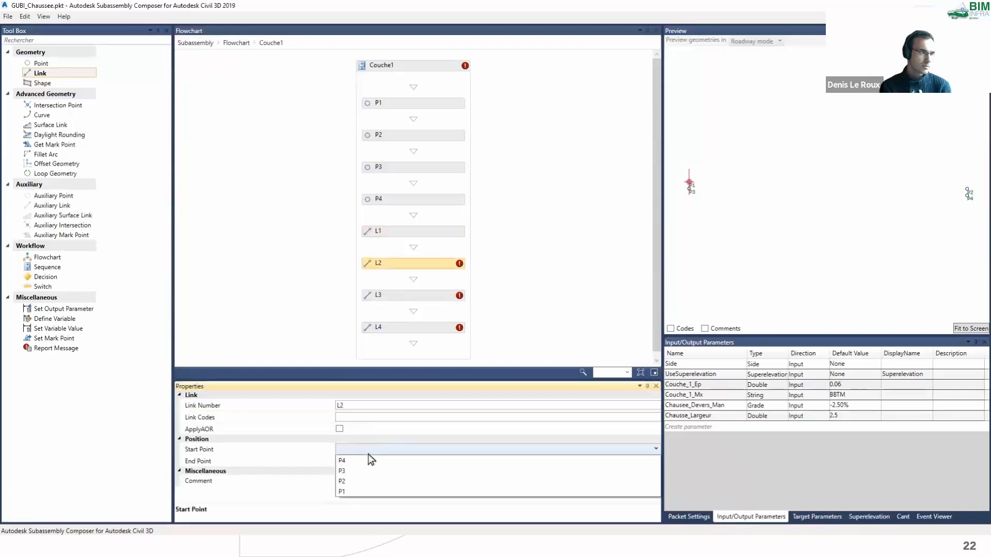
pyautogui.click(367, 479)
pyautogui.click(370, 460)
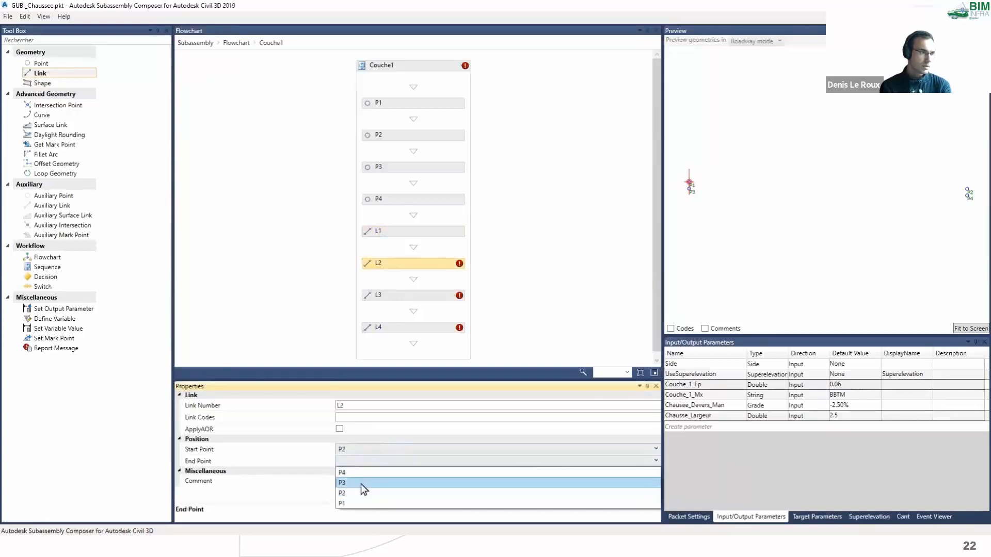
pyautogui.click(353, 473)
# Step: Set link L3 to start at P4 and end at P3
pyautogui.click(373, 295)
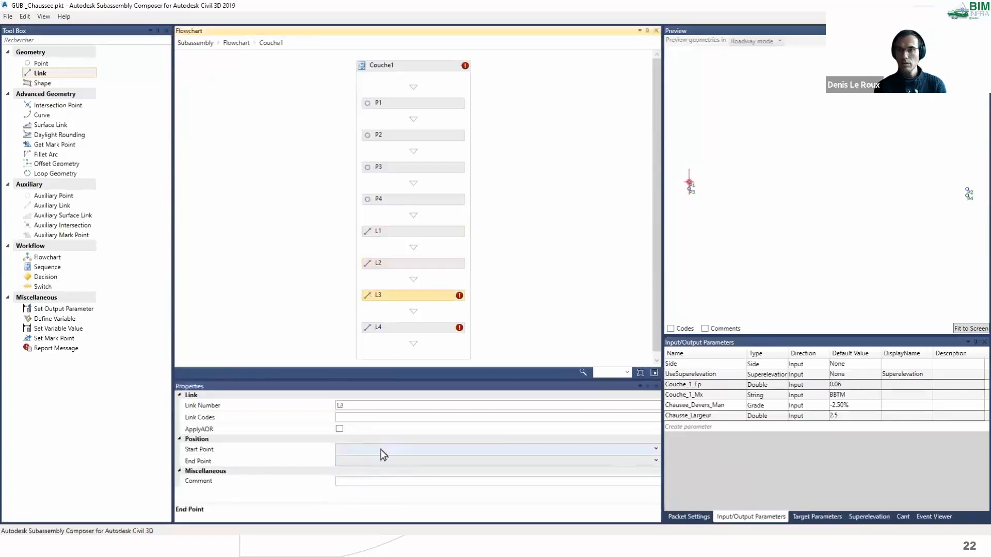
pyautogui.click(380, 450)
pyautogui.click(376, 461)
pyautogui.click(371, 460)
pyautogui.click(370, 481)
# Step: Set link L4 to end at P1 and correct its start point to P3
pyautogui.click(371, 327)
pyautogui.click(381, 452)
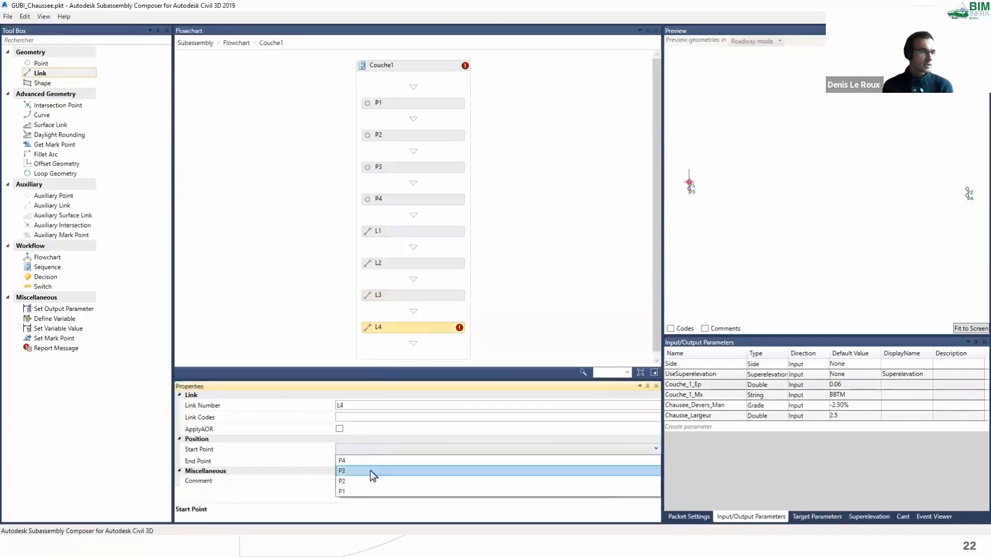
pyautogui.click(366, 460)
pyautogui.click(366, 460)
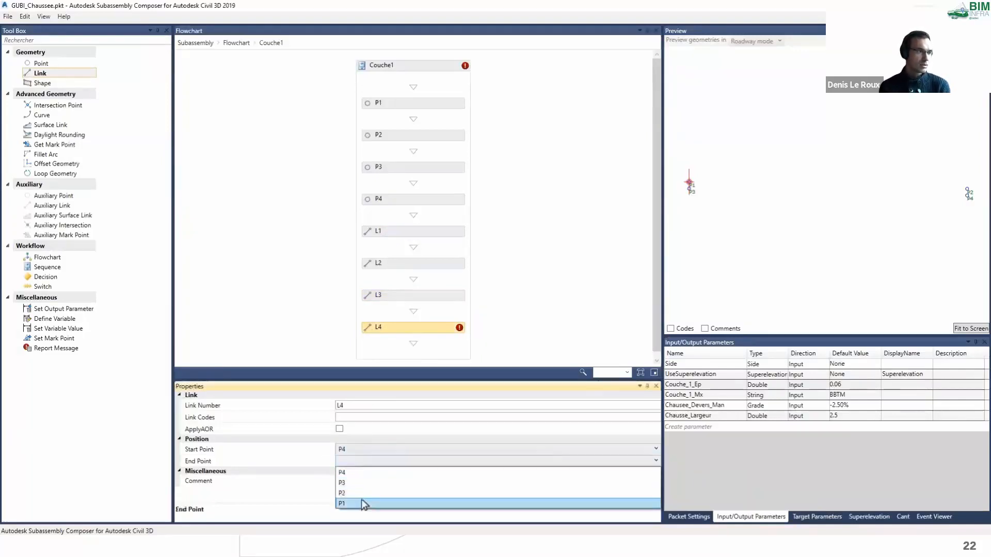
pyautogui.click(361, 499)
pyautogui.click(369, 448)
pyautogui.click(363, 470)
pyautogui.click(587, 285)
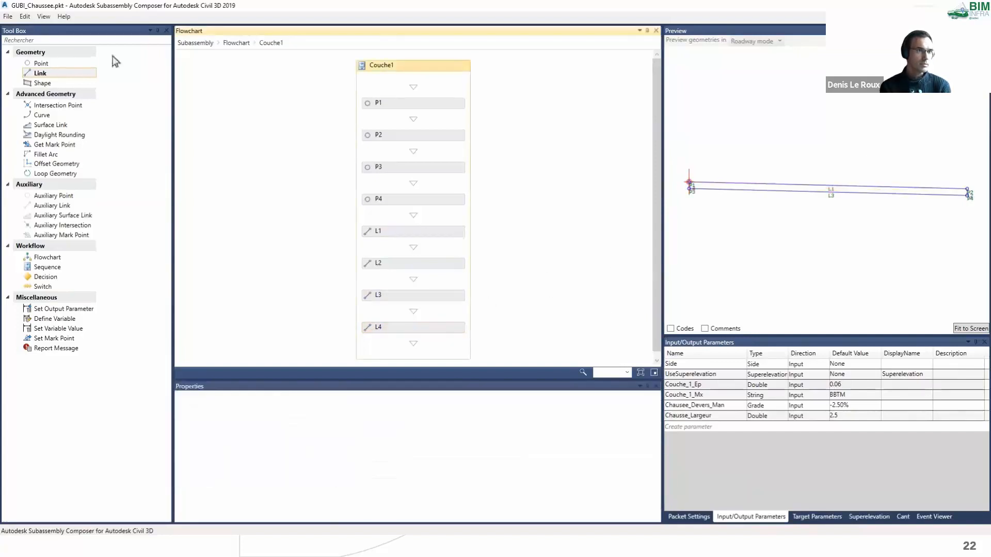
# Step: Add a shape after link L4 in the Couche1 sequence
pyautogui.click(38, 76)
pyautogui.moveTo(30, 83); pyautogui.dragTo(411, 345)
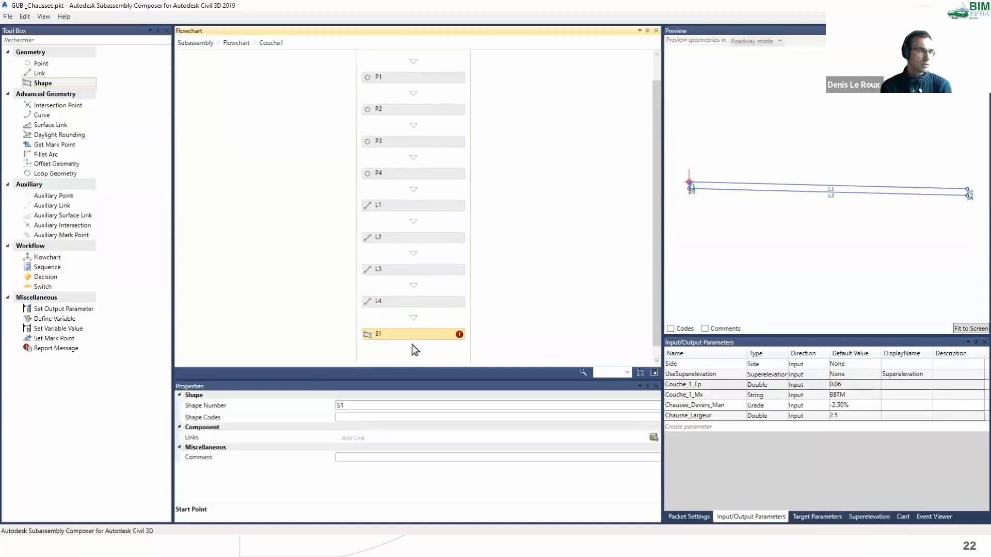
# Step: Set the shape code of S1 to the Couche_1_Mx parameter and assign its links from the enclosed layer area in the preview
pyautogui.click(717, 394)
pyautogui.click(717, 395)
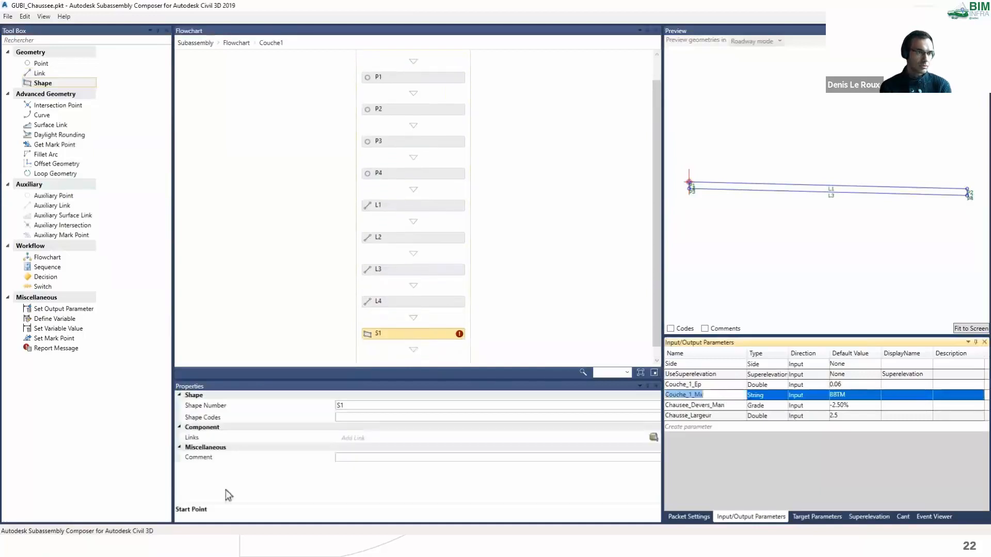
pyautogui.click(357, 416)
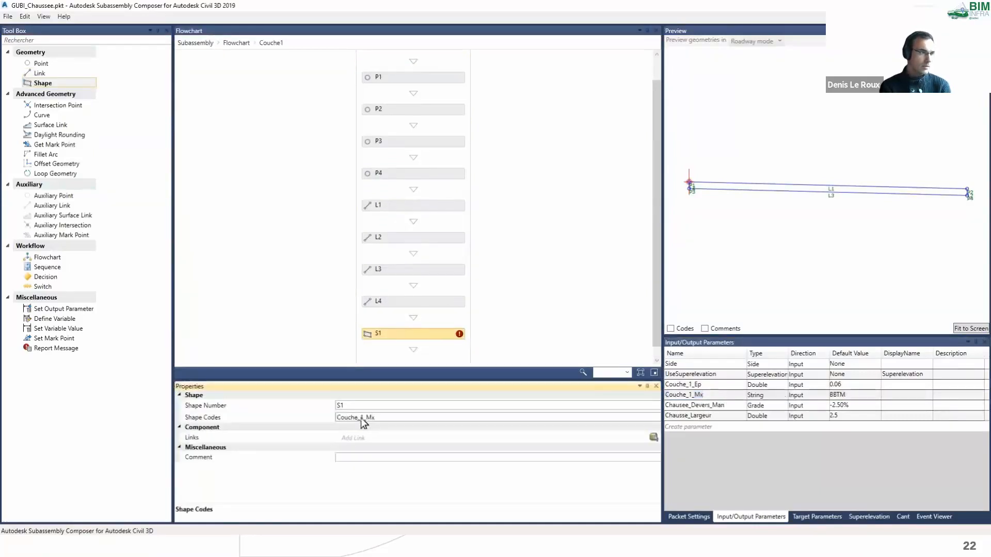
pyautogui.click(653, 437)
pyautogui.click(712, 187)
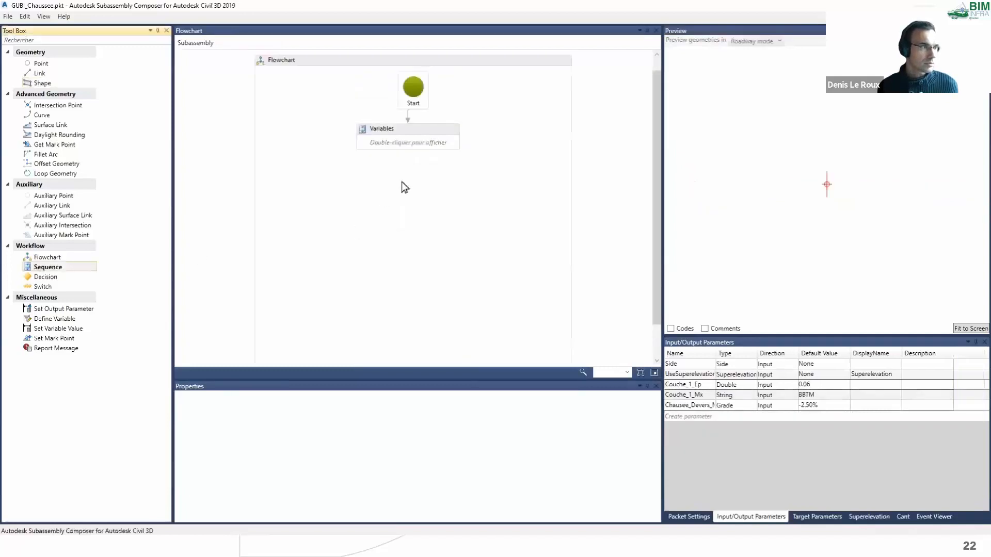
pyautogui.moveTo(402, 182); pyautogui.dragTo(373, 176)
pyautogui.doubleClick(373, 176)
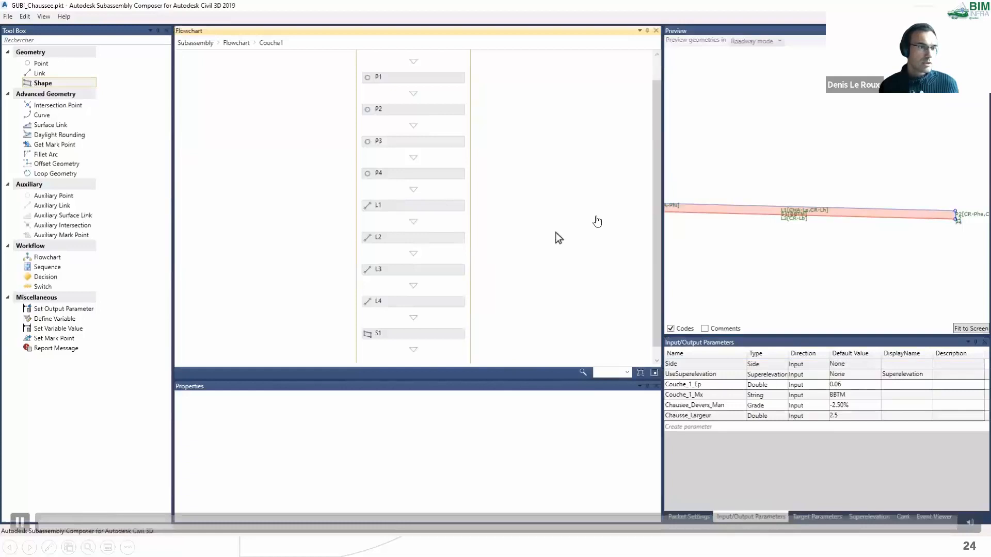
pyautogui.press('Right')
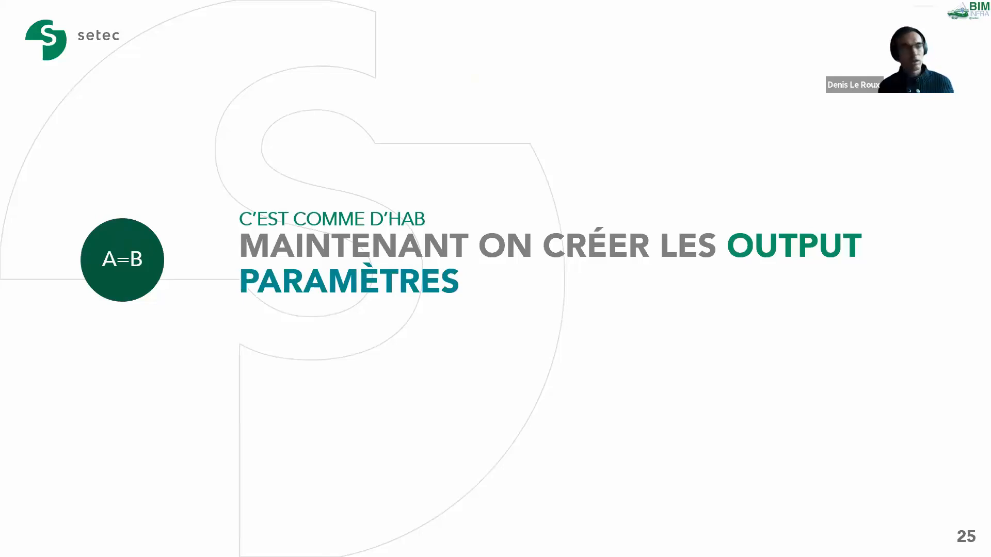
pyautogui.press('Right')
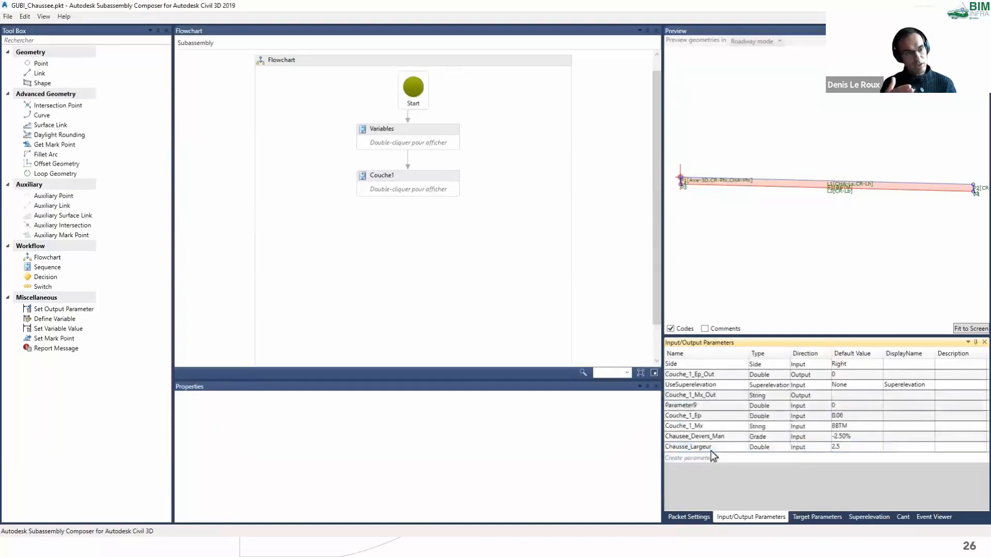
# Step: Rename Parameter9 as Chaussee_Devers_Out, keep its type as Double and set its direction to Output
pyautogui.click(708, 405)
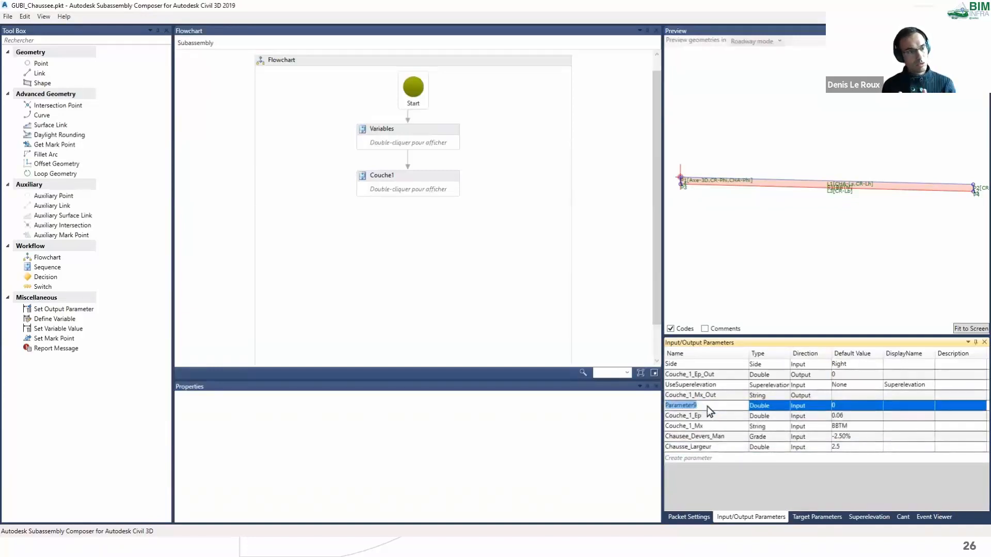
pyautogui.write('Chaussee')
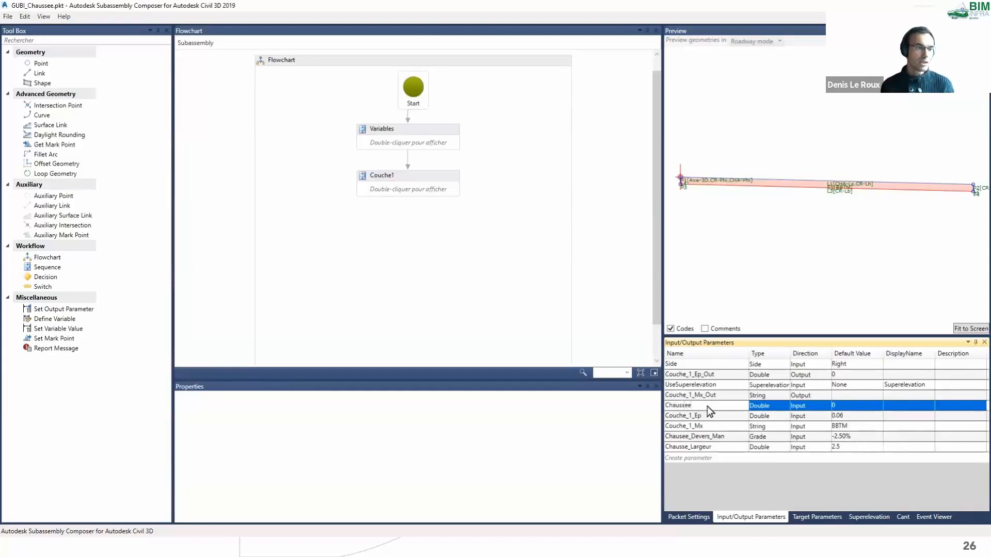
pyautogui.write('_Devers_C')
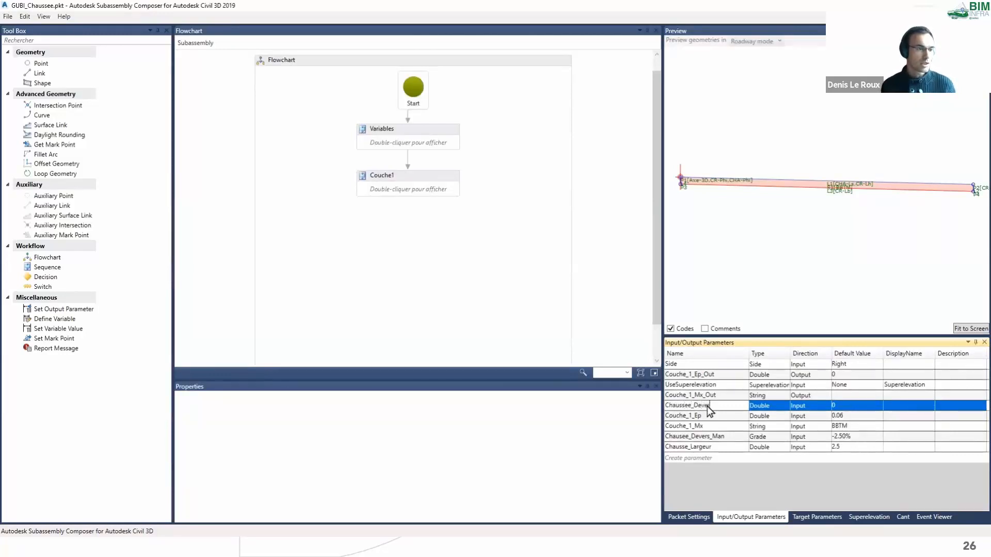
pyautogui.write('ut')
pyautogui.click(761, 406)
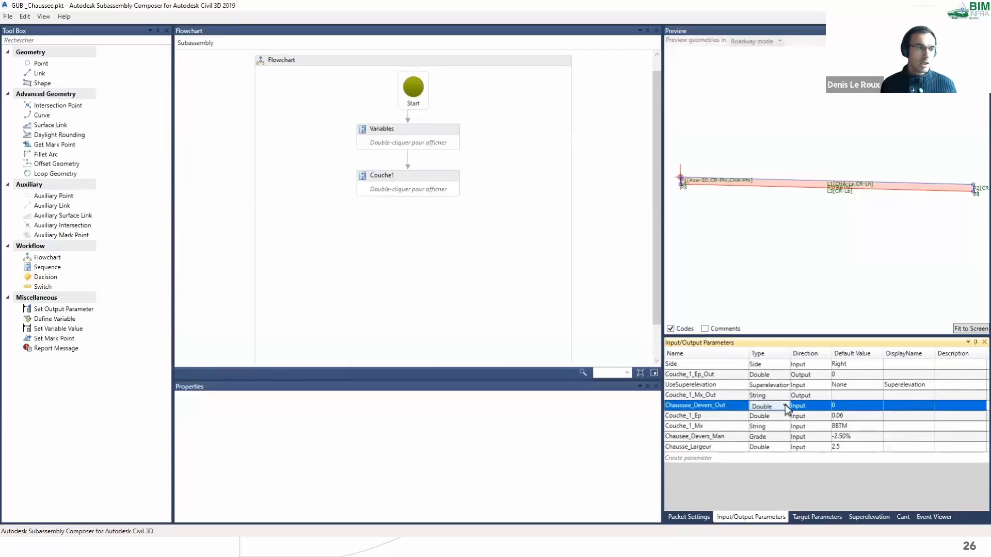
pyautogui.click(785, 406)
pyautogui.click(784, 407)
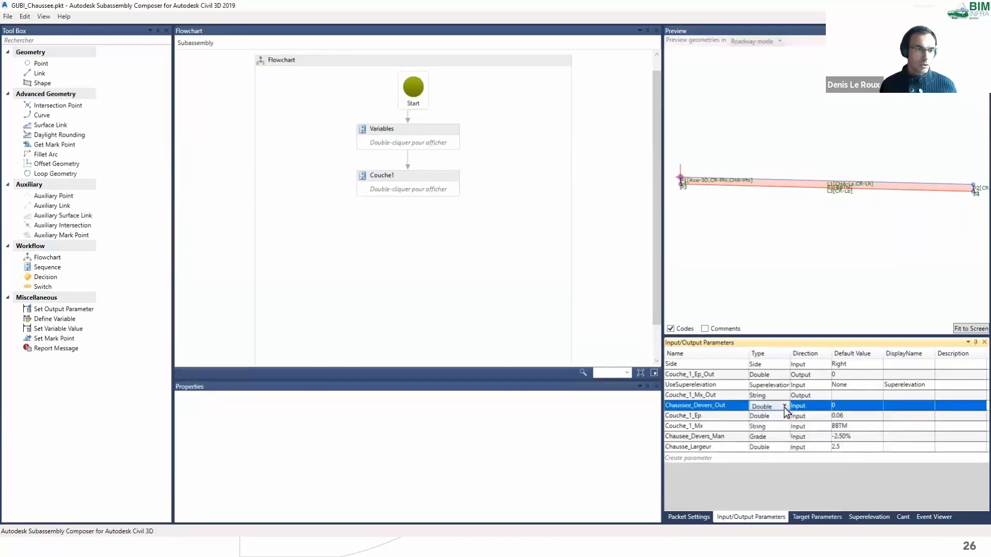
pyautogui.click(817, 405)
pyautogui.click(825, 406)
pyautogui.click(820, 428)
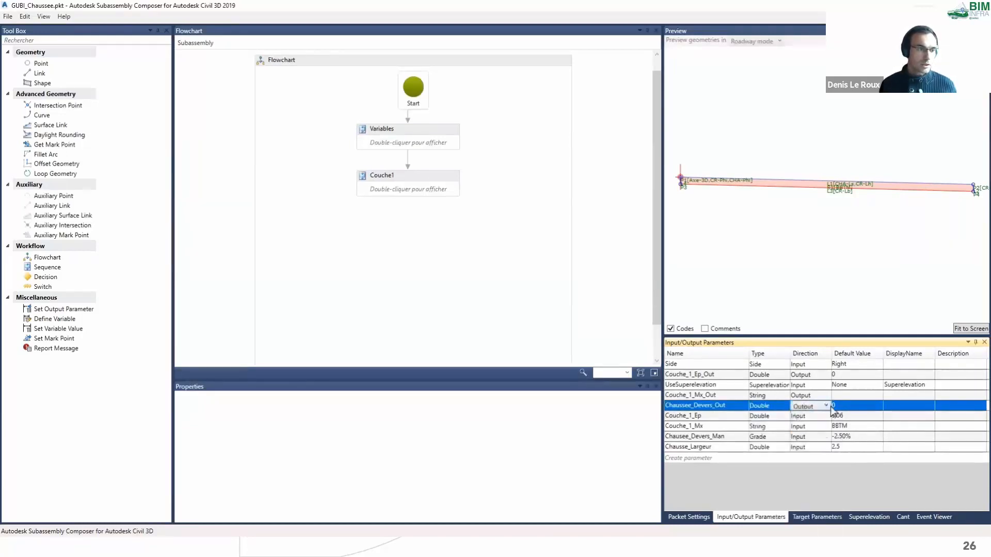
pyautogui.click(503, 333)
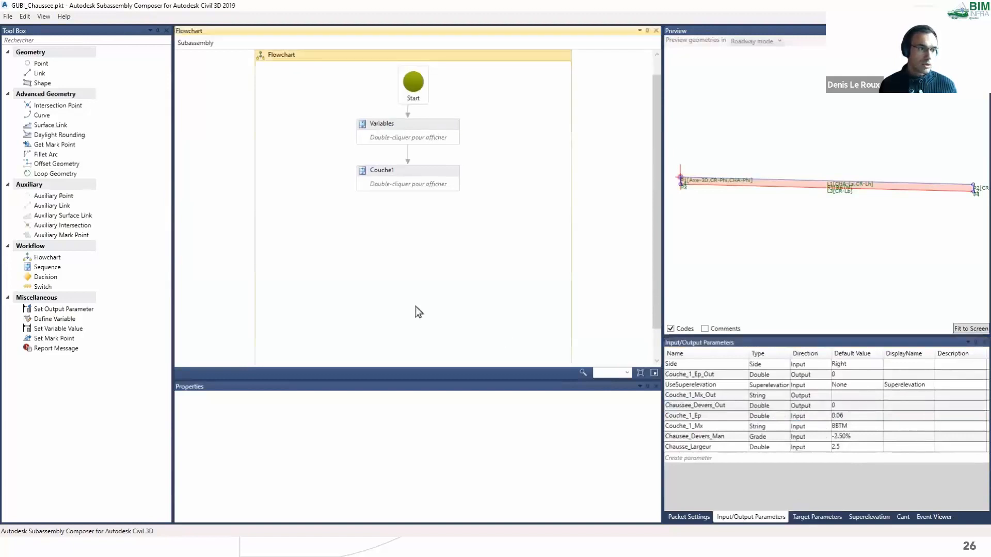
# Step: Add a sequence below Couche1 in the flowchart and name it Output Params
pyautogui.moveTo(50, 269); pyautogui.dragTo(402, 222)
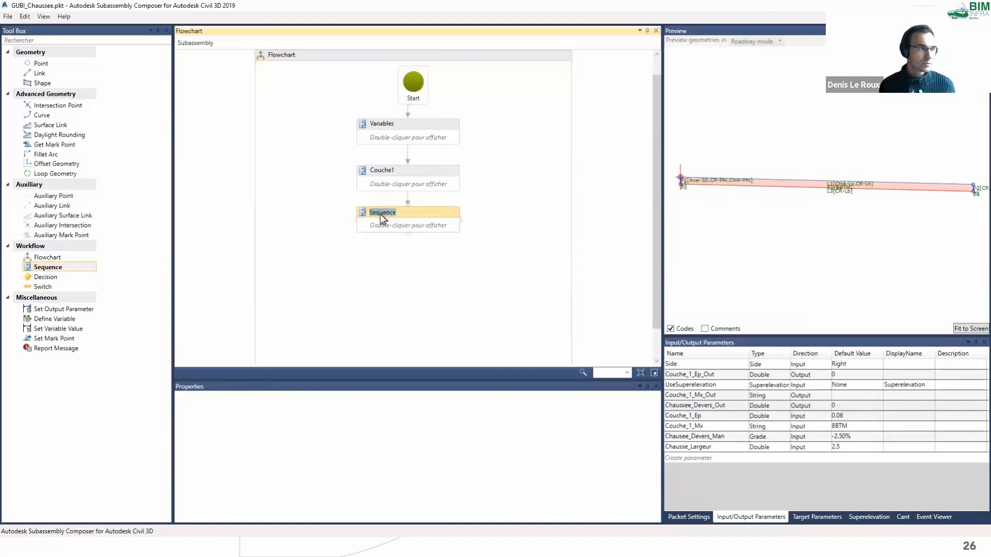
pyautogui.write('Output Par')
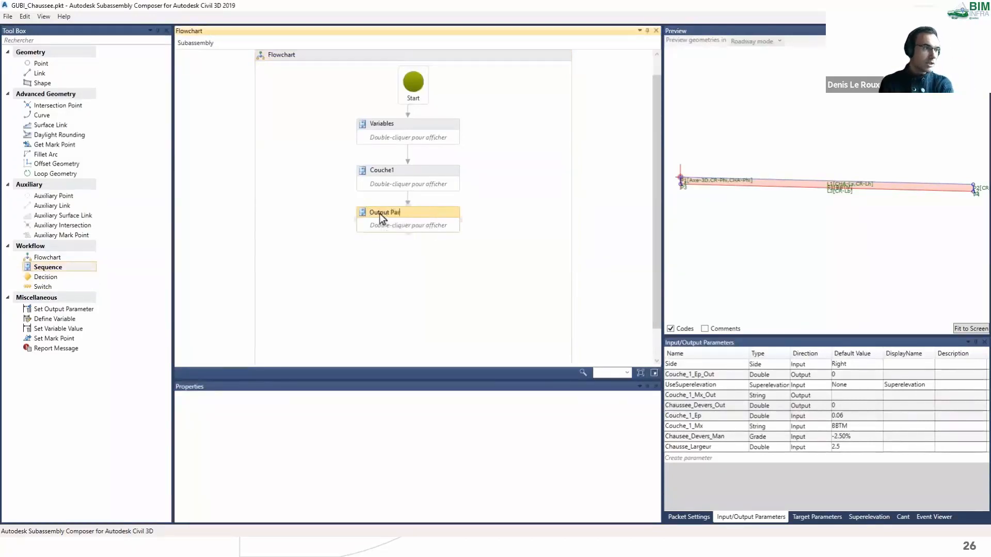
pyautogui.click(398, 253)
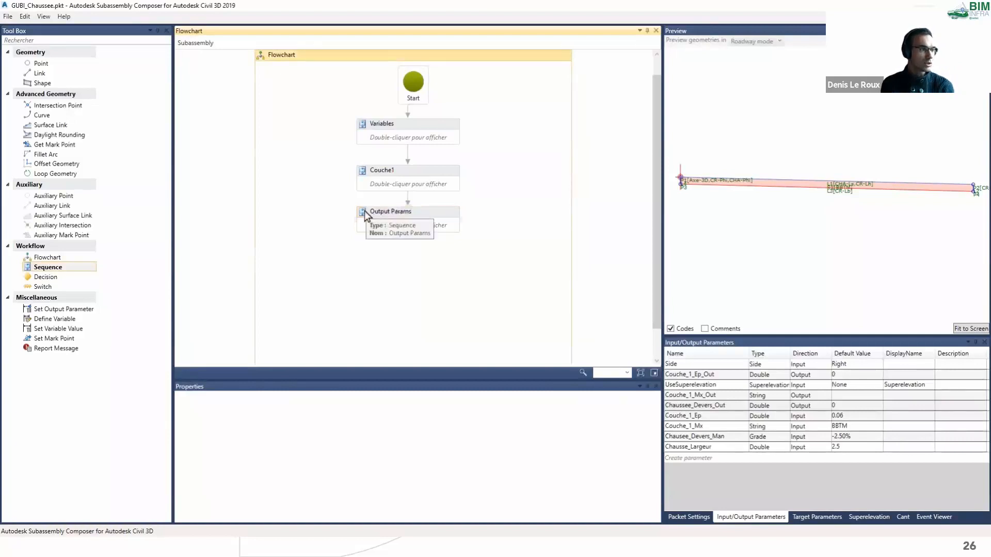
# Step: Open the Output Params sequence and add a Set Output Parameter element targeting Chaussee_Devers_Out
pyautogui.doubleClick(364, 210)
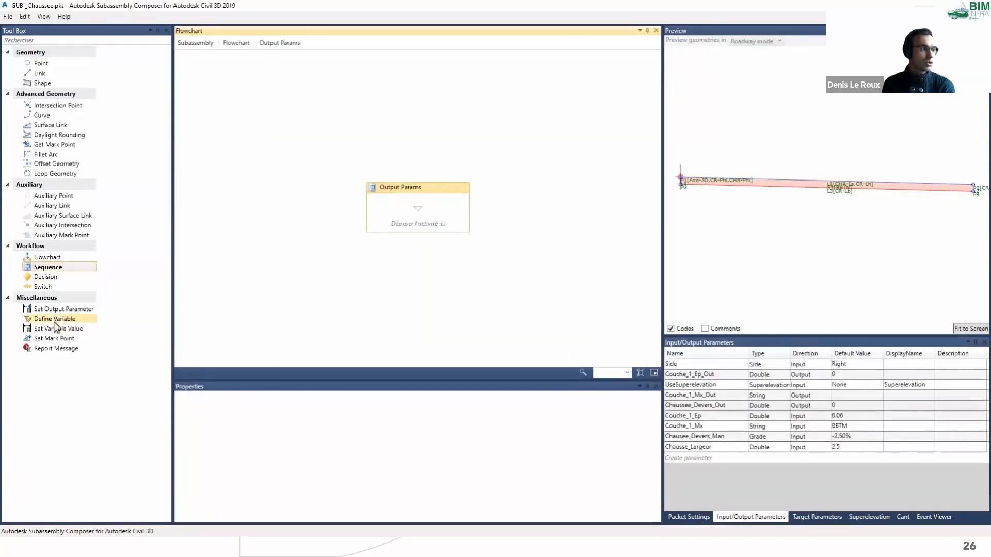
pyautogui.moveTo(58, 308); pyautogui.dragTo(426, 224)
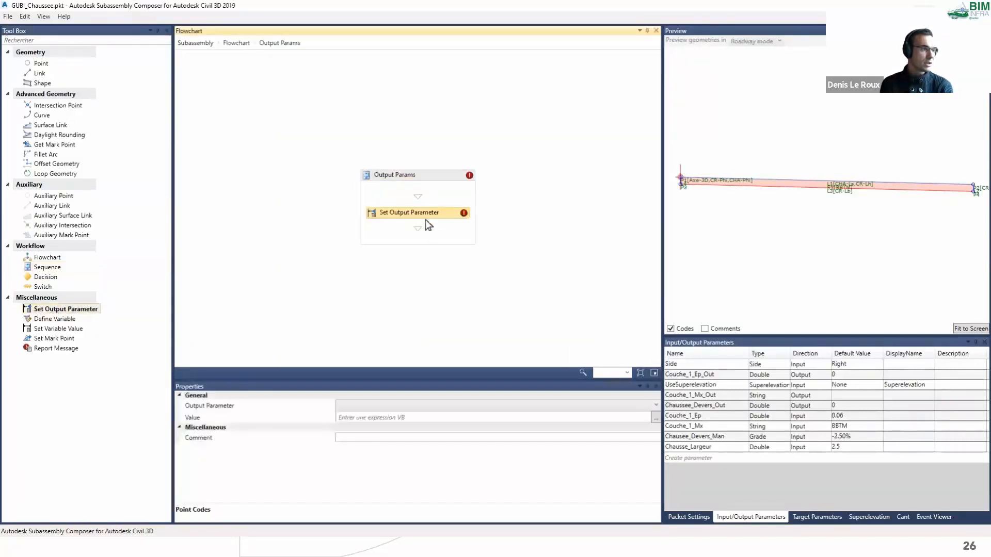
pyautogui.click(434, 408)
pyautogui.click(432, 418)
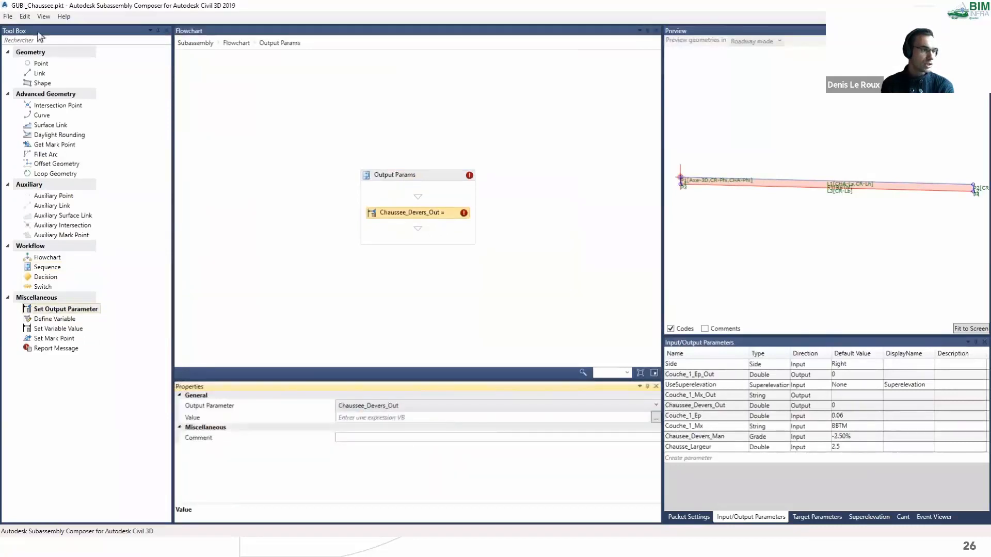
# Step: Copy the variable name Devers_Utilise from its definition in the Variables sequence
pyautogui.click(199, 43)
pyautogui.doubleClick(369, 146)
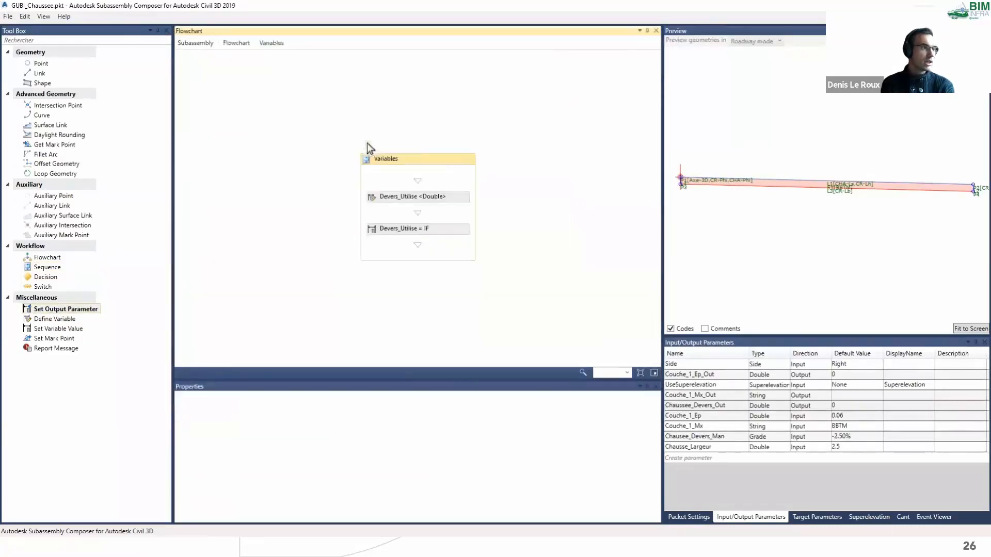
pyautogui.doubleClick(378, 198)
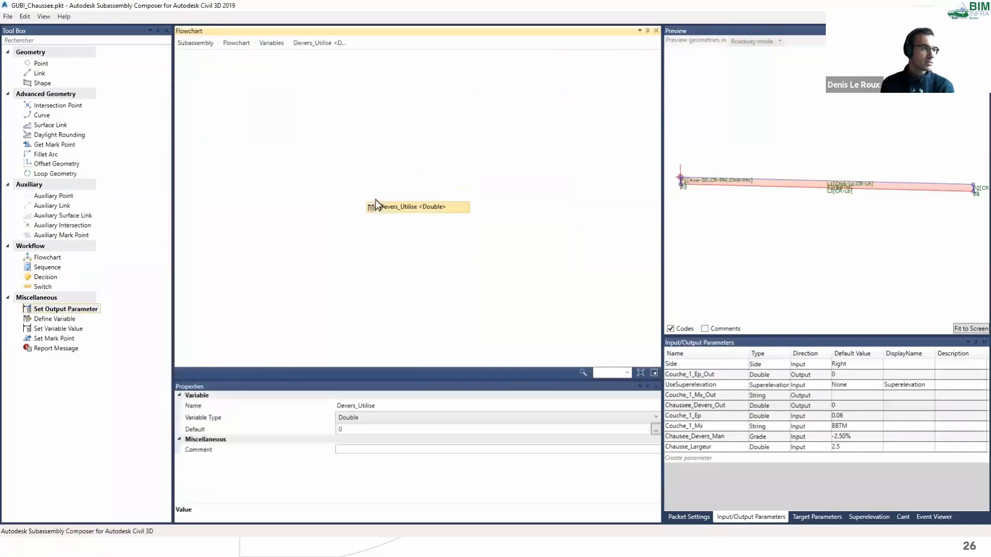
pyautogui.doubleClick(395, 406)
pyautogui.hotkey('ctrl', 'c')
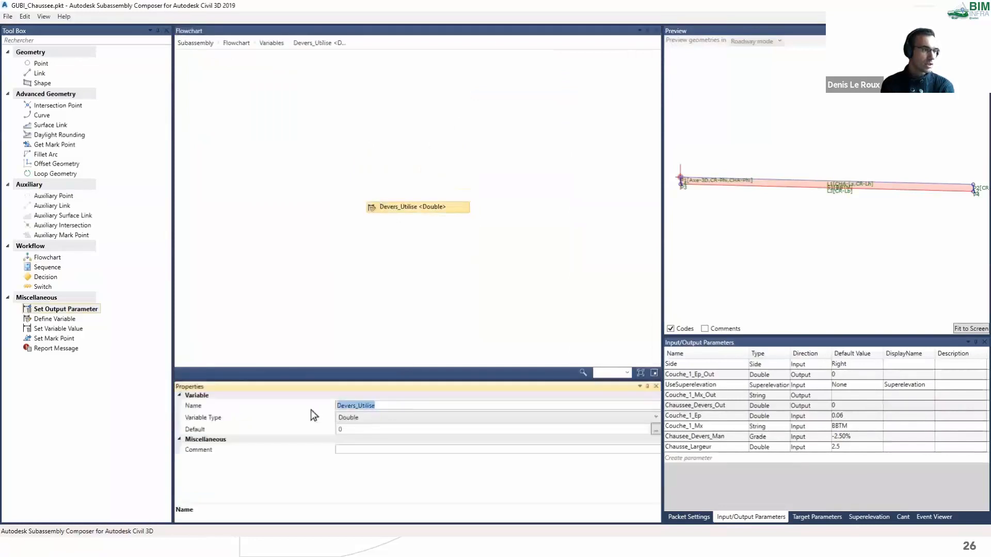
# Step: Return to the Output Params sequence and set the value of Chaussee_Devers_Out to Devers_Utilise
pyautogui.click(201, 43)
pyautogui.doubleClick(363, 234)
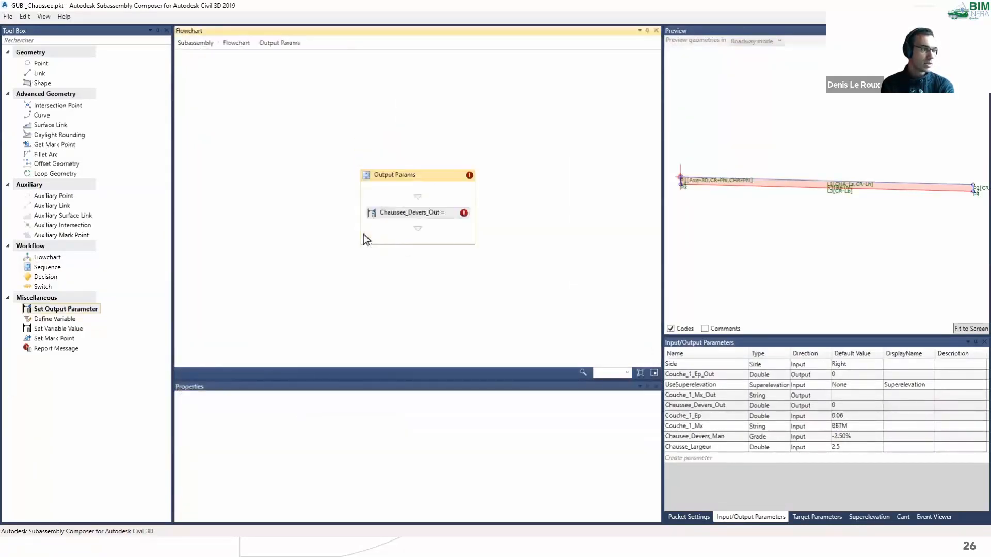
pyautogui.click(413, 418)
pyautogui.hotkey('ctrl', 'v')
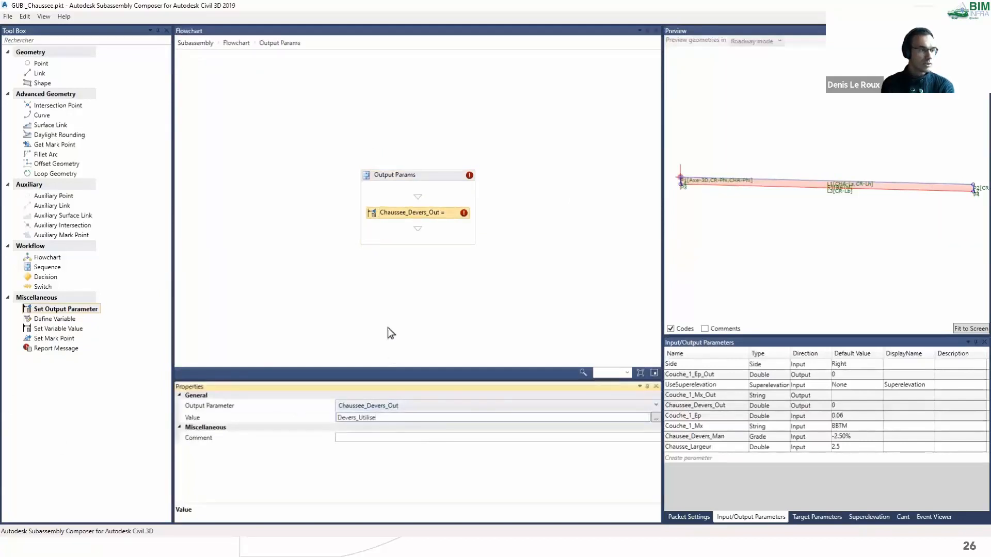
pyautogui.click(388, 333)
# Step: Add a second Set Output Parameter element that assigns Couche_1_Ep to Couche_1_Ep_Out
pyautogui.moveTo(78, 310); pyautogui.dragTo(407, 232)
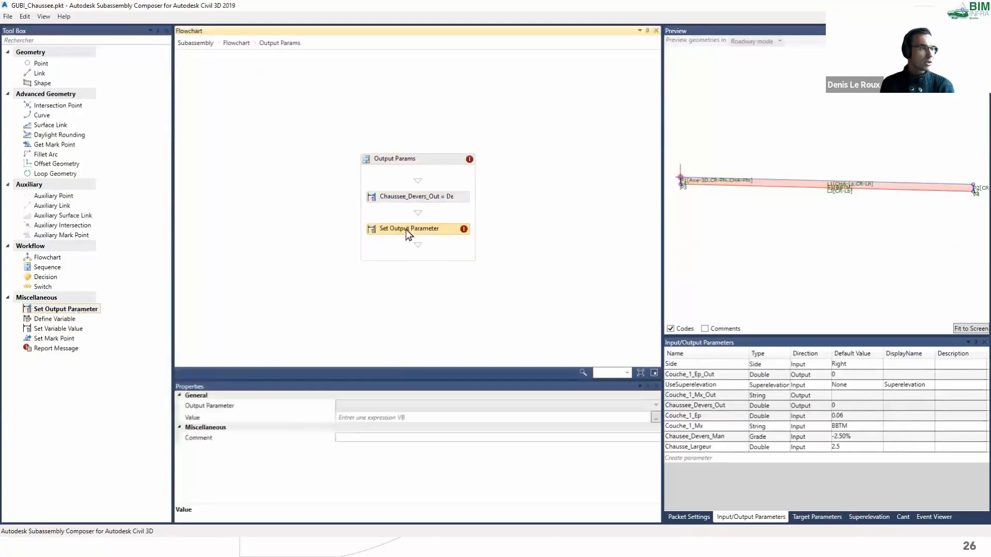
pyautogui.doubleClick(717, 376)
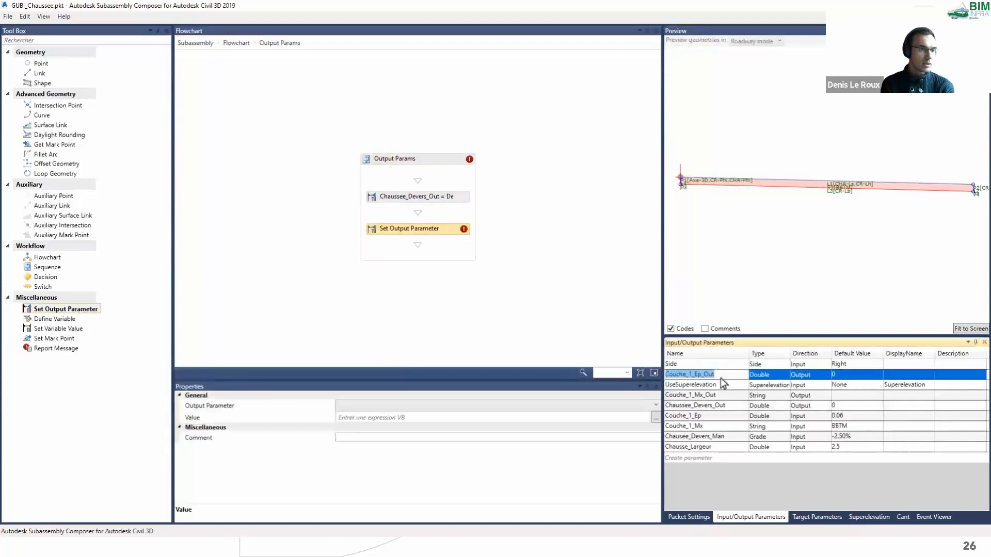
pyautogui.click(408, 406)
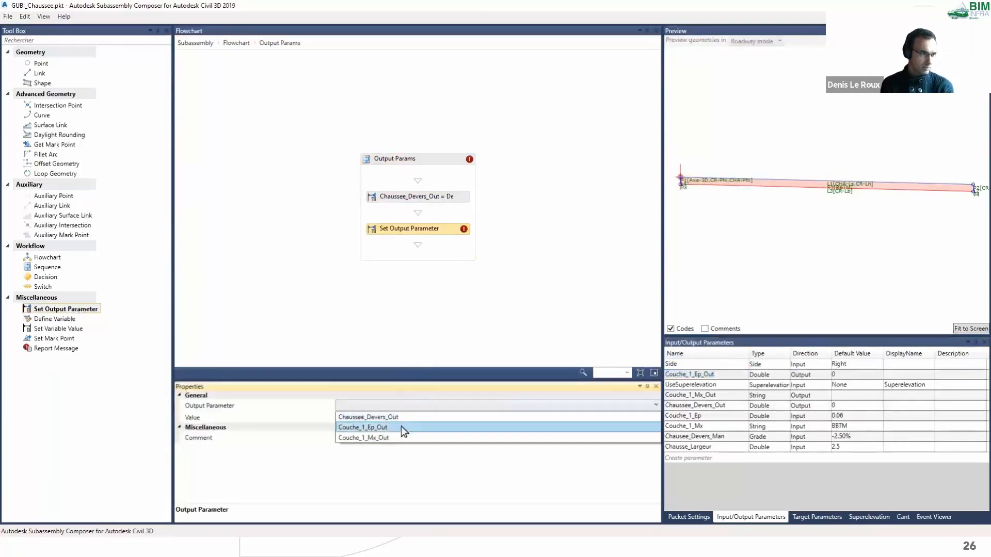
pyautogui.click(401, 427)
pyautogui.write('Couche_1_Ep')
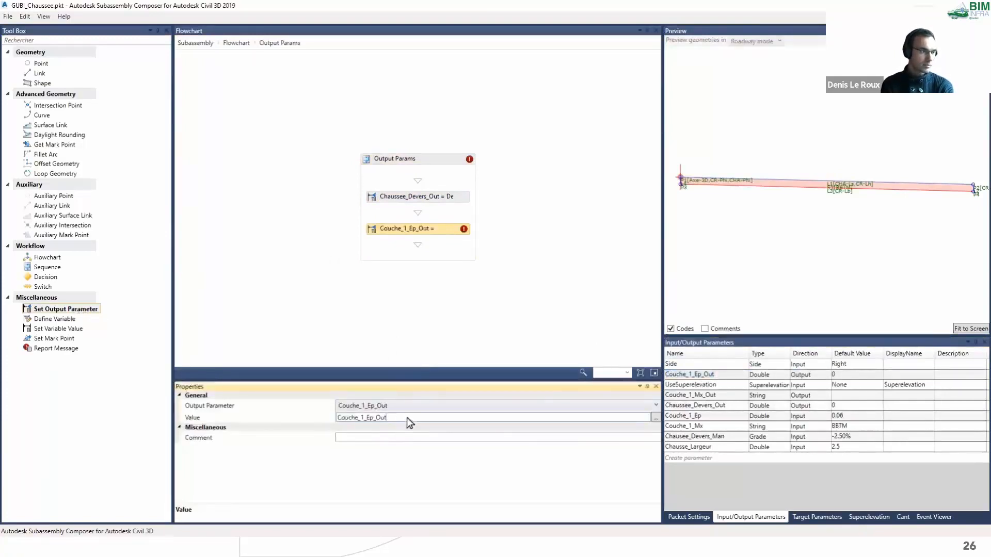
pyautogui.click(355, 440)
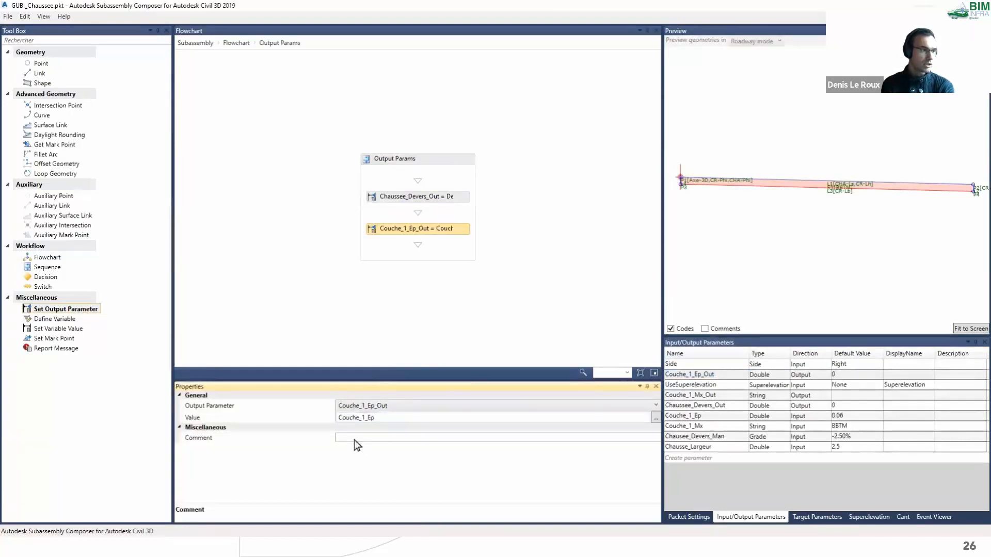
# Step: Add a third Set Output Parameter element that assigns Couche_1_Mx to Couche_1_Mx_Out, and save the subassembly
pyautogui.moveTo(62, 308); pyautogui.dragTo(438, 254)
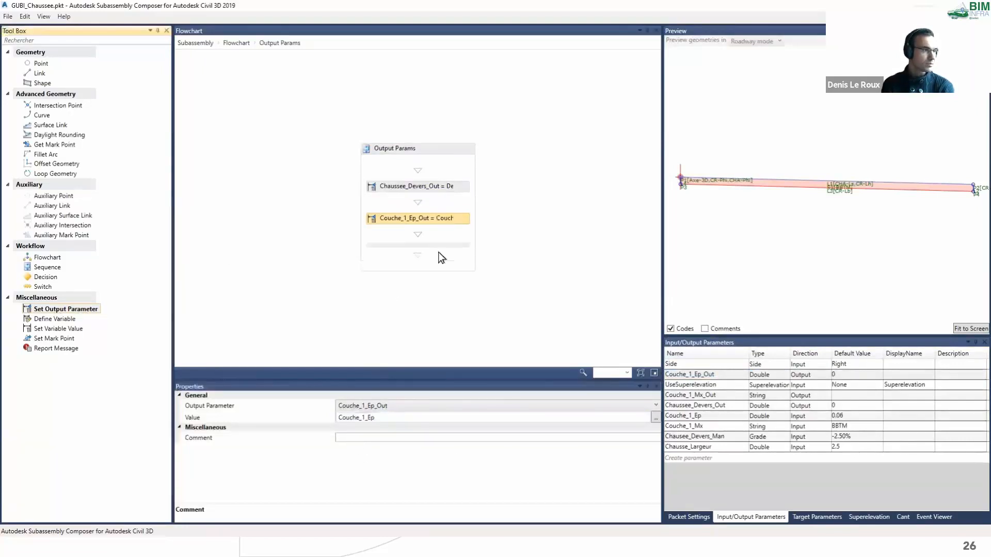
pyautogui.click(723, 427)
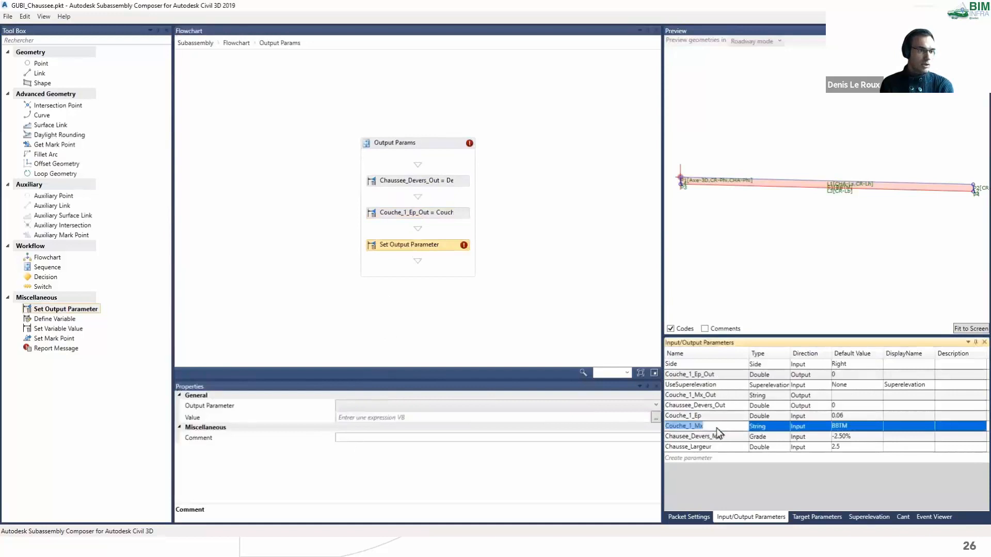
pyautogui.click(428, 247)
pyautogui.click(429, 406)
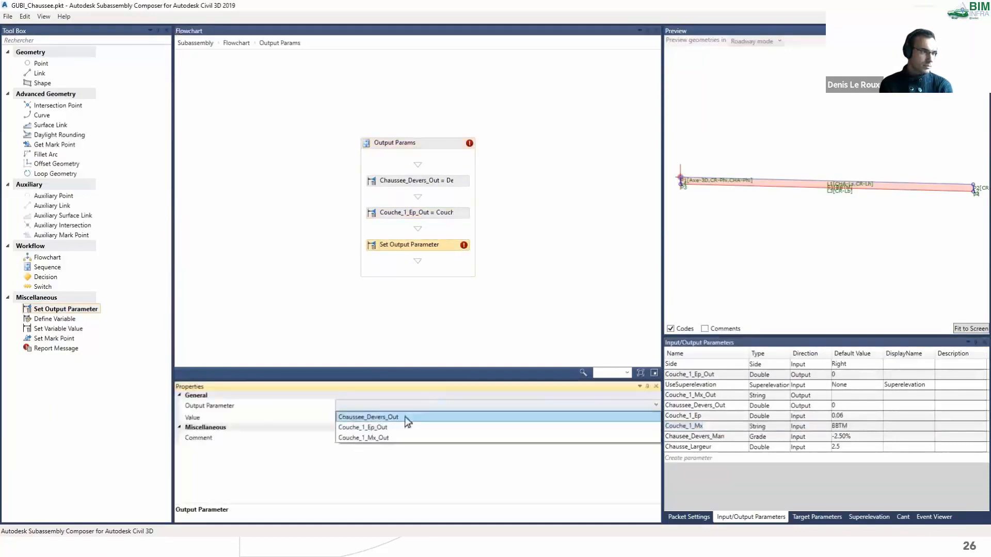
pyautogui.click(394, 438)
pyautogui.click(391, 420)
pyautogui.write('Couche_1_Mx')
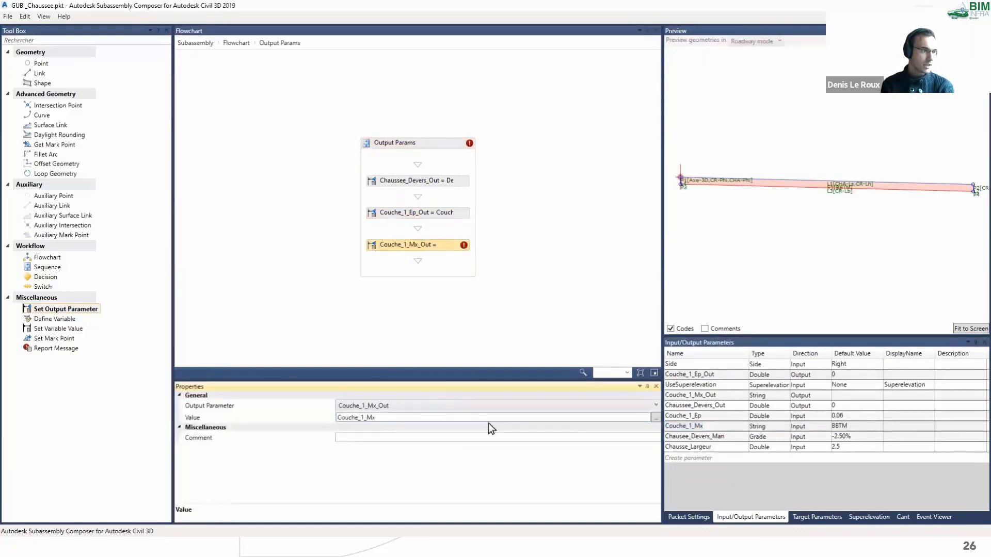
pyautogui.click(519, 324)
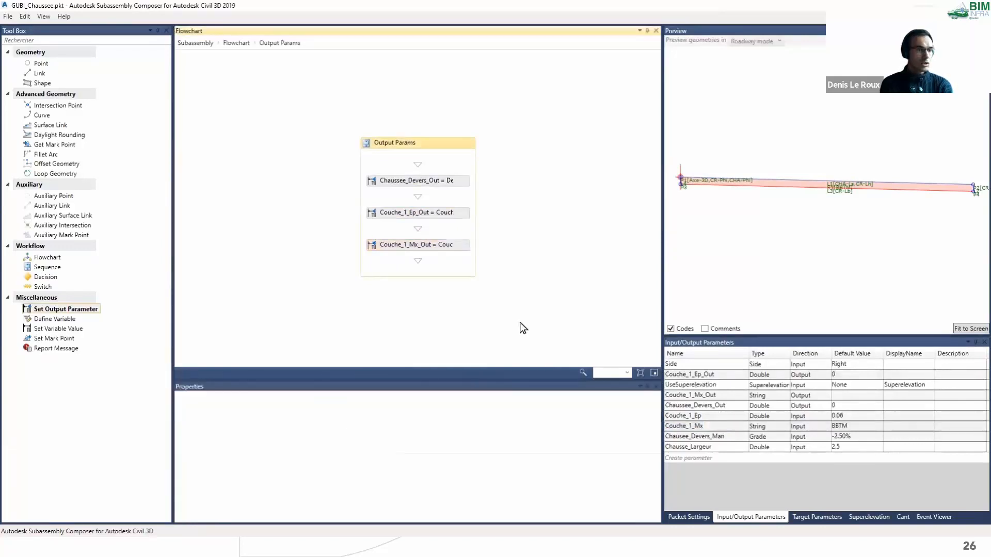
pyautogui.click(7, 16)
pyautogui.click(16, 50)
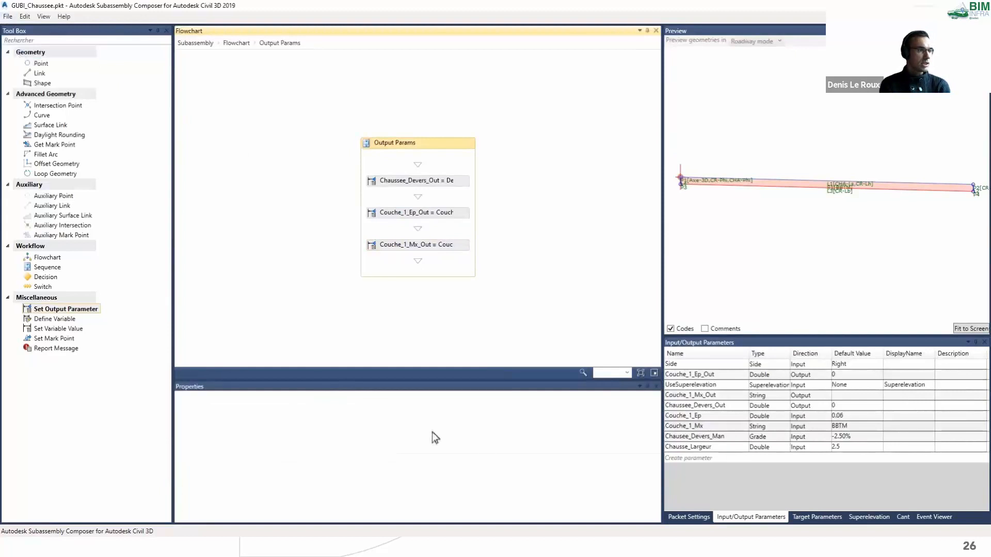
# Step: Sort the input/output parameters by name and review Chaussee_Devers_Out, Couche_1_Ep_Out and Couche_1_Mx_Out
pyautogui.click(736, 357)
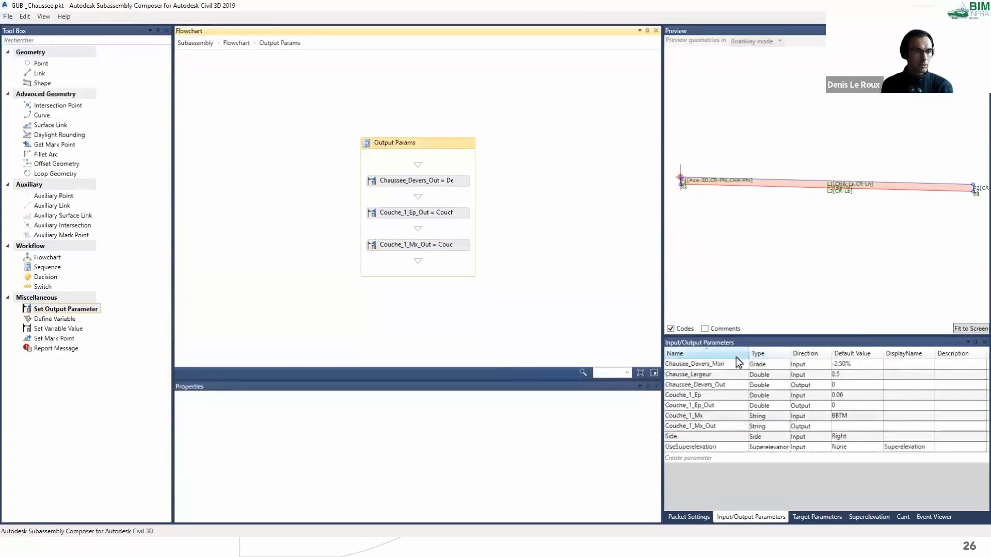
pyautogui.click(732, 385)
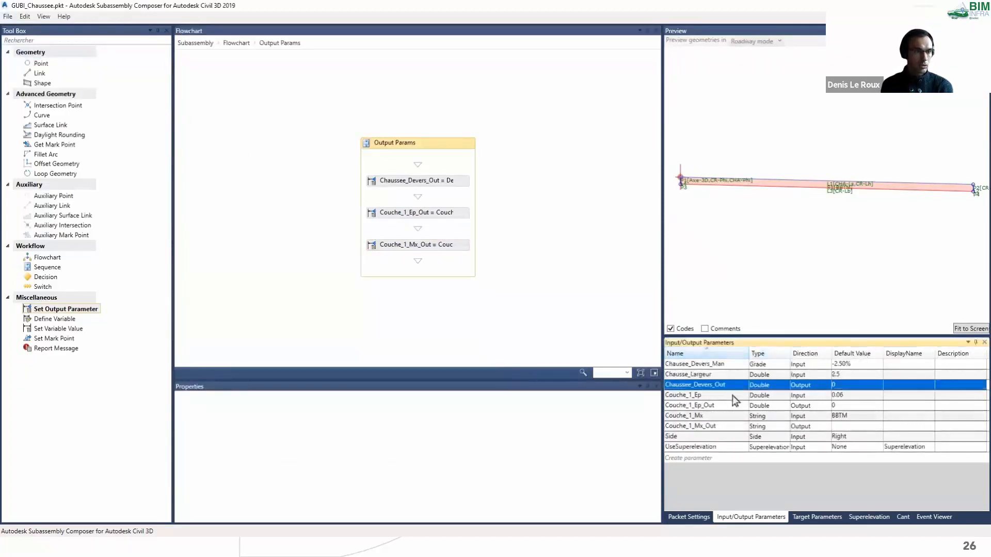
pyautogui.click(733, 406)
pyautogui.click(735, 426)
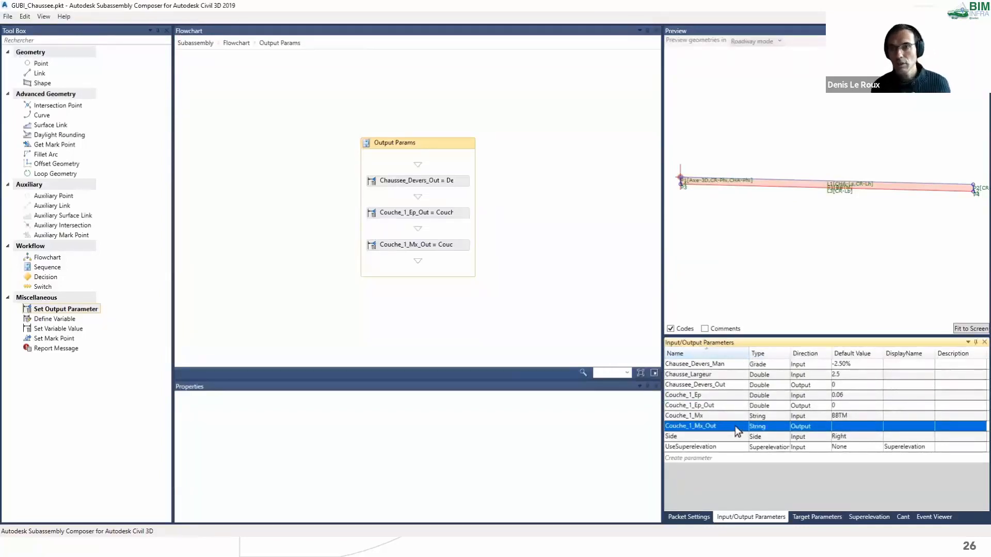
pyautogui.click(346, 126)
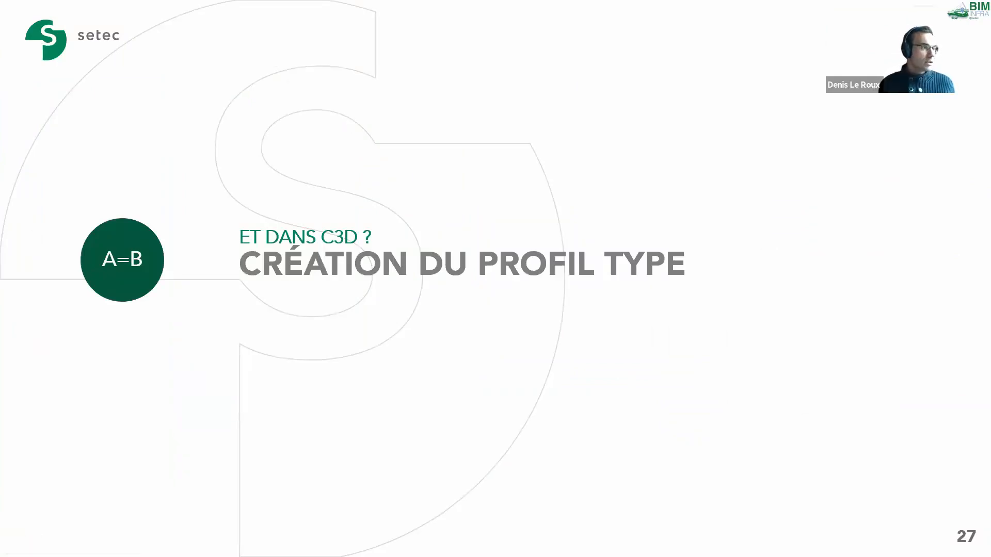
pyautogui.press('Right')
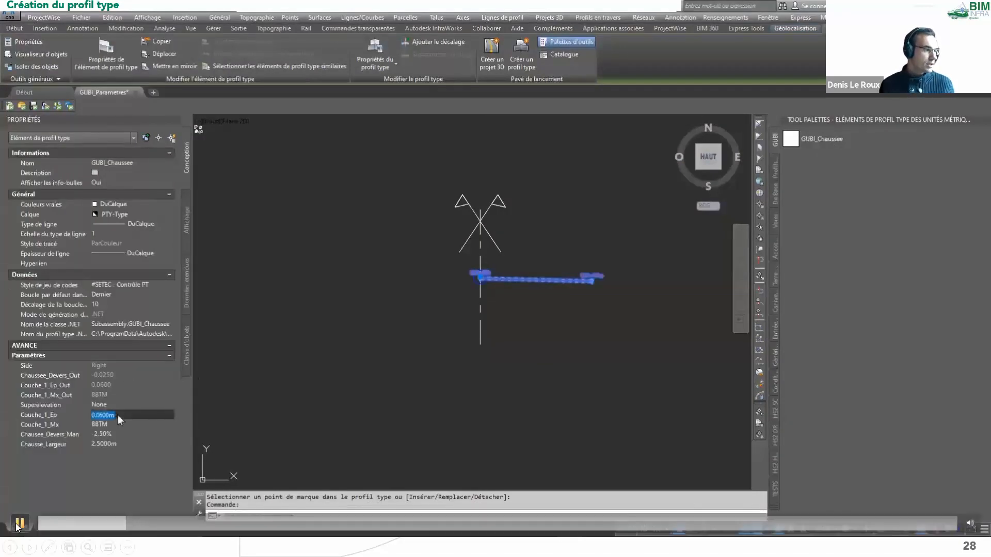
pyautogui.hotkey('ctrl', 'l')
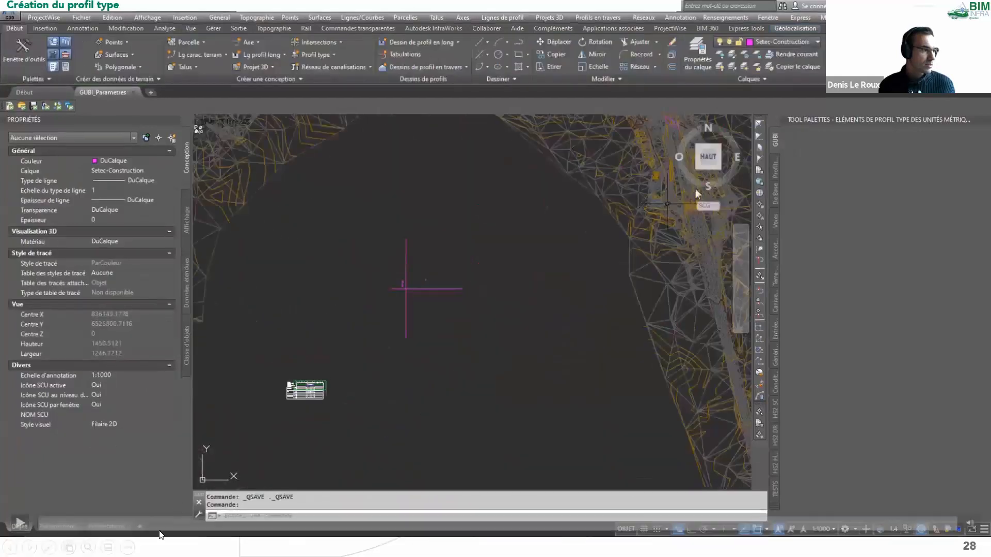
pyautogui.click(121, 528)
pyautogui.click(23, 524)
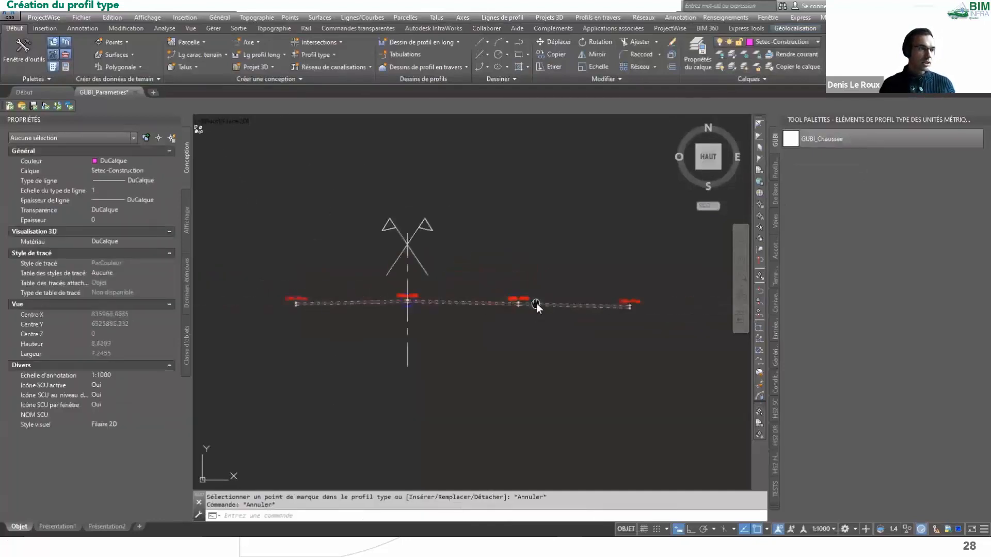
# Step: Open the construction properties of the PT-RD assembly and rename the first Droite subassembly GUBI_Chaussee_VR
pyautogui.click(491, 250)
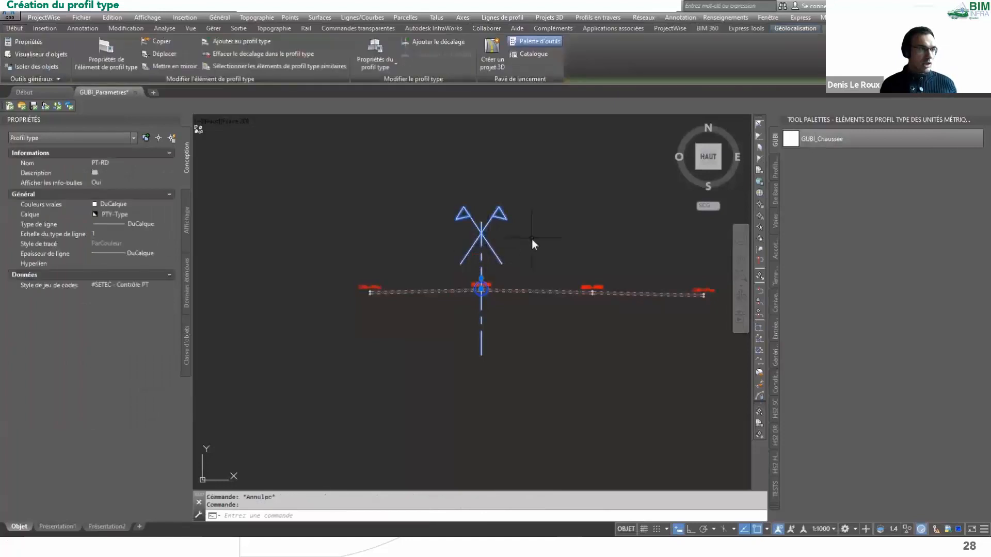
pyautogui.rightClick(532, 240)
pyautogui.click(582, 342)
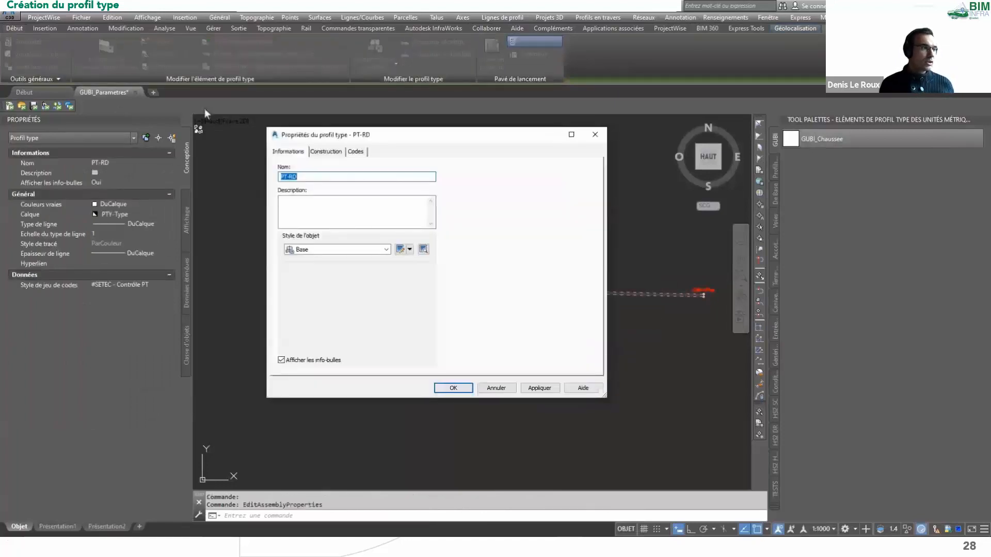
pyautogui.click(324, 151)
pyautogui.click(350, 223)
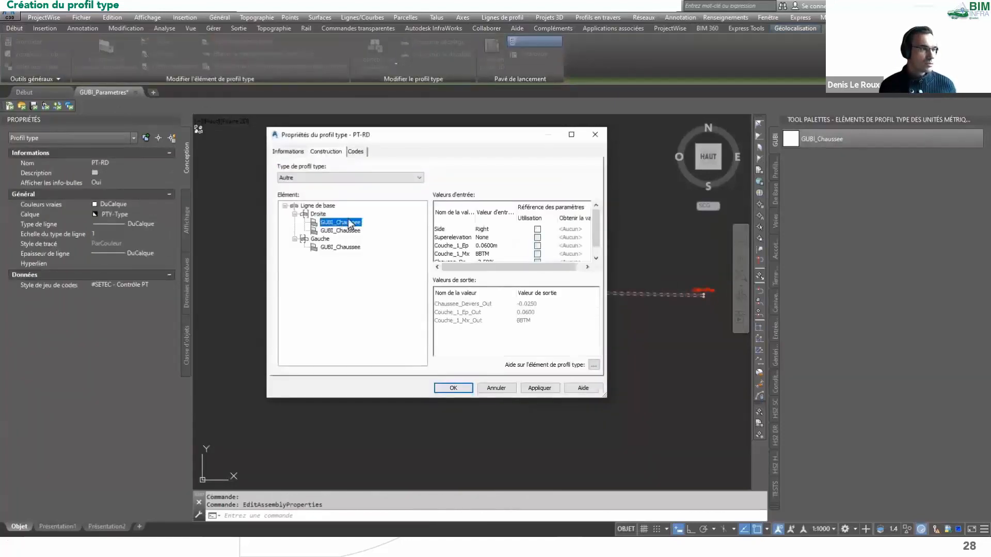
pyautogui.click(356, 225)
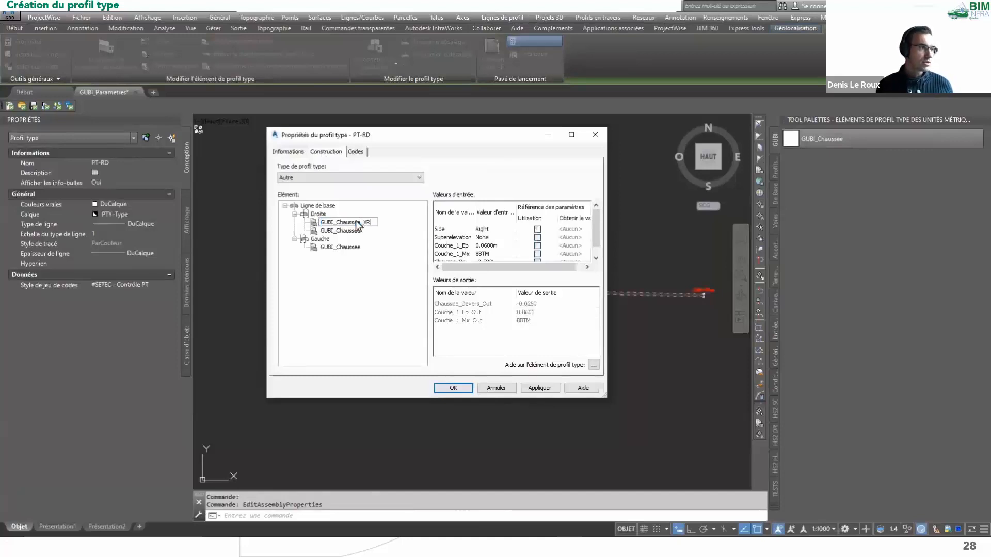
pyautogui.click(365, 289)
# Step: Rename the second Droite subassembly GUBI_Chaussee_VL
pyautogui.click(360, 232)
pyautogui.click(361, 232)
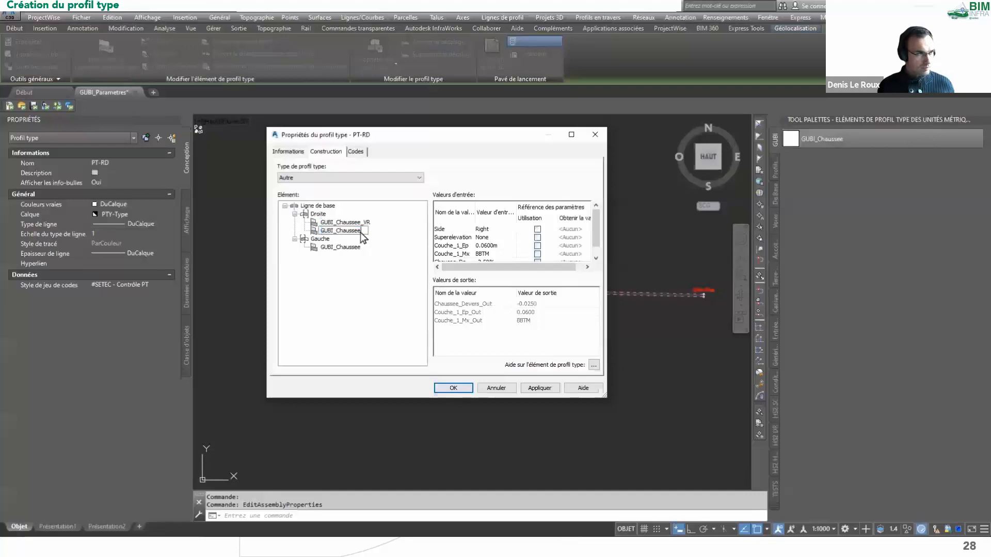
pyautogui.write('_VL')
pyautogui.press('Return')
# Step: Enlarge the assembly properties dialog and link Couche_1_Mx of GUBI_Chaussee_VL to the Couche_1_Mx_Out output of the preceding subassembly
pyautogui.moveTo(417, 136); pyautogui.dragTo(320, 98)
pyautogui.moveTo(506, 361); pyautogui.dragTo(727, 468)
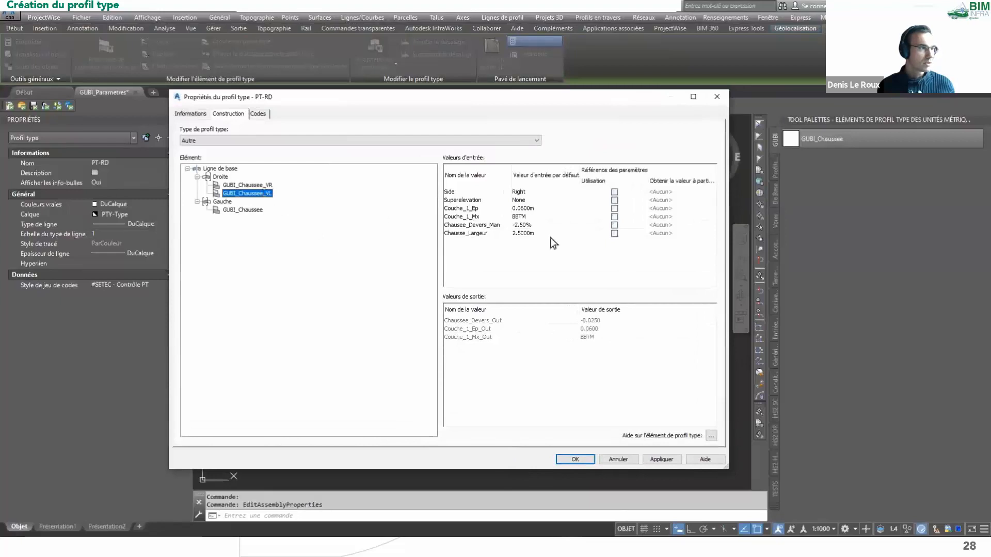
pyautogui.click(614, 217)
pyautogui.click(661, 222)
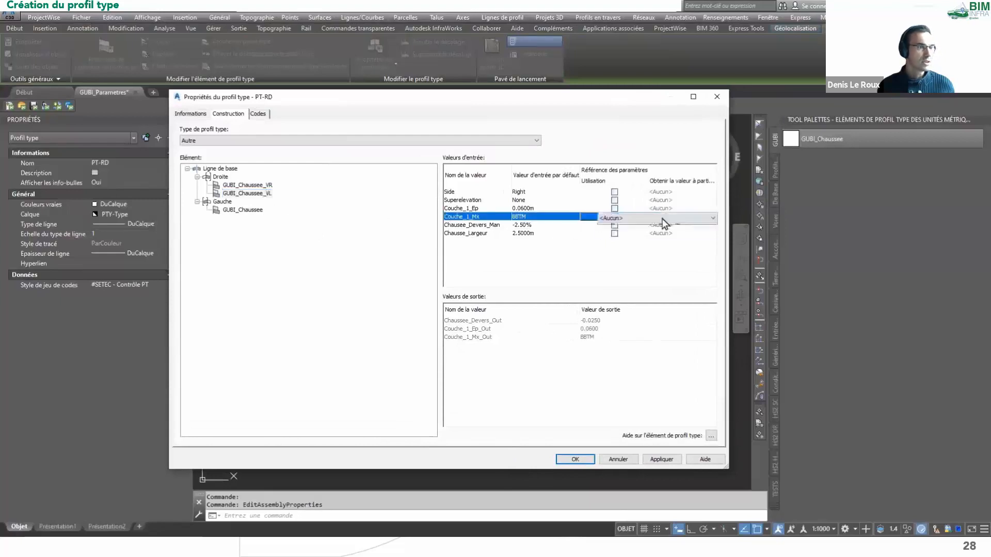
pyautogui.click(662, 220)
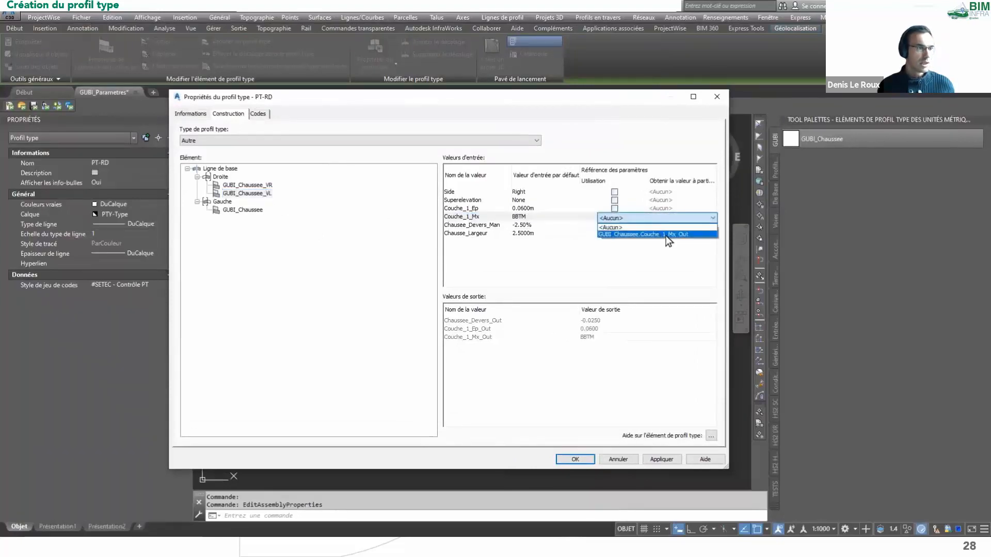
pyautogui.click(666, 235)
pyautogui.click(253, 193)
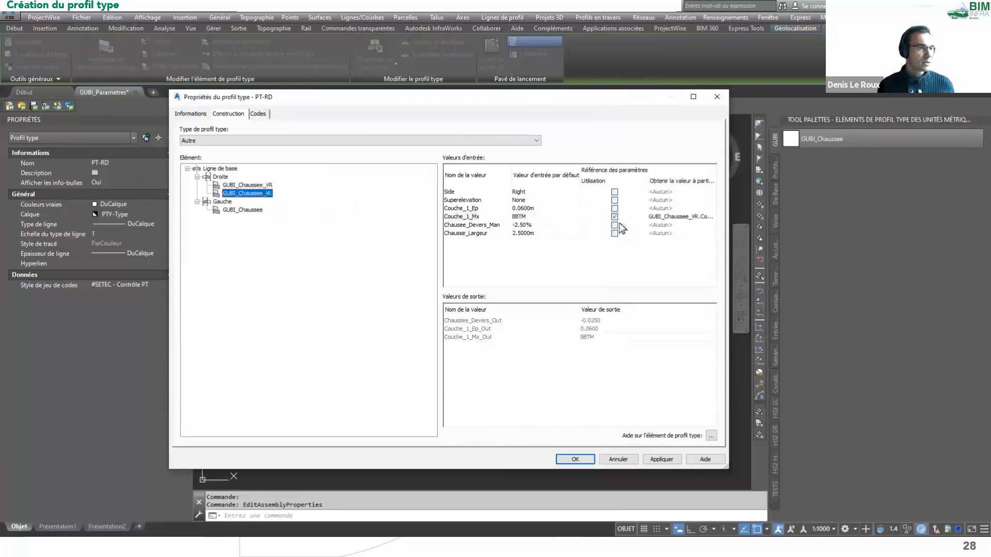
pyautogui.moveTo(94, 488)
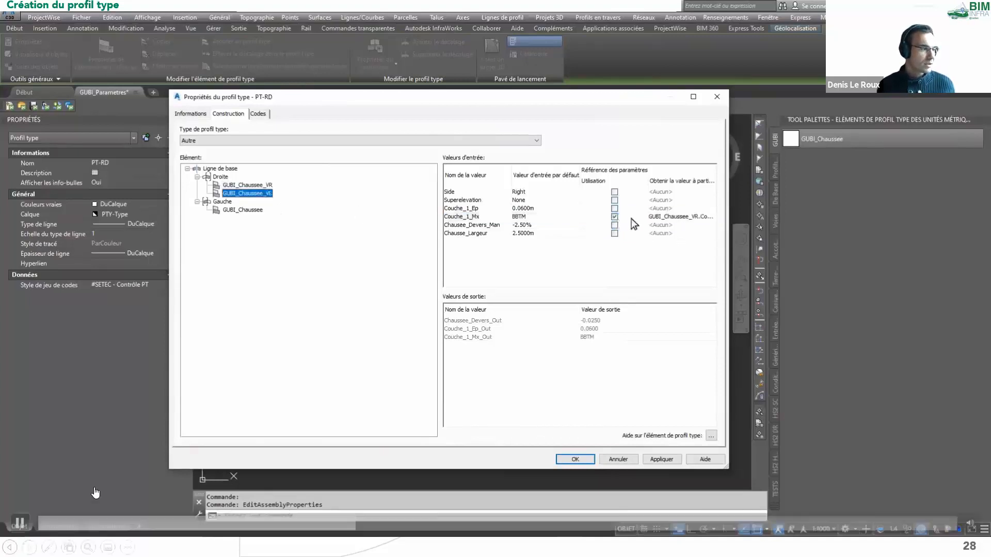
pyautogui.click(29, 524)
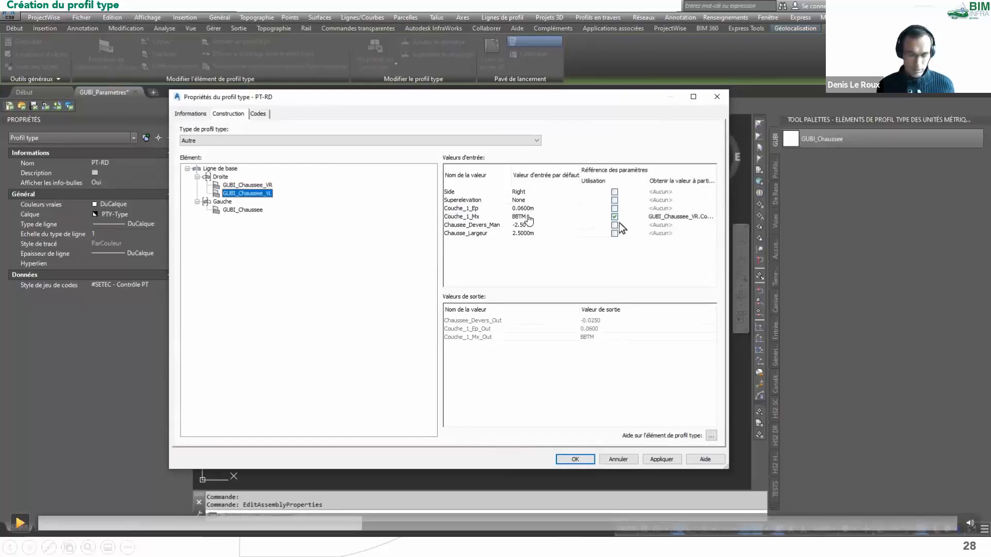
pyautogui.hotkey('ctrl', 'l')
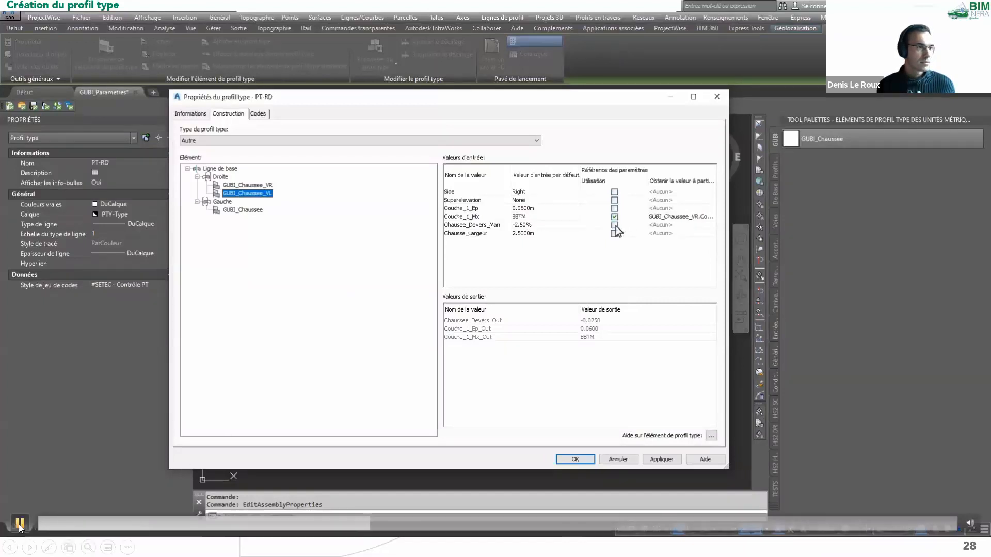
# Step: Link GUBI_Chaussee_VL's Chausee_Devers_Man to Chaussee_Devers_Out and its Couche_1_Ep to Couche_1_Ep_Out of the preceding subassembly
pyautogui.click(672, 243)
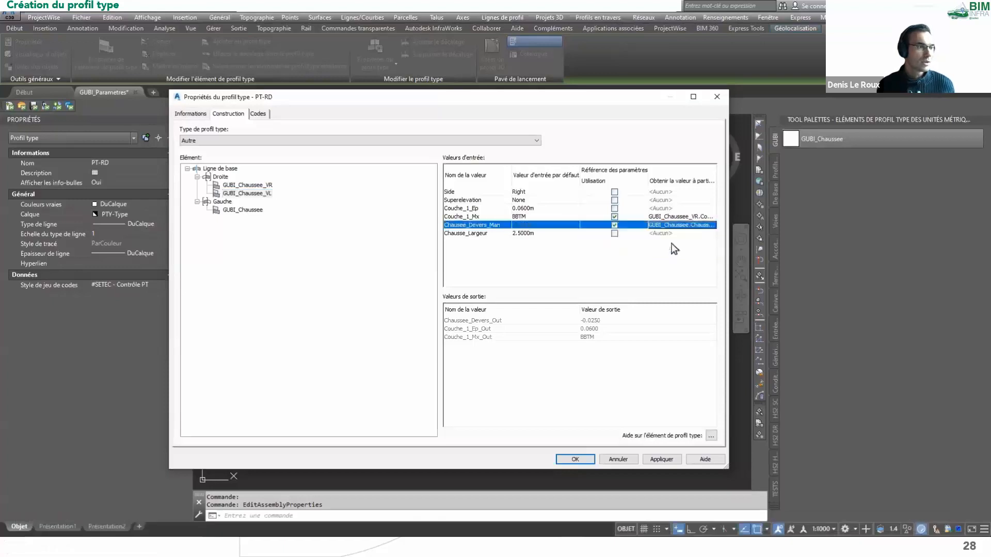
pyautogui.click(487, 209)
pyautogui.click(614, 209)
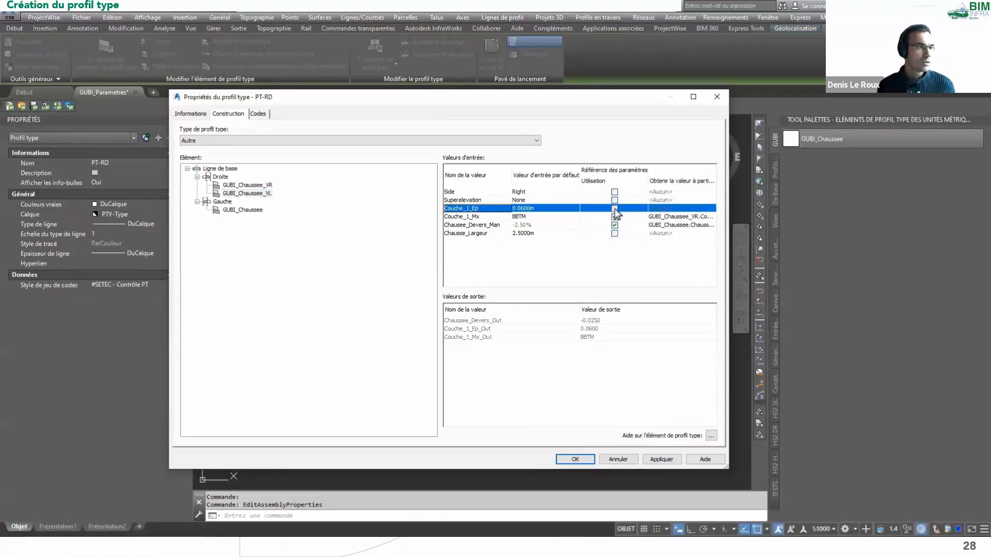
pyautogui.click(662, 208)
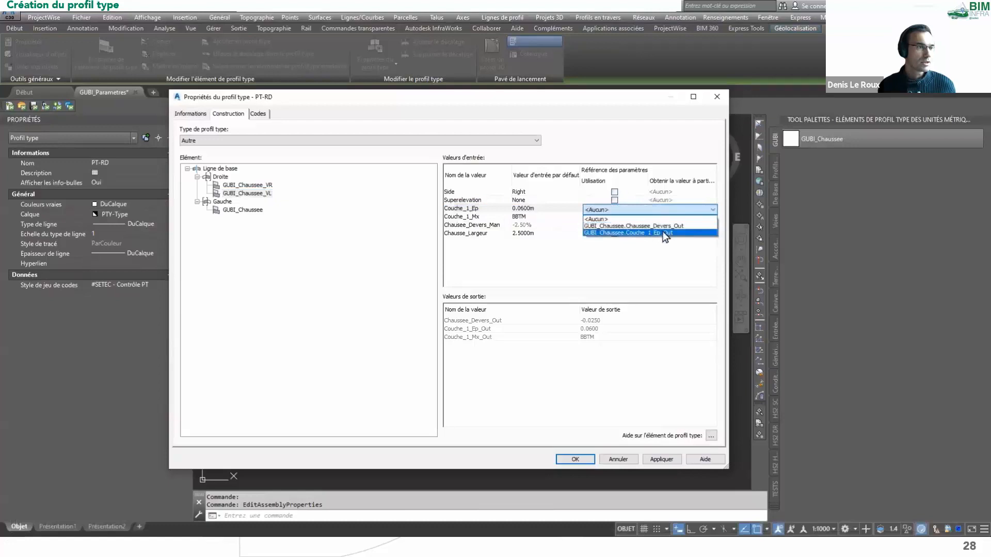
pyautogui.click(665, 233)
# Step: Set the Superelevation input of GUBI_Chaussee_VR to Right Outside Lane Slope, then apply and close the assembly properties
pyautogui.click(255, 186)
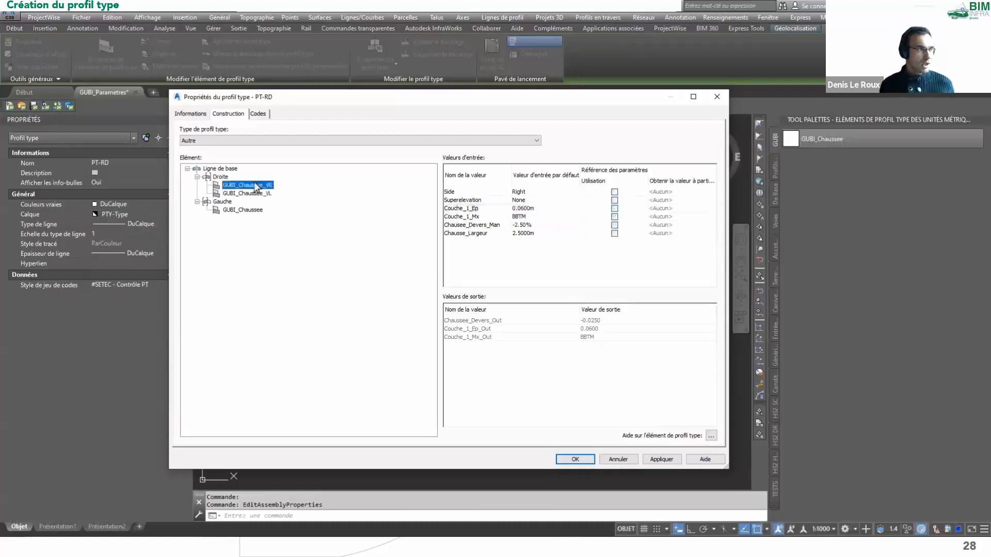
pyautogui.click(539, 198)
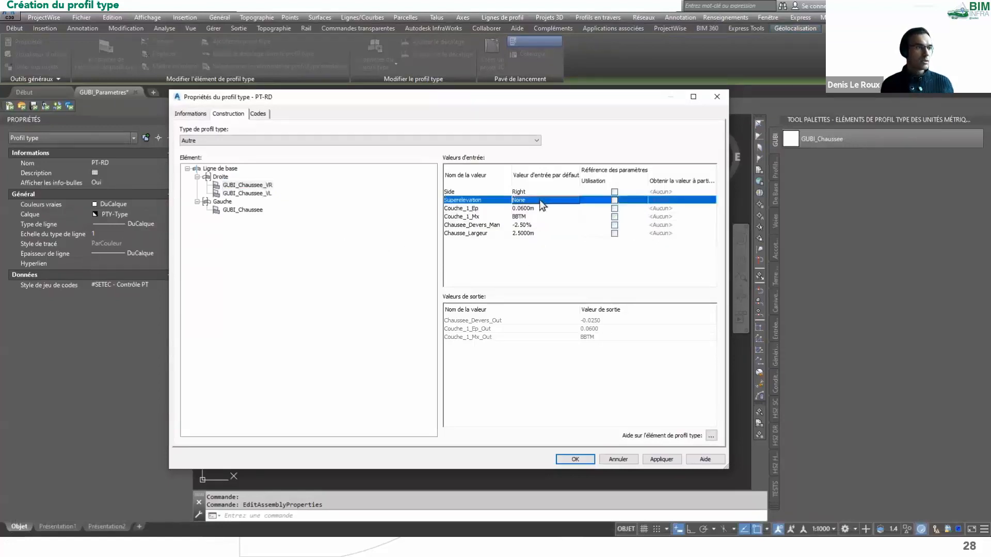
pyautogui.click(540, 200)
pyautogui.click(475, 278)
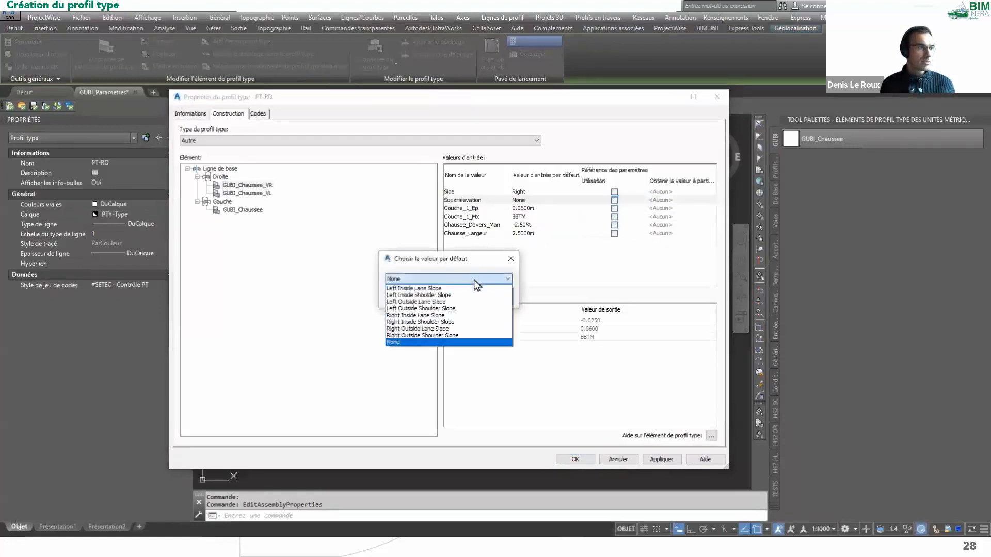
pyautogui.click(439, 333)
pyautogui.click(423, 298)
pyautogui.click(649, 459)
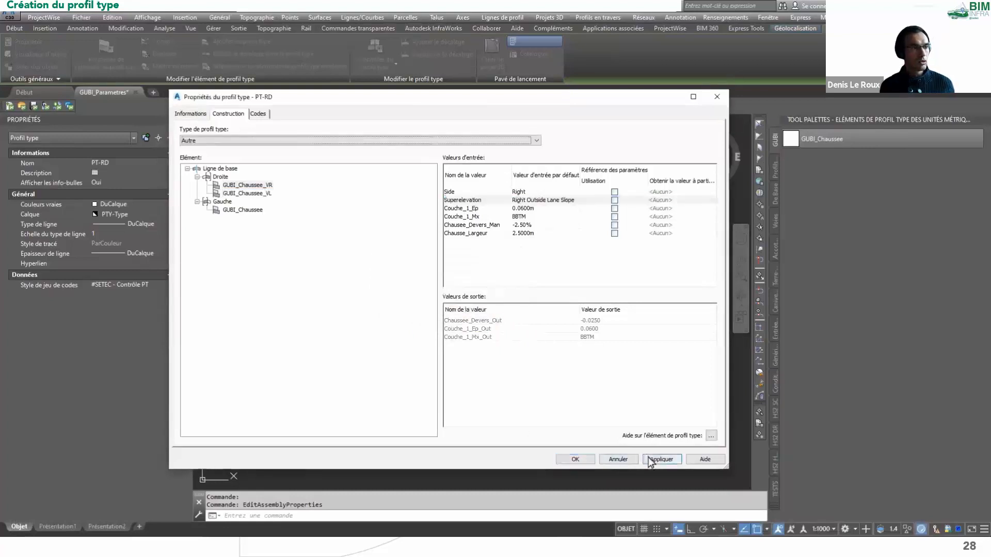
pyautogui.click(584, 460)
# Step: Examine the superelevation view's diagram, comparing the cross slopes of the right and left outside lanes along the alignment
pyautogui.scroll(-10, 539, 320)
pyautogui.scroll(-4, 628, 342)
pyautogui.moveTo(628, 341); pyautogui.dragTo(337, 284, button='middle')
pyautogui.scroll(-1, 692, 300)
pyautogui.moveTo(691, 300); pyautogui.dragTo(485, 301, button='middle')
pyautogui.scroll(4, 485, 301)
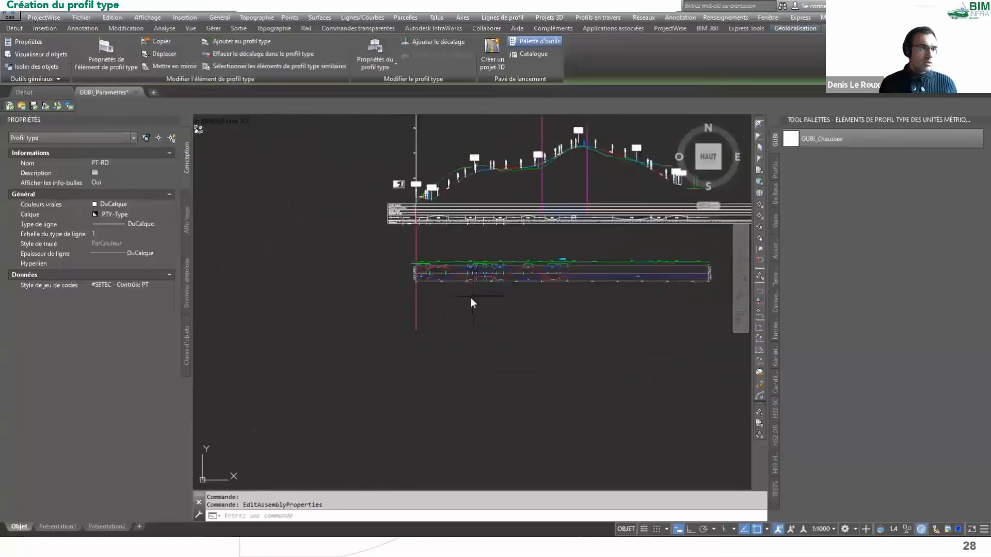
pyautogui.scroll(3, 449, 292)
pyautogui.press('Escape')
pyautogui.scroll(3, 367, 253)
pyautogui.moveTo(367, 253)
pyautogui.mouseDown(button='middle')
pyautogui.moveTo(507, 272)
pyautogui.moveTo(549, 305)
pyautogui.mouseUp(button='middle')
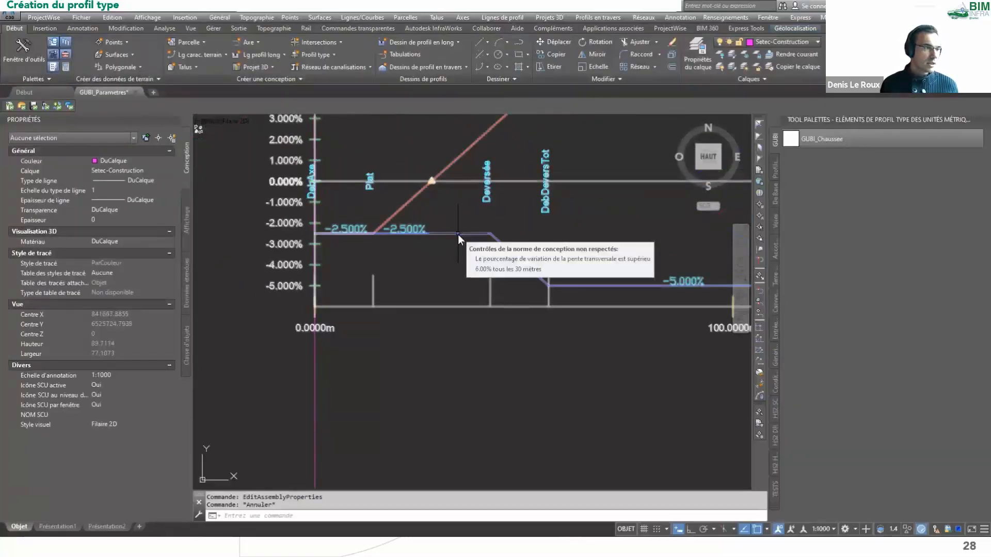
pyautogui.click(457, 234)
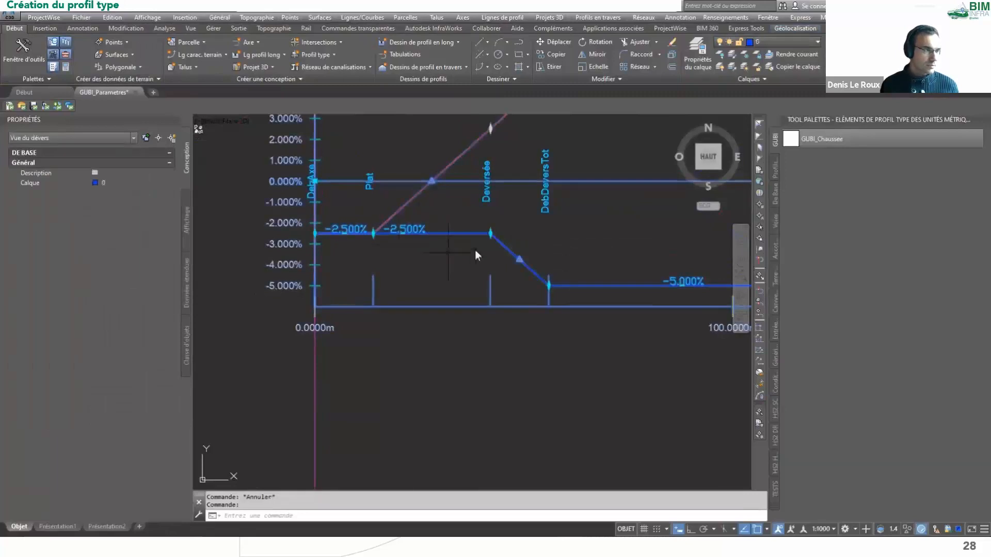
pyautogui.moveTo(462, 234)
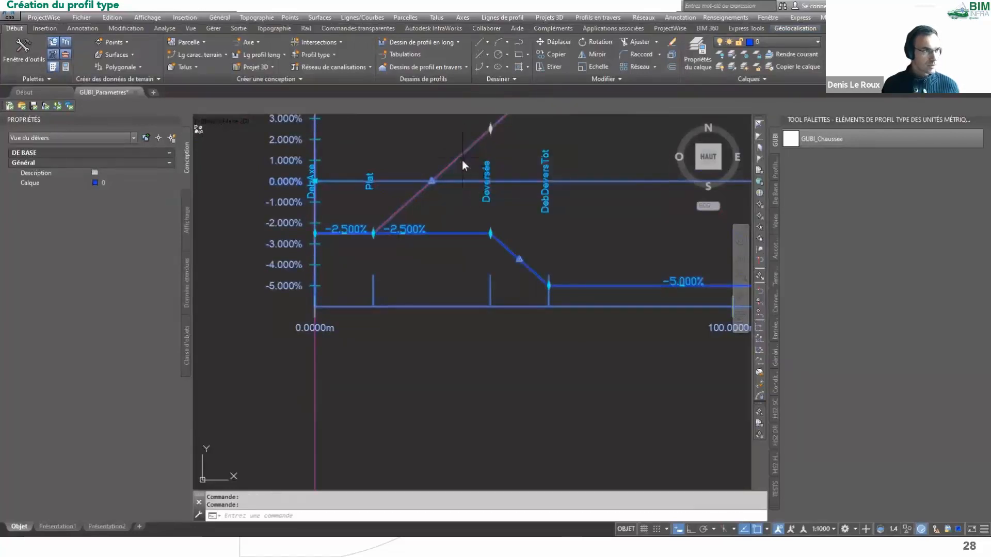
pyautogui.scroll(-5, 448, 169)
pyautogui.scroll(5, 476, 197)
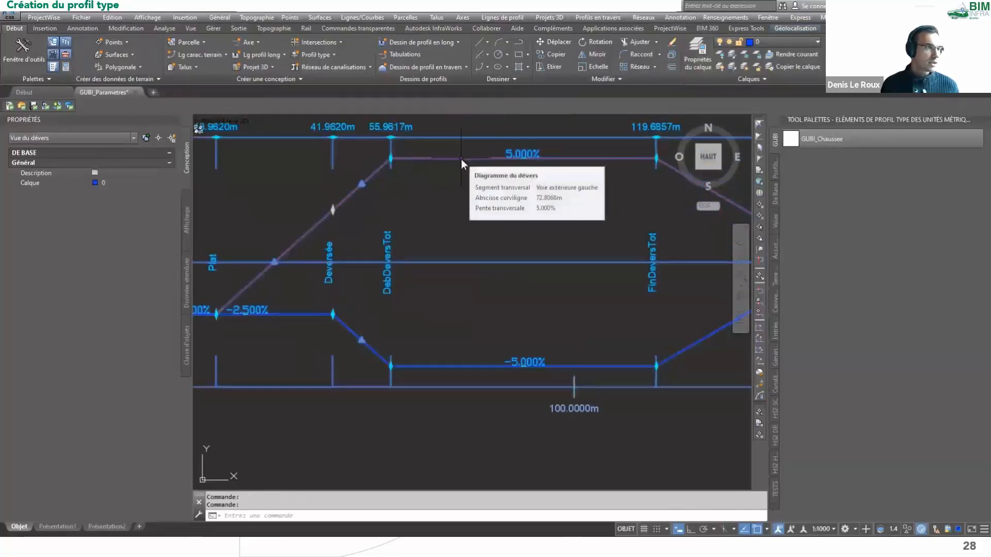
pyautogui.press('Escape')
pyautogui.press('Escape')
# Step: Mirror the GUBI_Chaussee_VL subassembly onto the outer end of the existing pavement on the left side of the PT-RD assembly
pyautogui.scroll(-10, 464, 171)
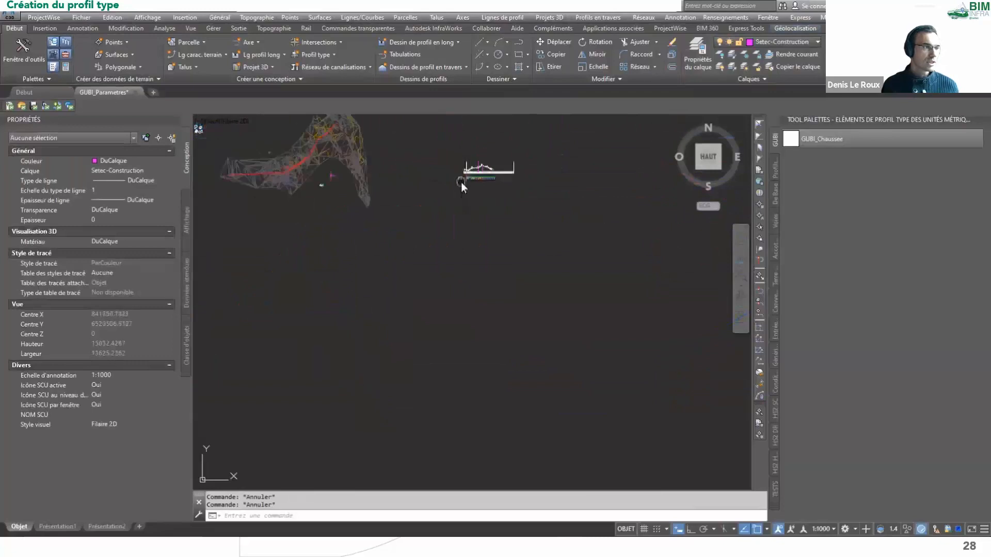
pyautogui.scroll(5, 454, 230)
pyautogui.scroll(-4, 513, 197)
pyautogui.scroll(8, 546, 226)
pyautogui.scroll(5, 474, 165)
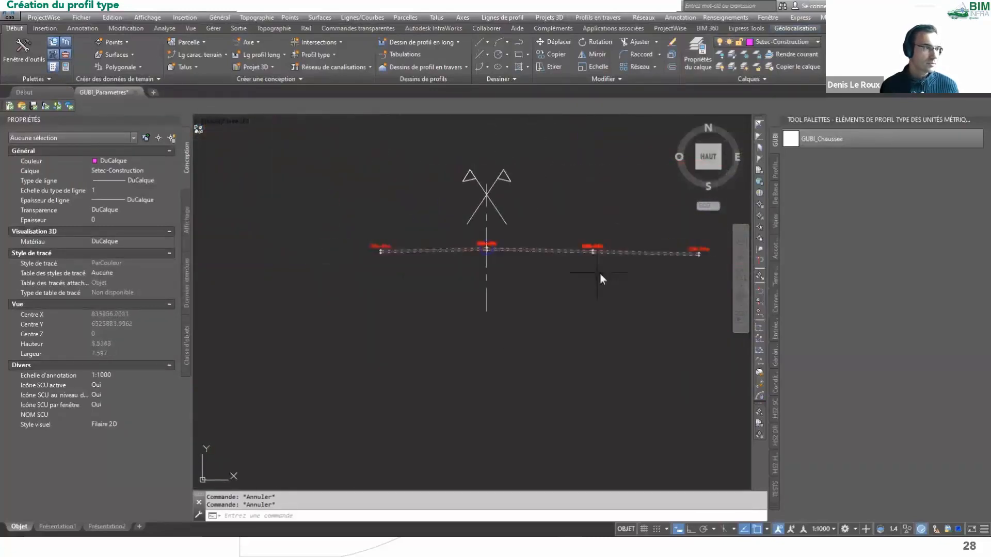
pyautogui.click(616, 253)
pyautogui.rightClick(581, 203)
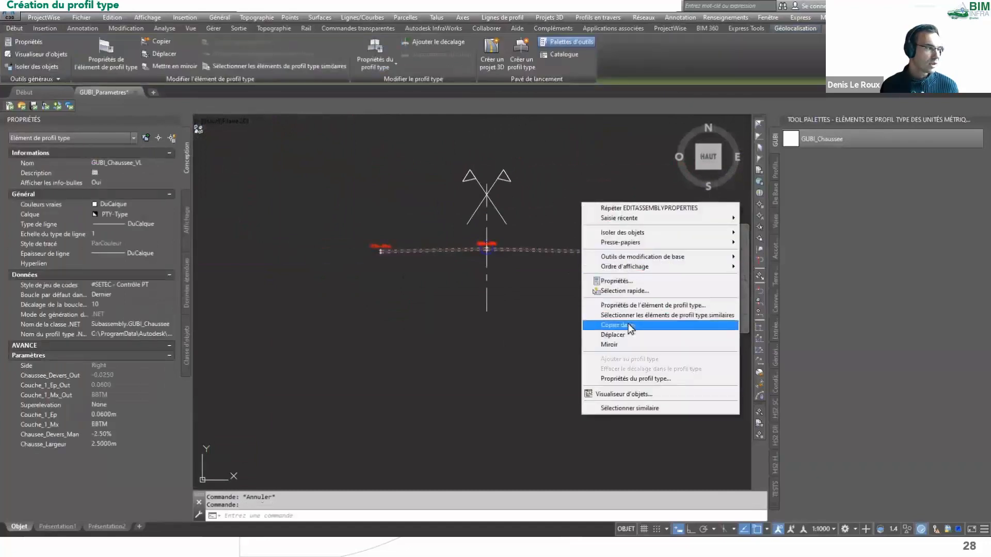
pyautogui.click(657, 346)
pyautogui.scroll(-3, 436, 202)
pyautogui.press('Escape')
pyautogui.press('Escape')
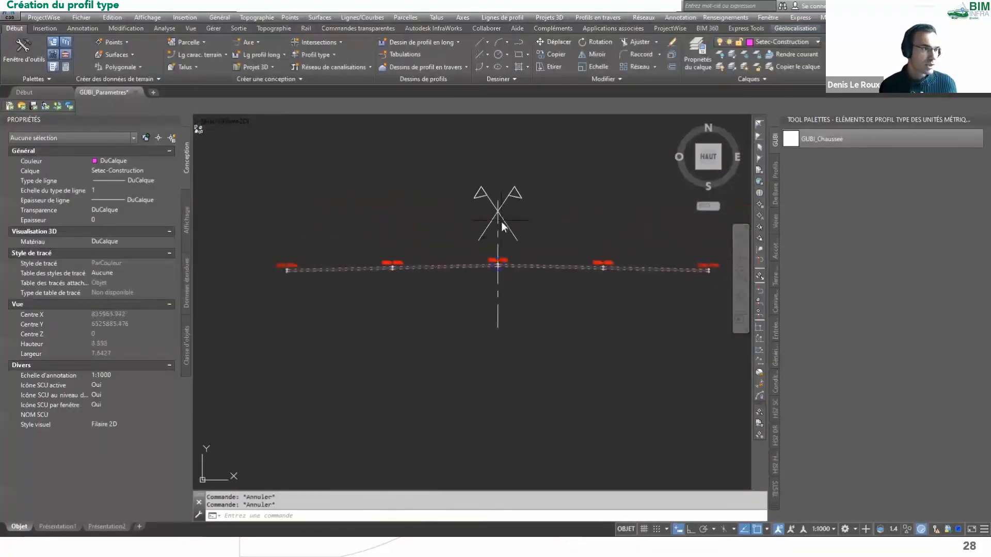
# Step: In the PT-RD assembly's construction properties, rename the left group's GUBI_Chaussee subassembly as GUBI_Chaussee_VR_G
pyautogui.click(500, 221)
pyautogui.rightClick(510, 204)
pyautogui.click(562, 305)
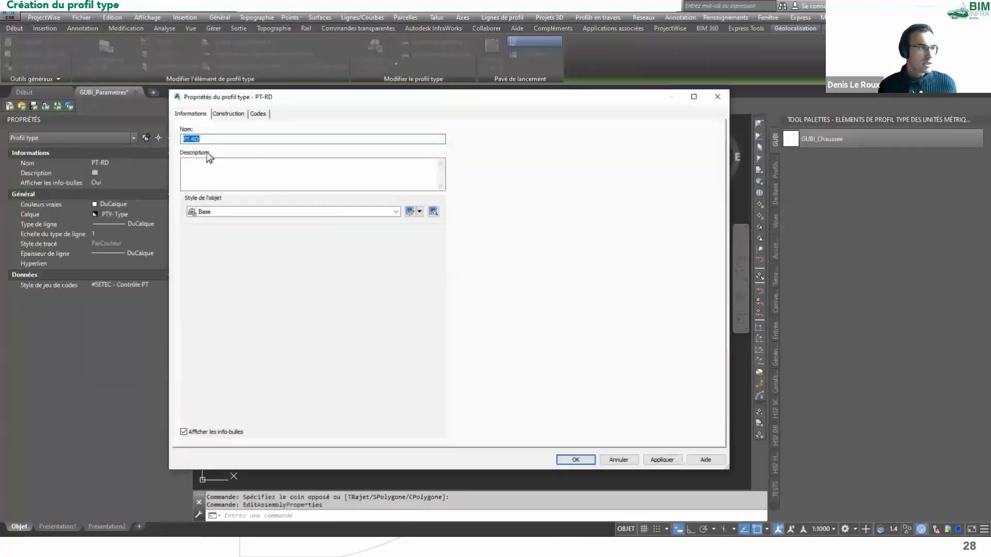
pyautogui.click(228, 114)
pyautogui.click(243, 209)
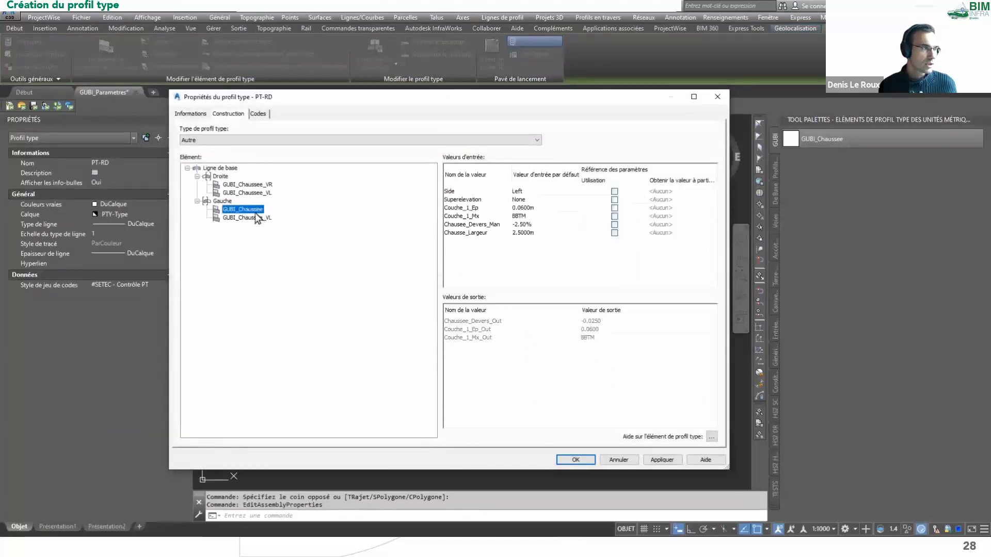
pyautogui.press('End')
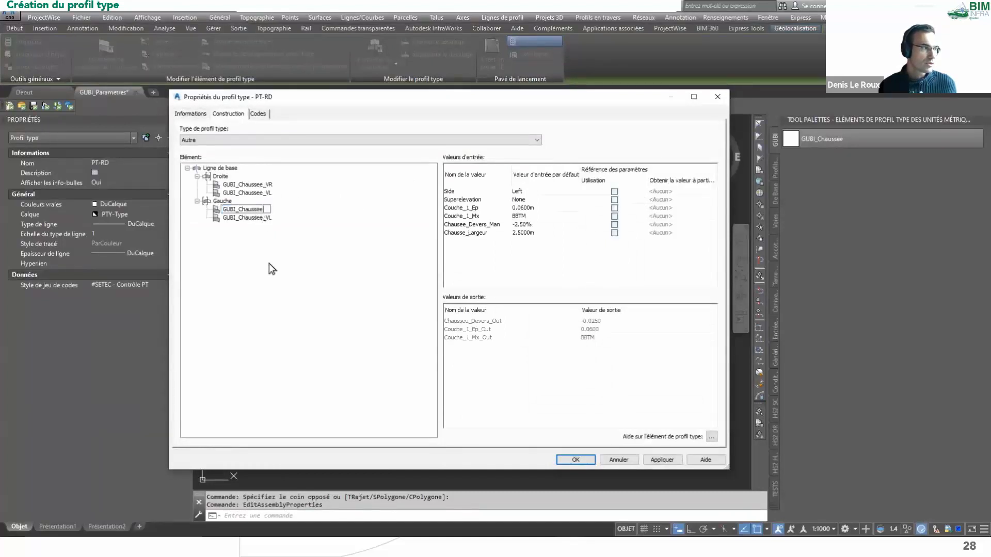
pyautogui.write('_VR_G')
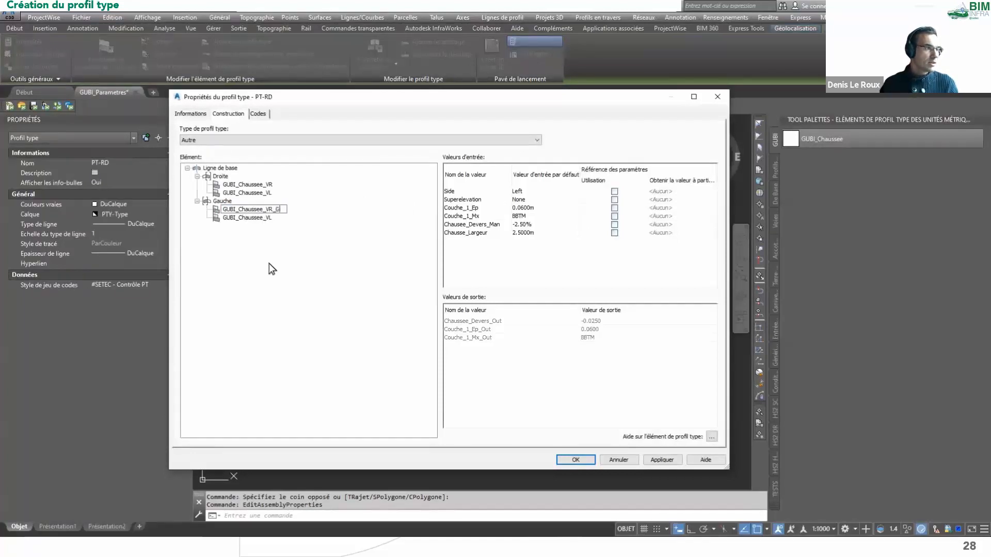
pyautogui.press('Return')
# Step: Rename the left group's GUBI_Chaussee_VL subassembly as GUBI_Chaussee_VL_G
pyautogui.click(266, 219)
pyautogui.click(258, 218)
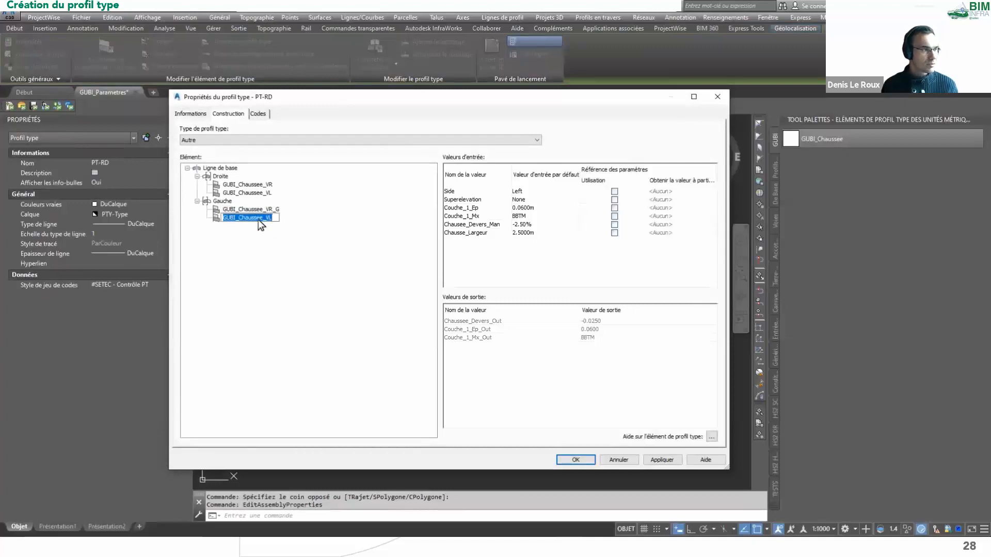
pyautogui.write('_G')
pyautogui.press('Return')
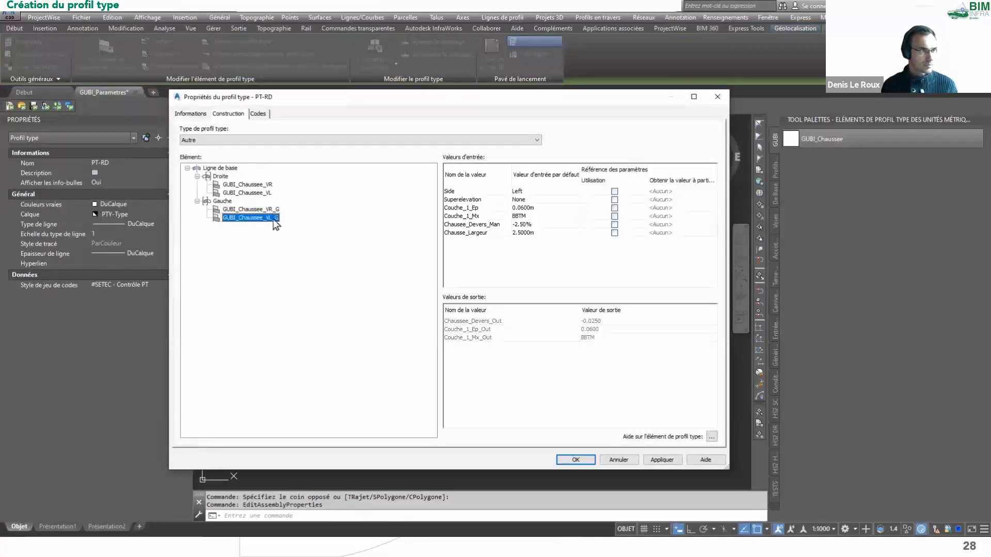
pyautogui.click(274, 220)
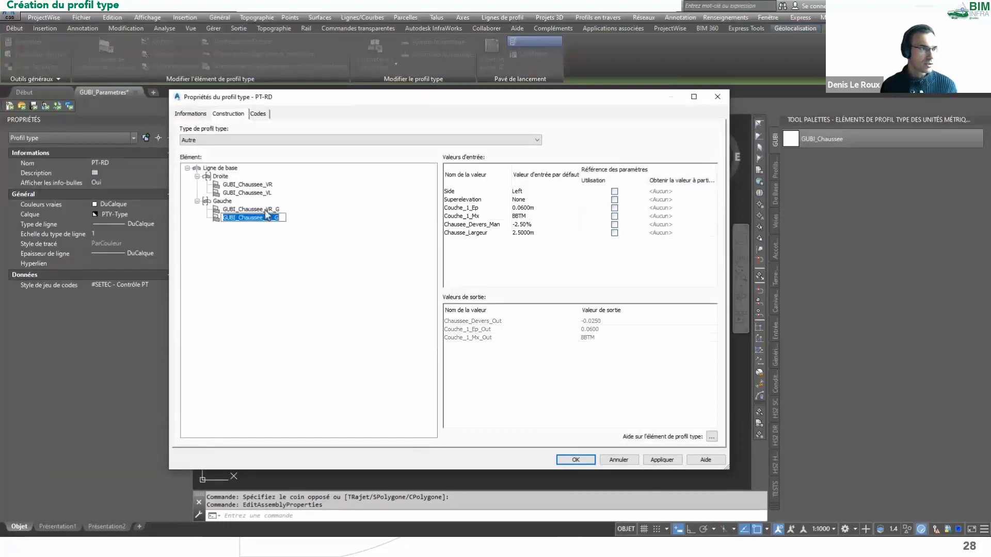
# Step: Set the Superelevation input of GUBI_Chaussee_VR_G to Left Outside Lane Slope
pyautogui.click(266, 210)
pyautogui.doubleClick(531, 200)
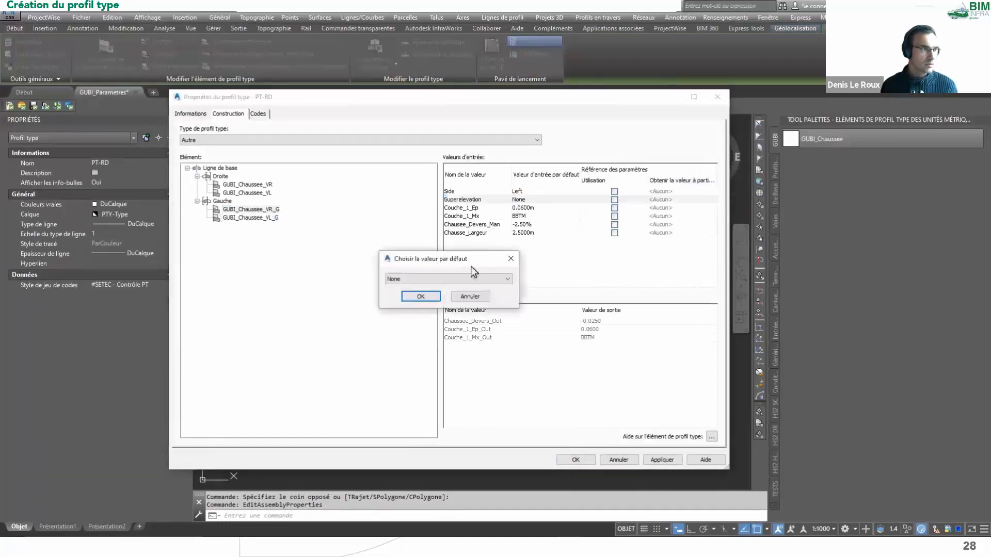
pyautogui.click(463, 279)
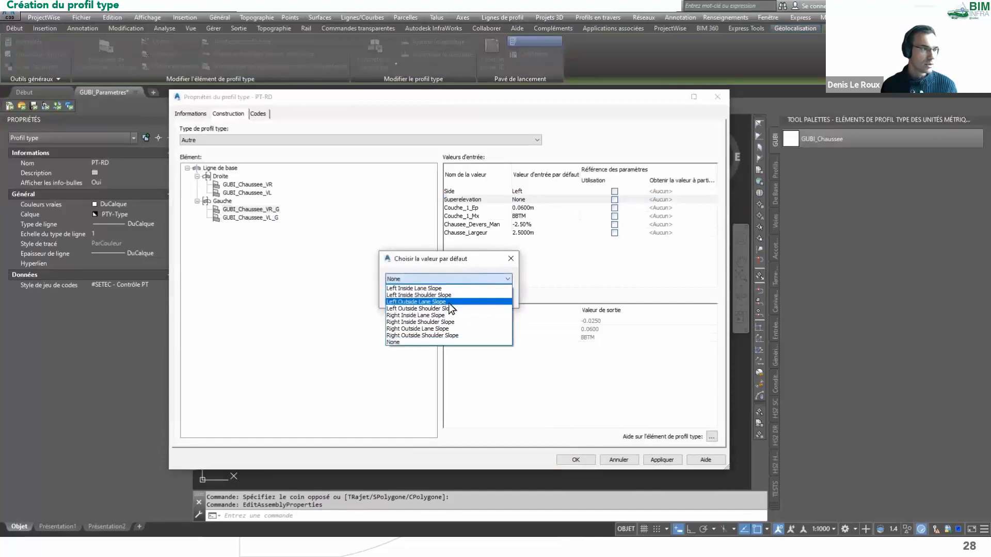
pyautogui.click(448, 303)
pyautogui.click(421, 302)
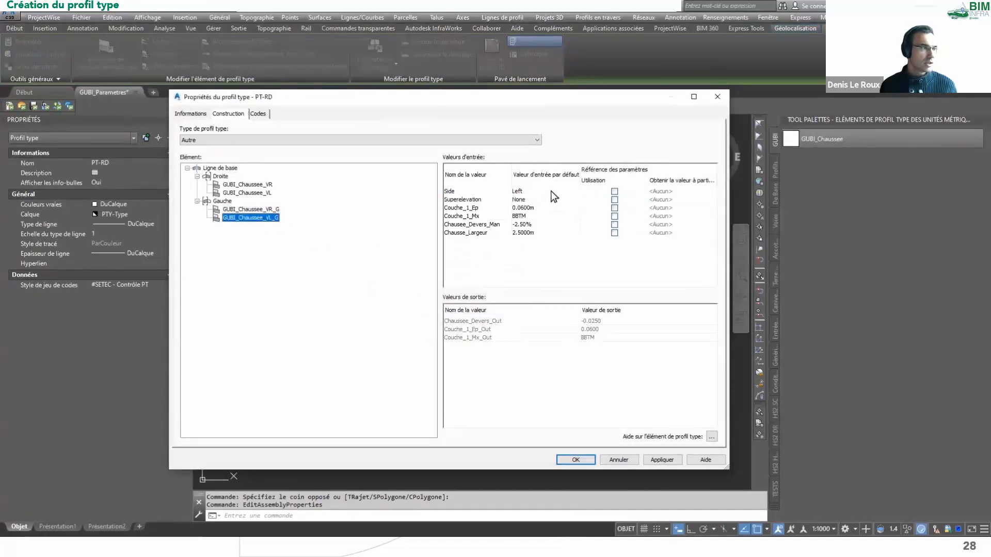
# Step: Link the Couche_1_Ep input of GUBI_Chaussee_VL_G to GUBI_Chaussee.Couche_1_Ep_Out
pyautogui.click(614, 208)
pyautogui.click(655, 207)
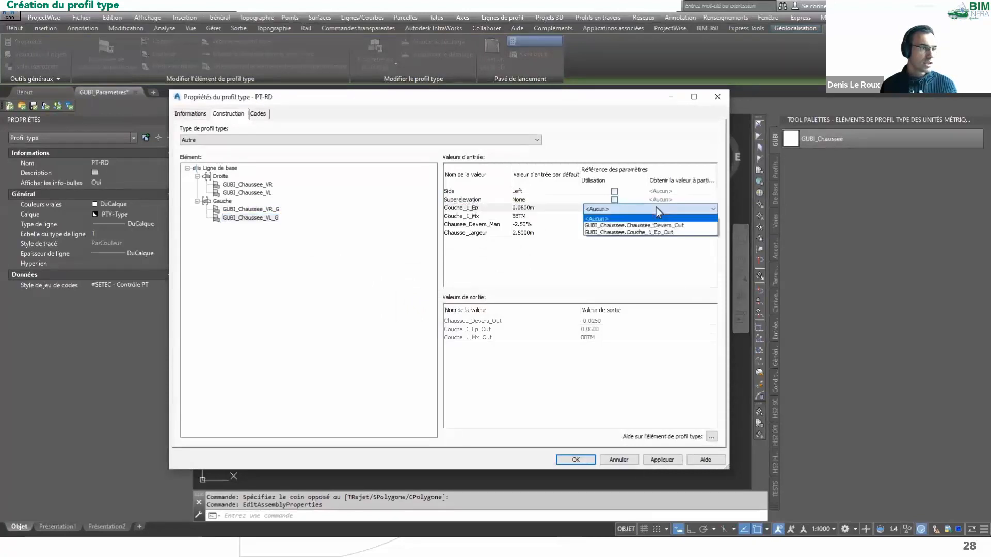
pyautogui.click(656, 208)
pyautogui.click(655, 207)
pyautogui.click(242, 209)
pyautogui.click(241, 217)
pyautogui.click(241, 210)
pyautogui.click(263, 218)
pyautogui.click(672, 208)
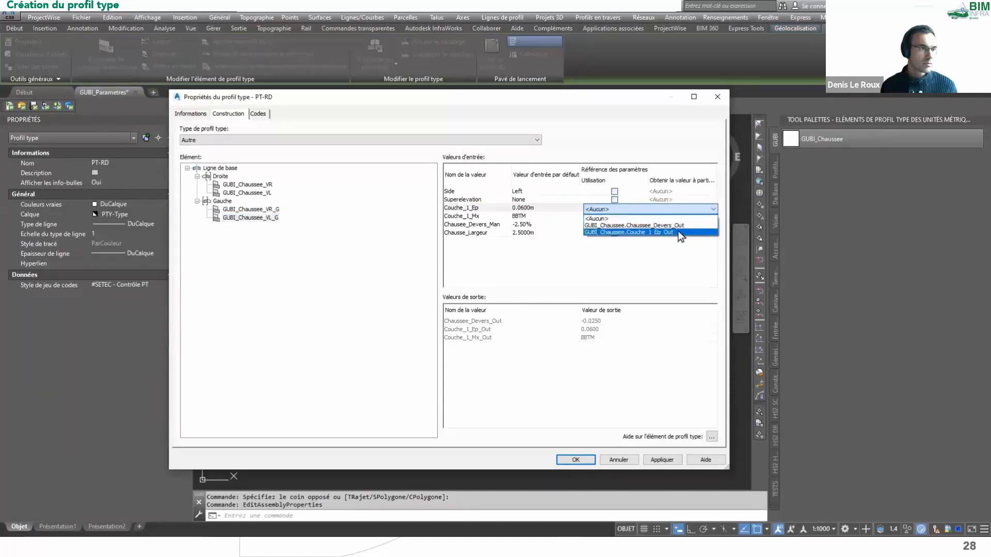
pyautogui.click(680, 232)
# Step: Link GUBI_Chaussee_VL_G's Couche_1_Mx to GUBI_Chaussee.Couche_1_Mx_Out and its Chausee_Devers_Man to GUBI_Chaussee.Chaussee_Devers_Out
pyautogui.click(678, 216)
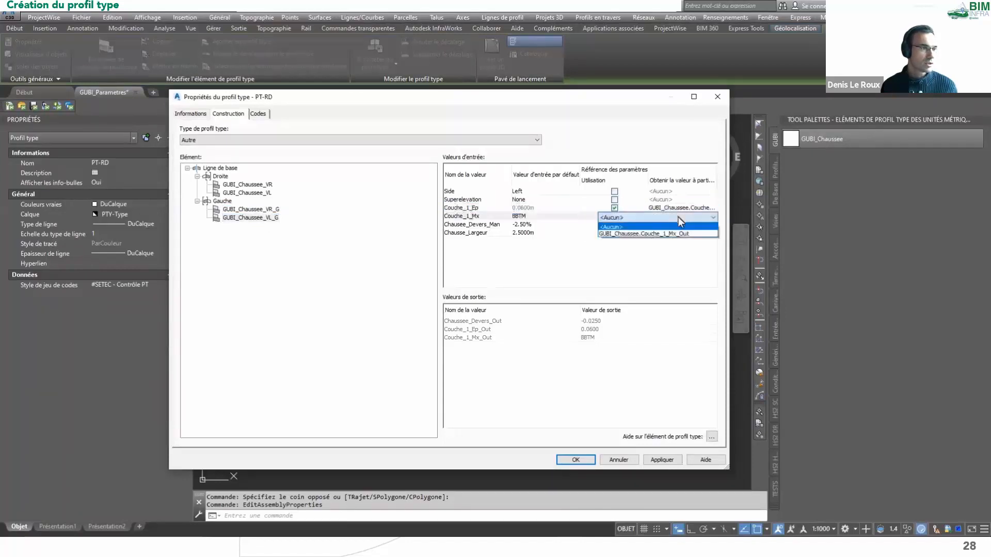
pyautogui.click(679, 233)
pyautogui.click(487, 225)
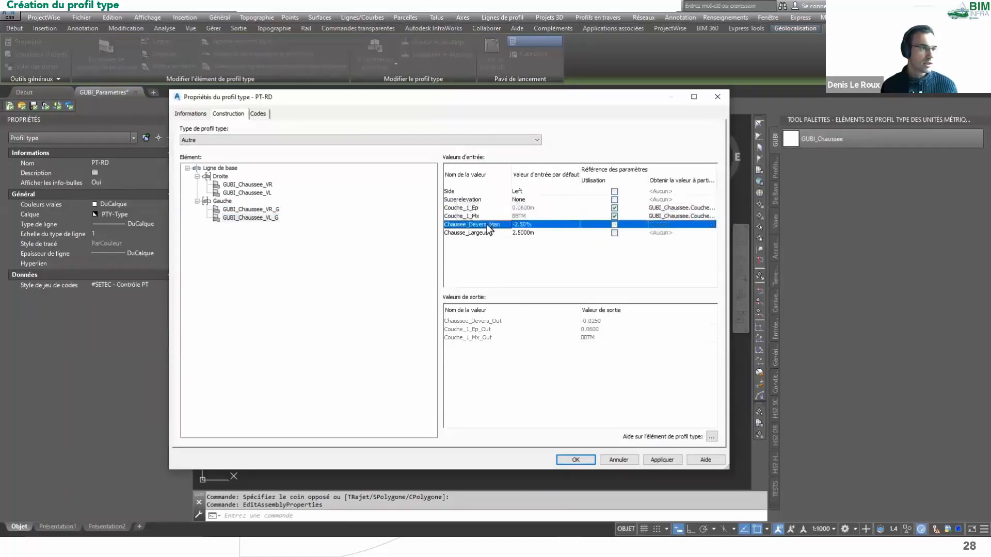
pyautogui.click(658, 226)
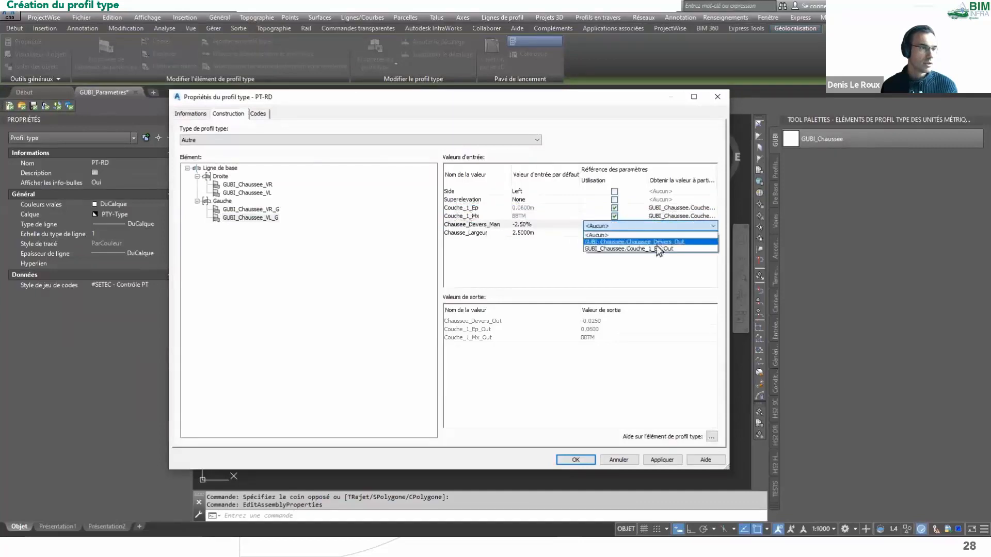
pyautogui.click(653, 243)
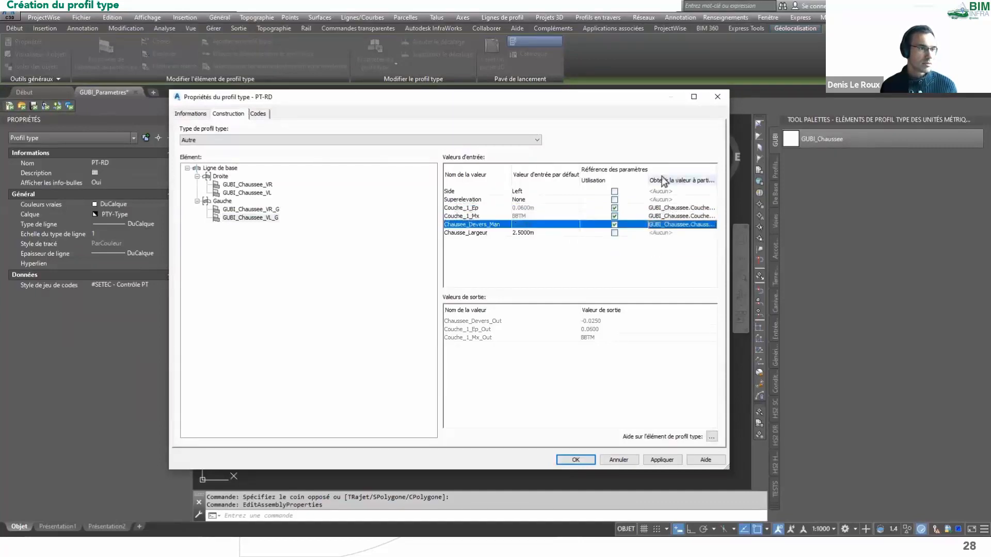
# Step: Widen the assembly properties to read the parameter references, then confirm them and save the drawing
pyautogui.moveTo(728, 468); pyautogui.dragTo(846, 469)
pyautogui.moveTo(751, 184); pyautogui.dragTo(715, 192)
pyautogui.moveTo(797, 179); pyautogui.dragTo(829, 184)
pyautogui.click(695, 459)
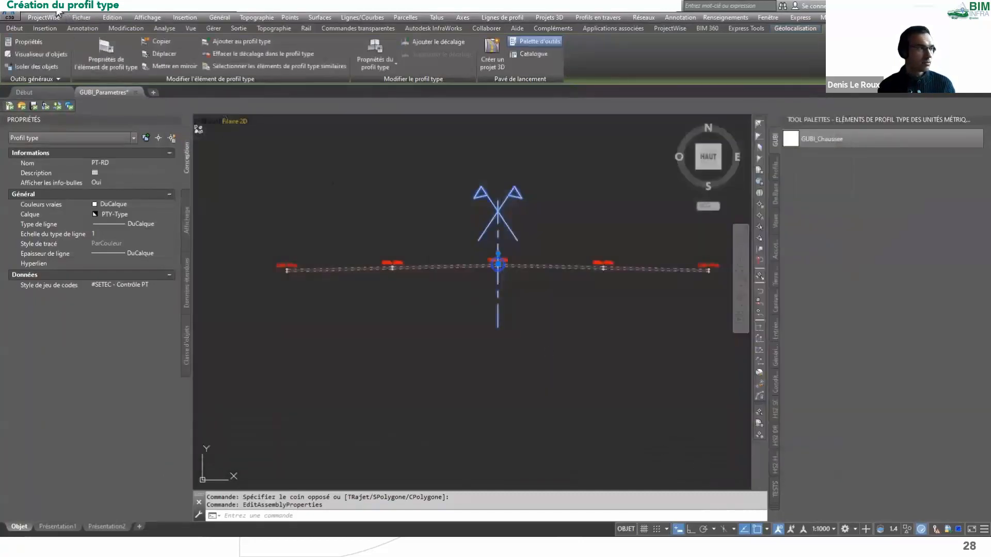
pyautogui.press('Escape')
pyautogui.hotkey('ctrl', 's')
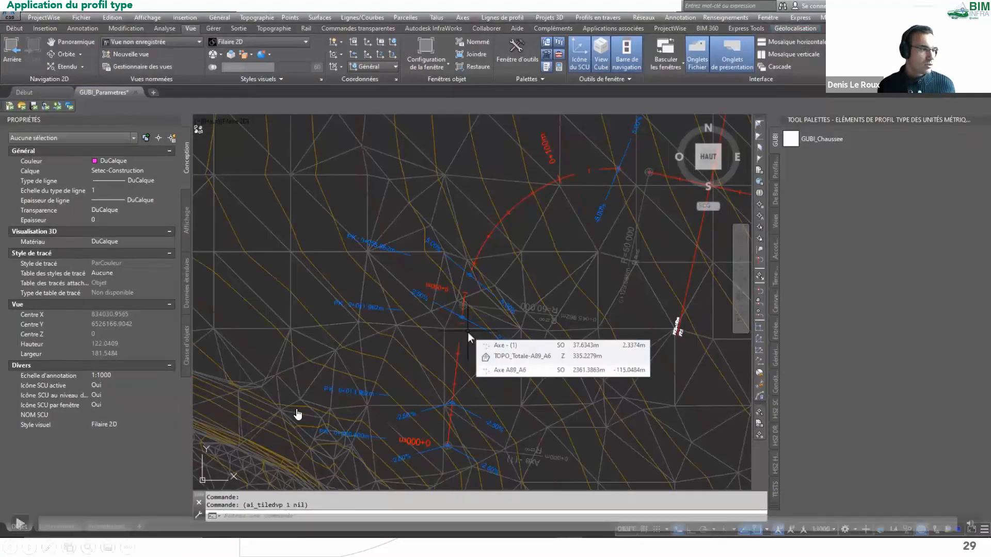
pyautogui.click(17, 530)
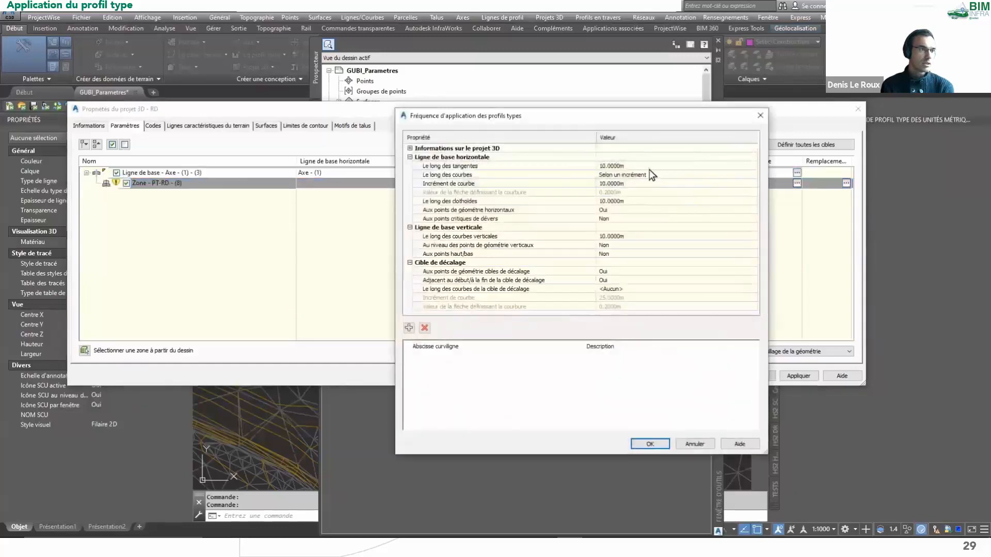
# Step: Set the PT-RD region's curve increment to 2 m, enable frequency at superelevation critical points, and confirm the RD corridor properties
pyautogui.click(643, 184)
pyautogui.write('2')
pyautogui.press('Return')
pyautogui.click(627, 217)
pyautogui.click(623, 226)
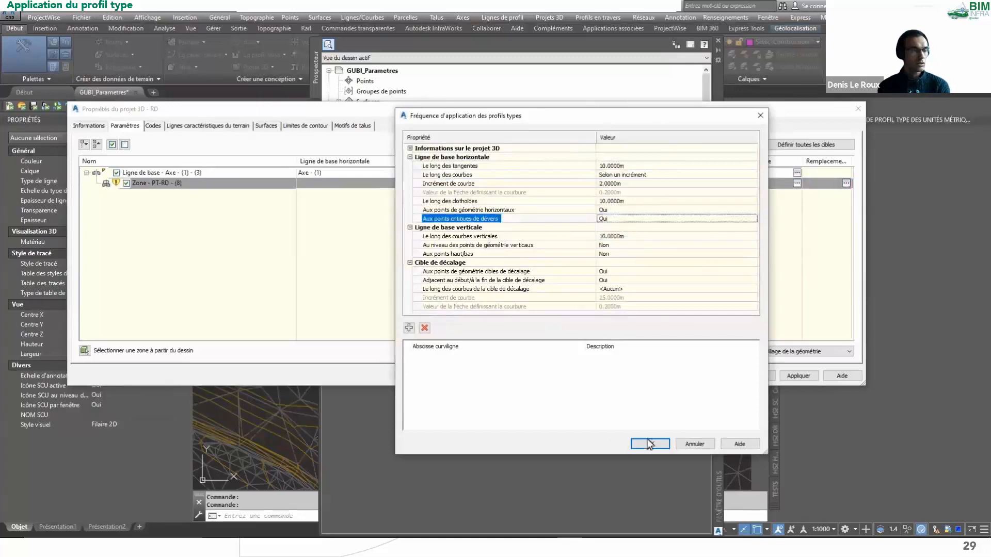
pyautogui.click(649, 443)
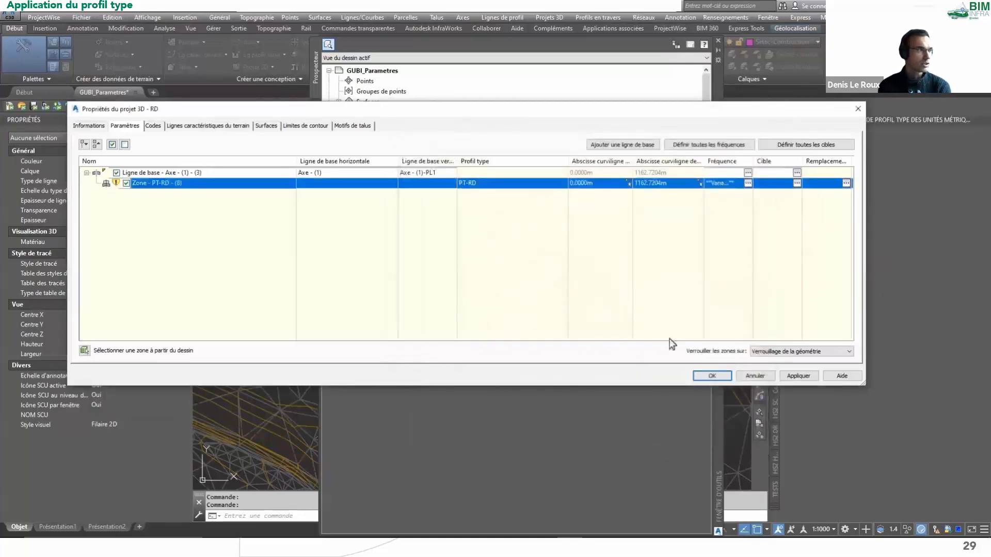
pyautogui.click(711, 375)
# Step: Dismiss the rebuild choice, reposition the toolspace beside the drawing, and rebuild the RD corridor
pyautogui.click(444, 275)
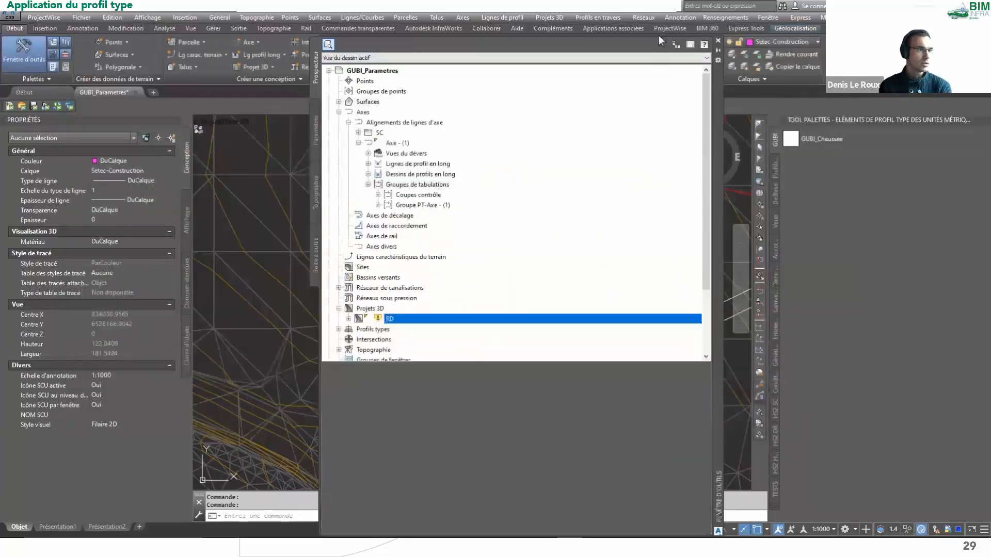
pyautogui.doubleClick(717, 90)
pyautogui.click(690, 337)
pyautogui.rightClick(690, 337)
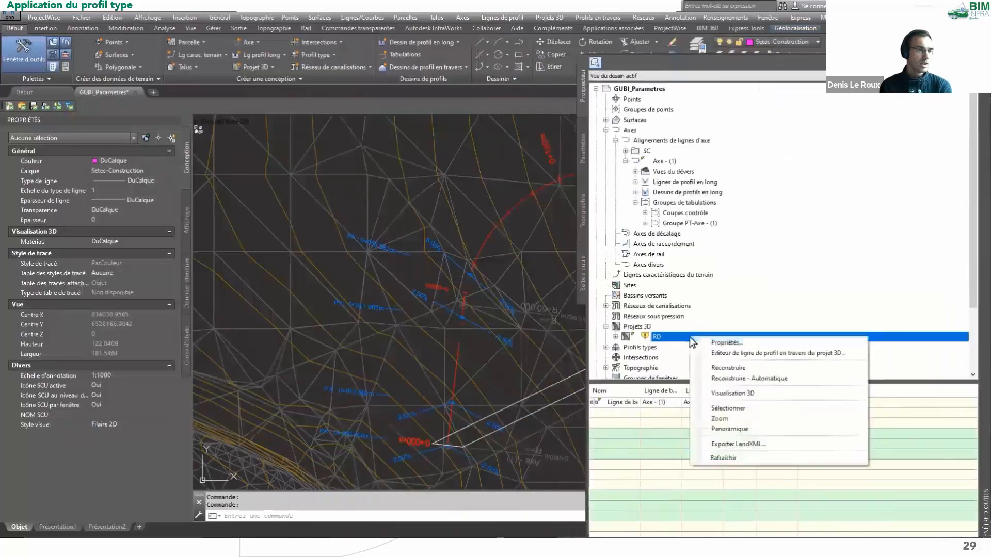
pyautogui.click(720, 368)
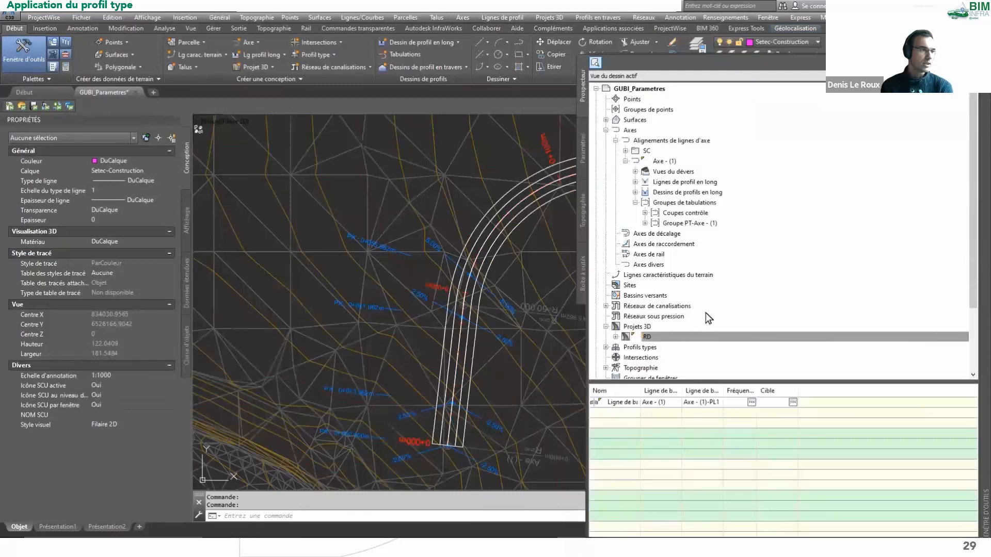
# Step: Set the RD corridor's CR-Phi, CR-Phe and CHA-Phi feature lines to the _Aucun affichage style and confirm
pyautogui.rightClick(667, 337)
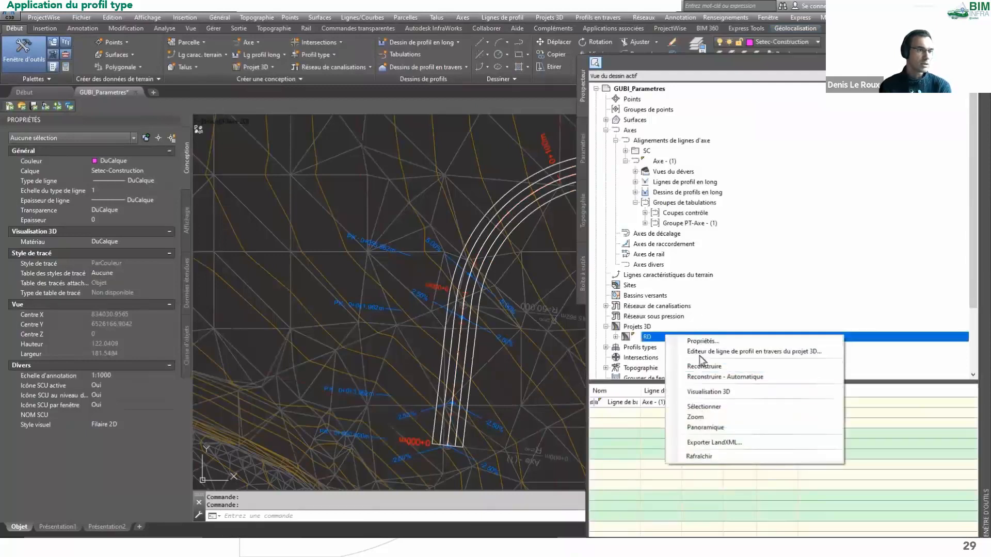
pyautogui.click(697, 341)
pyautogui.click(174, 126)
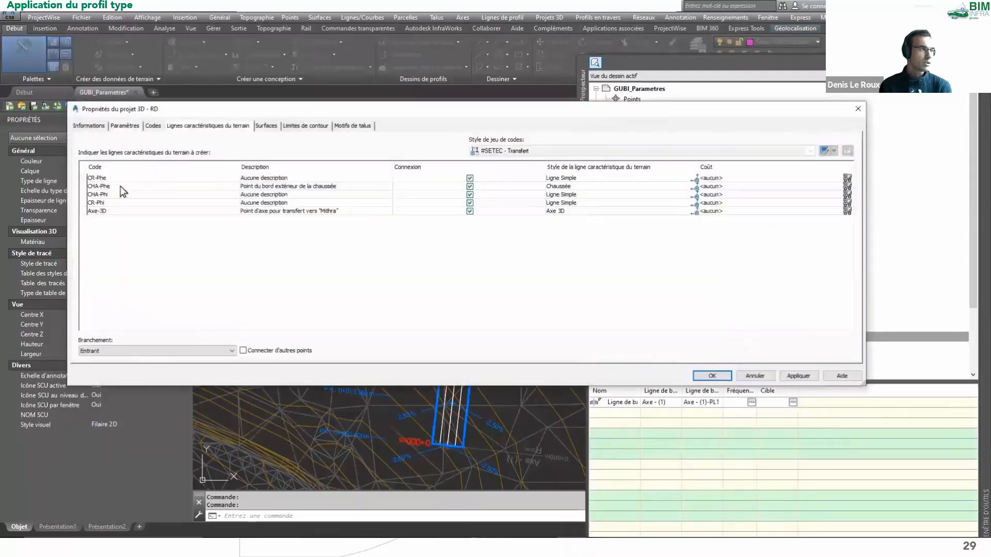
pyautogui.click(572, 169)
pyautogui.moveTo(634, 194); pyautogui.dragTo(677, 219)
pyautogui.click(694, 210)
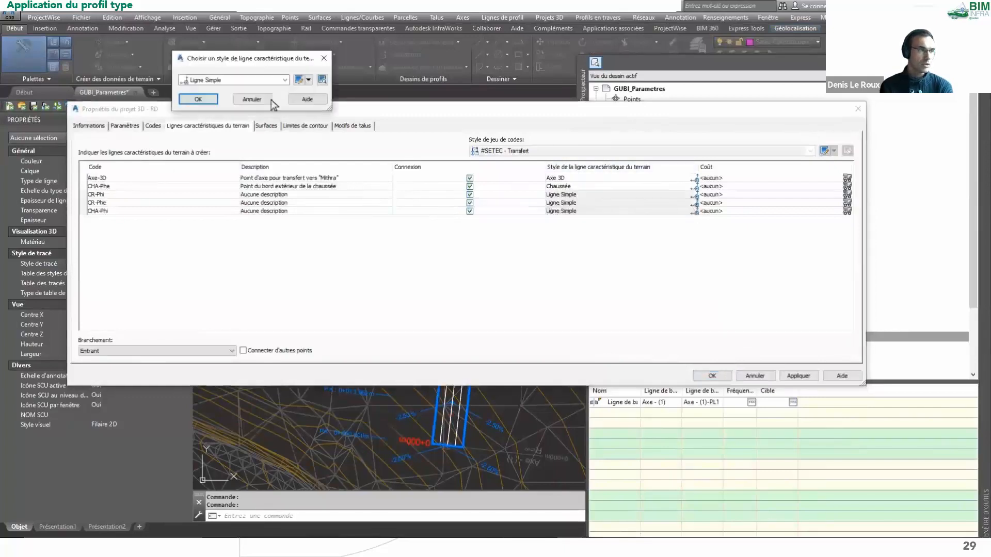
pyautogui.click(249, 83)
pyautogui.click(223, 98)
pyautogui.click(203, 99)
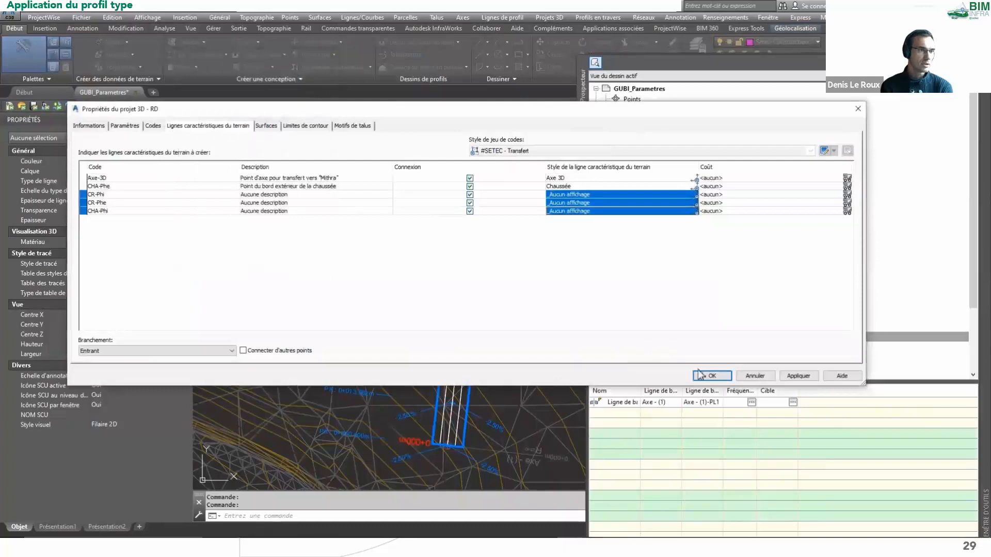
pyautogui.click(712, 375)
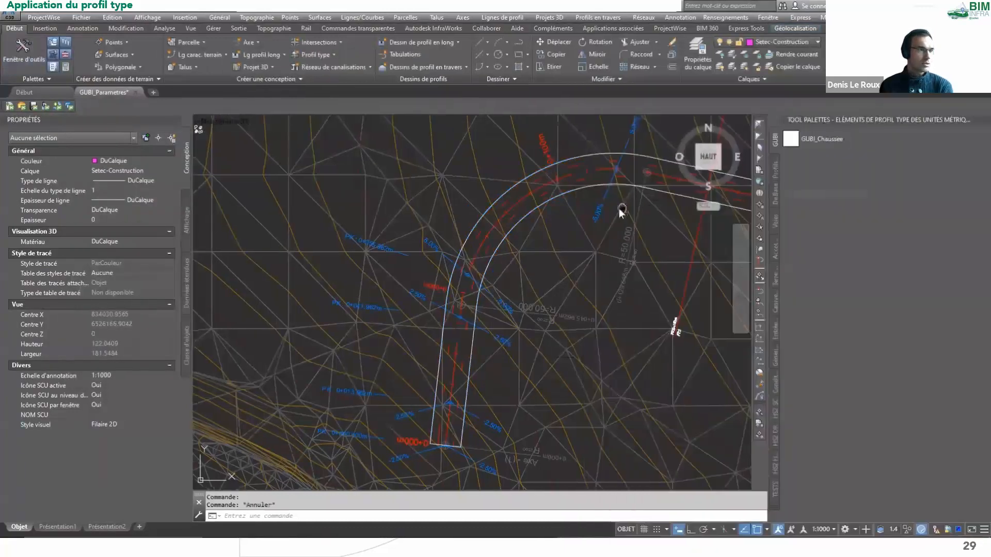
# Step: Look over the corridor in plan and split the drawing area into two vertical viewports
pyautogui.moveTo(621, 209); pyautogui.dragTo(250, 209, button='middle')
pyautogui.moveTo(538, 191)
pyautogui.mouseDown(button='middle')
pyautogui.moveTo(408, 264)
pyautogui.moveTo(209, 315)
pyautogui.mouseUp(button='middle')
pyautogui.moveTo(388, 285)
pyautogui.mouseDown(button='middle')
pyautogui.moveTo(478, 259)
pyautogui.moveTo(407, 203)
pyautogui.moveTo(542, 299)
pyautogui.moveTo(657, 200)
pyautogui.moveTo(612, 308)
pyautogui.moveTo(457, 282)
pyautogui.moveTo(497, 194)
pyautogui.mouseUp(button='middle')
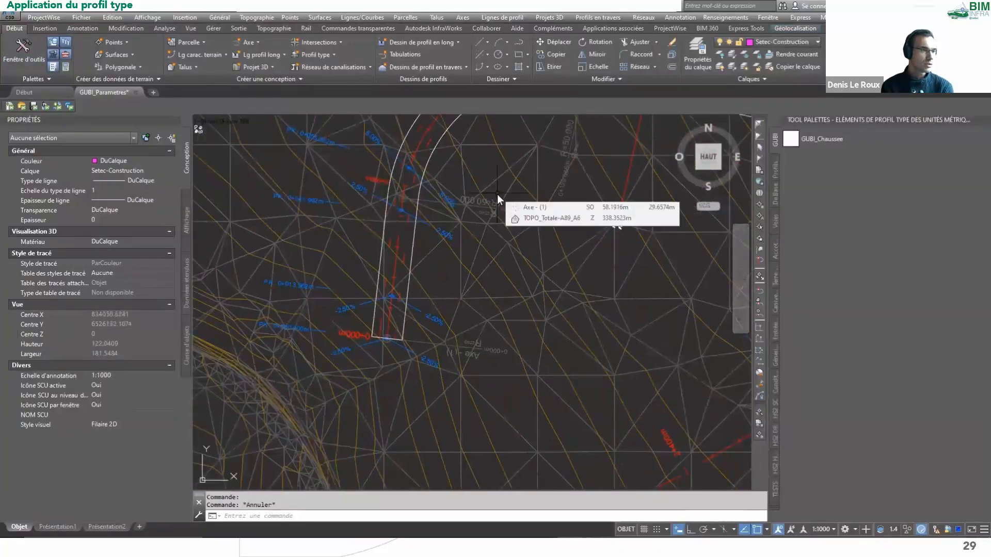
pyautogui.click(191, 28)
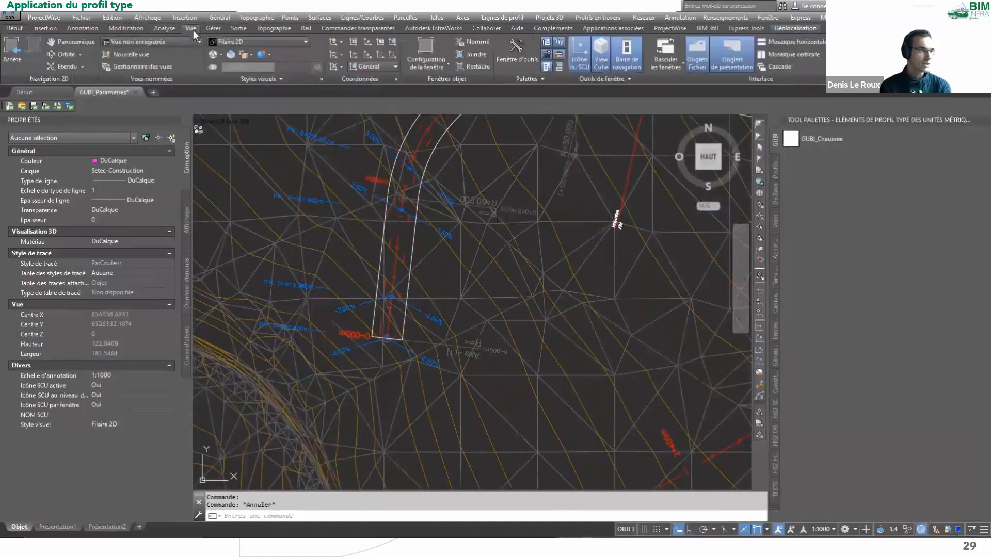
pyautogui.click(426, 61)
pyautogui.click(439, 105)
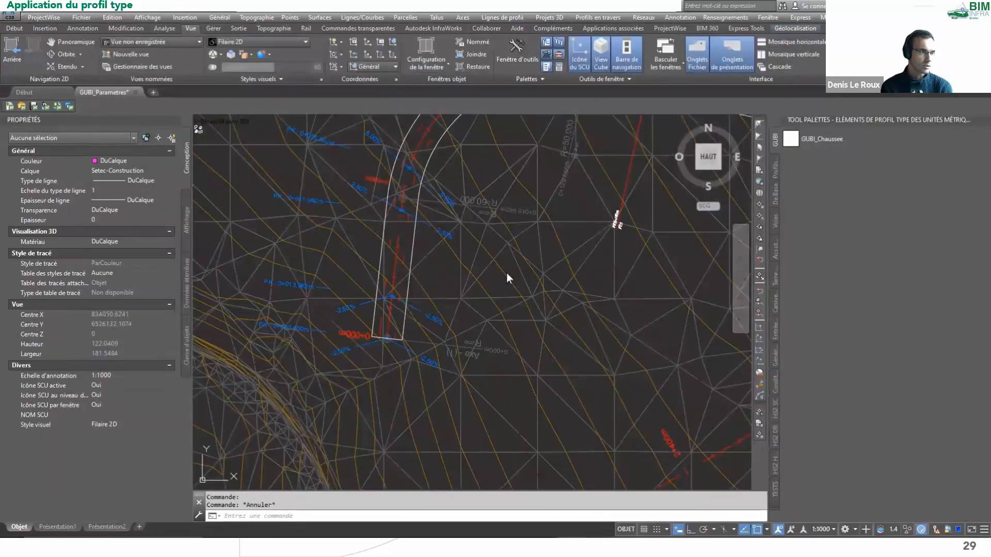
# Step: Frame a cross-section view showing the road profile in one viewport and the corridor's initial curve in the other
pyautogui.scroll(-8, 567, 289)
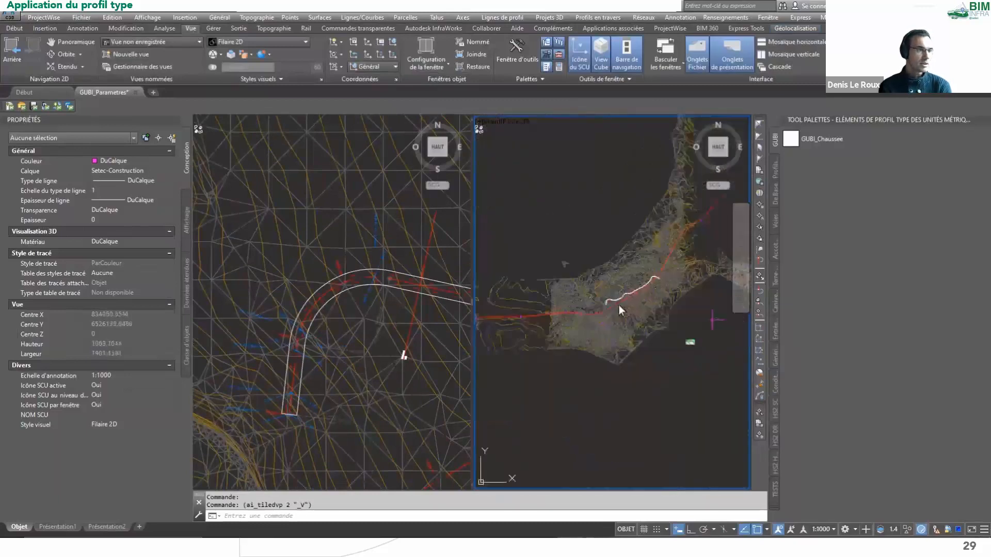
pyautogui.scroll(10, 654, 295)
pyautogui.scroll(-3, 576, 315)
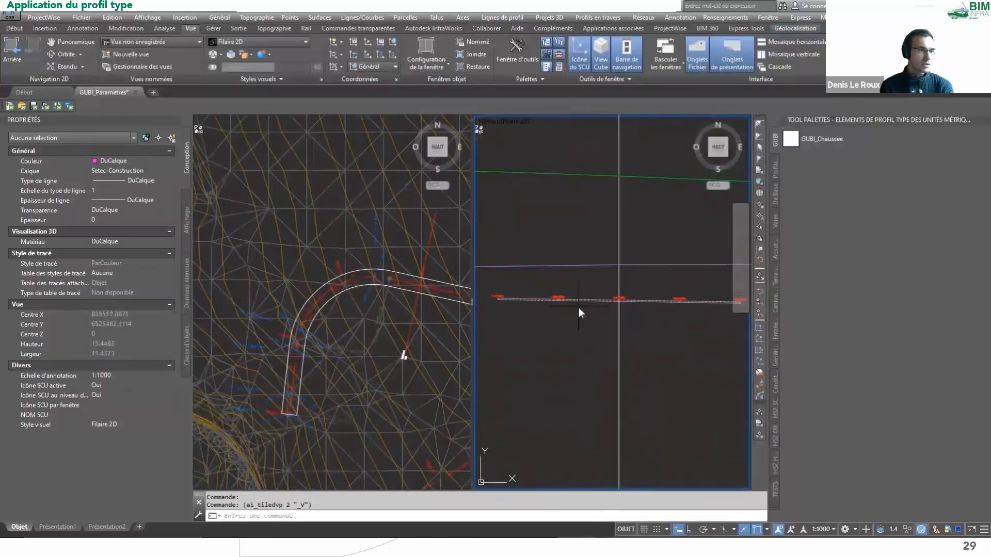
pyautogui.click(416, 259)
pyautogui.scroll(2, 408, 260)
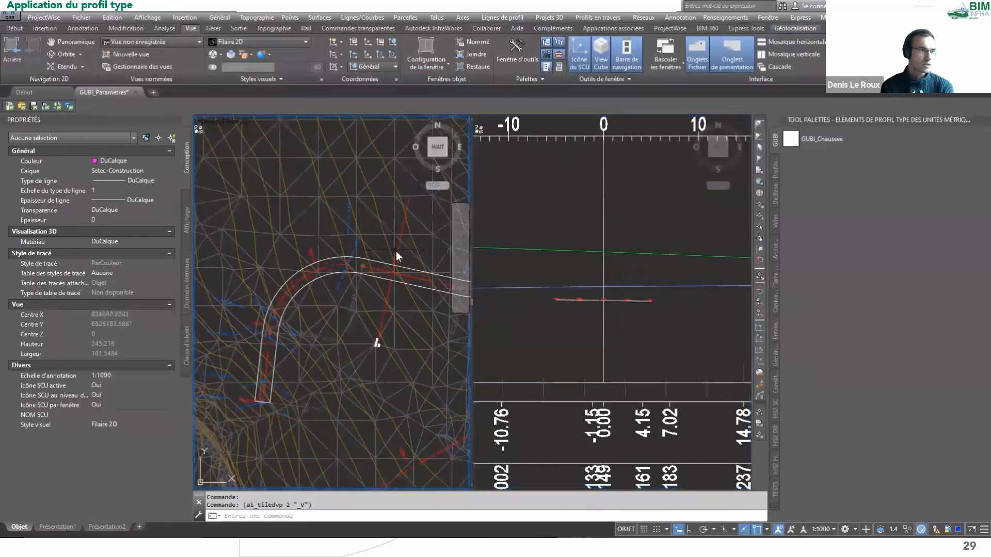
# Step: Move sample line PT-121 into the corridor's initial curve, at about station 91, and examine the road's cross section there
pyautogui.click(395, 251)
pyautogui.click(395, 272)
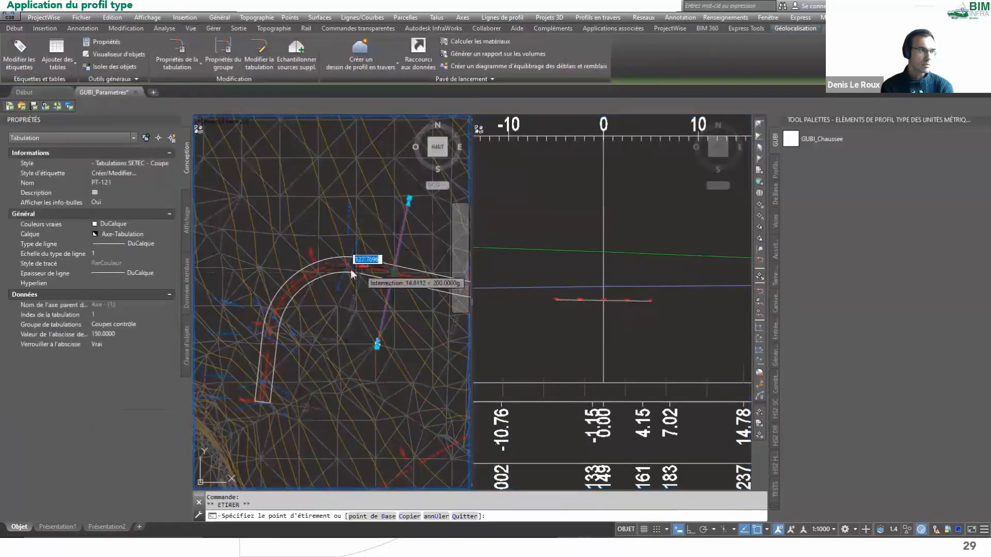
pyautogui.click(305, 273)
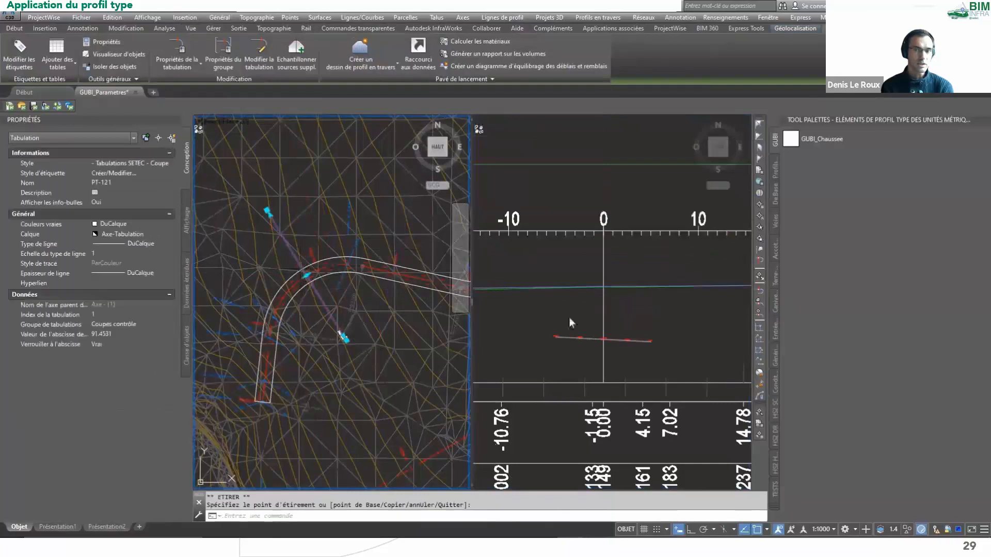
pyautogui.click(569, 318)
pyautogui.scroll(4, 577, 333)
pyautogui.moveTo(562, 336); pyautogui.dragTo(482, 310, button='middle')
pyautogui.moveTo(321, 303); pyautogui.dragTo(346, 302, button='middle')
# Step: Move sample line PT-121 to the curve near the corridor's far end, at about station 984, and examine its cross section
pyautogui.click(301, 279)
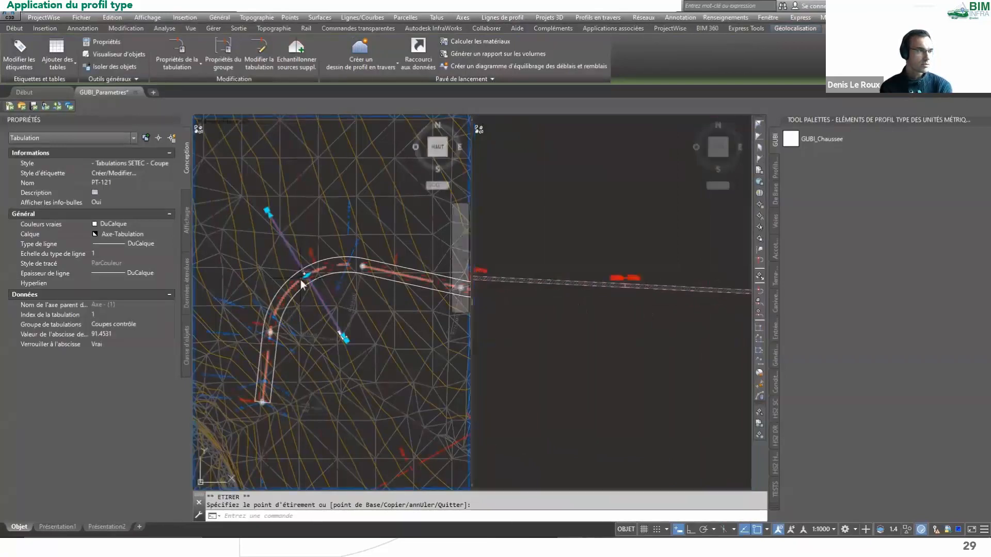
pyautogui.click(309, 276)
pyautogui.scroll(-2, 314, 279)
pyautogui.moveTo(306, 277); pyautogui.dragTo(210, 279, button='middle')
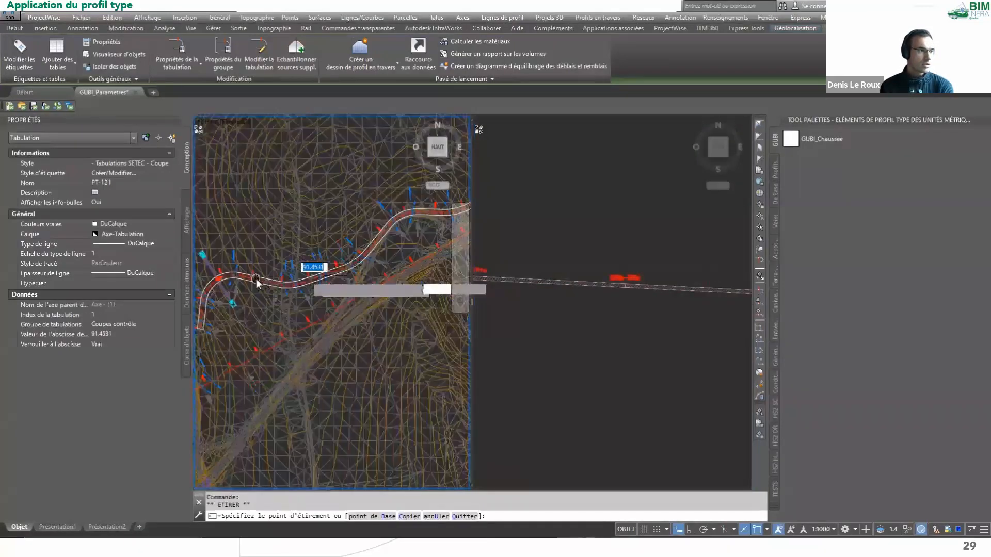
pyautogui.moveTo(360, 252); pyautogui.dragTo(230, 311, button='middle')
pyautogui.moveTo(343, 248); pyautogui.dragTo(208, 323, button='middle')
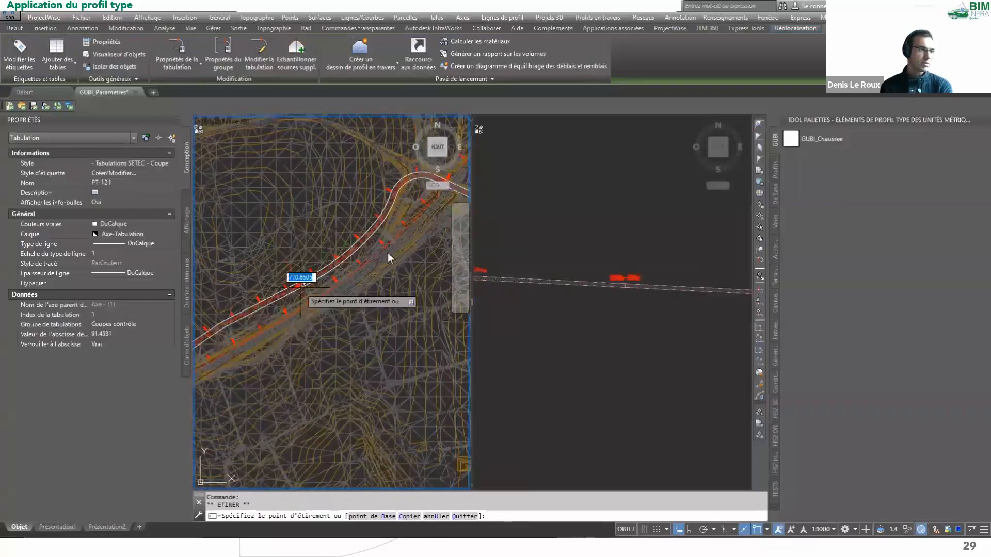
pyautogui.click(404, 211)
pyautogui.click(589, 279)
pyautogui.scroll(-5, 593, 273)
pyautogui.moveTo(584, 291); pyautogui.dragTo(688, 282, button='middle')
pyautogui.scroll(5, 547, 298)
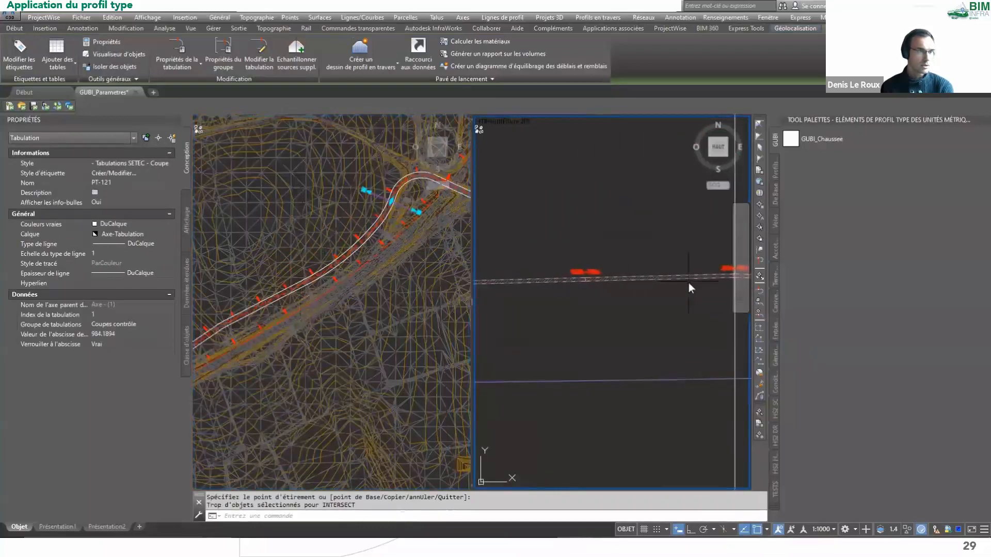
pyautogui.press('Escape')
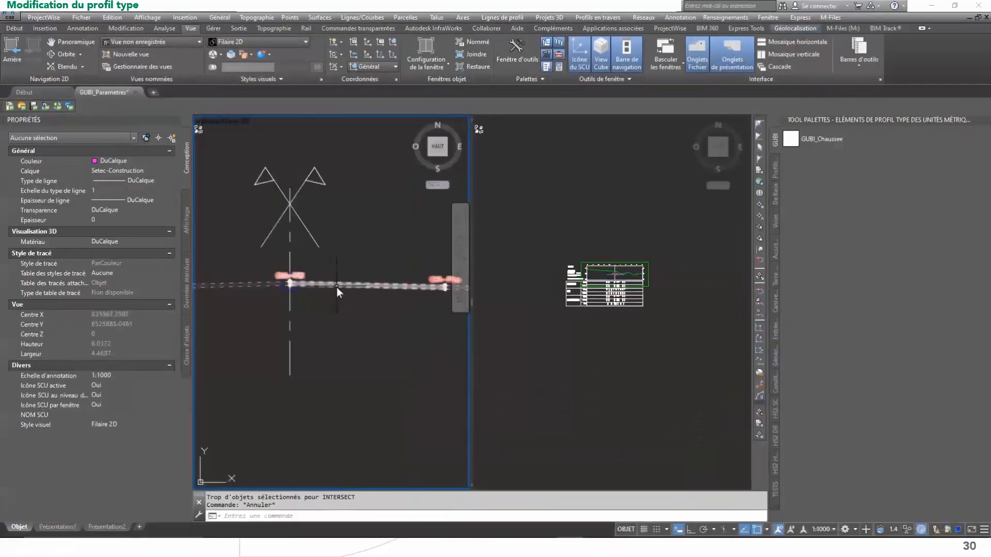
# Step: Set the layer thickness Couche_1_Ep of subassembly GUBI_Chaussee_VR, just right of the assembly axis, to 0.2 m
pyautogui.click(337, 287)
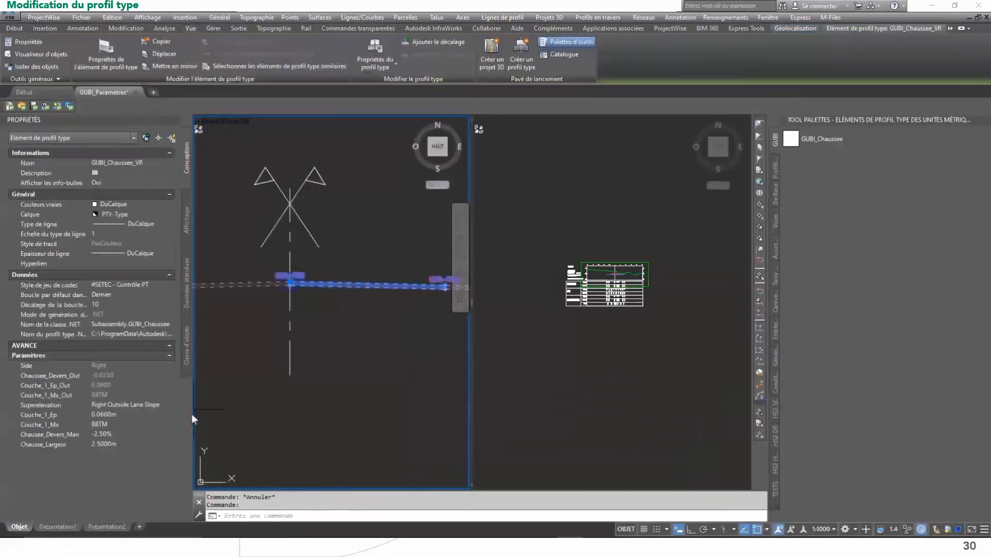
pyautogui.click(121, 417)
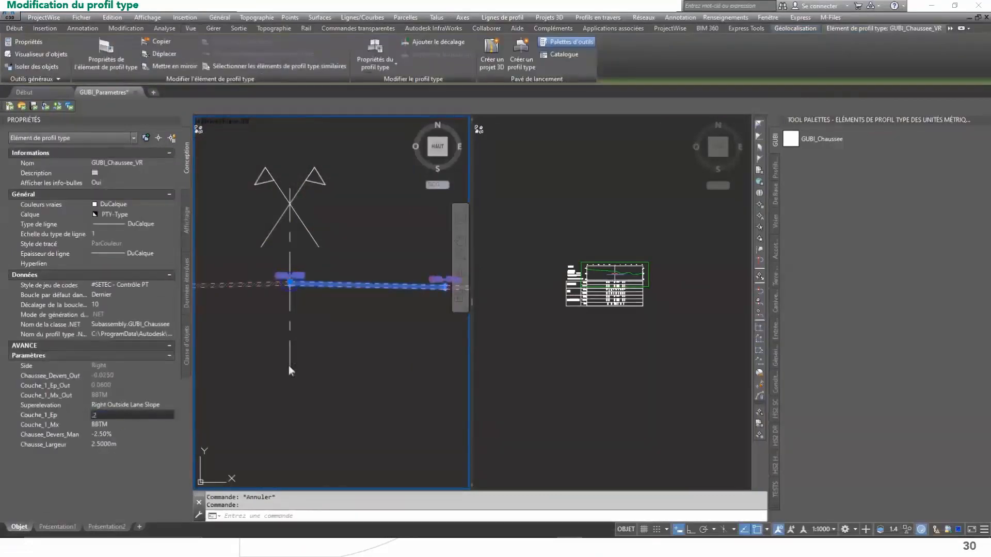
pyautogui.press('Return')
pyautogui.press('Escape')
# Step: Set Superelevation to None and the manual crossfall Chaussee_Devers_Man to 3% on subassembly GUBI_Chaussee_VR_G
pyautogui.moveTo(349, 320); pyautogui.dragTo(410, 330, button='middle')
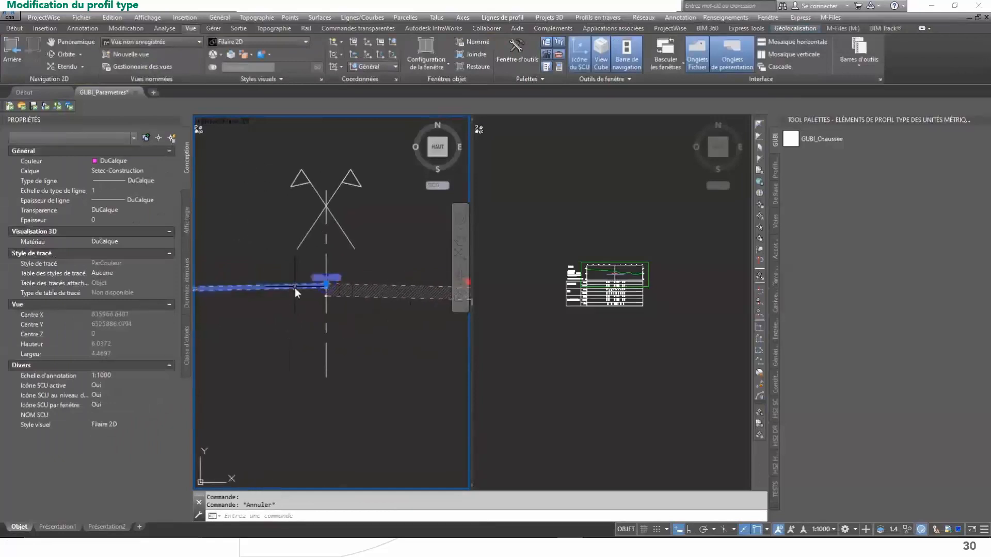
pyautogui.click(295, 288)
pyautogui.click(139, 406)
pyautogui.click(168, 405)
pyautogui.click(135, 489)
pyautogui.moveTo(300, 330); pyautogui.dragTo(401, 336, button='middle')
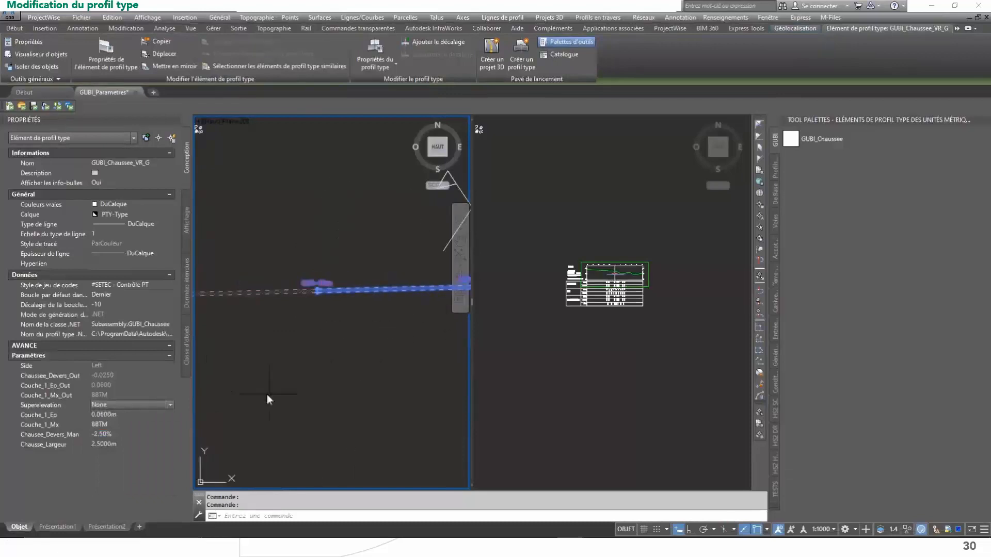
pyautogui.click(132, 435)
pyautogui.write('3')
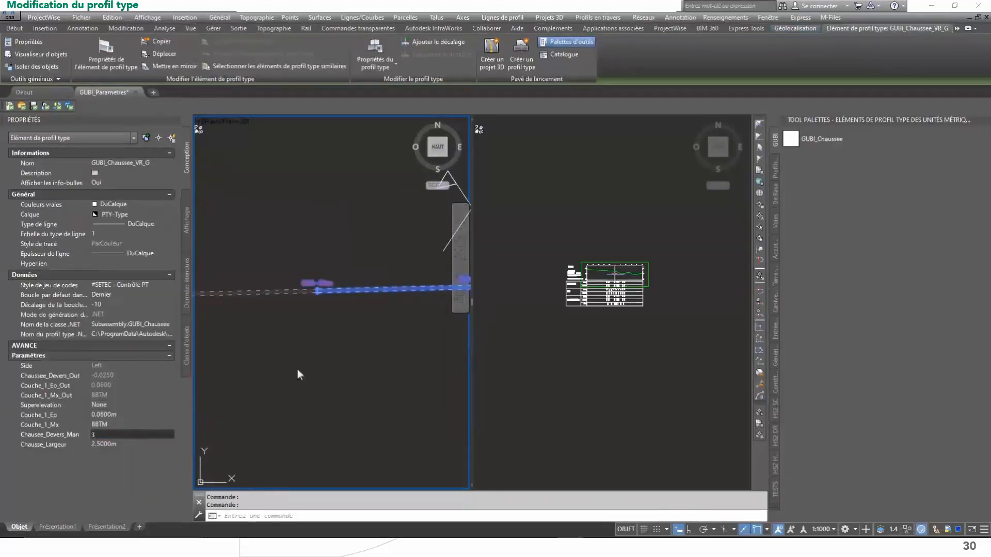
pyautogui.press('Tab')
pyautogui.press('Escape')
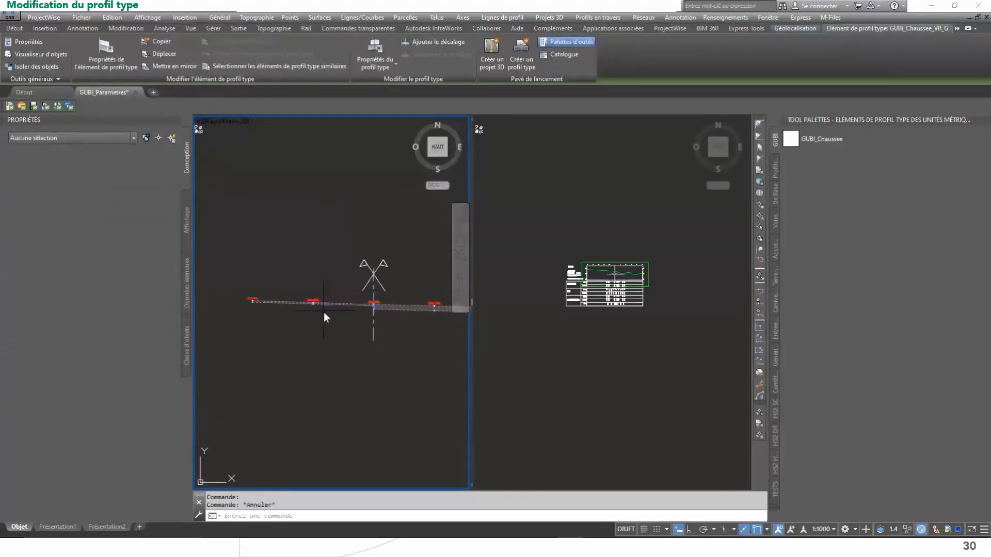
pyautogui.moveTo(350, 295)
pyautogui.mouseDown(button='middle')
pyautogui.moveTo(296, 286)
pyautogui.moveTo(305, 285)
pyautogui.mouseUp(button='middle')
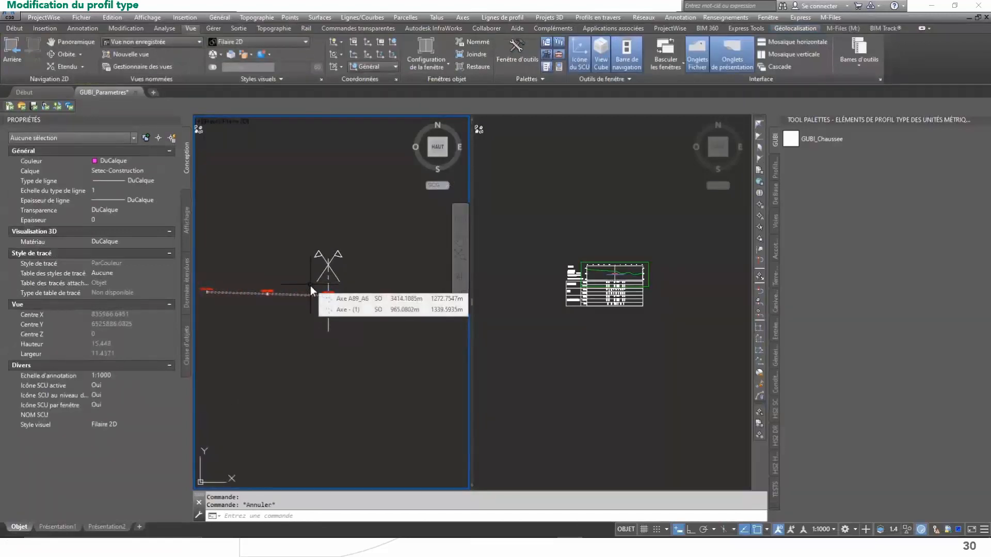
# Step: Rebuild the RD corridor and frame the road profile in the cross-section view
pyautogui.click(14, 27)
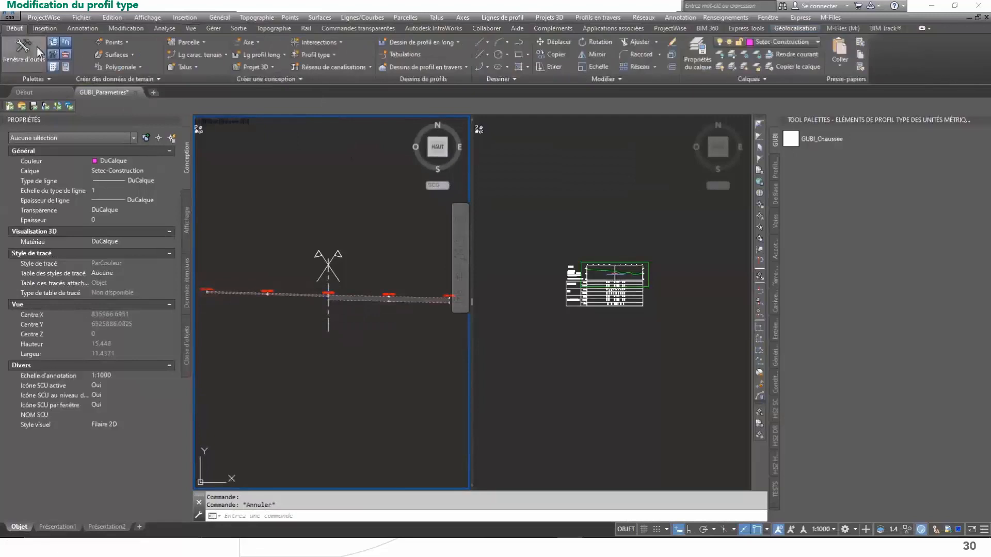
pyautogui.click(38, 52)
pyautogui.rightClick(675, 319)
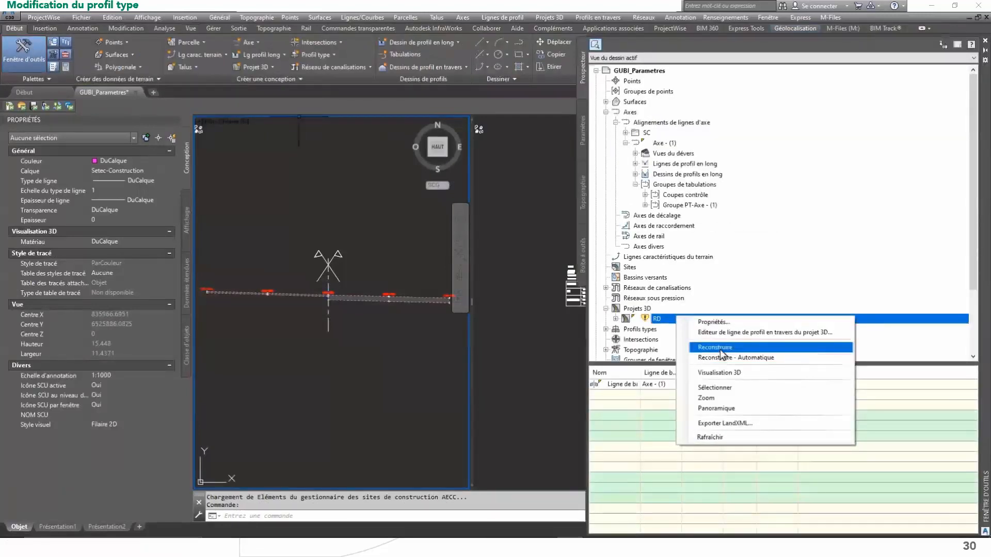
pyautogui.click(719, 347)
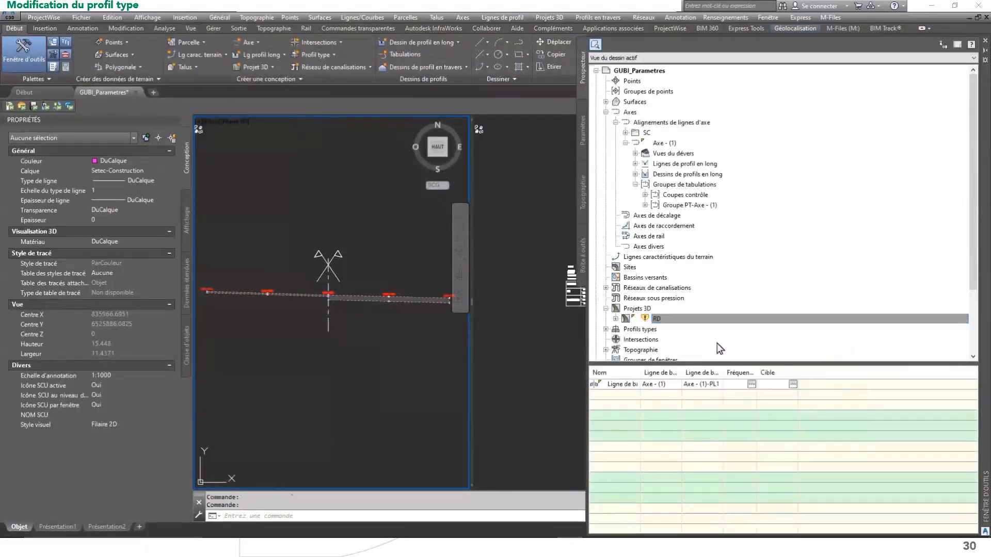
pyautogui.click(534, 295)
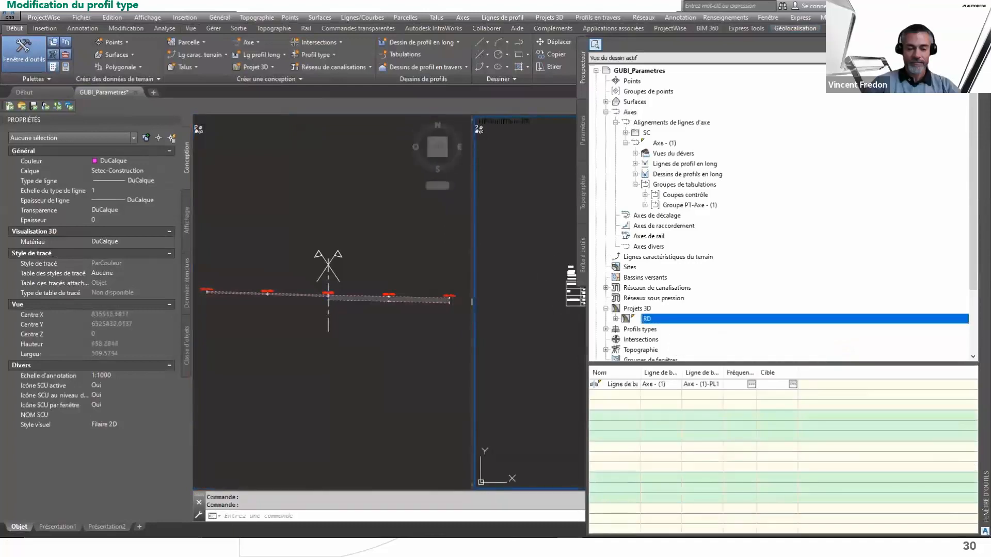
pyautogui.scroll(8, 617, 278)
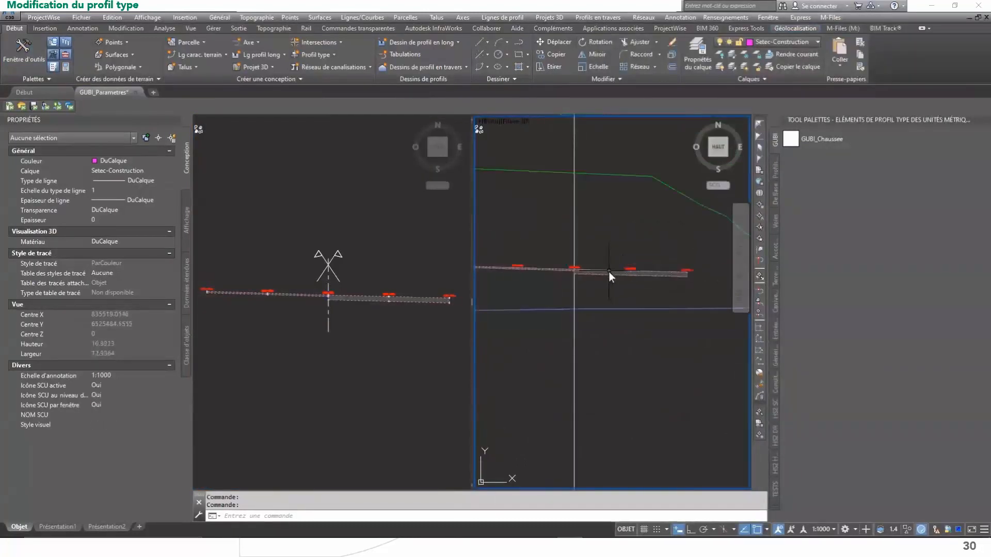
pyautogui.scroll(-3, 608, 271)
# Step: Frame the corridor in plan and turn off object snap tracking and object snap
pyautogui.scroll(-15, 404, 246)
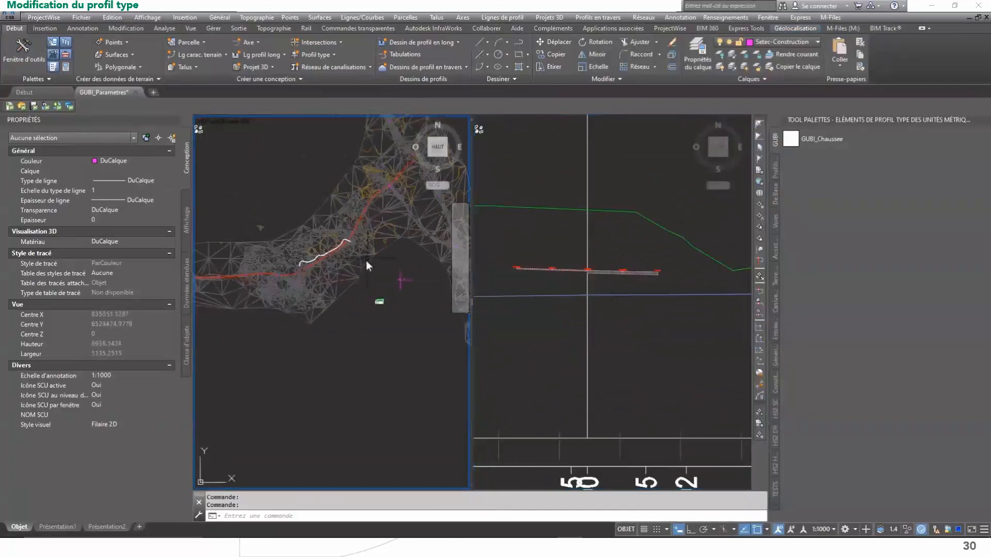
pyautogui.scroll(12, 341, 232)
pyautogui.click(744, 529)
pyautogui.click(756, 530)
# Step: Move sample line PT-121 along the corridor to about station 865
pyautogui.moveTo(335, 244); pyautogui.dragTo(294, 281, button='middle')
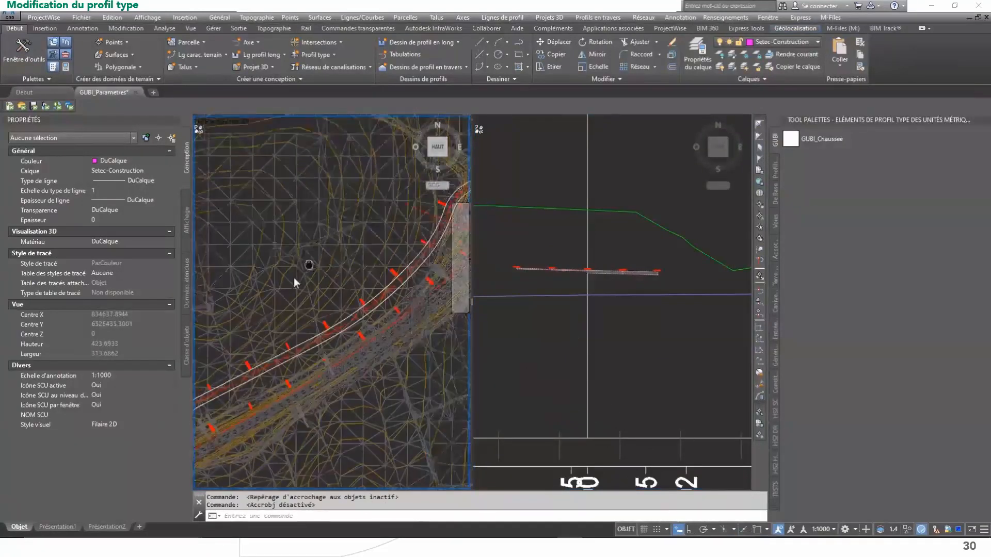
pyautogui.scroll(-2, 310, 268)
pyautogui.click(371, 255)
pyautogui.click(387, 262)
pyautogui.click(324, 344)
# Step: Move sample line PT-121 back into the corridor's initial curve, at about station 82
pyautogui.click(321, 340)
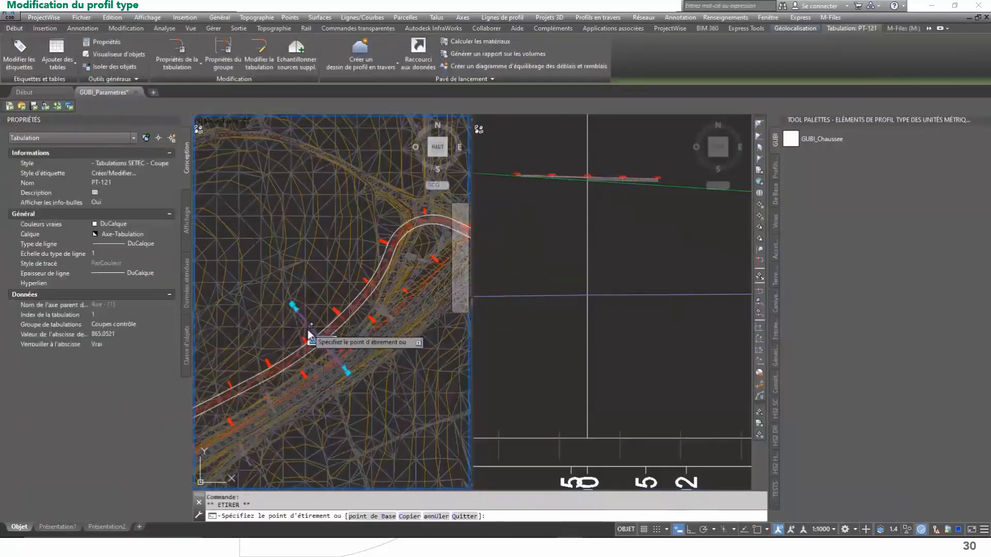
pyautogui.scroll(-3, 307, 329)
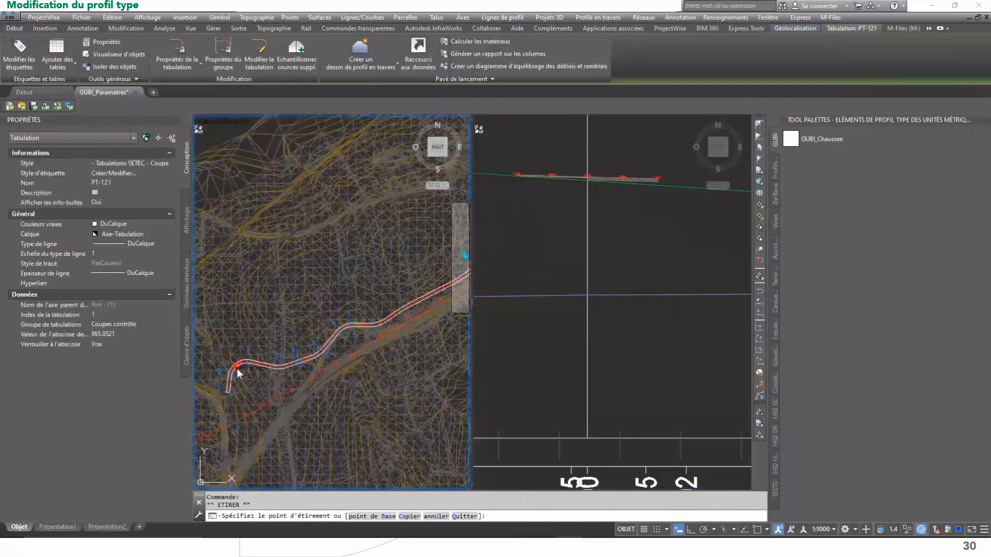
pyautogui.click(236, 371)
pyautogui.scroll(3, 223, 374)
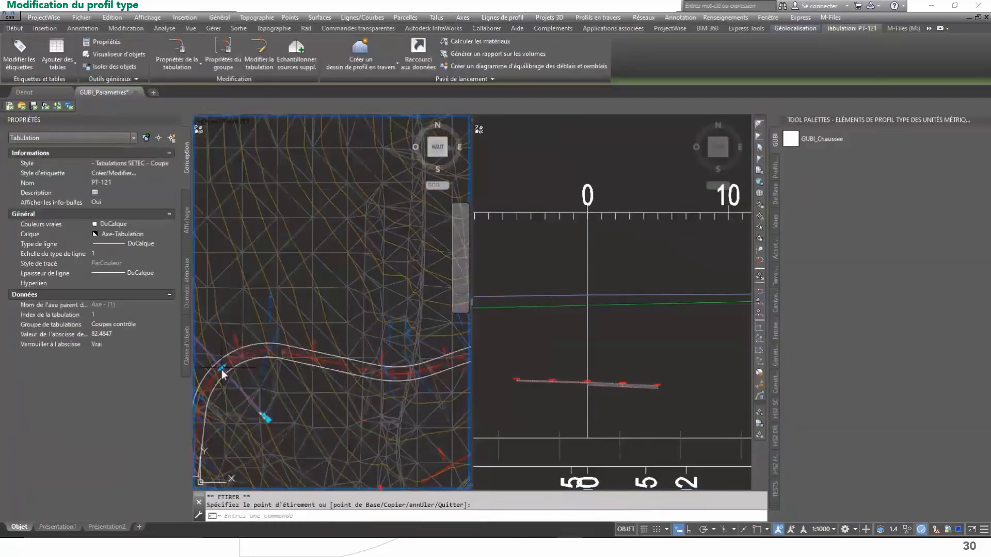
# Step: Move sample line PT-121 to about station 198 and examine the road's crossfalls in the section view
pyautogui.click(377, 371)
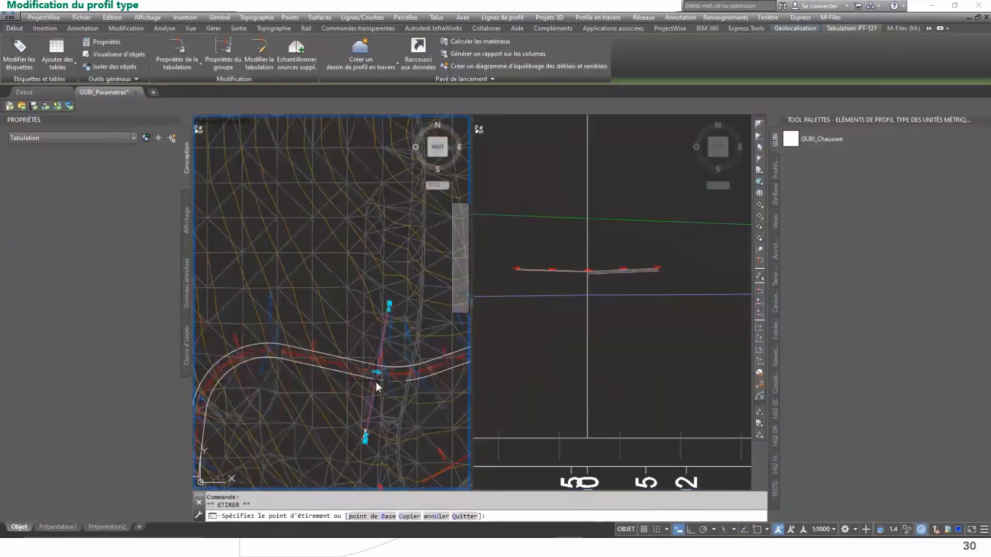
pyautogui.click(611, 281)
pyautogui.scroll(3, 571, 270)
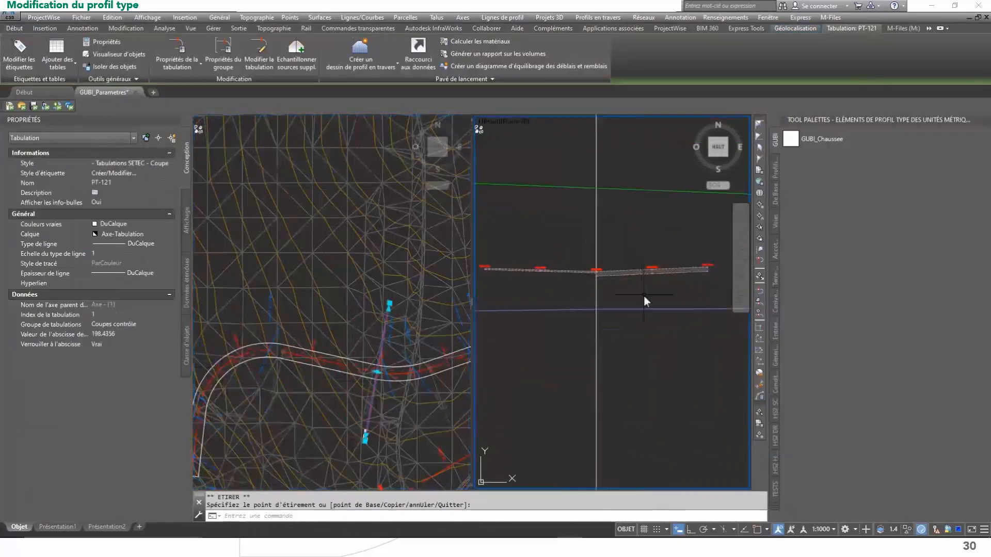
# Step: Return to the PT-RD assembly and set the layer material Couche_1_Mx of subassembly GUBI_Chaussee_VR to GB
pyautogui.click(379, 298)
pyautogui.scroll(-5, 355, 280)
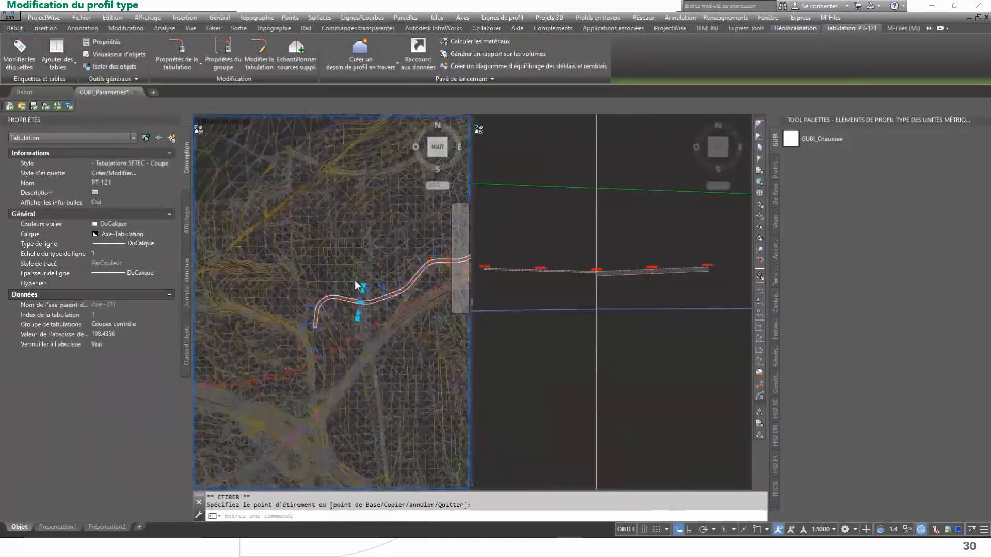
pyautogui.moveTo(336, 315); pyautogui.dragTo(289, 204, button='middle')
pyautogui.moveTo(446, 239); pyautogui.dragTo(360, 276, button='middle')
pyautogui.scroll(10, 360, 276)
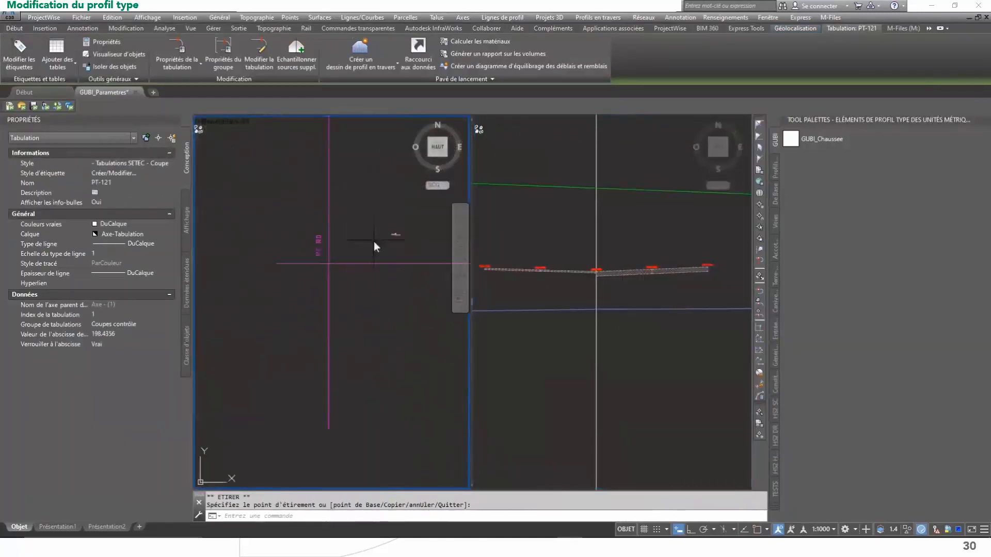
pyautogui.scroll(2, 413, 252)
pyautogui.moveTo(265, 239); pyautogui.dragTo(283, 315, button='middle')
pyautogui.press('Escape')
pyautogui.click(367, 240)
pyautogui.click(403, 252)
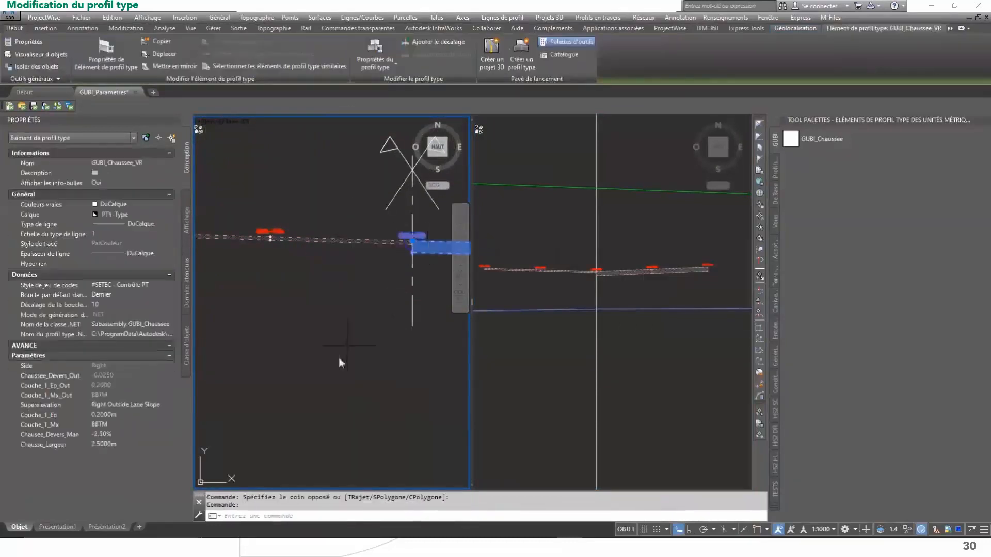
pyautogui.click(123, 426)
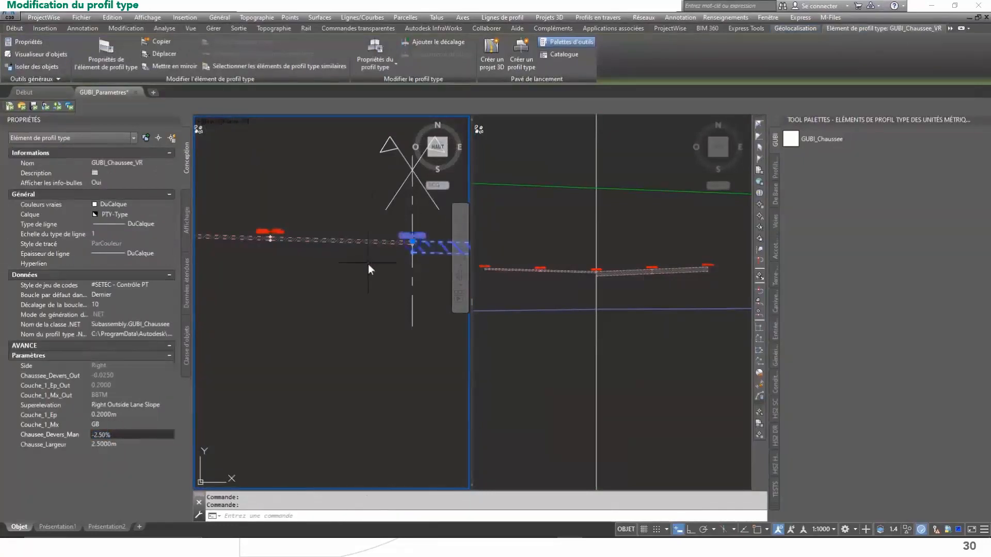
pyautogui.press('Escape')
# Step: Set the RD corridor to rebuild automatically, close the toolspace, and examine the layer in the section view and the assembly
pyautogui.click(21, 54)
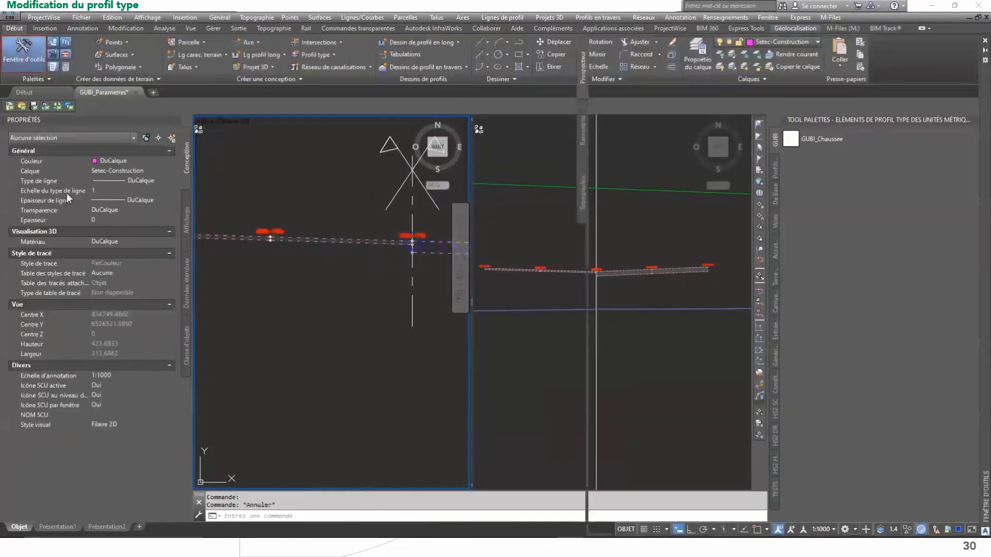
pyautogui.rightClick(649, 316)
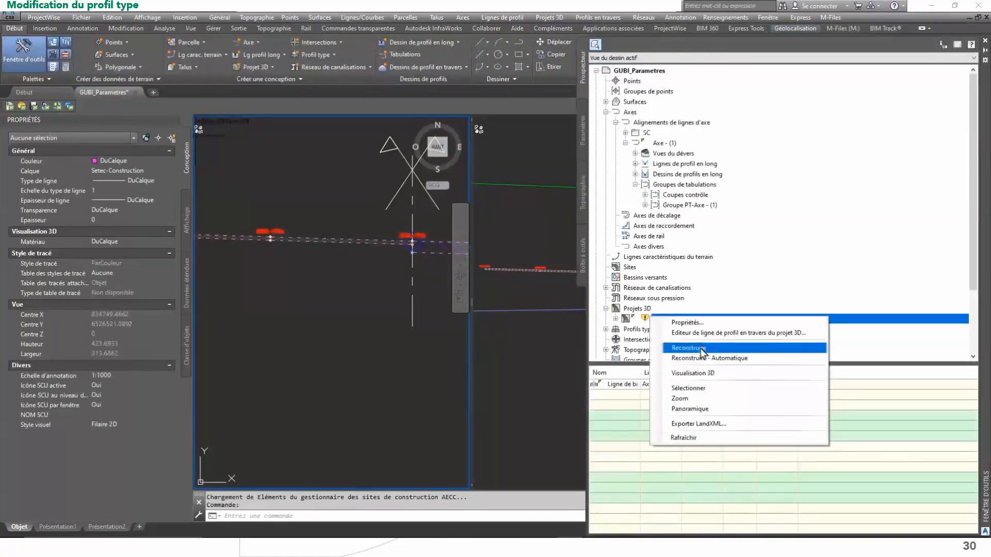
pyautogui.click(686, 361)
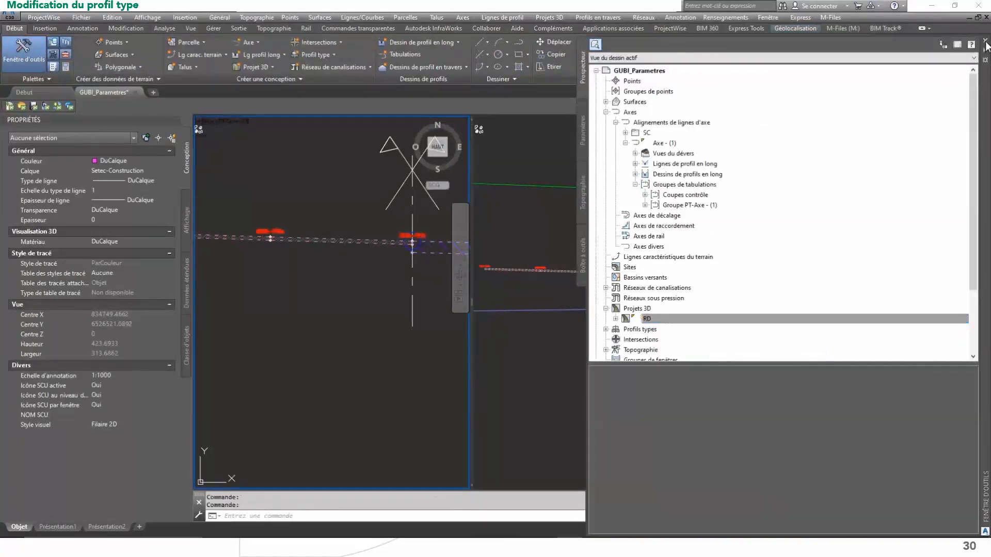
pyautogui.click(985, 41)
pyautogui.scroll(5, 665, 258)
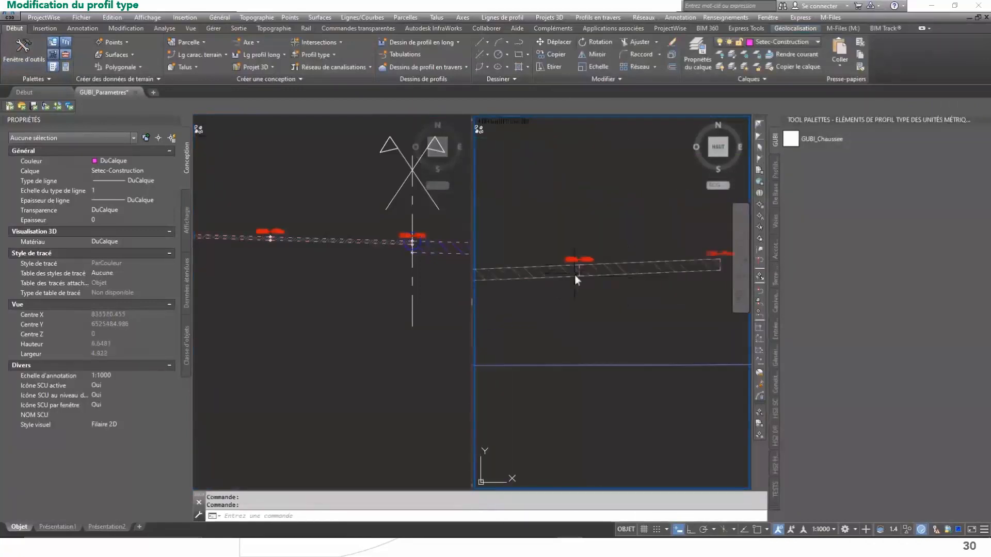
pyautogui.click(392, 274)
pyautogui.scroll(-3, 265, 279)
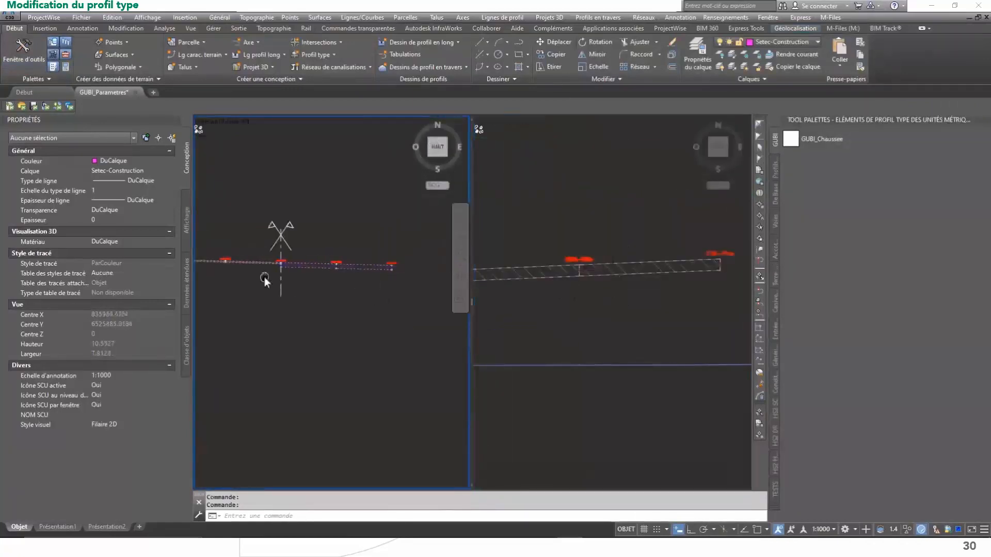
# Step: Examine the pavement layers in the PT-121 section view and locate its sample line along the corridor in plan view
pyautogui.click(567, 296)
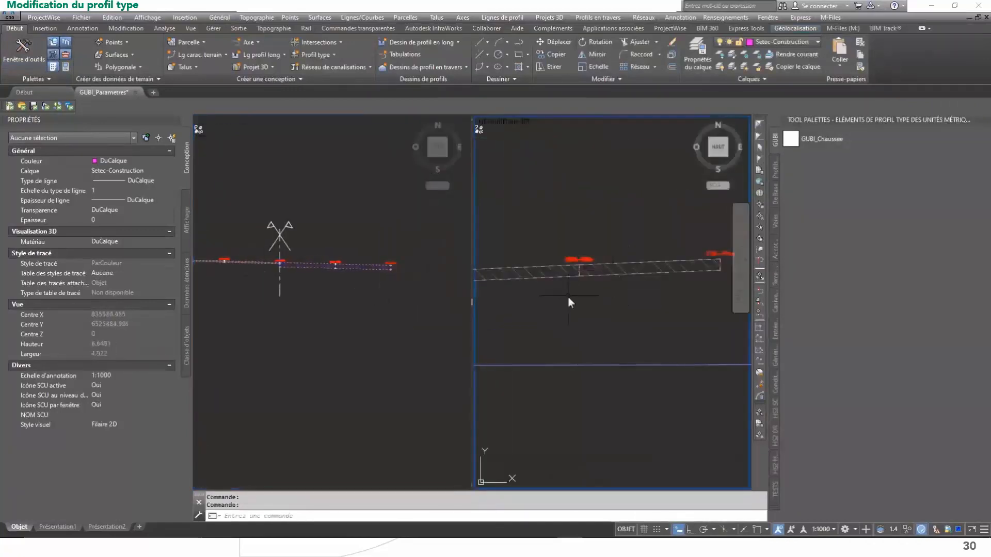
pyautogui.doubleClick(595, 269)
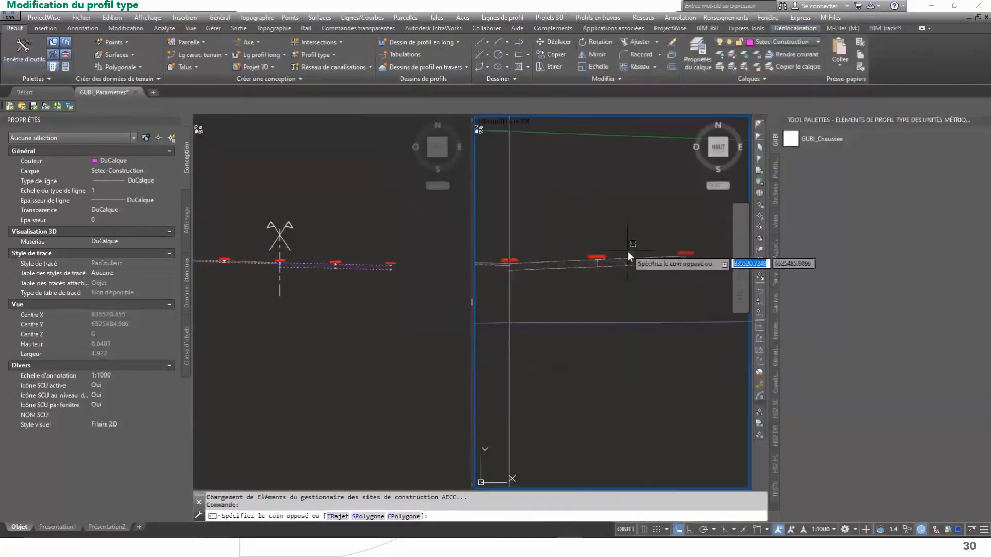
pyautogui.click(624, 248)
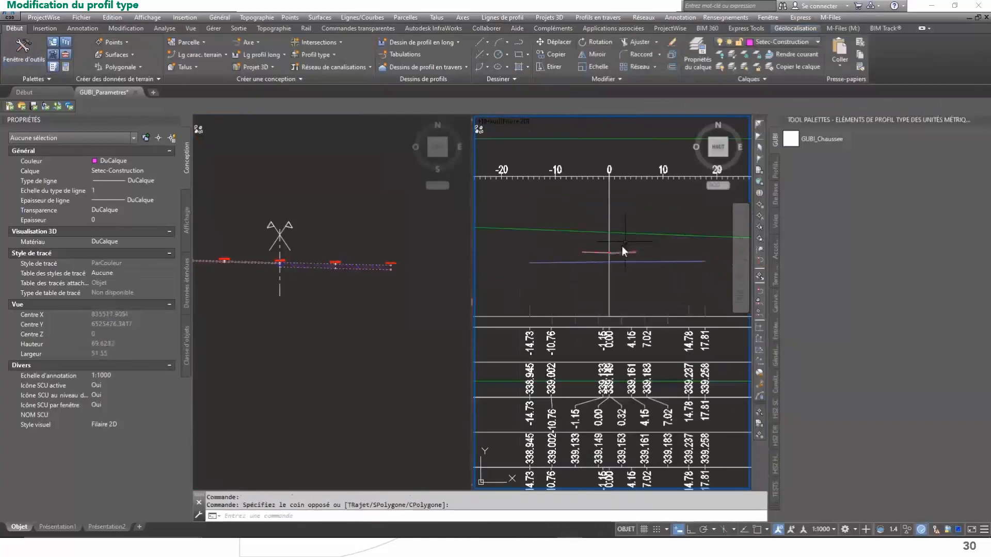
pyautogui.click(344, 343)
pyautogui.scroll(-9, 344, 343)
pyautogui.scroll(1, 221, 267)
pyautogui.moveTo(222, 267); pyautogui.dragTo(402, 222, button='middle')
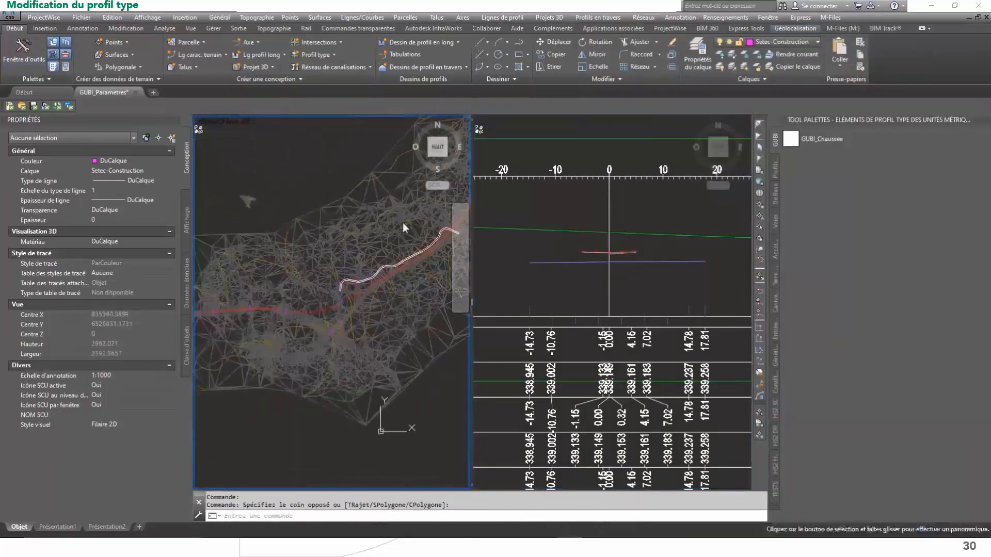
pyautogui.scroll(3, 404, 227)
pyautogui.scroll(4, 410, 290)
pyautogui.click(630, 258)
pyautogui.scroll(5, 621, 257)
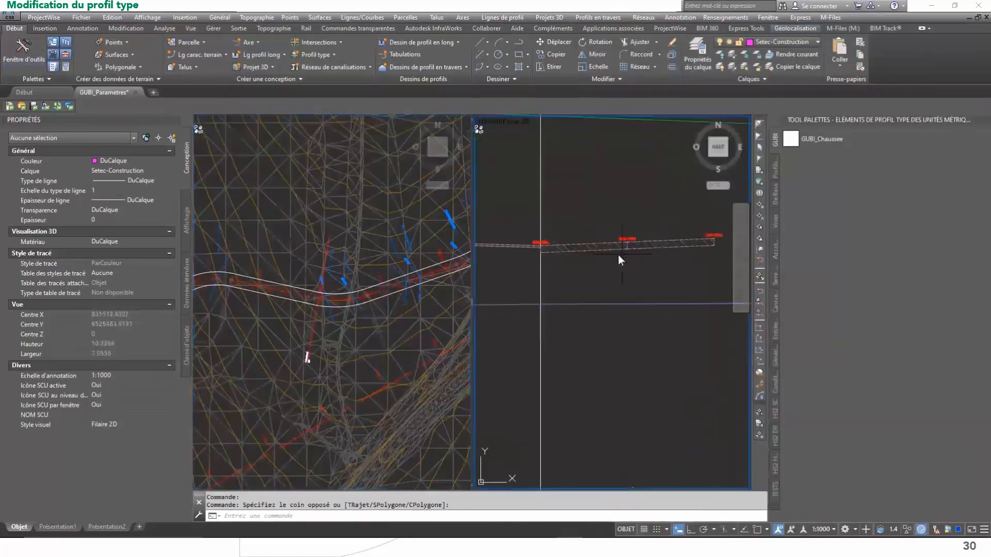
# Step: Move sample line PT-121 to about station 182 and examine the pavement layers at the axis in the section view
pyautogui.click(314, 317)
pyautogui.click(314, 318)
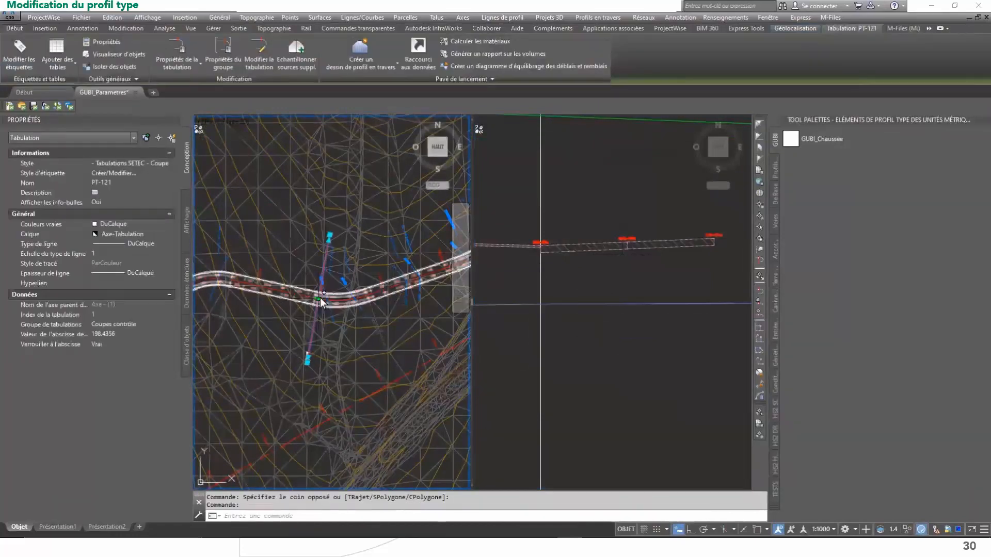
pyautogui.click(319, 298)
pyautogui.click(311, 295)
pyautogui.click(311, 295)
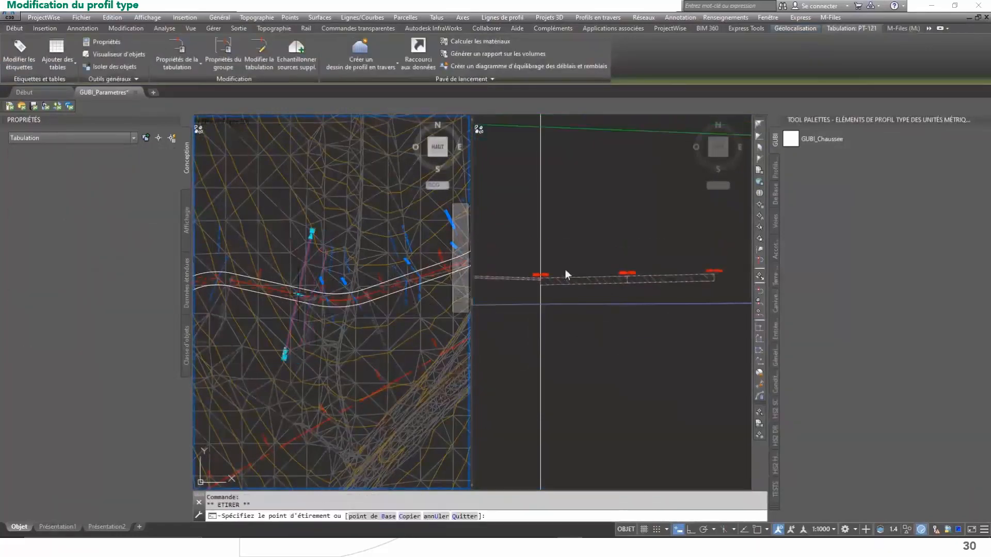
pyautogui.scroll(3, 535, 279)
pyautogui.click(536, 280)
pyautogui.scroll(4, 531, 285)
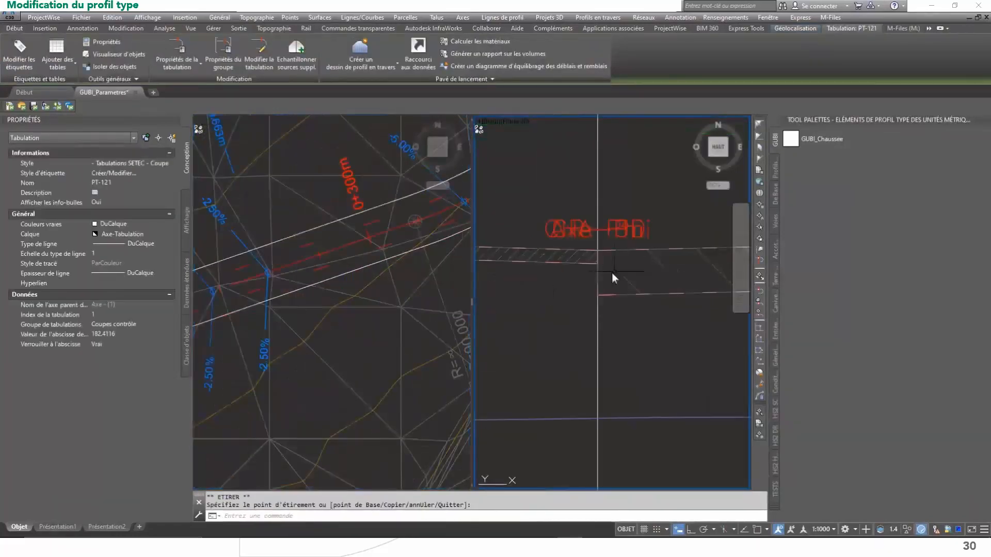
pyautogui.scroll(-3, 612, 277)
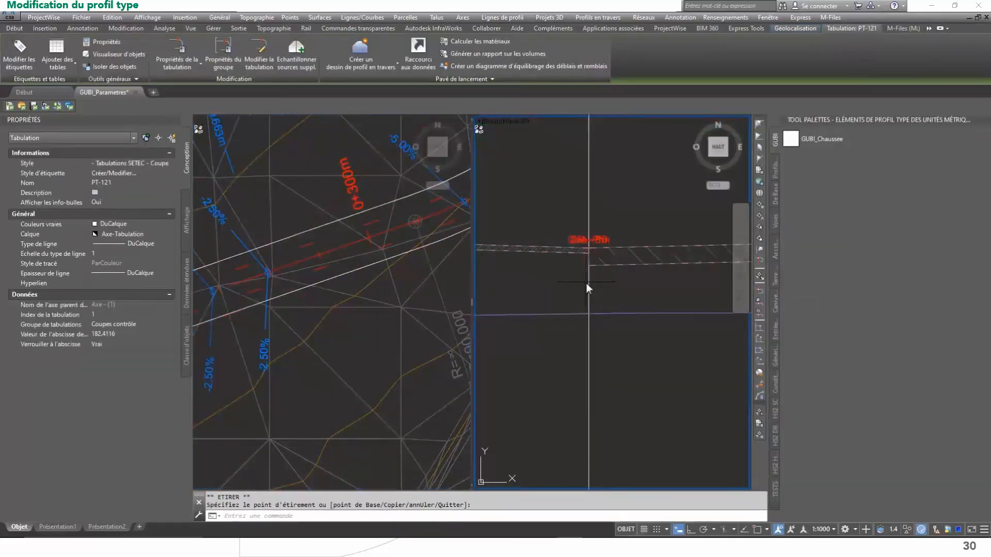
pyautogui.scroll(-5, 586, 282)
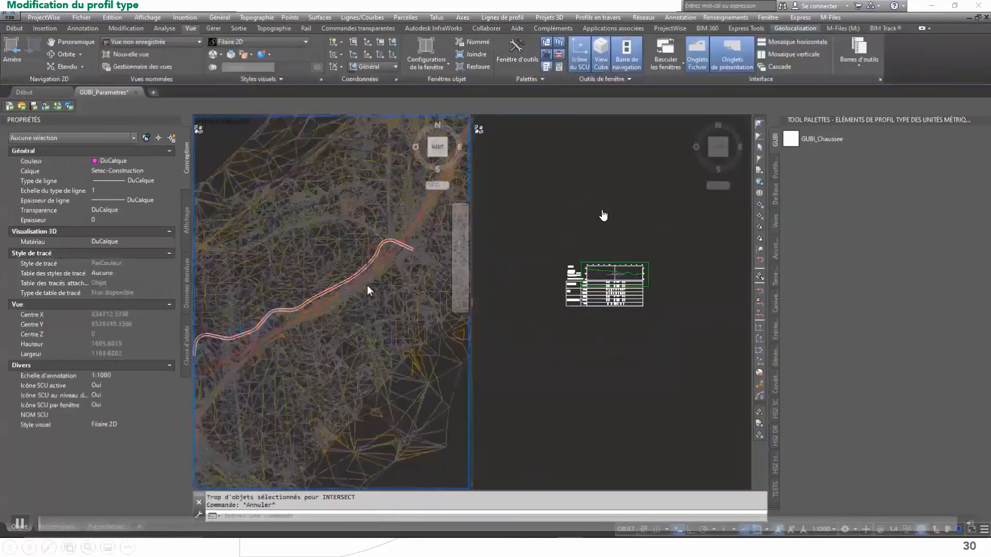
pyautogui.press('Right')
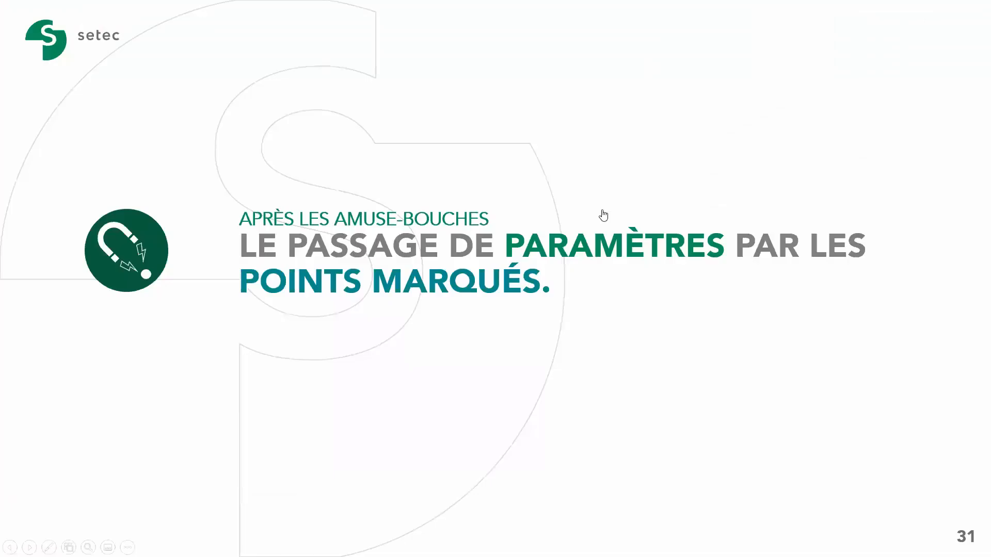
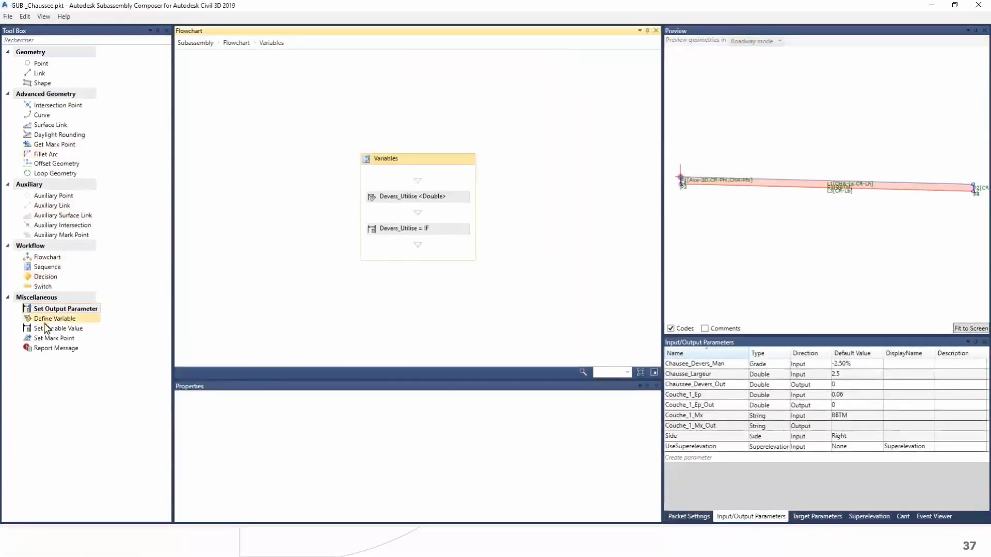
# Step: In Subassembly Composer, define a String variable named Couche_1_Code_PMhi at the end of the Variables sequence of GUBI_Chaussee
pyautogui.moveTo(47, 324); pyautogui.dragTo(422, 249)
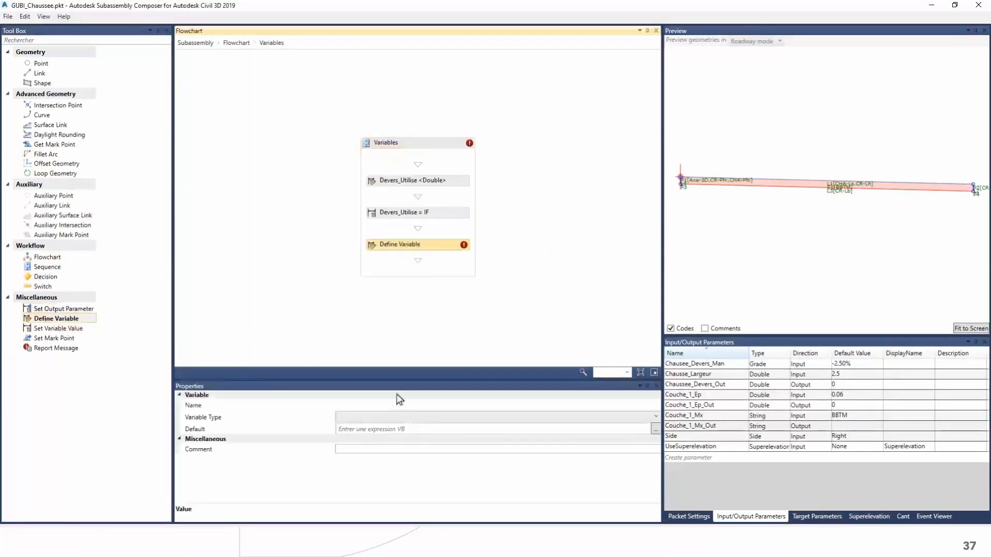
pyautogui.click(380, 402)
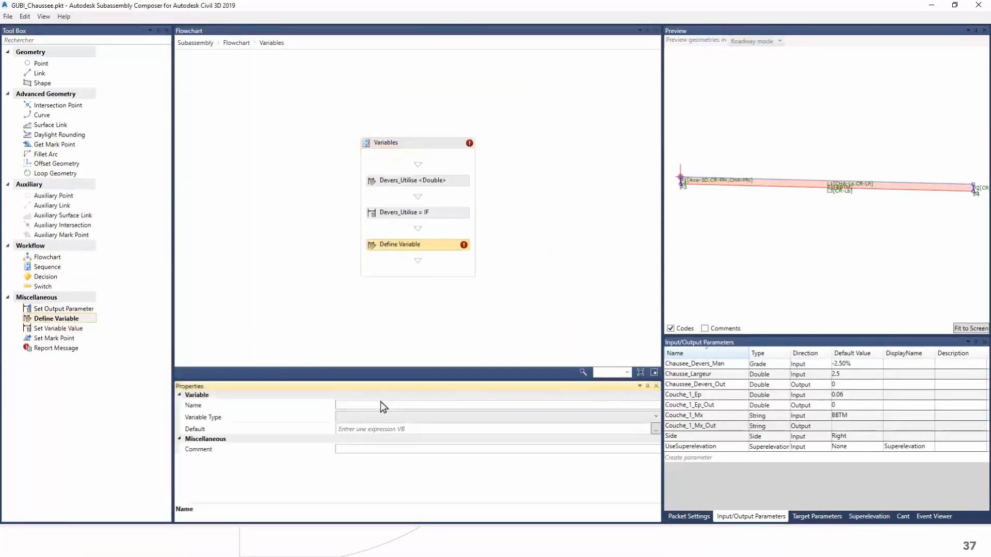
pyautogui.write('Couche_1_Code_PMhi')
pyautogui.click(386, 416)
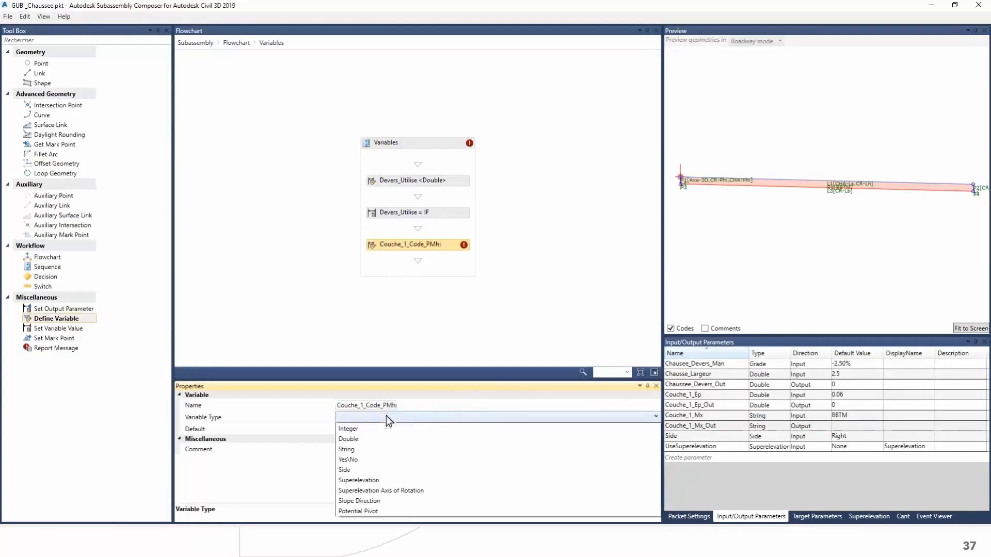
pyautogui.click(372, 450)
# Step: Set the variable's default expression to if(Side=Left, "Couche_1_PMhi-g","Couche_1_PMhi-d")
pyautogui.click(447, 429)
pyautogui.click(655, 429)
pyautogui.click(489, 283)
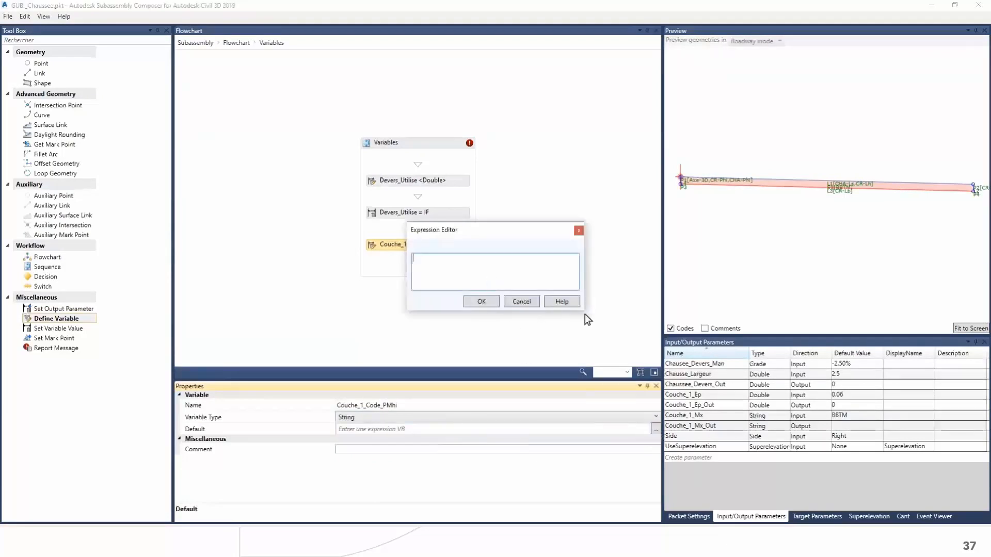
pyautogui.moveTo(584, 312); pyautogui.dragTo(667, 412)
pyautogui.moveTo(520, 231); pyautogui.dragTo(484, 225)
pyautogui.write('if(Sid')
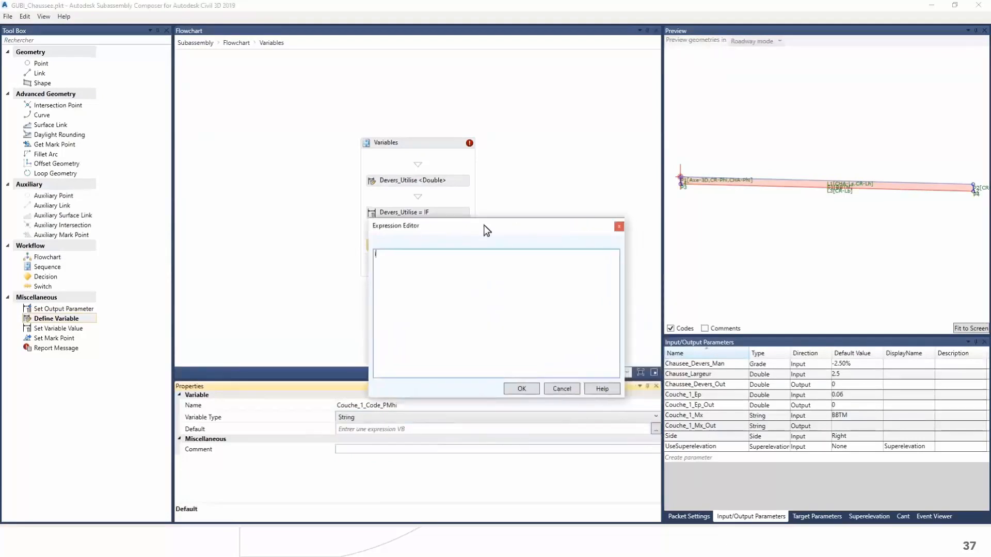
pyautogui.write('e=Left')
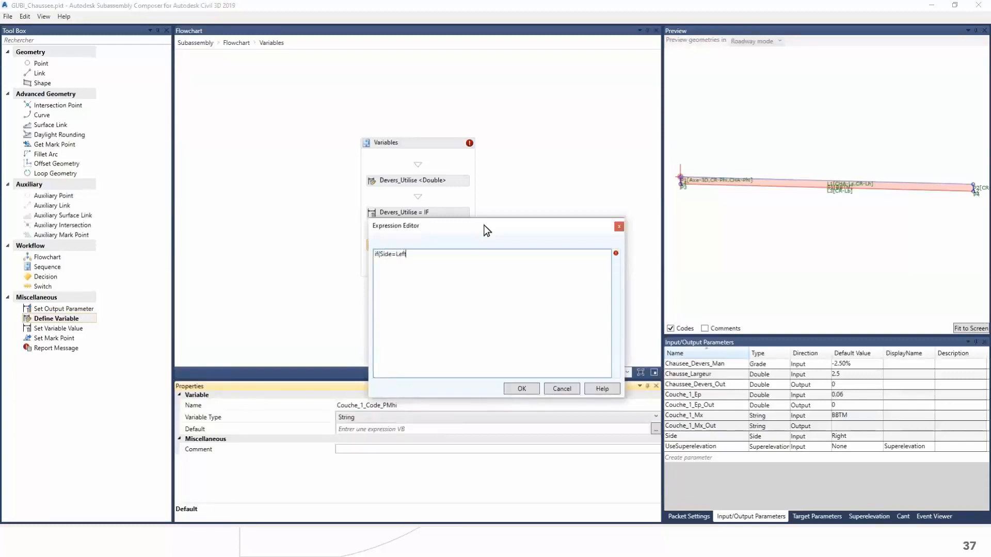
pyautogui.write(', "Couche_1_PMhi-g",')
pyautogui.hotkey('shift', 'Left')
pyautogui.hotkey('shift', 'Left')
pyautogui.hotkey('shift', 'Left')
pyautogui.hotkey('shift', 'Left')
pyautogui.hotkey('shift', 'Left')
pyautogui.hotkey('shift', 'Left')
pyautogui.hotkey('shift', 'Left')
pyautogui.hotkey('shift', 'Left')
pyautogui.hotkey('shift', 'Left')
pyautogui.hotkey('shift', 'Left')
pyautogui.hotkey('shift', 'Left')
pyautogui.hotkey('shift', 'Left')
pyautogui.hotkey('shift', 'Left')
pyautogui.hotkey('shift', 'Left')
pyautogui.hotkey('shift', 'Left')
pyautogui.hotkey('shift', 'Left')
pyautogui.hotkey('shift', 'Left')
pyautogui.hotkey('shift', 'Left')
pyautogui.hotkey('ctrl', 'c')
pyautogui.press('End')
pyautogui.hotkey('ctrl', 'v')
pyautogui.write(')')
pyautogui.press('Left')
pyautogui.press('Left')
pyautogui.press('BackSpace')
pyautogui.write('d')
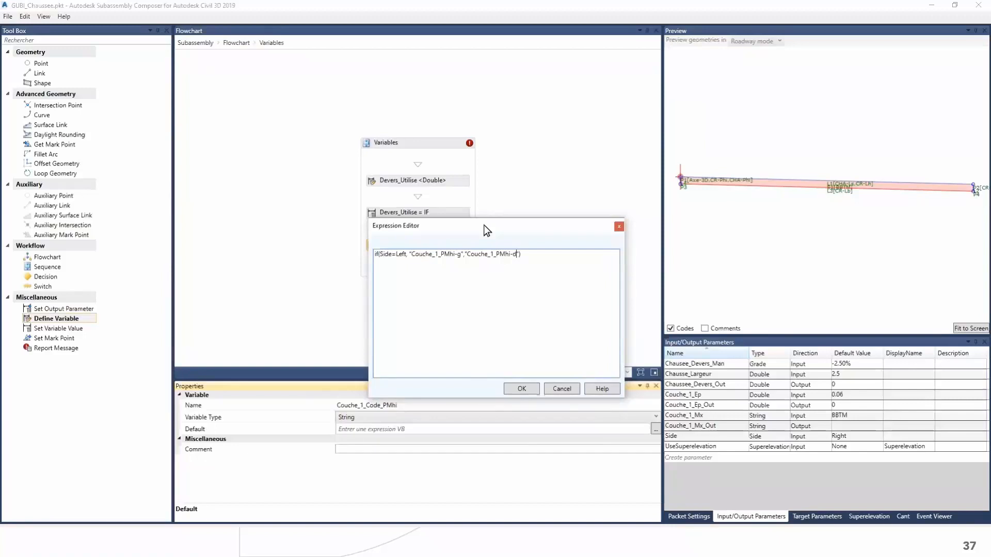
pyautogui.click(529, 391)
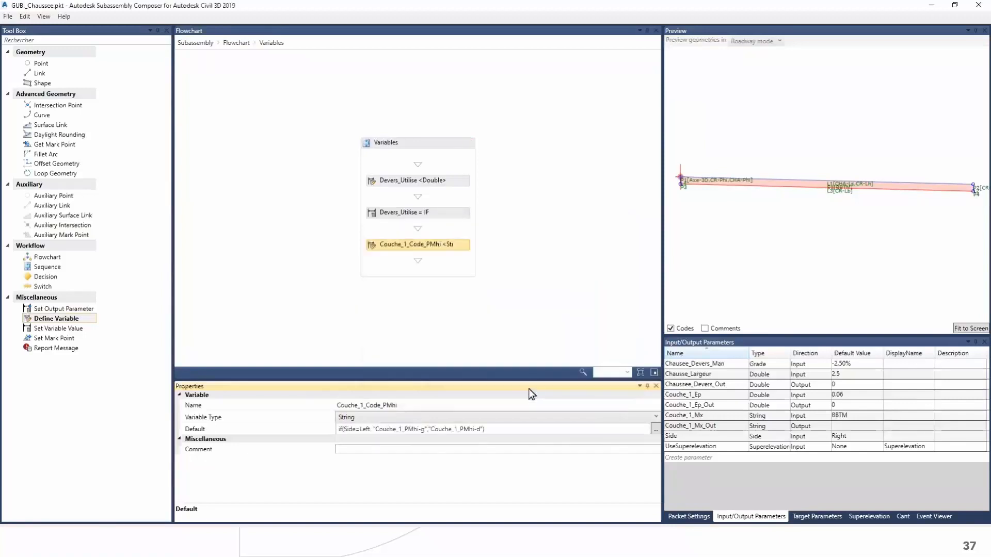
# Step: Add the comment "calcule du code en fonction du côté d'application" to variable Couche_1_Code_PMhi
pyautogui.click(363, 449)
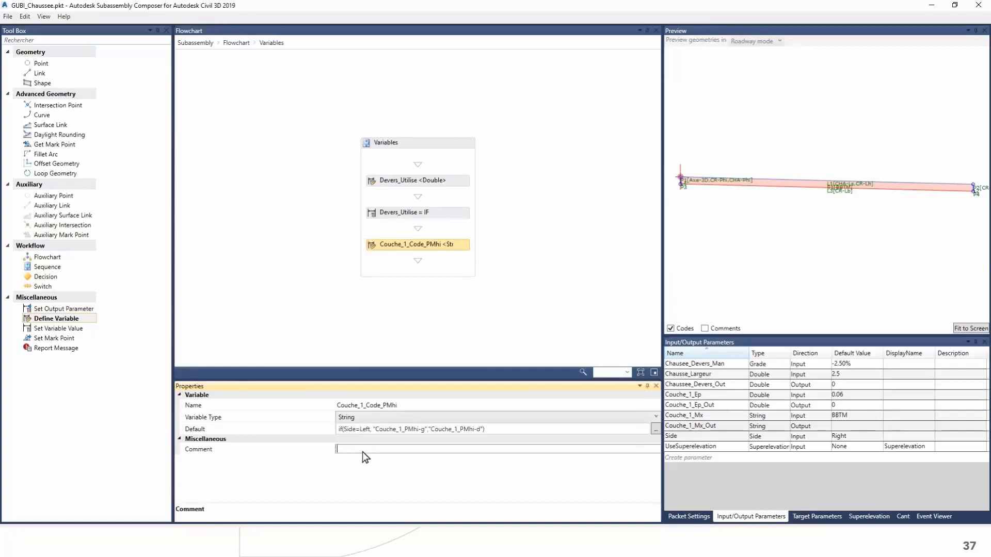
pyautogui.write("calcule du code en fonction du côté d'application")
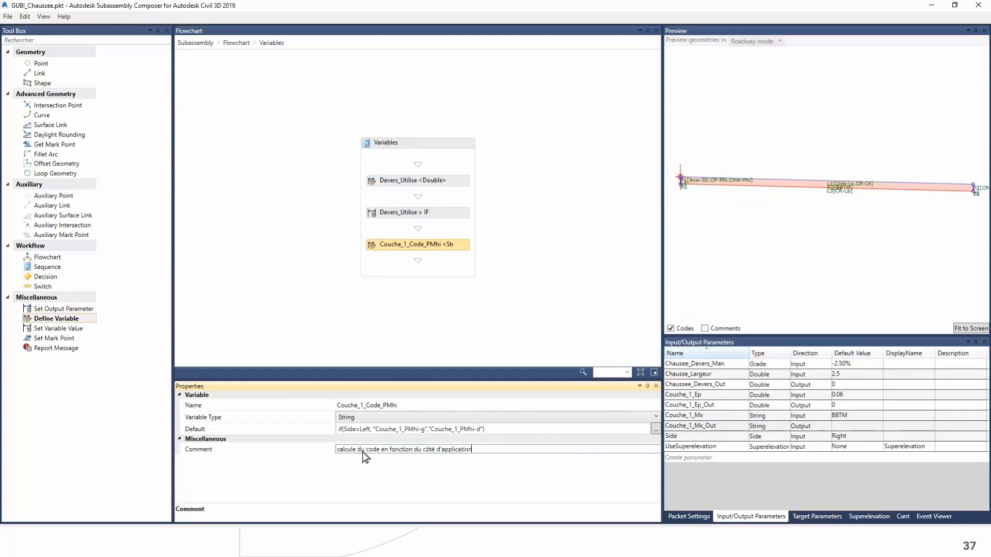
pyautogui.click(473, 343)
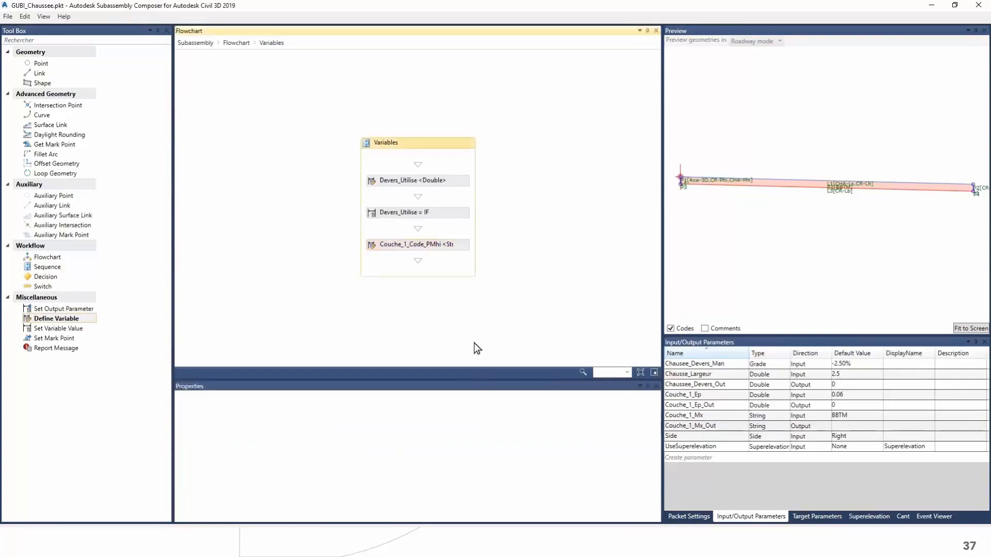
# Step: Copy the name of variable Couche_1_Code_PMhi and return to the main flowchart
pyautogui.click(460, 244)
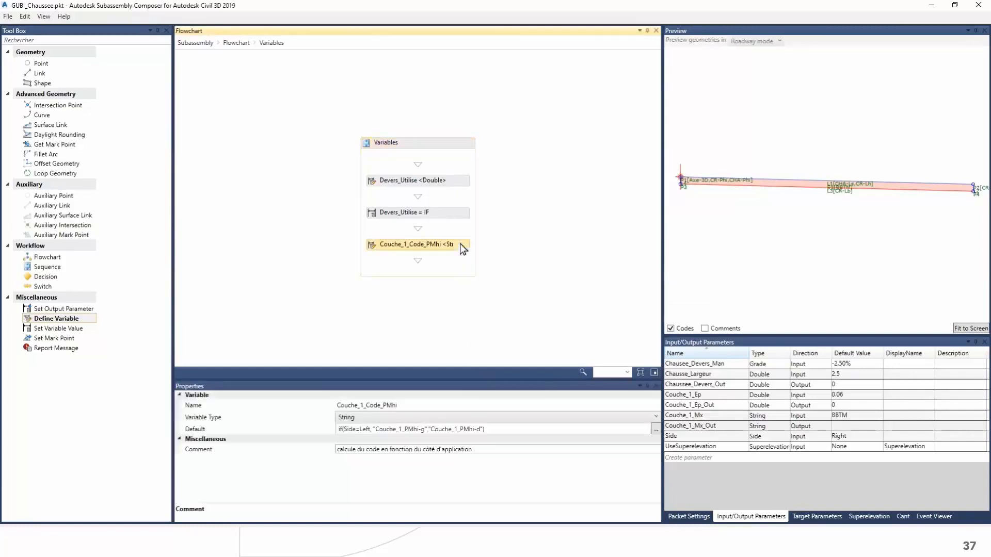
pyautogui.click(427, 401)
pyautogui.doubleClick(427, 403)
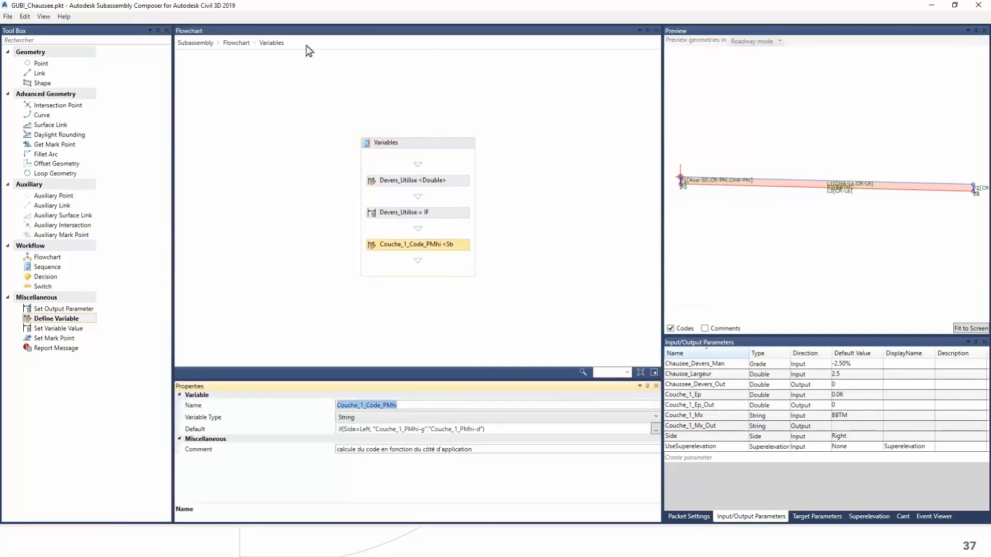
pyautogui.click(236, 43)
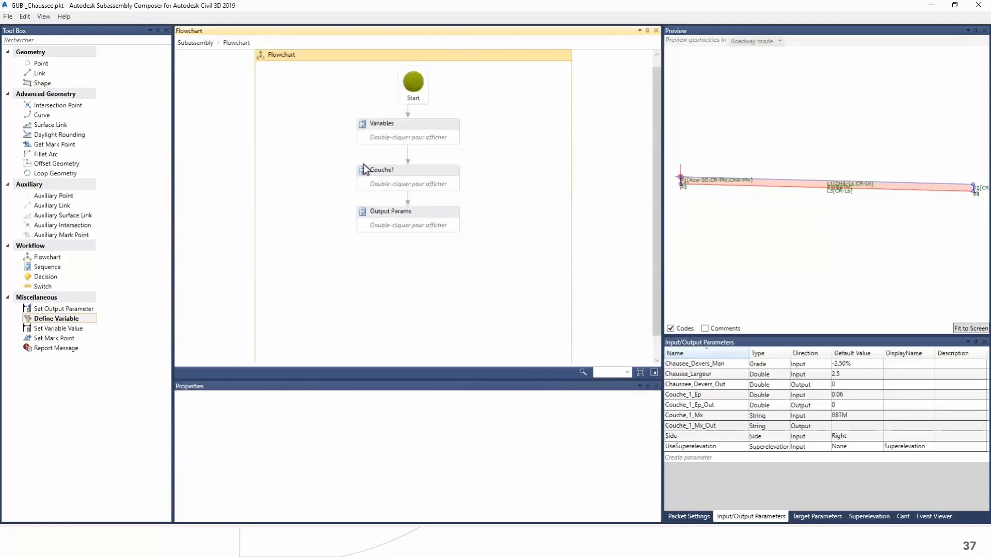
pyautogui.doubleClick(364, 166)
pyautogui.click(236, 43)
# Step: Add a point after Output Params with point code Couche_1_Code_PMhi, Delta X 0 and Delta Y 1 from Origin
pyautogui.moveTo(77, 62); pyautogui.dragTo(410, 286)
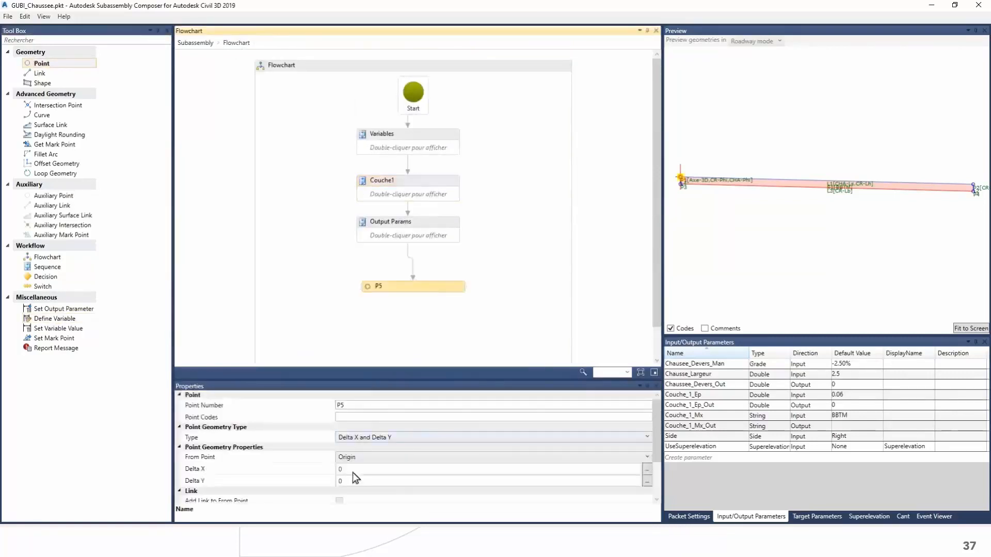
pyautogui.click(352, 470)
pyautogui.write('1')
pyautogui.click(371, 418)
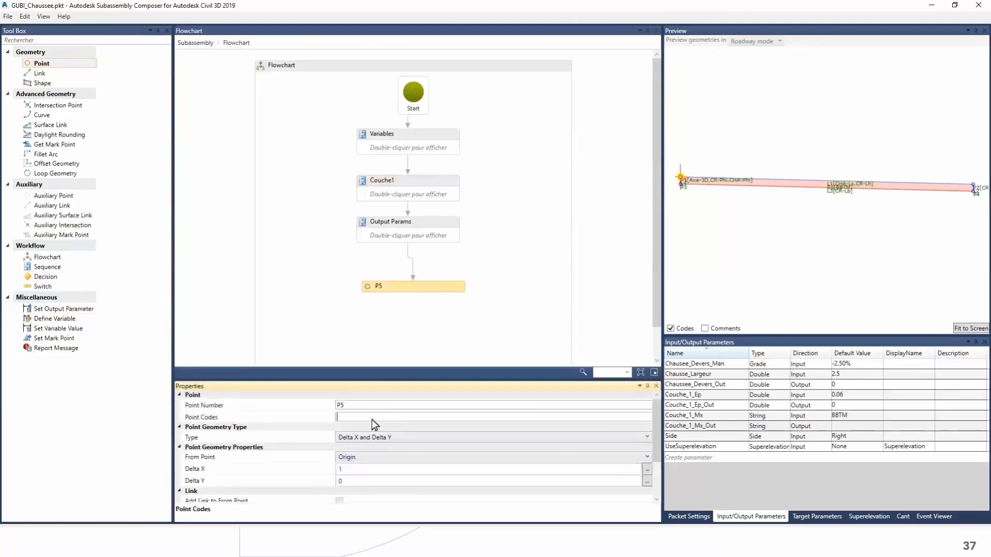
pyautogui.write('Couche_1_Code_PMhi')
pyautogui.click(439, 406)
pyautogui.click(350, 468)
pyautogui.write('0')
pyautogui.click(346, 480)
pyautogui.write('1')
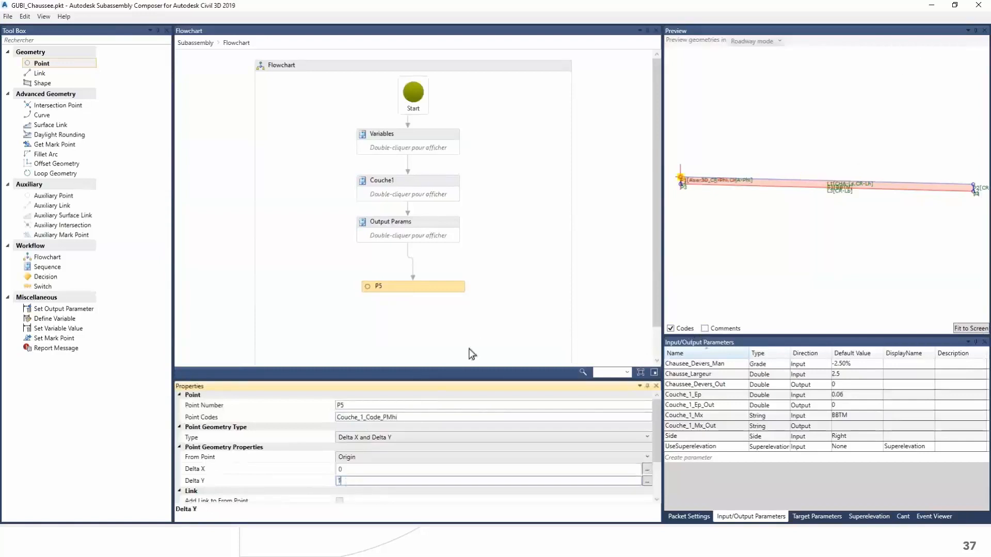
pyautogui.click(469, 349)
# Step: Set the Side parameter's default value to Left and examine the new point's code in the preview
pyautogui.moveTo(711, 88); pyautogui.dragTo(754, 100, button='middle')
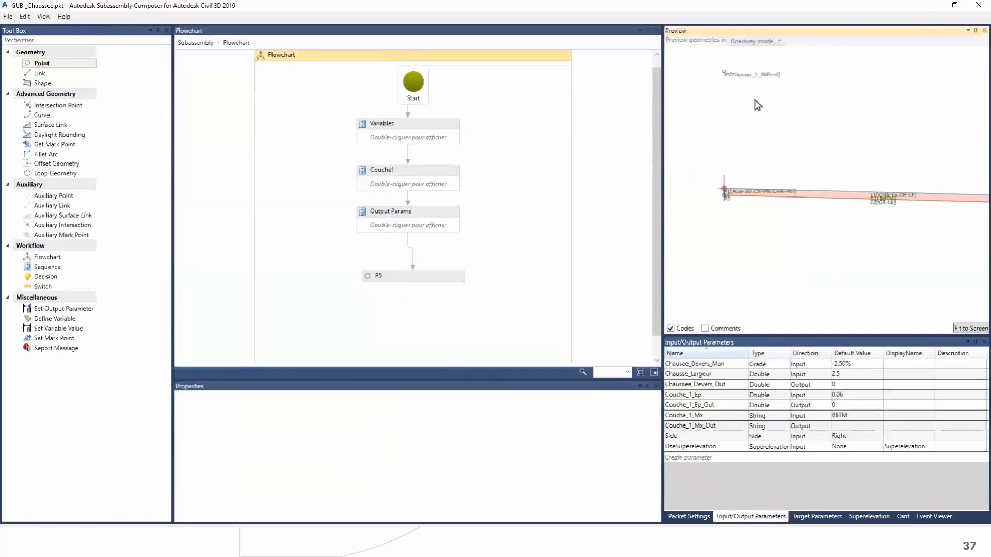
pyautogui.click(808, 439)
pyautogui.click(838, 437)
pyautogui.click(842, 438)
pyautogui.click(849, 461)
pyautogui.click(819, 289)
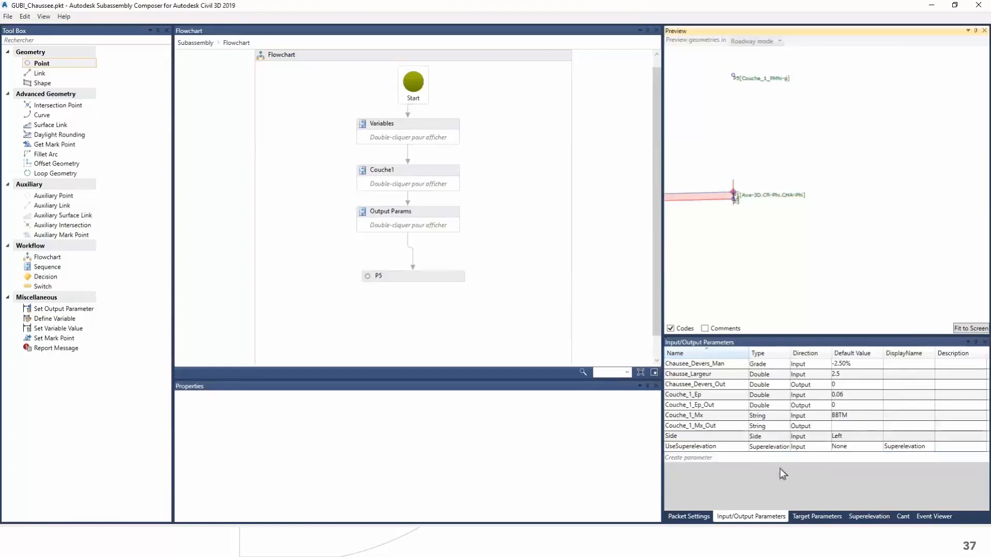
# Step: Set the Side parameter's default value back to Right
pyautogui.click(853, 436)
pyautogui.click(853, 435)
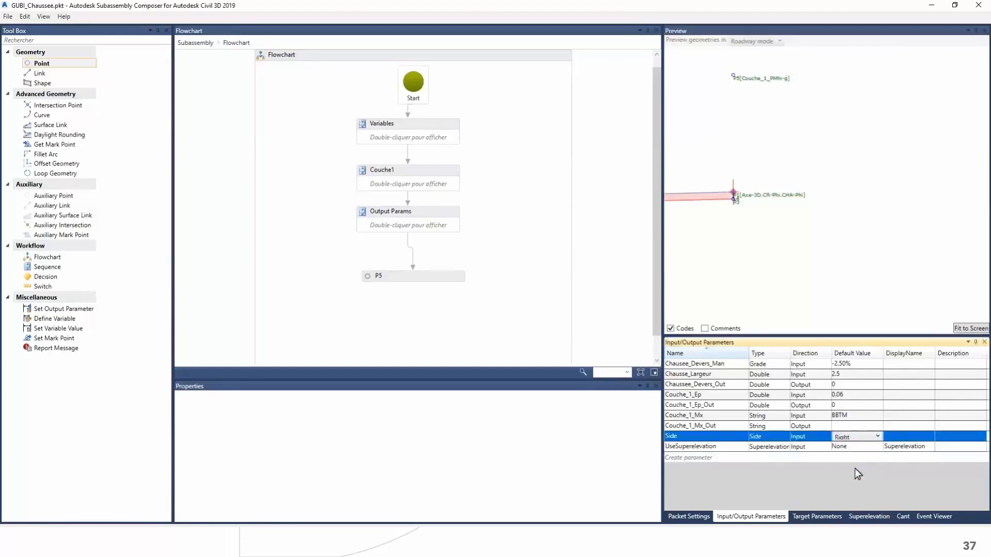
pyautogui.click(853, 425)
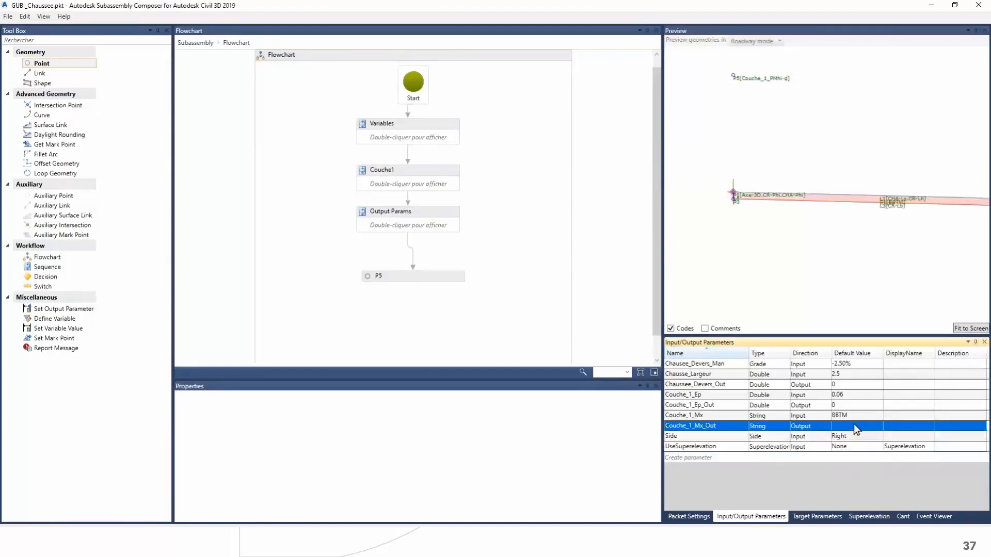
# Step: Duplicate variable Couche_1_Code_PMhi in the Variables sequence and name the copy Couche_1_Code_PMhe
pyautogui.click(364, 125)
pyautogui.doubleClick(365, 125)
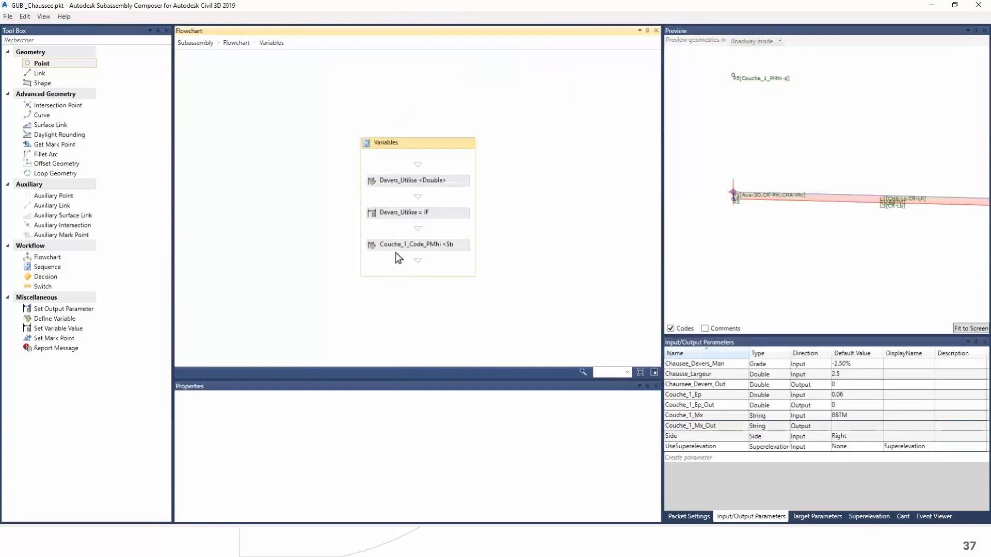
pyautogui.click(373, 246)
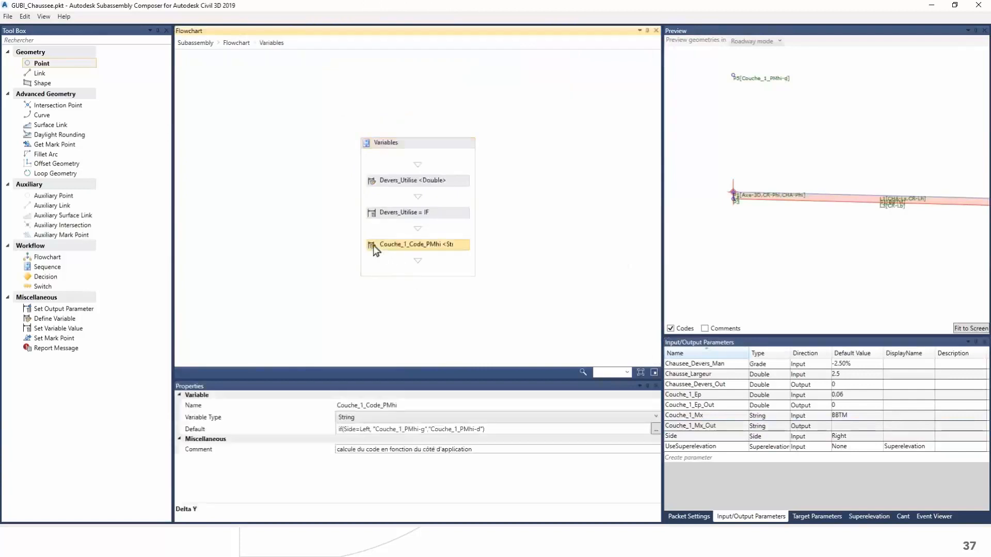
pyautogui.hotkey('ctrl', 'c')
pyautogui.hotkey('ctrl', 'v')
pyautogui.click(434, 405)
pyautogui.press('BackSpace')
pyautogui.press('BackSpace')
pyautogui.press('BackSpace')
pyautogui.press('BackSpace')
pyautogui.press('BackSpace')
pyautogui.press('BackSpace')
pyautogui.write('e')
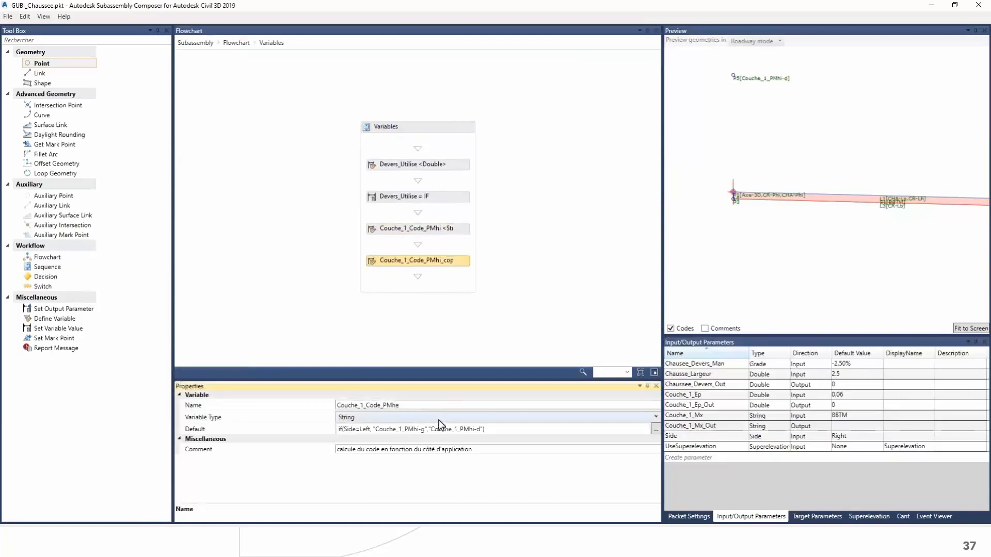
# Step: Set the default expression of Couche_1_Code_PMhe to if(Side=Left, "Couche_1_PMhe-g","Couche_1_PMhe-d")
pyautogui.click(419, 429)
pyautogui.press('BackSpace')
pyautogui.write('e')
pyautogui.press('Right')
pyautogui.press('Right')
pyautogui.press('Right')
pyautogui.press('Right')
pyautogui.press('BackSpace')
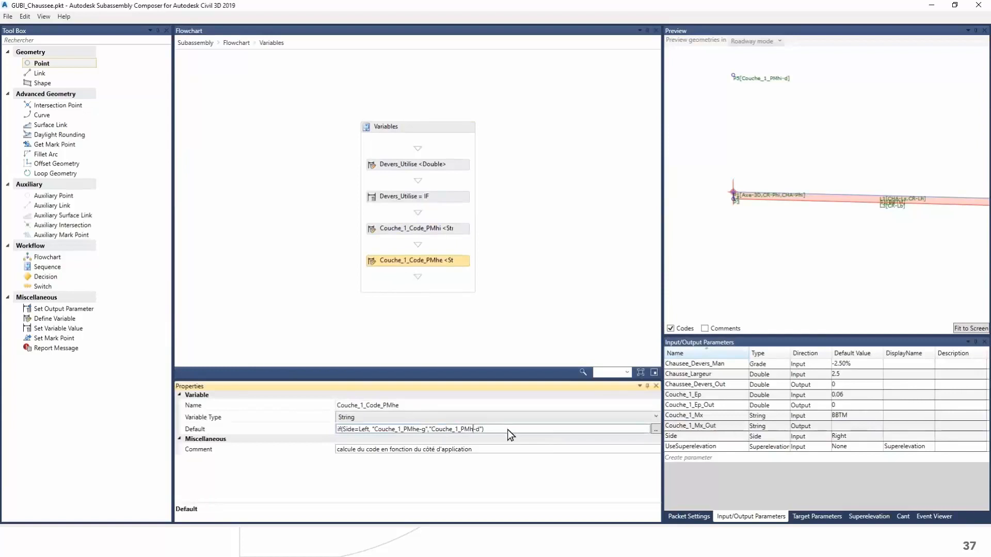
pyautogui.write('e')
pyautogui.press('Return')
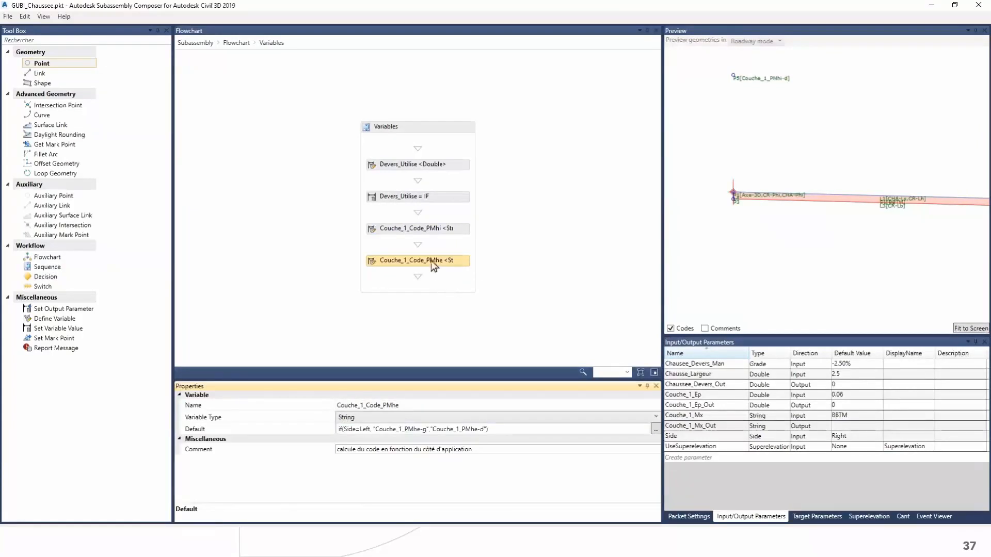
# Step: Duplicate variable Couche_1_Code_PMhe and name the copy Couche_1_Code_PMbe
pyautogui.click(431, 260)
pyautogui.hotkey('ctrl', 'c')
pyautogui.hotkey('ctrl', 'v')
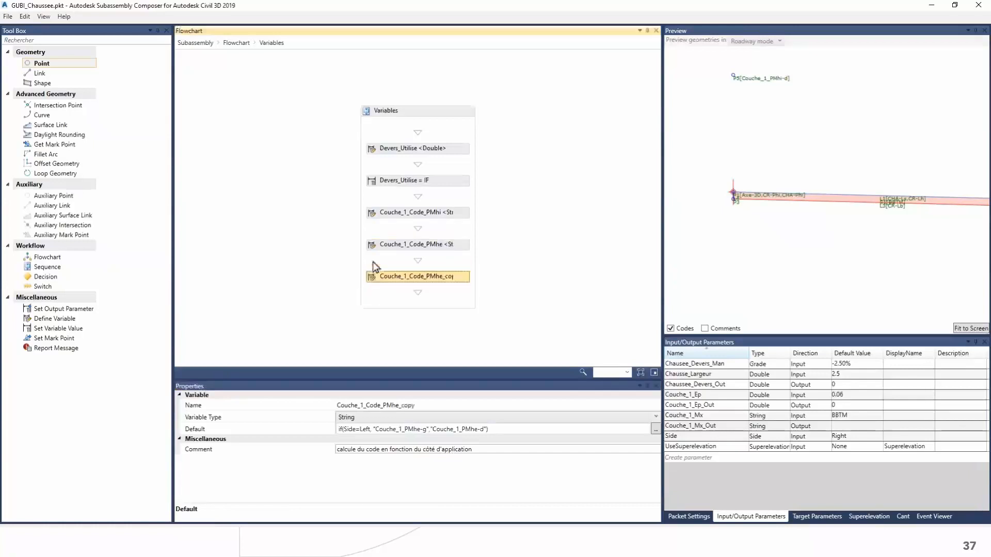
pyautogui.click(437, 404)
pyautogui.press('BackSpace')
pyautogui.press('BackSpace')
pyautogui.press('BackSpace')
pyautogui.press('BackSpace')
pyautogui.press('BackSpace')
pyautogui.press('BackSpace')
pyautogui.press('BackSpace')
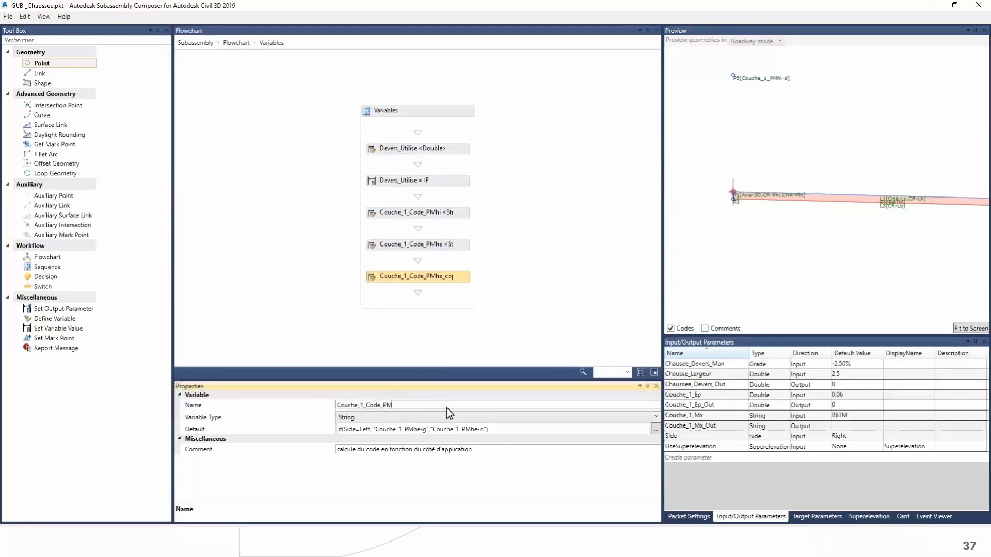
pyautogui.write('be')
# Step: Set the default expression of Couche_1_Code_PMbe to if(Side=Left, "Couche_1_PMbe-g","Couche_1_PMbe-d")
pyautogui.click(416, 429)
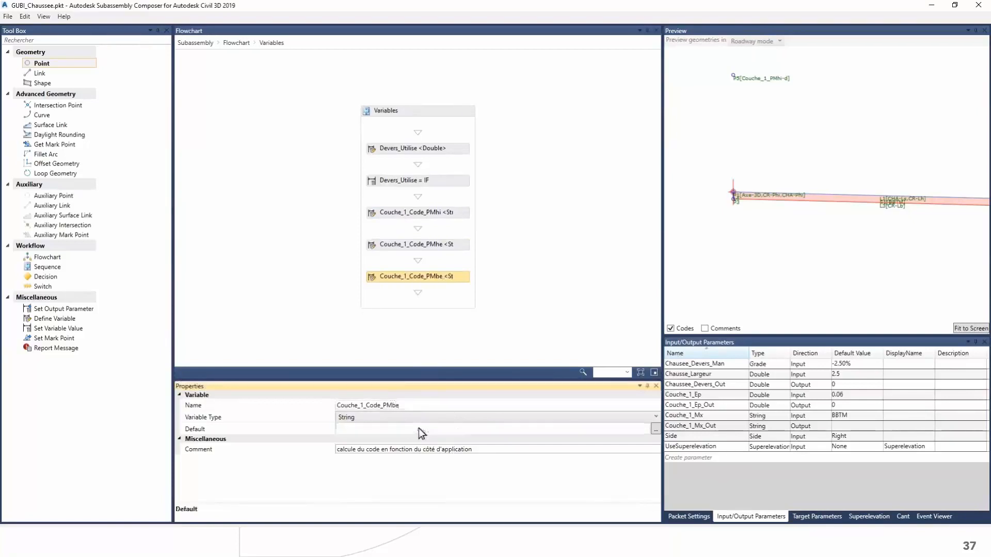
pyautogui.press('BackSpace')
pyautogui.write('be-g","Couche_1_PMbe-d")')
pyautogui.click(473, 429)
pyautogui.press('BackSpace')
pyautogui.write('be-g","Couche_1_PMbe-d")')
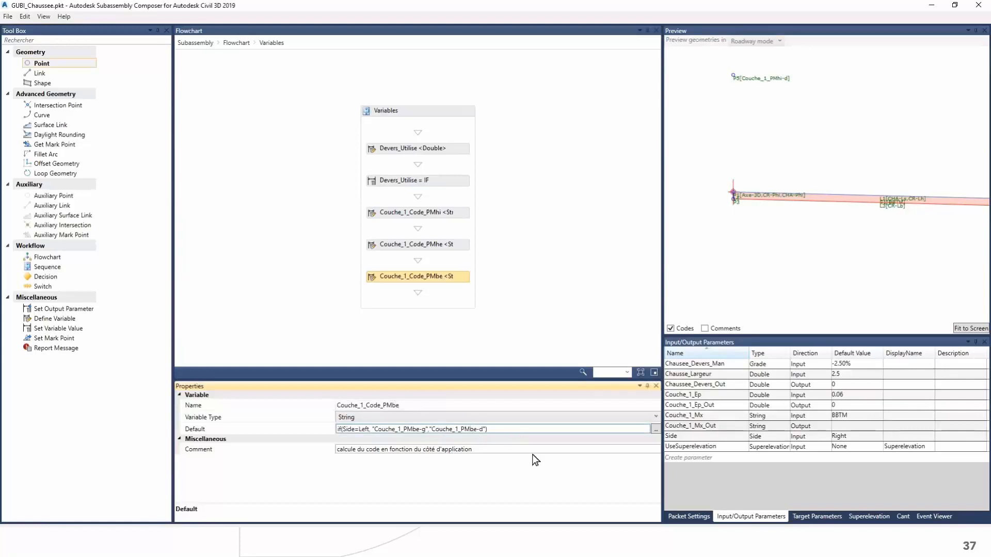
# Step: Return from the Variables sequence to the main flowchart and save the subassembly file
pyautogui.click(370, 249)
pyautogui.click(374, 216)
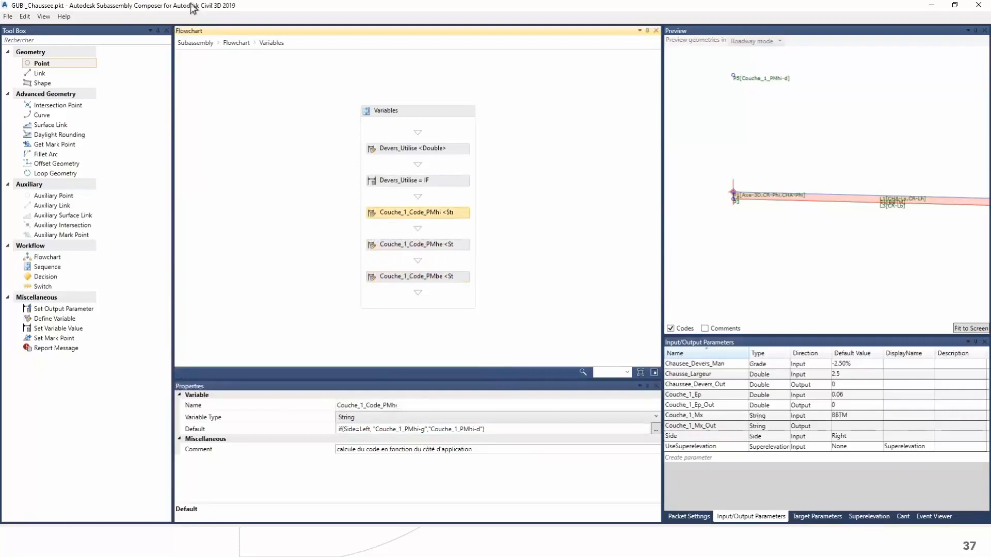
pyautogui.click(237, 43)
pyautogui.click(7, 16)
pyautogui.click(39, 51)
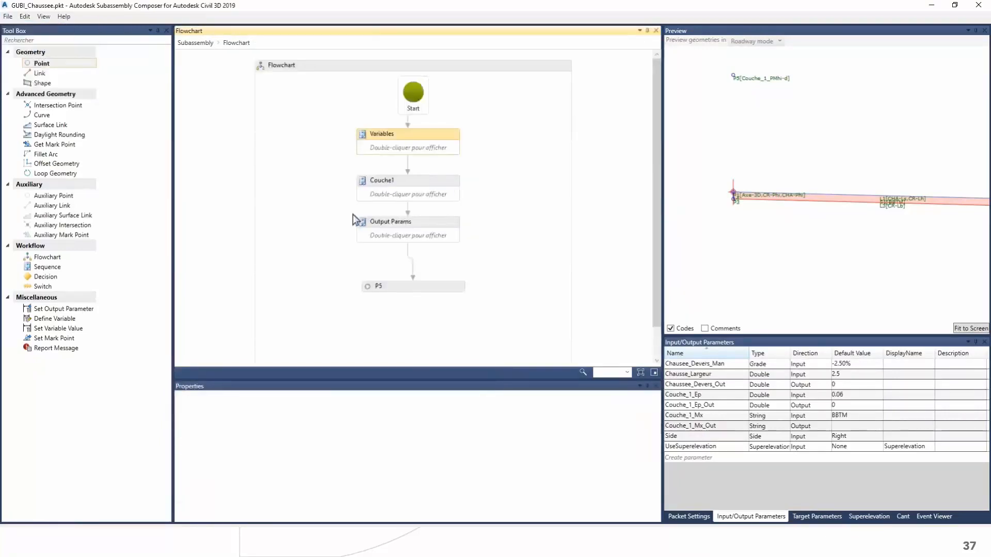
# Step: Try Couche_1_Code_PMhe and Couche_1_Code_PMbe as point codes on P5 to check them in the preview
pyautogui.click(372, 286)
pyautogui.click(422, 416)
pyautogui.write('e')
pyautogui.click(407, 472)
pyautogui.click(406, 421)
pyautogui.press('BackSpace')
pyautogui.press('BackSpace')
pyautogui.write('b')
pyautogui.click(412, 469)
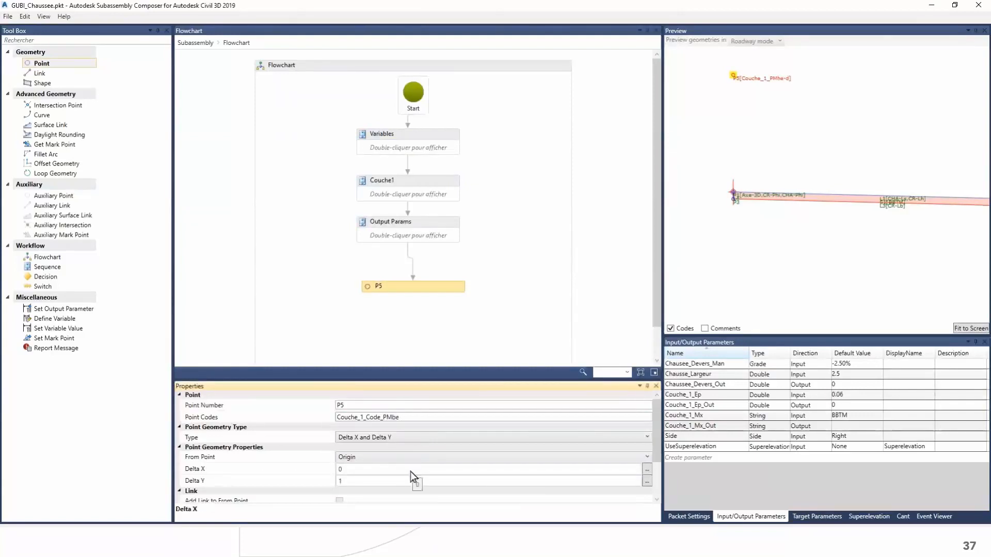
# Step: Replace point P5 with a sequence named Creation PTM after Output Params and open the sequence
pyautogui.click(371, 285)
pyautogui.press('Delete')
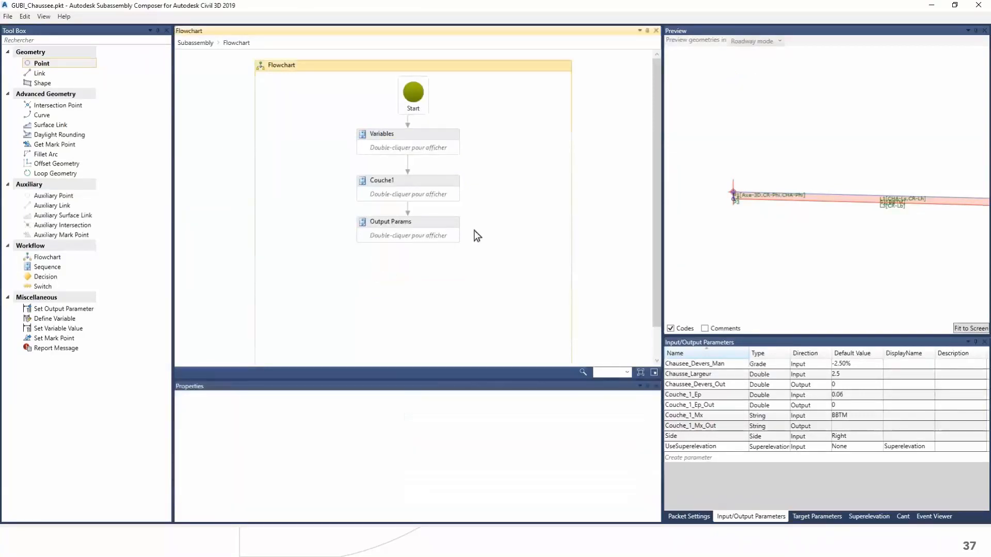
pyautogui.click(41, 268)
pyautogui.moveTo(42, 274); pyautogui.dragTo(389, 277)
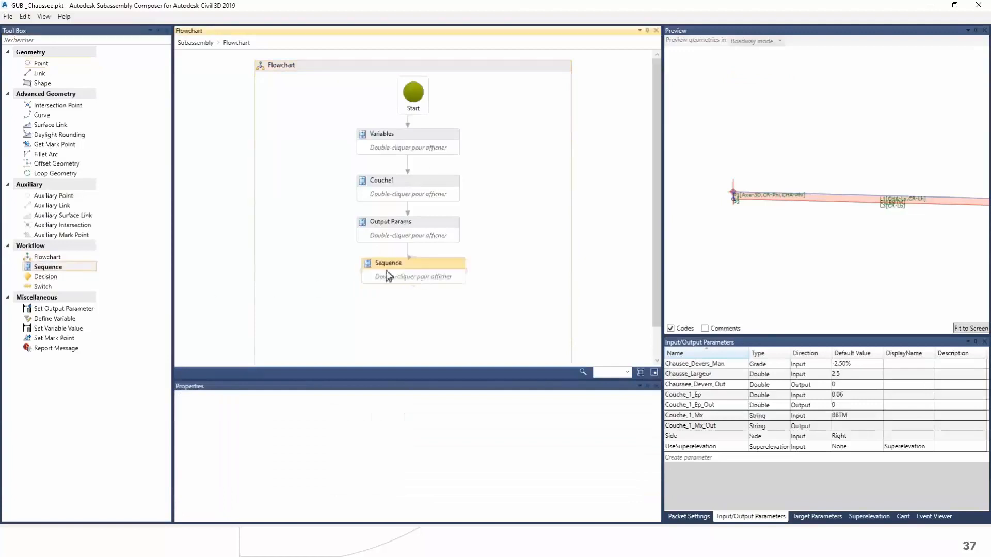
pyautogui.press('Return')
pyautogui.click(376, 299)
pyautogui.doubleClick(369, 250)
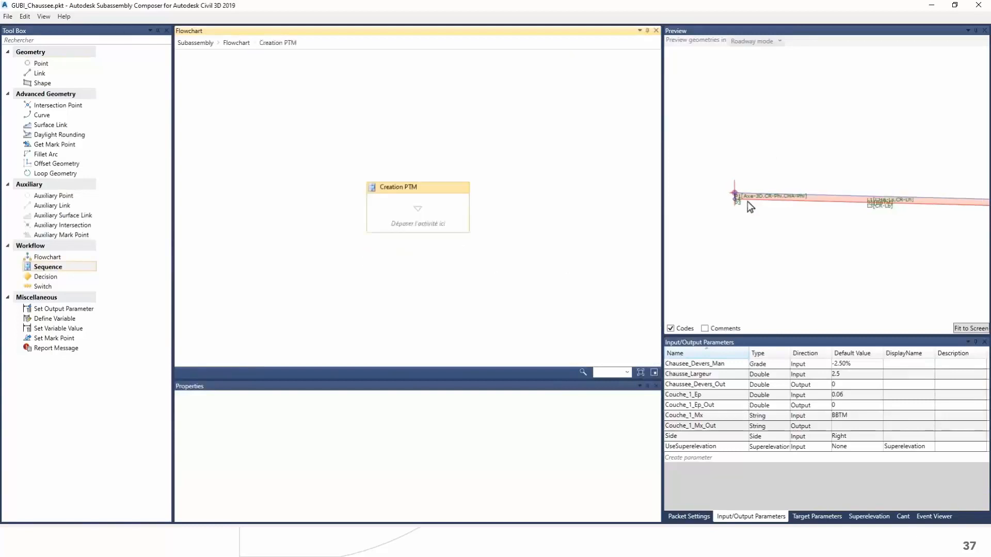
# Step: Set the default value of the Chausse_Largeur parameter to 3.5
pyautogui.click(849, 373)
pyautogui.write('3.5')
pyautogui.press('Return')
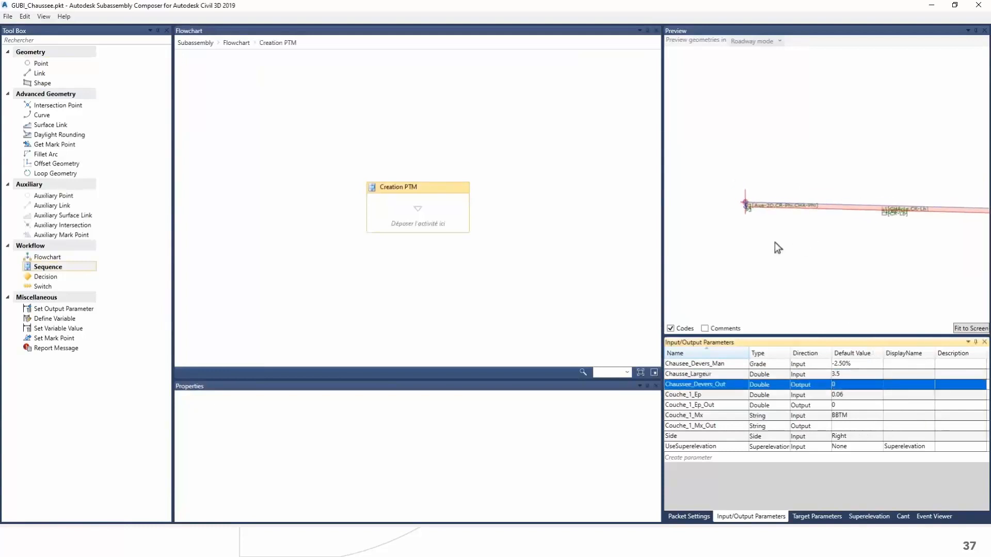
pyautogui.moveTo(775, 242); pyautogui.dragTo(720, 262, button='middle')
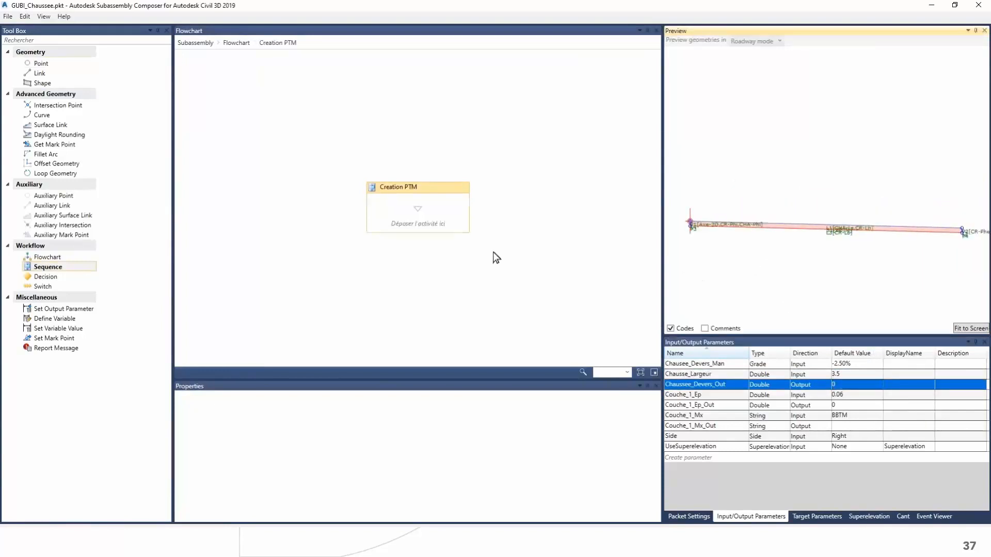
# Step: Add a Set Mark Point activity to the Creation PTM sequence and assign it point P1
pyautogui.click(59, 340)
pyautogui.moveTo(430, 220); pyautogui.dragTo(437, 219)
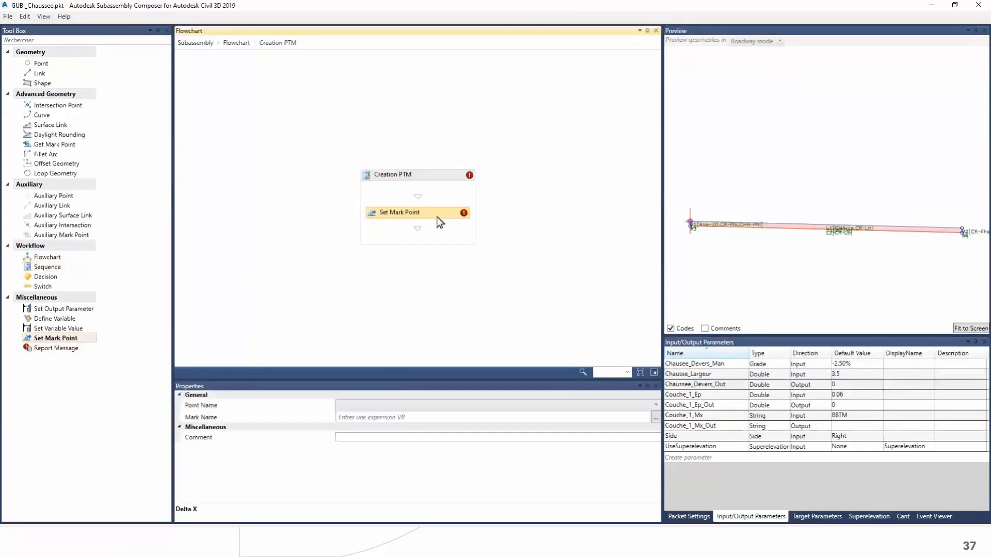
pyautogui.click(406, 406)
pyautogui.click(401, 415)
pyautogui.click(388, 416)
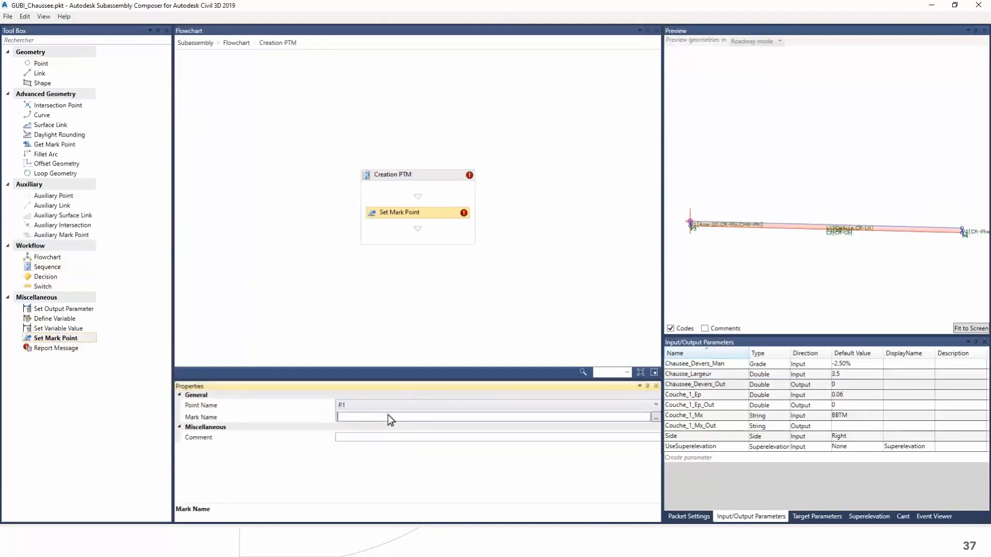
# Step: Copy the name of variable Couche_1_Code_PMhi from the Variables sequence and return to the main flowchart
pyautogui.click(195, 42)
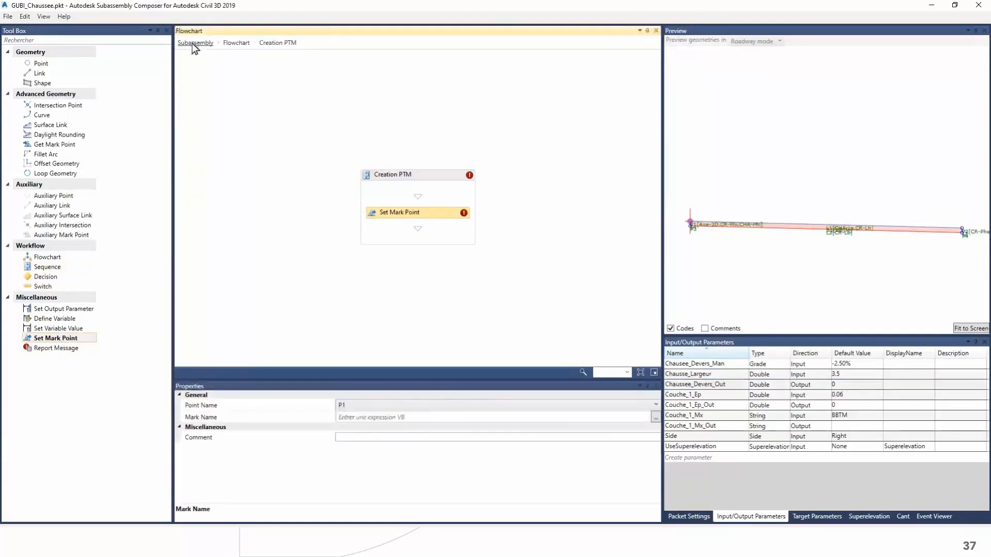
pyautogui.doubleClick(369, 149)
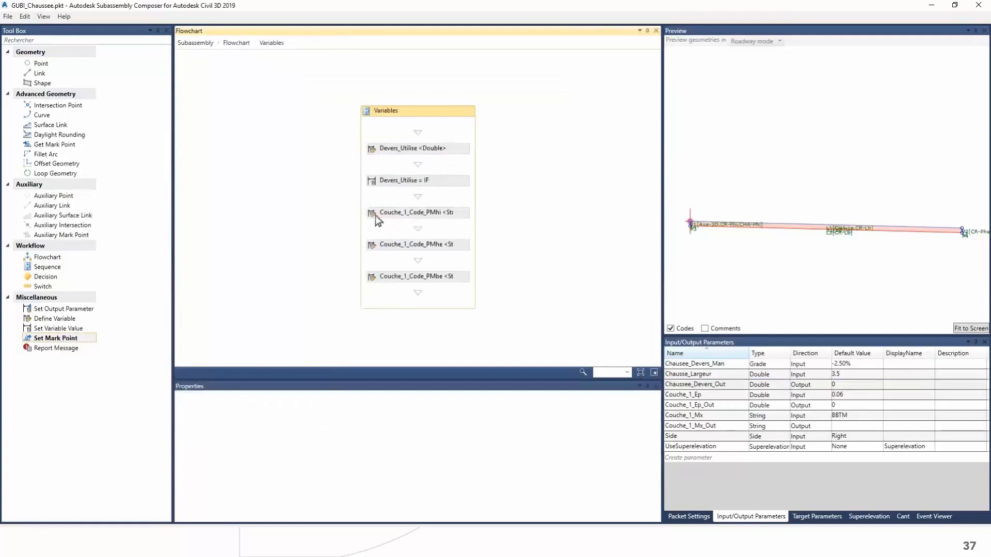
pyautogui.click(375, 215)
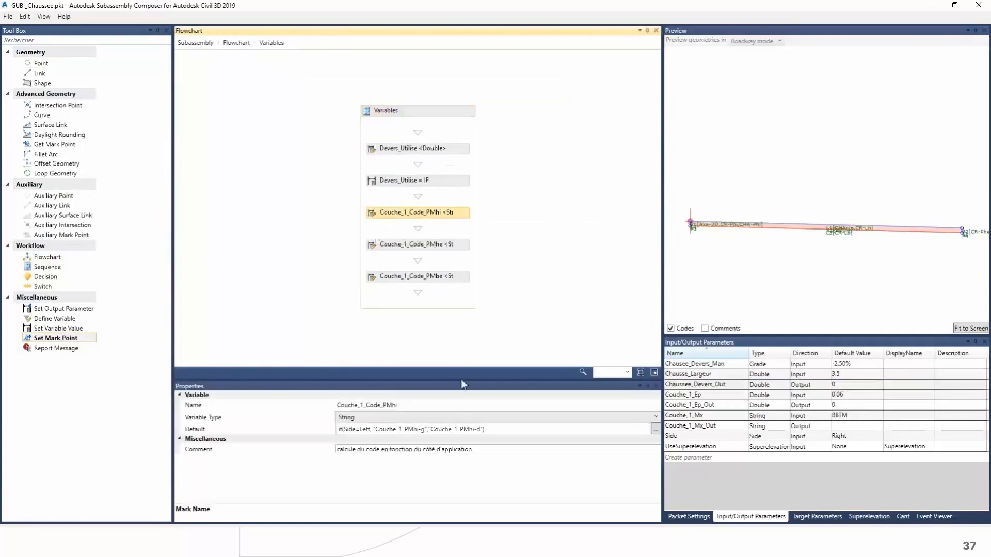
pyautogui.doubleClick(413, 410)
pyautogui.hotkey('ctrl', 'c')
pyautogui.click(195, 42)
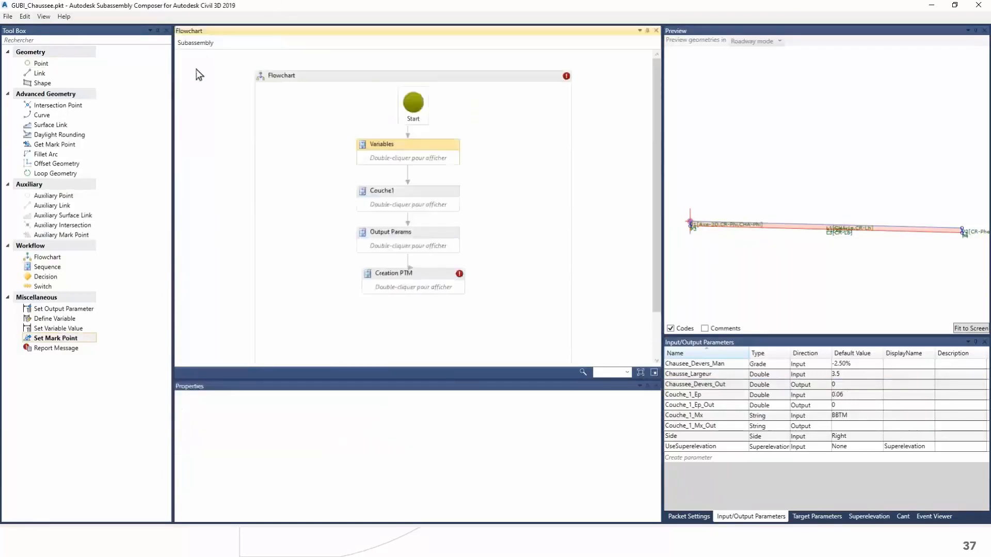
# Step: Set both the mark name and the comment of P1's mark point in Creation PTM to Couche_1_Code_PMhi
pyautogui.doubleClick(371, 277)
pyautogui.click(371, 214)
pyautogui.click(439, 417)
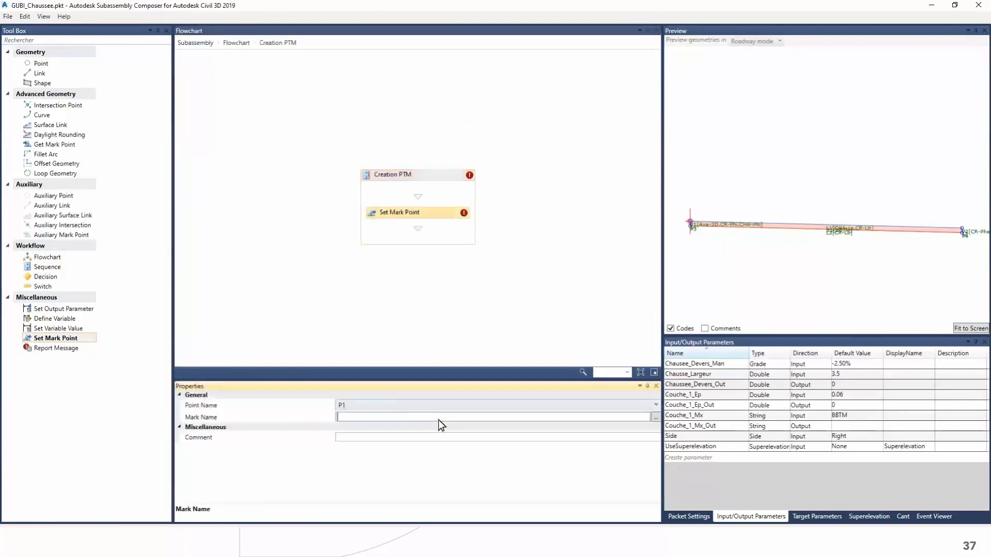
pyautogui.hotkey('ctrl', 'v')
pyautogui.click(399, 437)
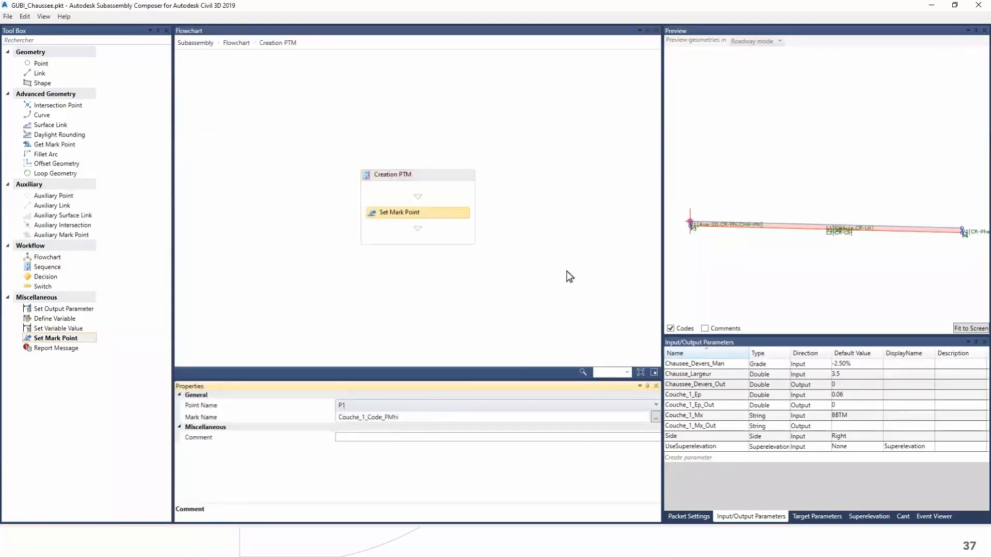
pyautogui.click(374, 214)
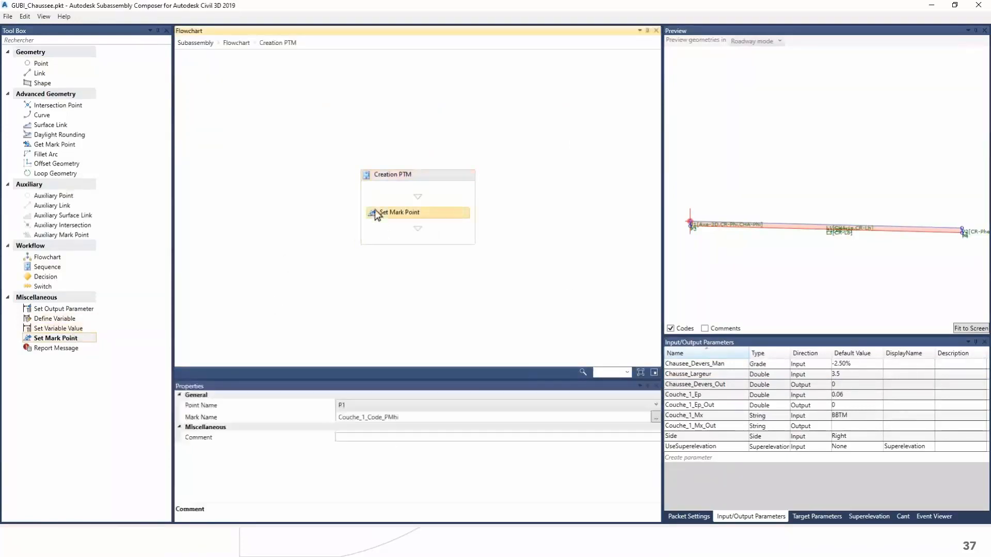
pyautogui.click(409, 437)
pyautogui.hotkey('ctrl', 'v')
pyautogui.click(415, 416)
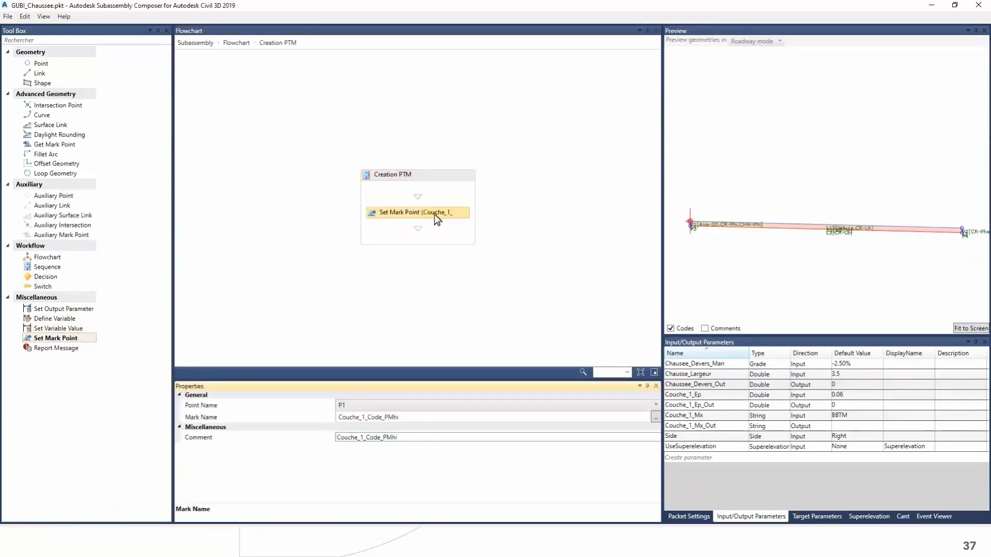
# Step: Add a second Set Mark Point activity to Creation PTM below the first and open its point choices
pyautogui.moveTo(28, 347); pyautogui.dragTo(390, 242)
pyautogui.click(395, 405)
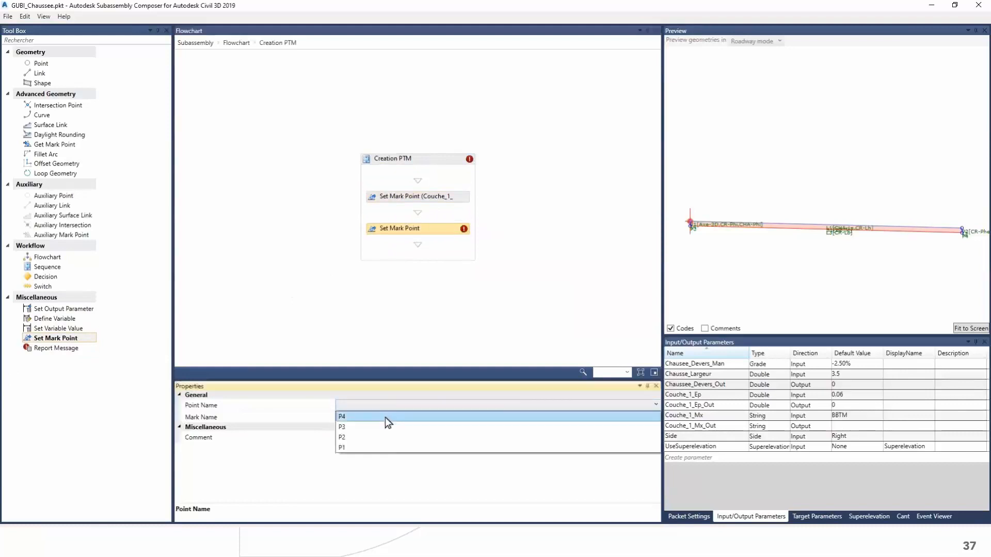
# Step: Assign the second Set Mark Point to P2, with Couche_1_Code_PMhe as both its mark name and its comment
pyautogui.click(373, 437)
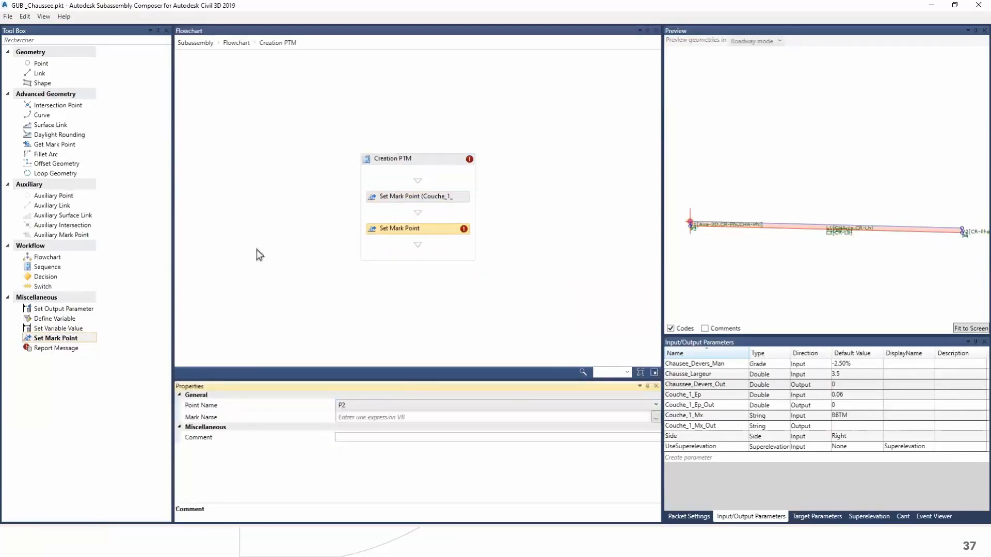
pyautogui.click(354, 419)
pyautogui.write('Couche_1_Code_PMh')
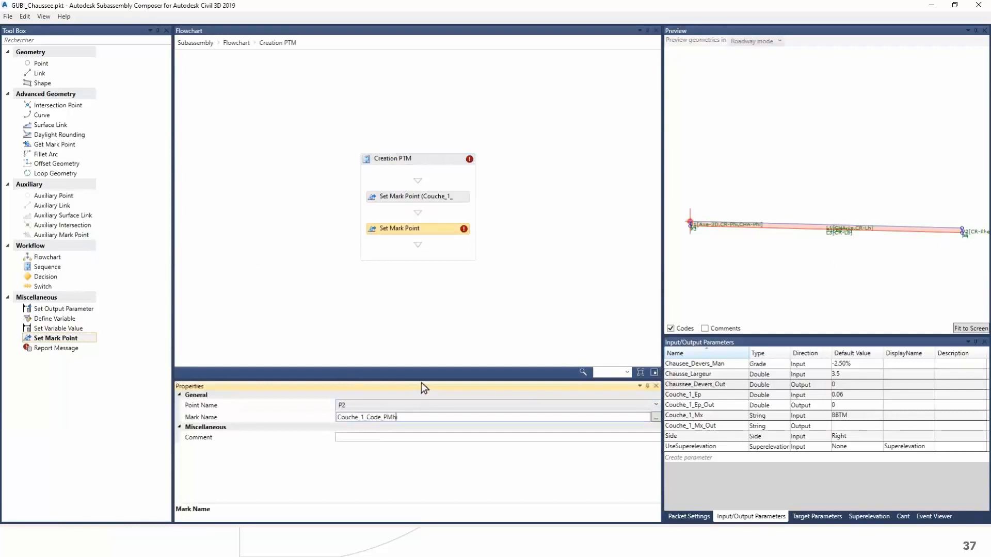
pyautogui.write('e')
pyautogui.press('Return')
pyautogui.hotkey('ctrl', 'c')
pyautogui.click(361, 438)
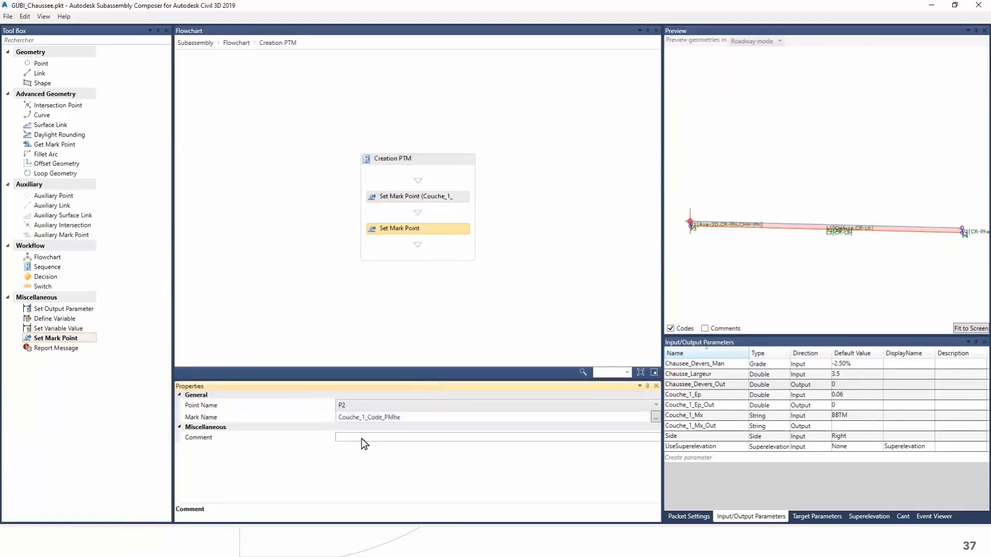
pyautogui.hotkey('ctrl', 'v')
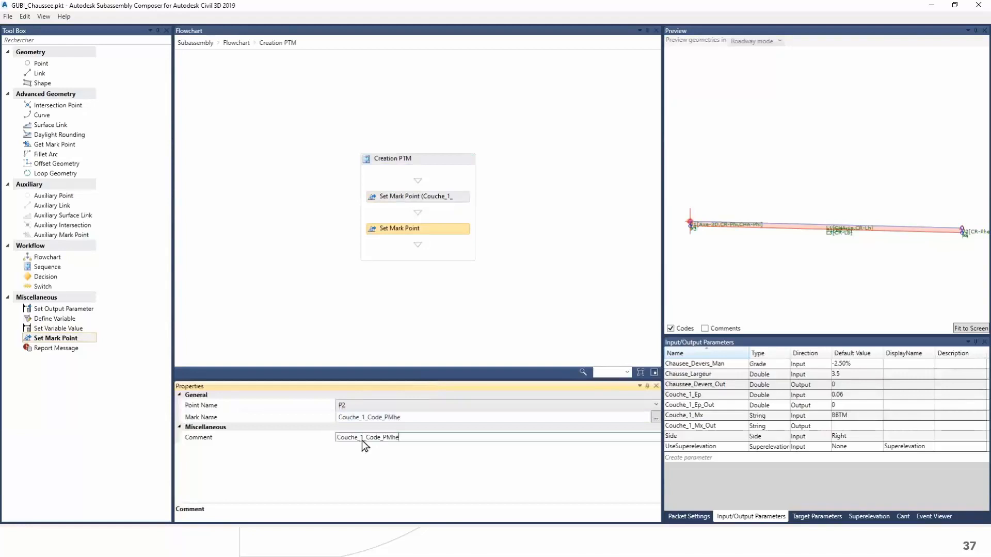
pyautogui.click(402, 320)
# Step: Add a third Set Mark Point to the Creation PTM sequence for point P4, with the mark name Couche_1_Code_PMbe
pyautogui.scroll(5, 957, 225)
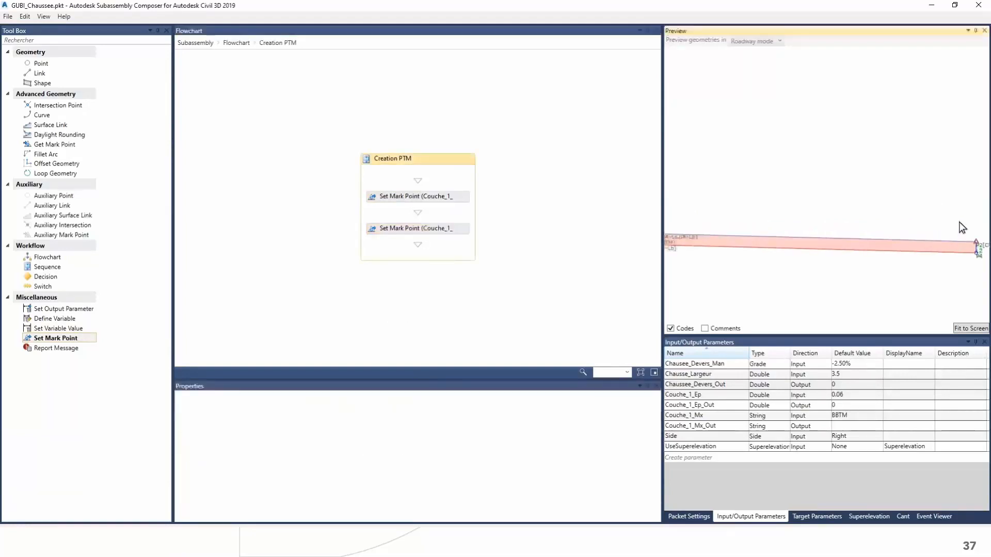
pyautogui.moveTo(959, 222); pyautogui.dragTo(872, 207, button='middle')
pyautogui.scroll(5, 922, 227)
pyautogui.moveTo(82, 338); pyautogui.dragTo(432, 250)
pyautogui.click(414, 404)
pyautogui.click(409, 416)
pyautogui.click(394, 416)
pyautogui.write('Couche_1_Code_PMbe')
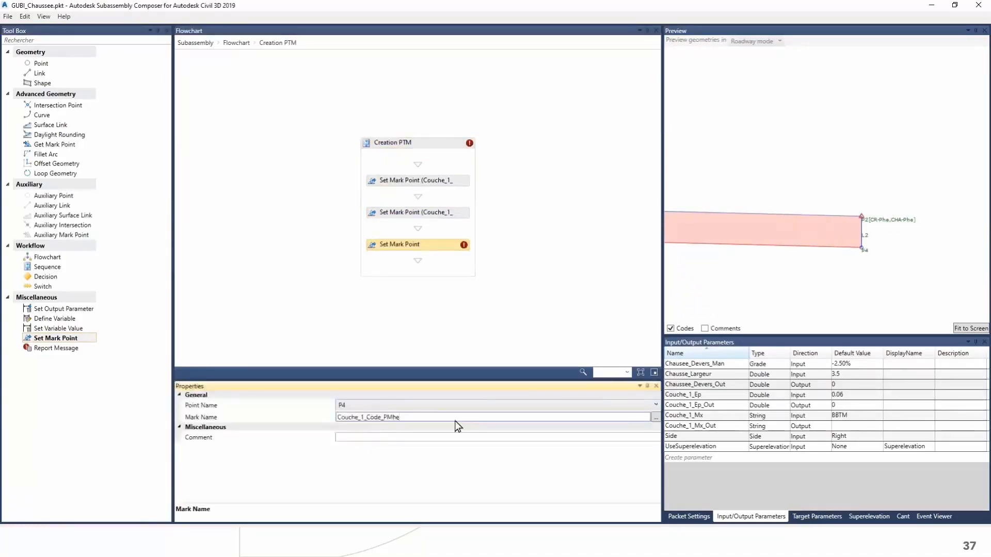
# Step: Fill in the comment of the P4 mark point with its mark name
pyautogui.click(426, 438)
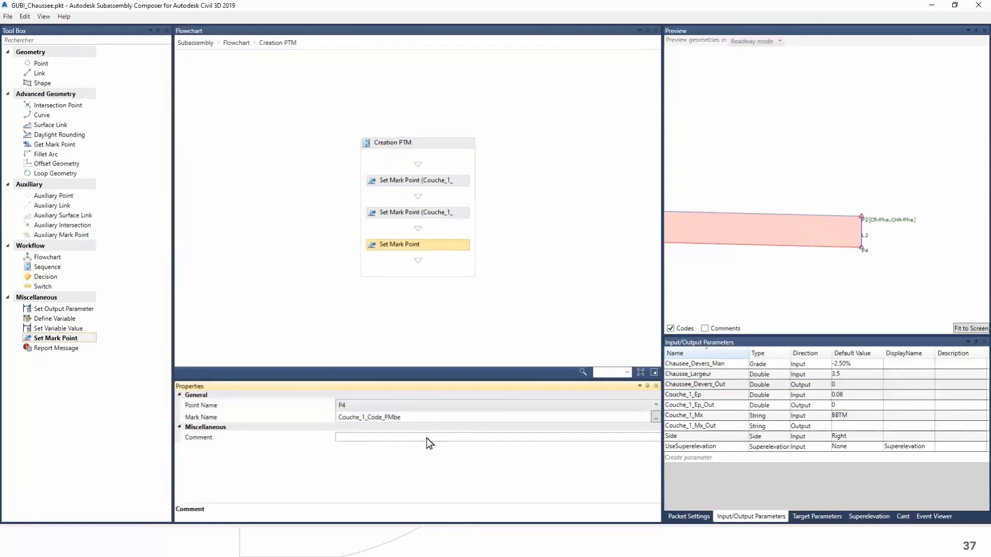
pyautogui.hotkey('ctrl', 'v')
pyautogui.press('Left')
pyautogui.press('BackSpace')
pyautogui.write('B')
pyautogui.click(410, 356)
pyautogui.scroll(-6, 821, 252)
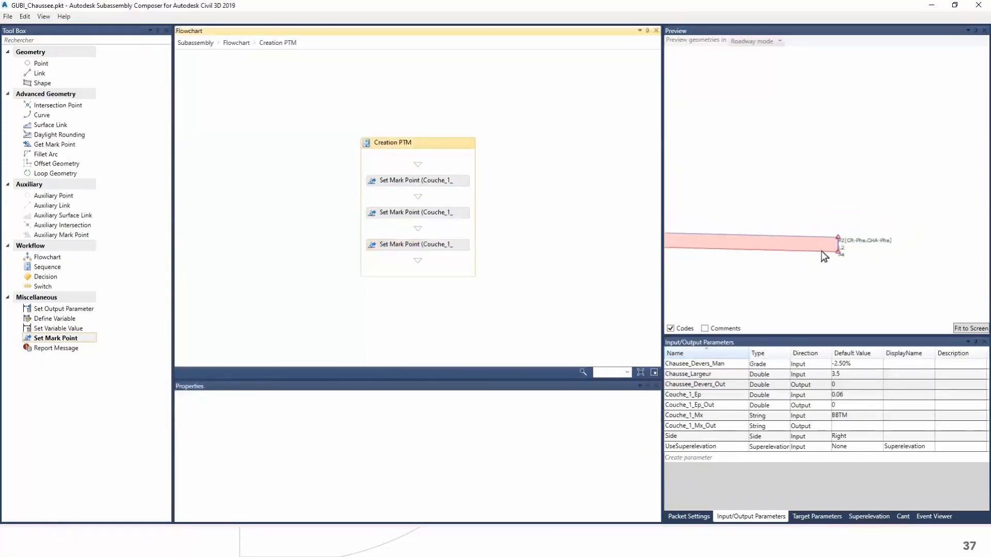
pyautogui.moveTo(828, 228); pyautogui.dragTo(965, 218, button='middle')
pyautogui.scroll(-1, 961, 218)
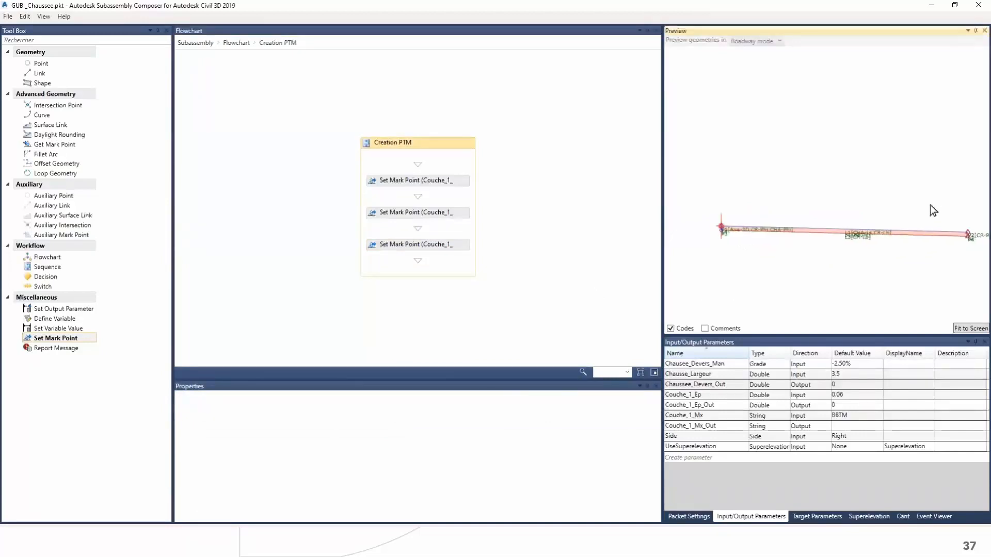
pyautogui.click(8, 16)
pyautogui.press('Escape')
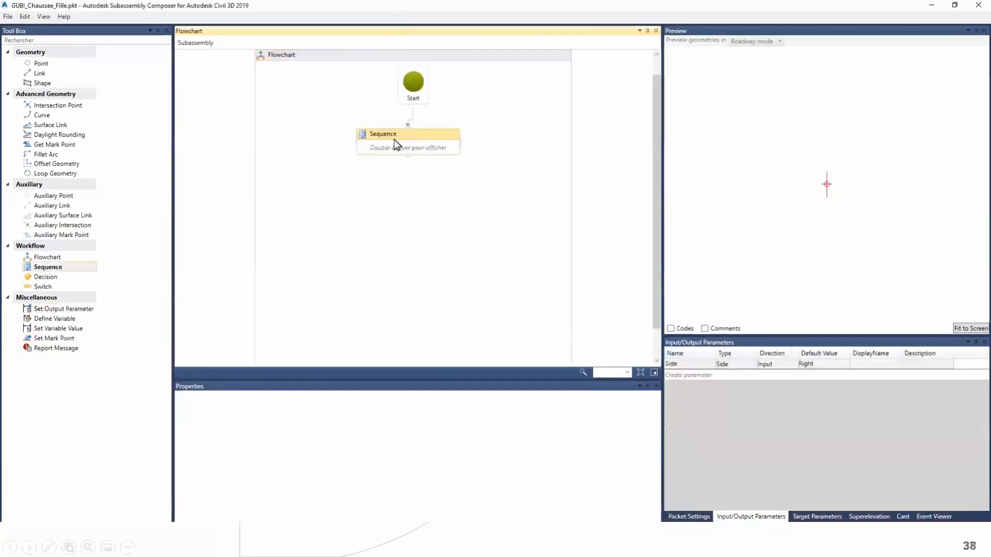
# Step: Rename the sequence under Start as Variables and align it with the Start node
pyautogui.doubleClick(389, 137)
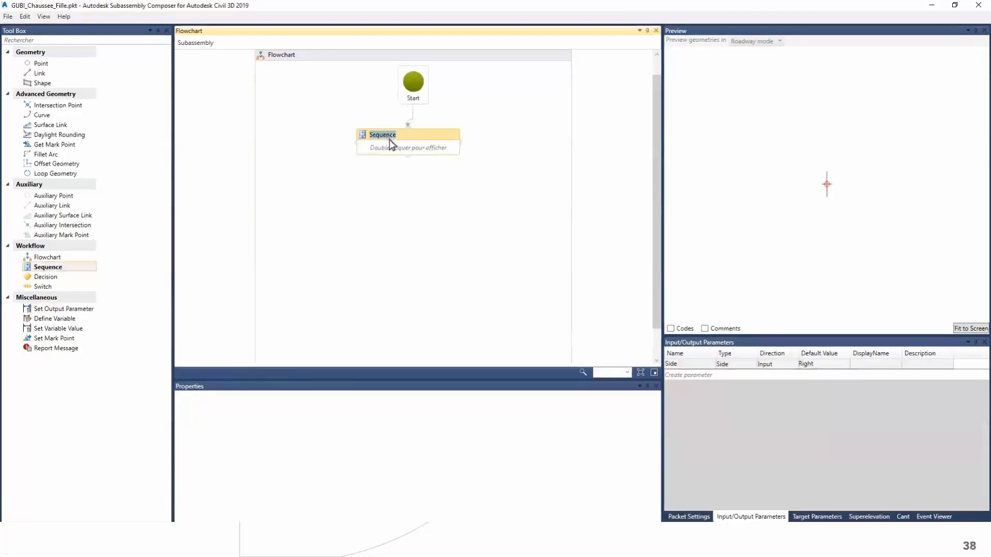
pyautogui.write('V')
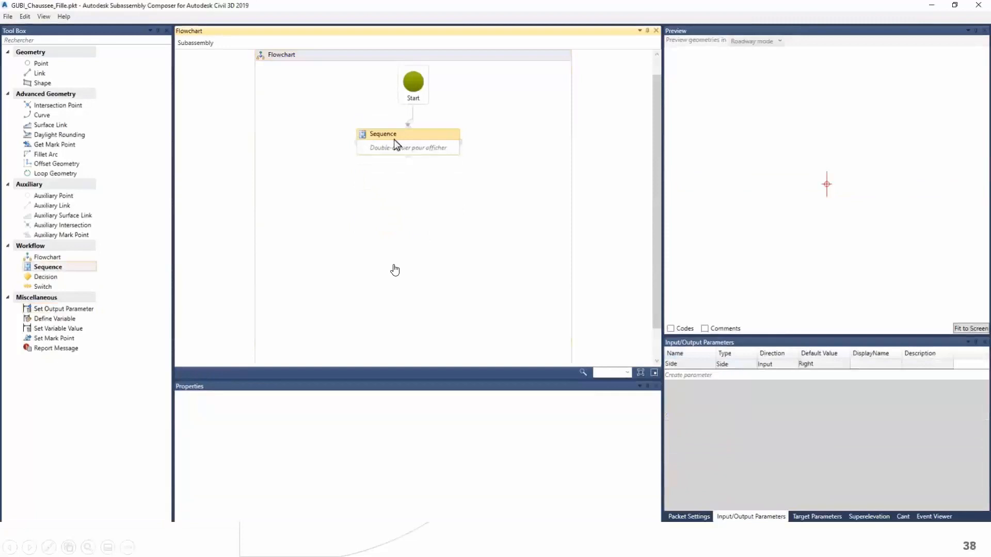
pyautogui.doubleClick(390, 137)
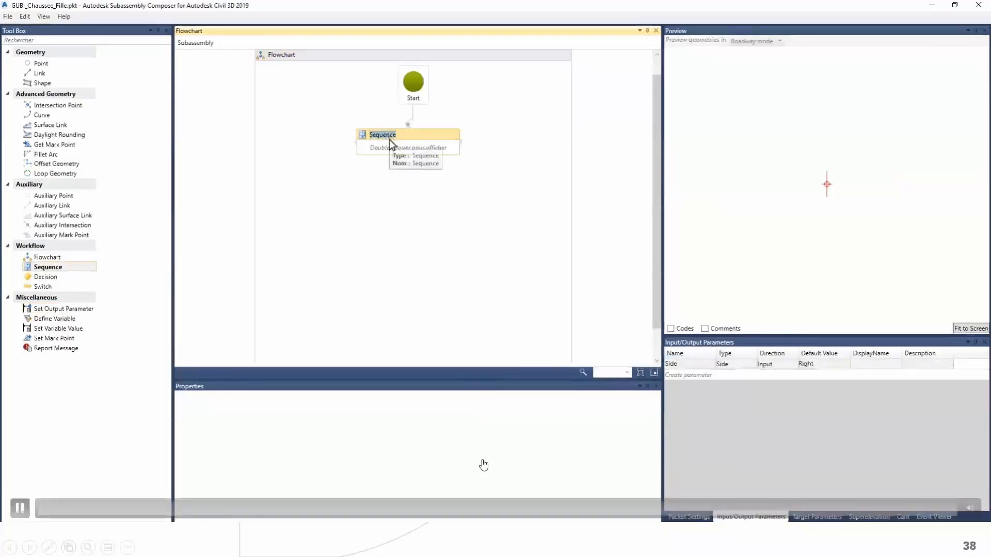
pyautogui.write('Variables')
pyautogui.click(411, 193)
pyautogui.moveTo(364, 138); pyautogui.dragTo(373, 135)
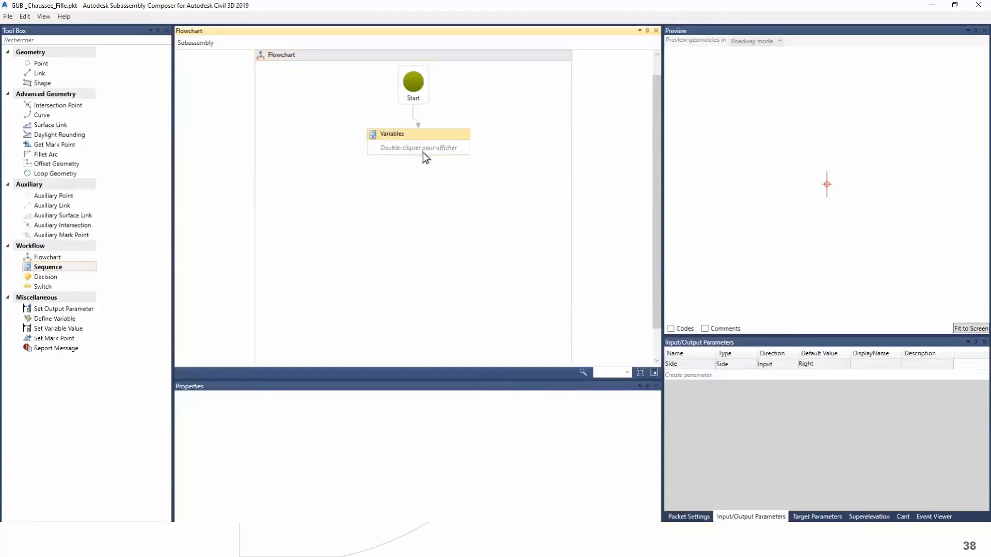
# Step: Set the default value of the Side input parameter to Right
pyautogui.click(827, 363)
pyautogui.click(834, 365)
pyautogui.click(815, 395)
pyautogui.click(575, 280)
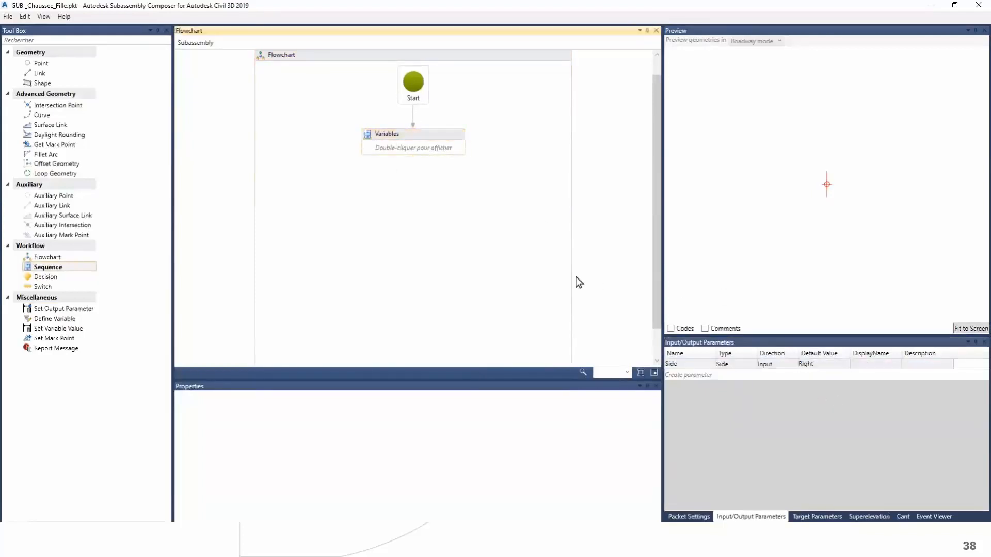
# Step: Create a new input parameter named Couche_1_Mx
pyautogui.click(716, 379)
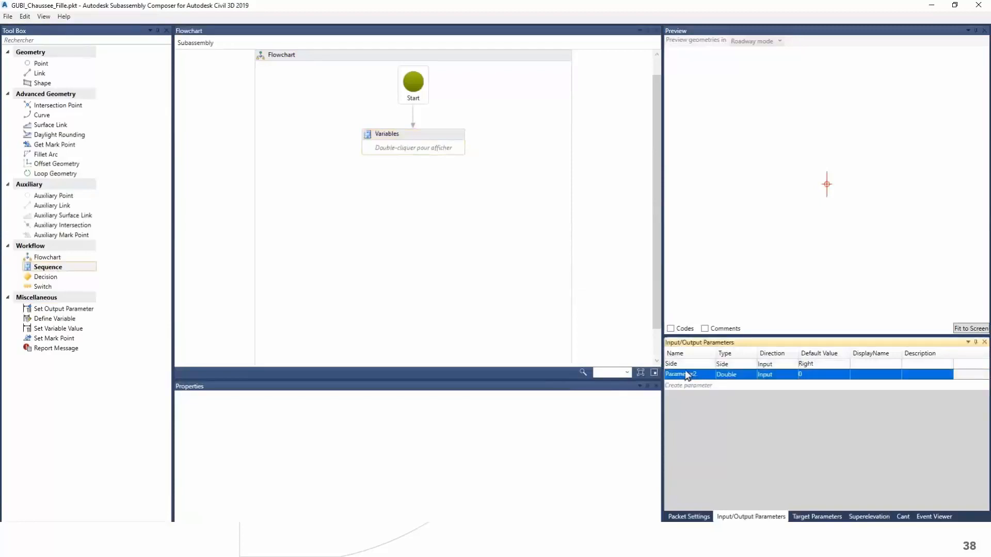
pyautogui.click(686, 376)
pyautogui.click(680, 374)
pyautogui.click(680, 375)
pyautogui.write('Couche_1_Mx')
# Step: Set the Couche_1_Mx parameter's type to String and its default value to BBTM
pyautogui.click(743, 378)
pyautogui.click(745, 378)
pyautogui.click(741, 402)
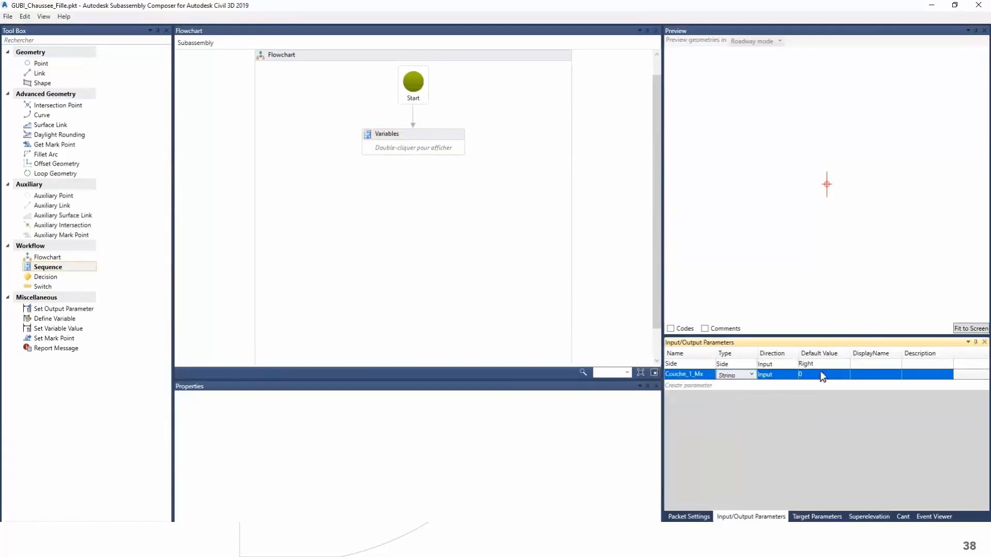
pyautogui.click(823, 375)
pyautogui.write('BBTM')
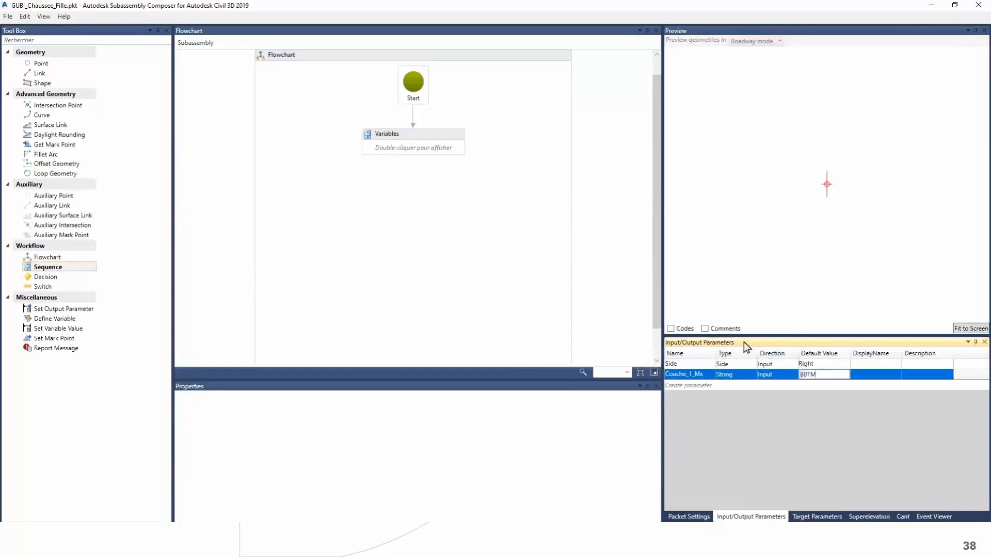
pyautogui.click(561, 293)
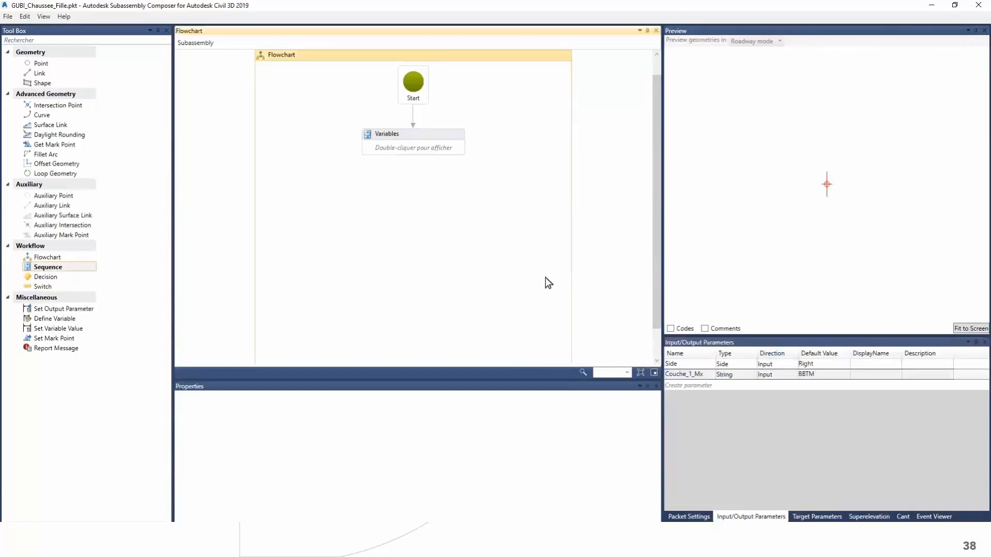
# Step: Copy the Couche_1_Code_PMhi, PMhe and PMbe variable definitions from GUBI_Chaussee.pkt into the Variables sequence of GUBI_Chaussee_Fille.pkt
pyautogui.doubleClick(366, 135)
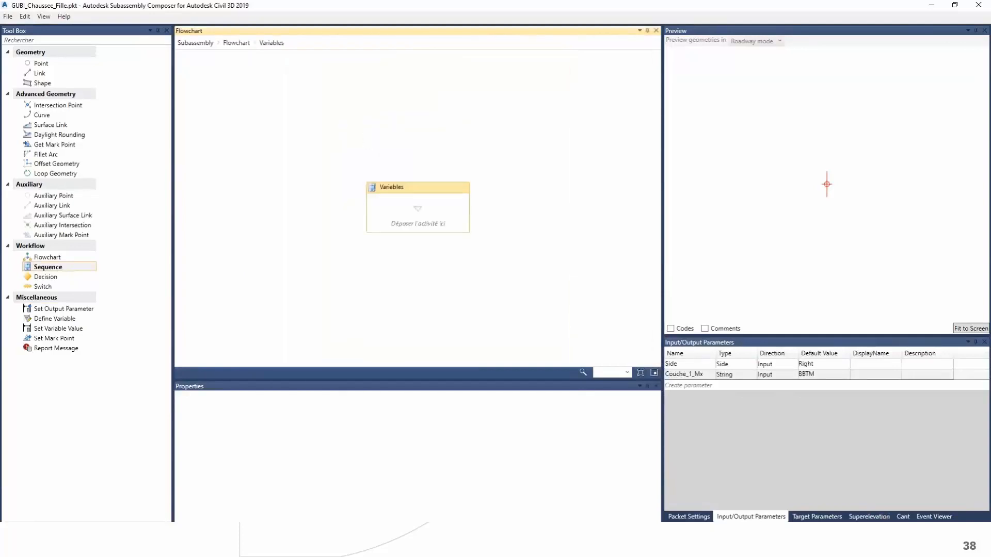
pyautogui.click(477, 502)
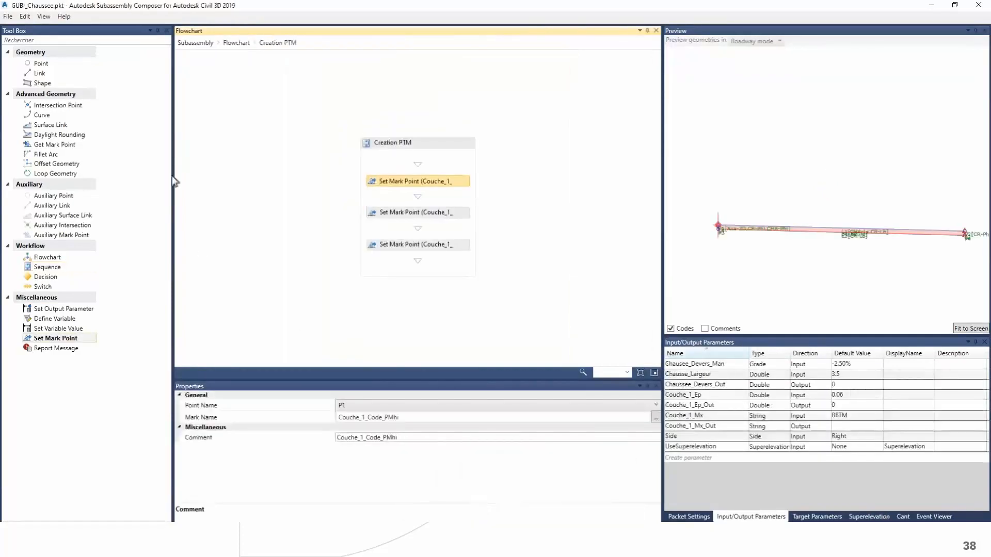
pyautogui.click(195, 42)
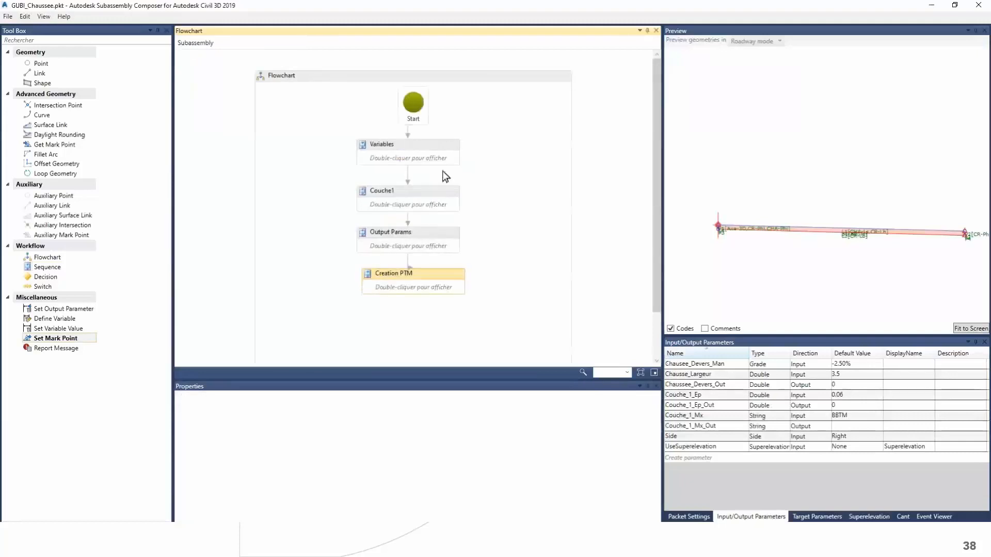
pyautogui.doubleClick(375, 152)
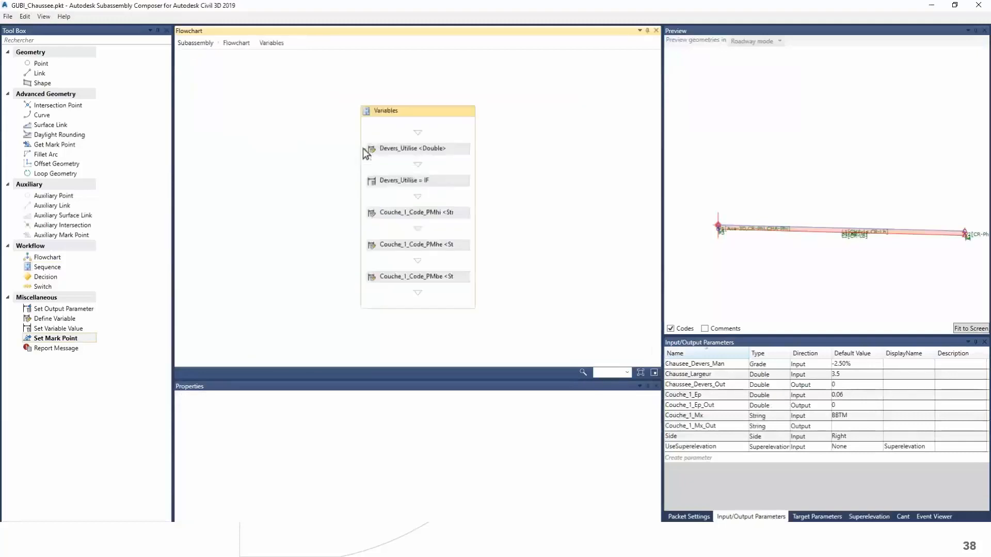
pyautogui.click(373, 213)
pyautogui.keyDown('ctrl'); pyautogui.click(372, 245); pyautogui.keyUp('ctrl')
pyautogui.keyDown('ctrl'); pyautogui.click(372, 277); pyautogui.keyUp('ctrl')
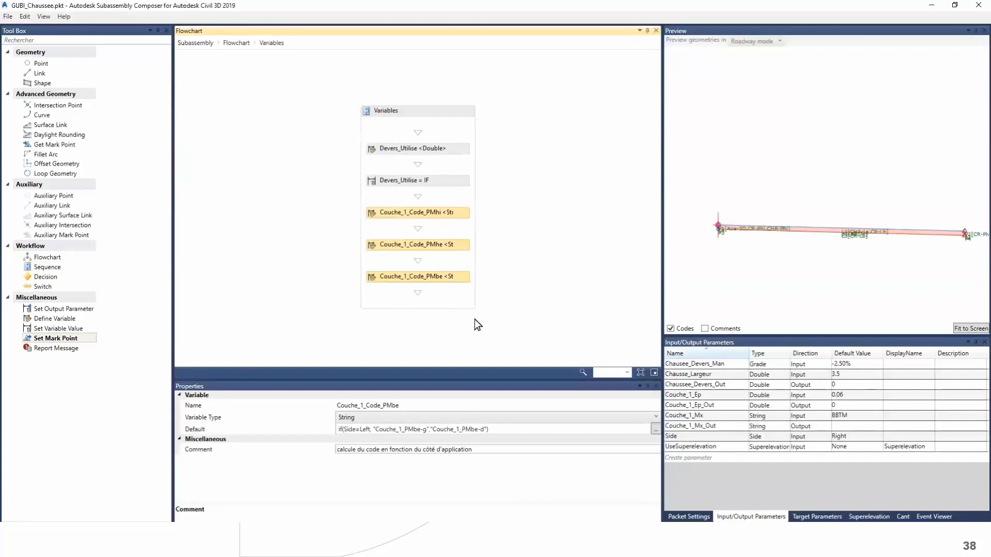
pyautogui.click(931, 5)
pyautogui.hotkey('ctrl', 'v')
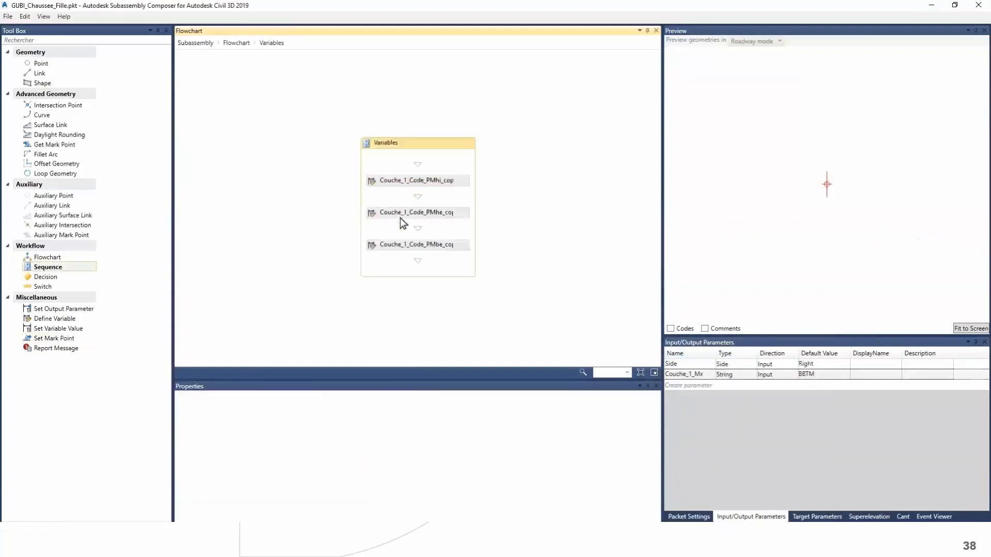
# Step: Remove the _copy suffix from the first pasted variable so that it is named Couche_1_Code_PMhi
pyautogui.click(466, 407)
pyautogui.press('BackSpace')
pyautogui.press('BackSpace')
pyautogui.press('BackSpace')
pyautogui.press('BackSpace')
pyautogui.press('BackSpace')
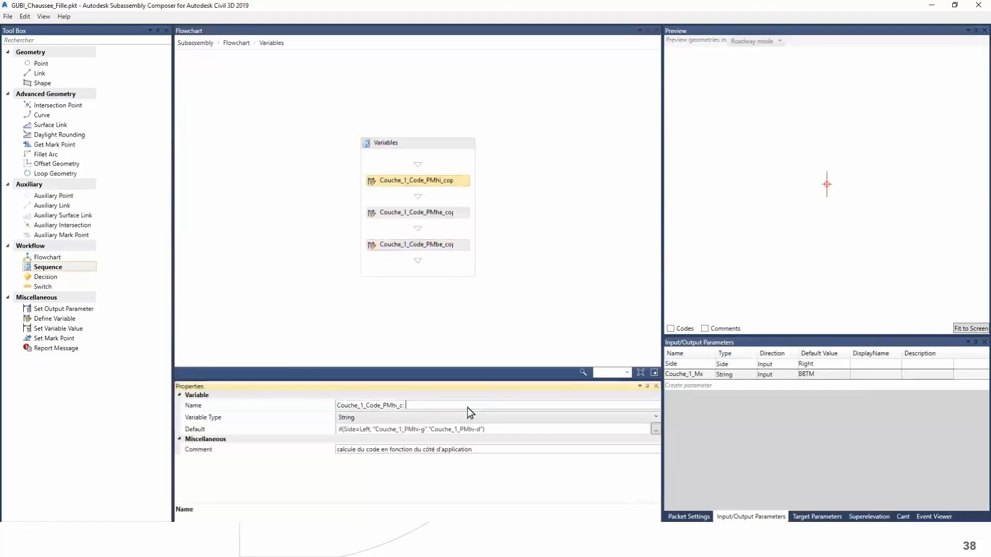
pyautogui.click(487, 359)
# Step: Rename the second pasted variable as Couche_1_Code_PMhe by removing its _copy suffix
pyautogui.click(428, 212)
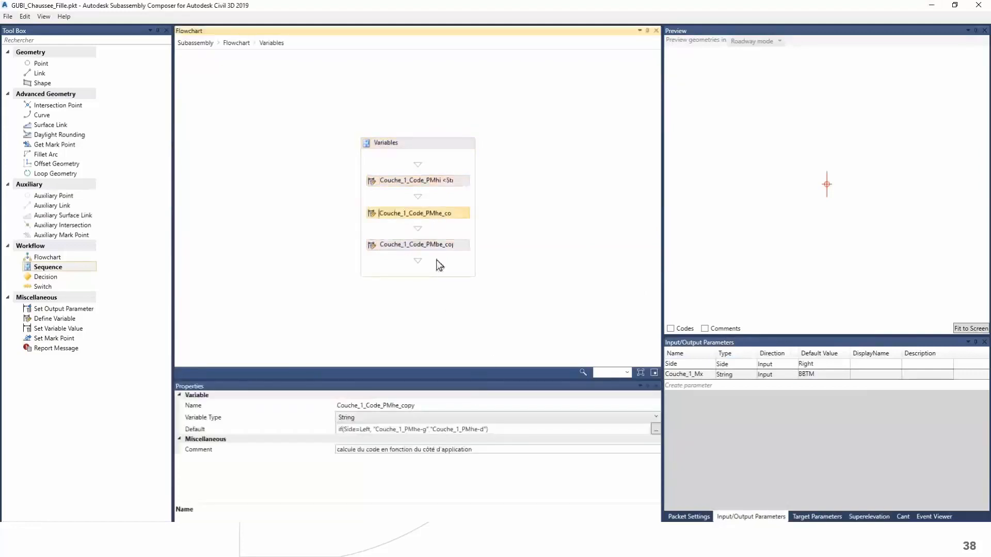
pyautogui.click(475, 408)
pyautogui.press('BackSpace')
pyautogui.press('BackSpace')
pyautogui.press('BackSpace')
pyautogui.press('BackSpace')
pyautogui.press('BackSpace')
# Step: Rename the third pasted variable as Couche_1_Code_PMbe by removing its _copy suffix
pyautogui.click(381, 246)
pyautogui.click(461, 407)
pyautogui.press('BackSpace')
pyautogui.press('BackSpace')
pyautogui.press('BackSpace')
pyautogui.press('BackSpace')
pyautogui.press('BackSpace')
pyautogui.click(507, 309)
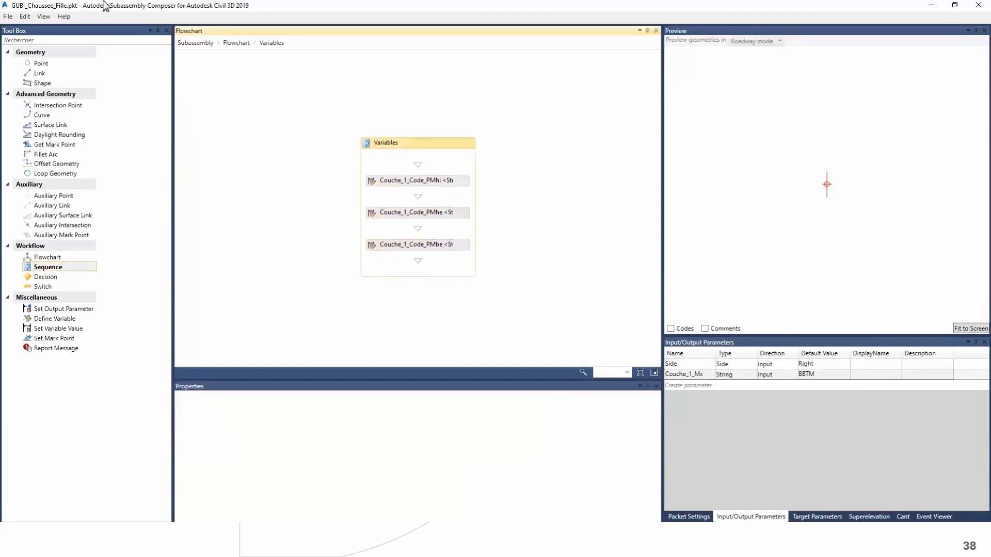
# Step: Add a sequence named Recherche PTM below Variables in the main flowchart and place an Auxiliary Mark Point inside it
pyautogui.click(237, 43)
pyautogui.moveTo(54, 267); pyautogui.dragTo(401, 187)
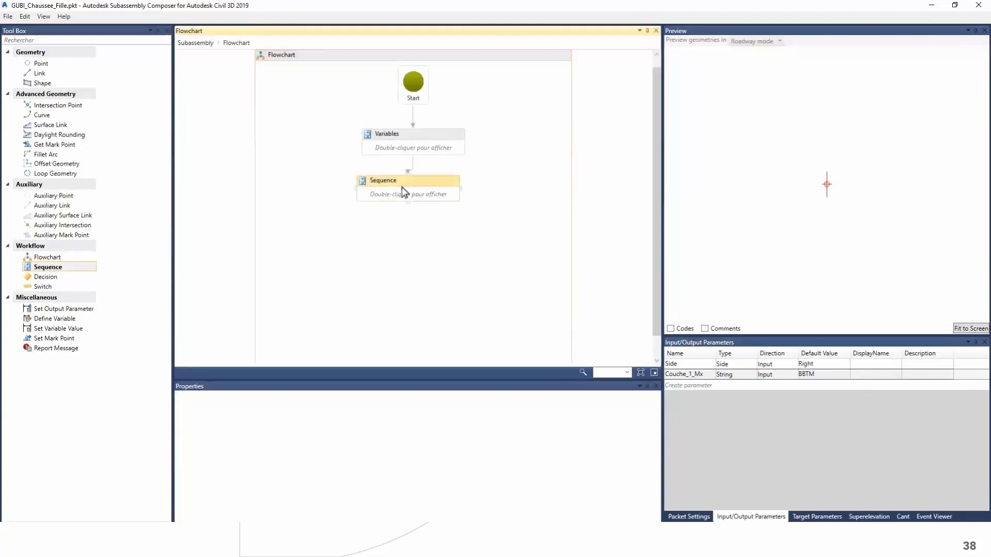
pyautogui.moveTo(362, 186); pyautogui.dragTo(368, 186)
pyautogui.click(425, 261)
pyautogui.doubleClick(372, 187)
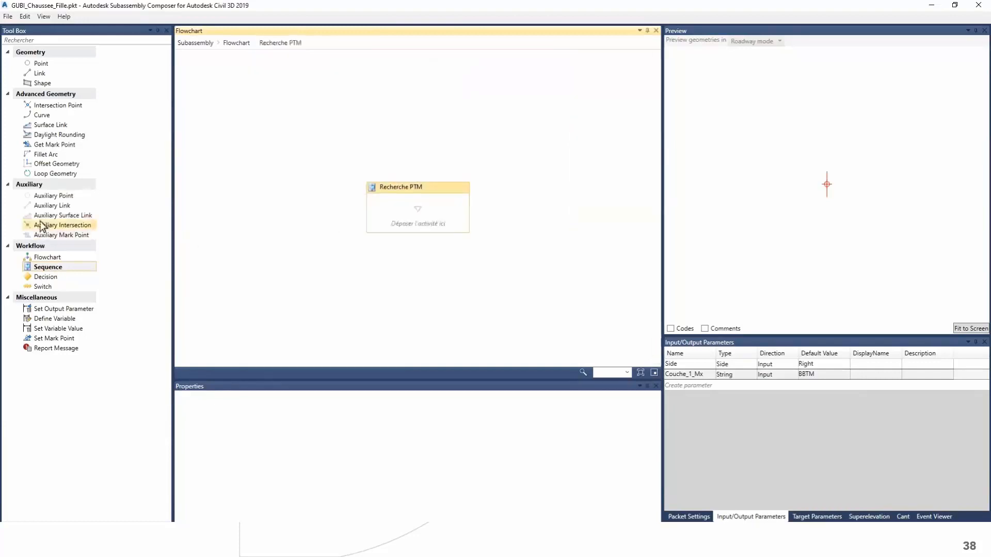
pyautogui.moveTo(50, 239); pyautogui.dragTo(435, 215)
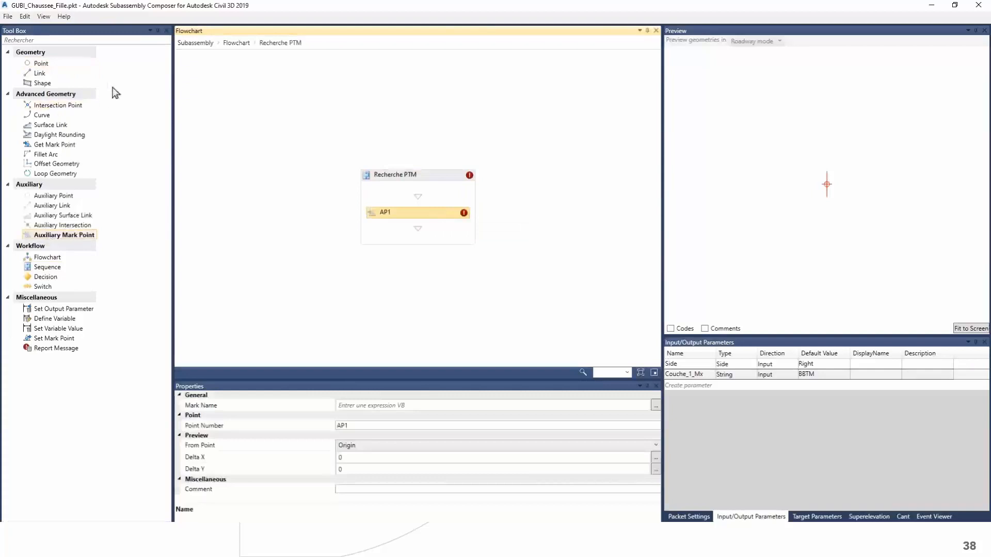
# Step: Copy the variable name Couche_1_Code_PMhi from the Variables sequence and set it as AP1's mark name in Recherche PTM
pyautogui.click(209, 44)
pyautogui.doubleClick(384, 175)
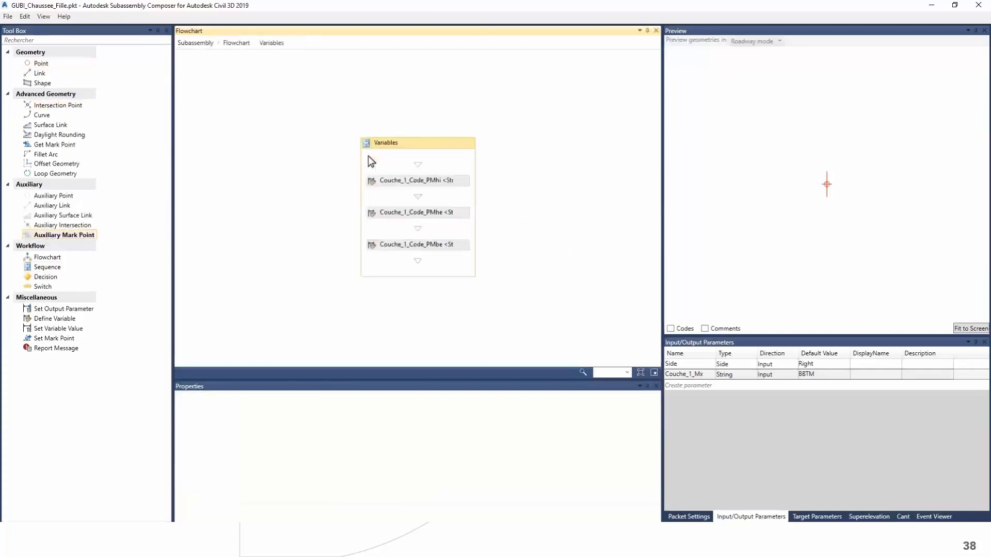
pyautogui.click(376, 182)
pyautogui.click(438, 403)
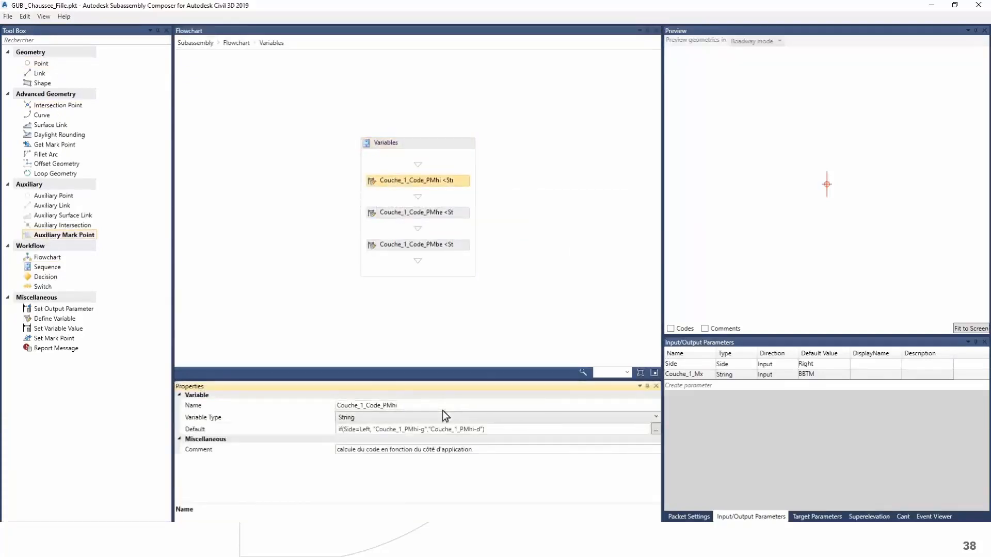
pyautogui.moveTo(430, 402); pyautogui.dragTo(315, 401)
pyautogui.hotkey('ctrl', 'c')
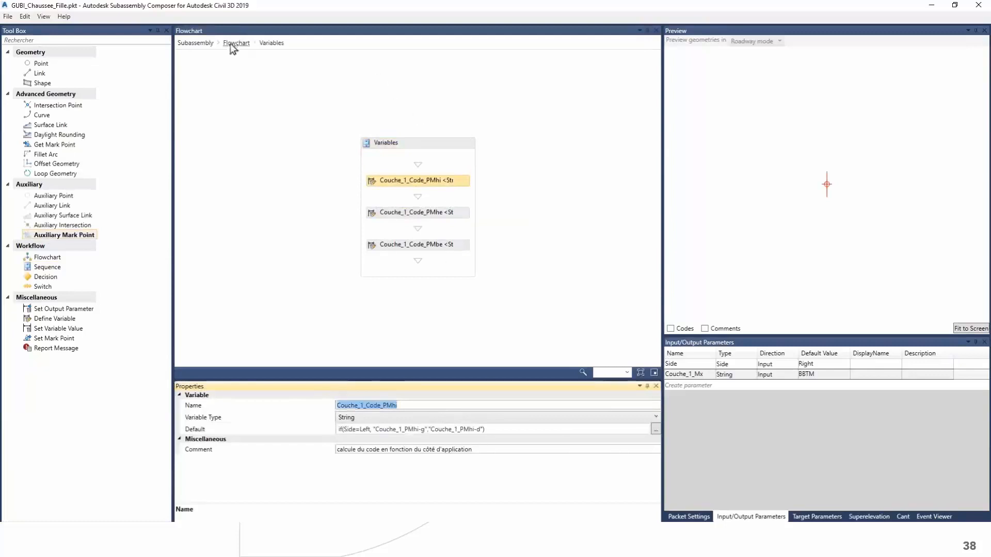
pyautogui.click(195, 43)
pyautogui.doubleClick(372, 204)
pyautogui.click(372, 212)
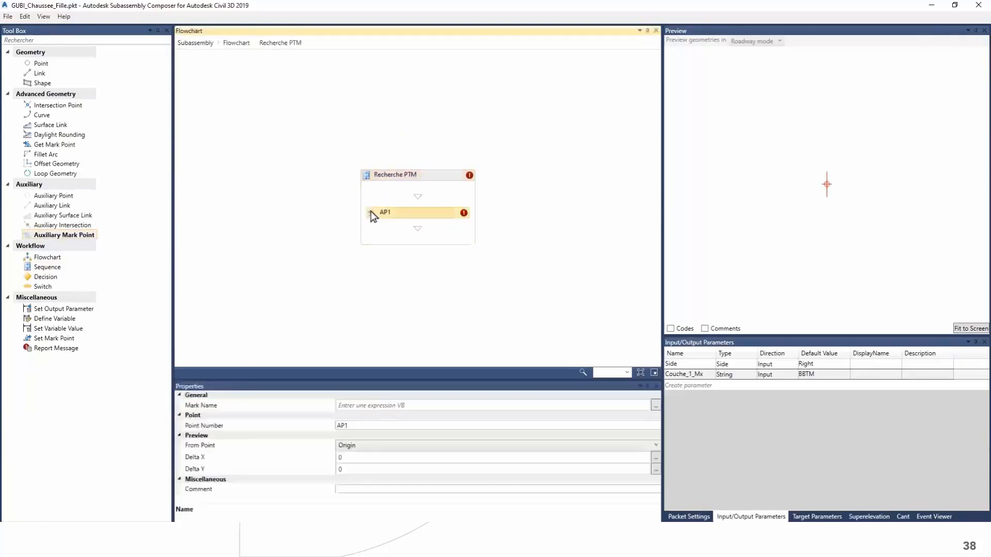
pyautogui.click(398, 406)
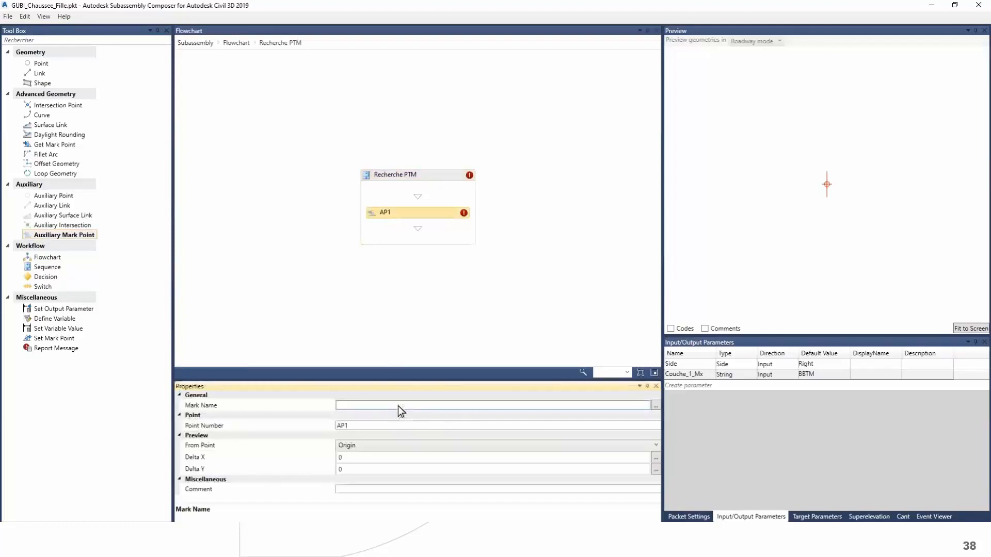
pyautogui.hotkey('ctrl', 'v')
pyautogui.click(417, 349)
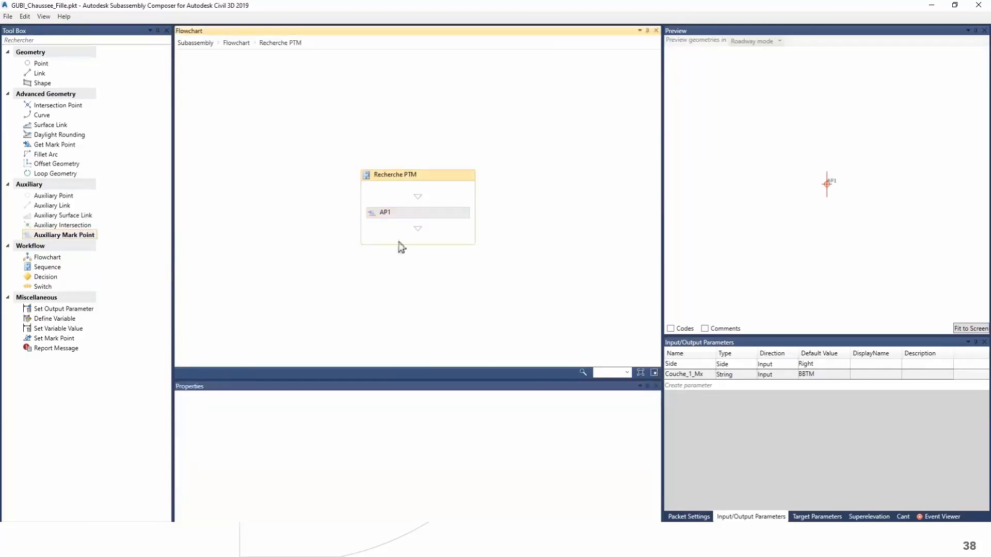
pyautogui.click(374, 215)
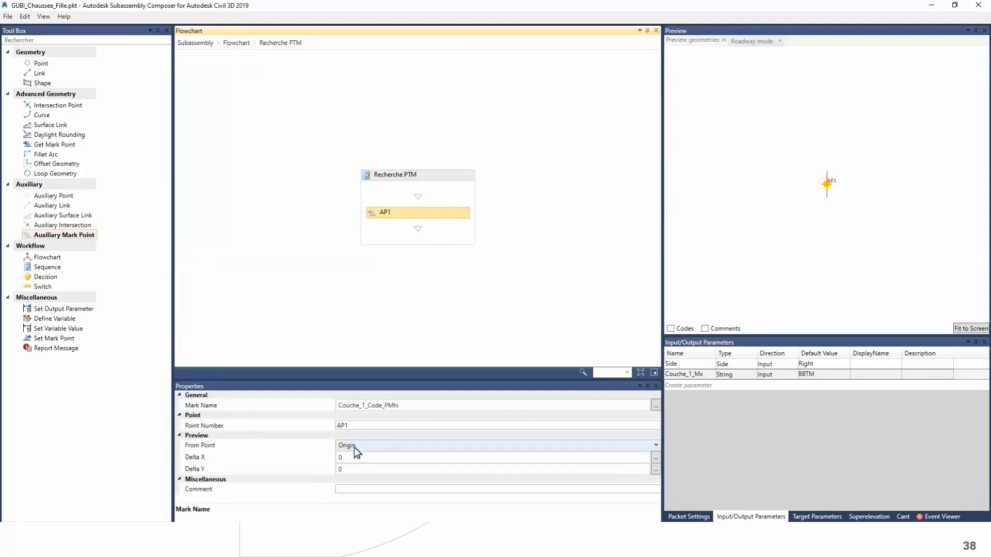
pyautogui.click(363, 470)
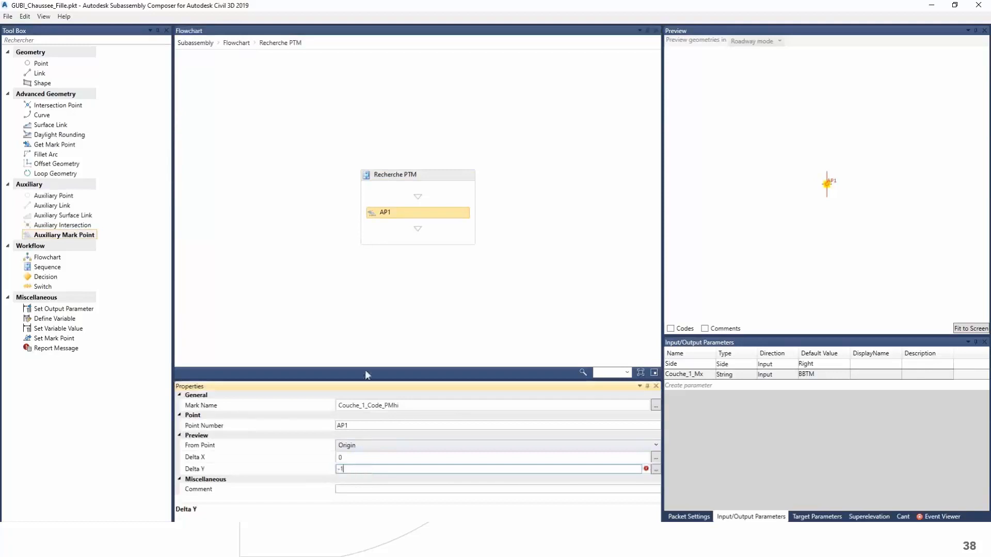
pyautogui.click(413, 290)
pyautogui.click(413, 213)
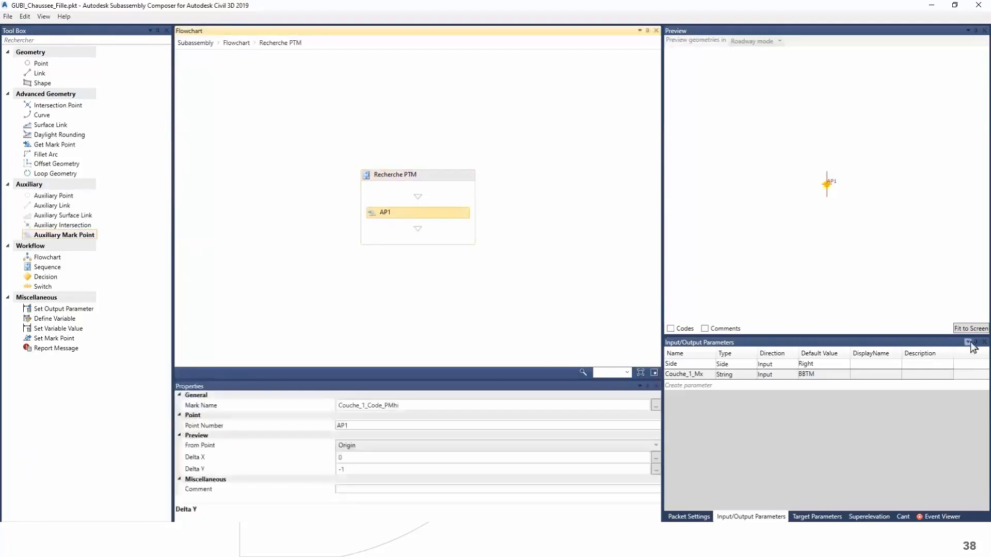
pyautogui.click(971, 330)
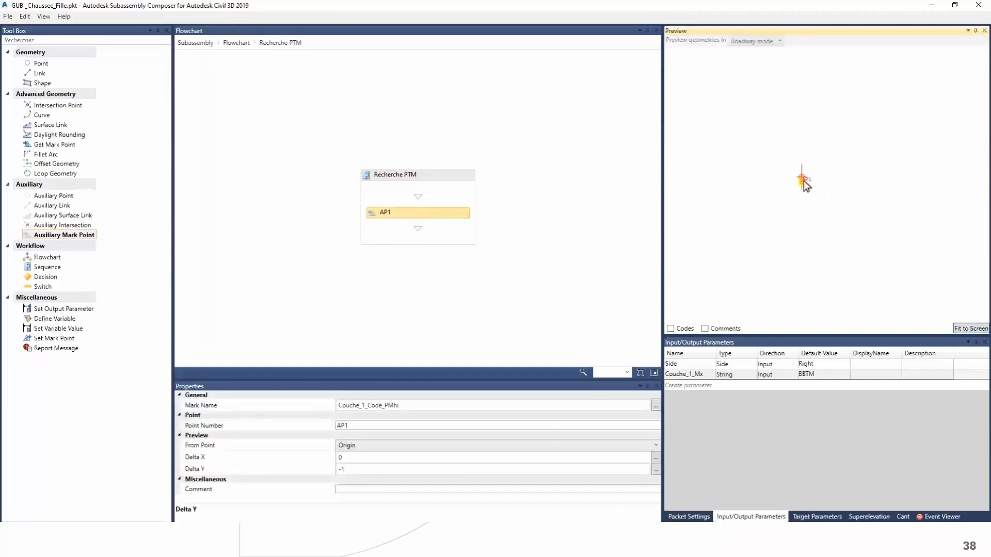
# Step: Set AP1's preview offsets to Delta X -1 and Delta Y 0 from the origin
pyautogui.click(379, 470)
pyautogui.write('0')
pyautogui.click(370, 456)
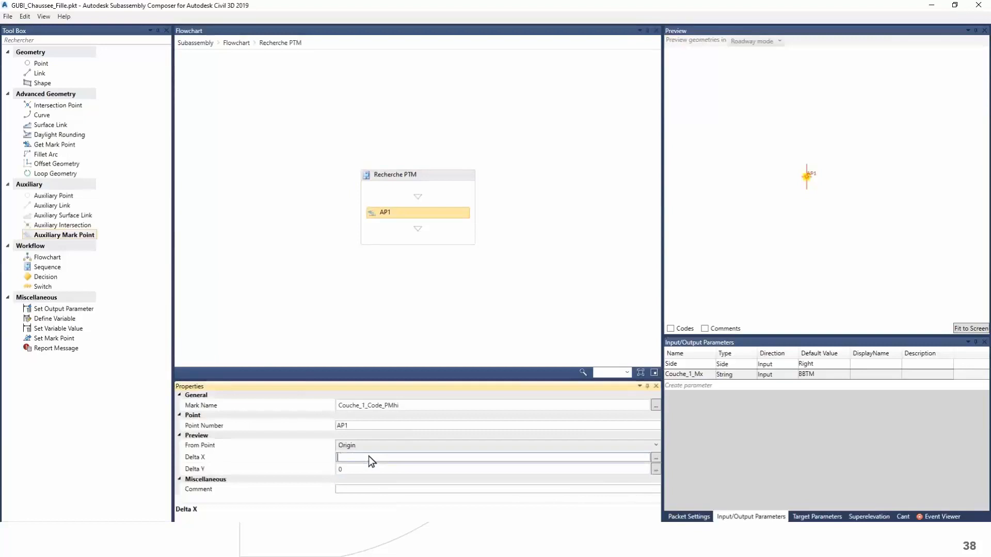
pyautogui.click(356, 332)
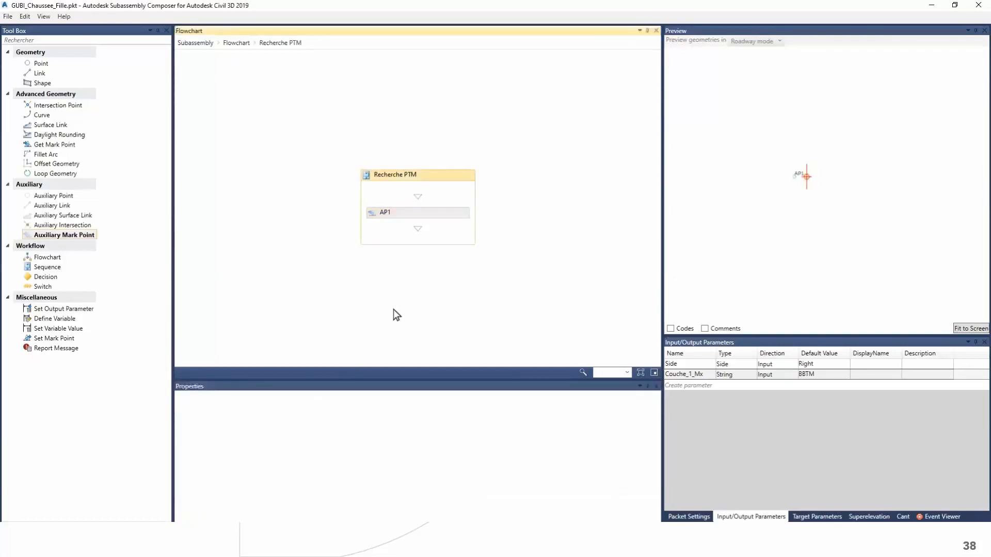
# Step: Add a second Auxiliary Mark Point below AP1 in Recherche PTM with the mark name Couche_1_Code_PMhe
pyautogui.click(59, 235)
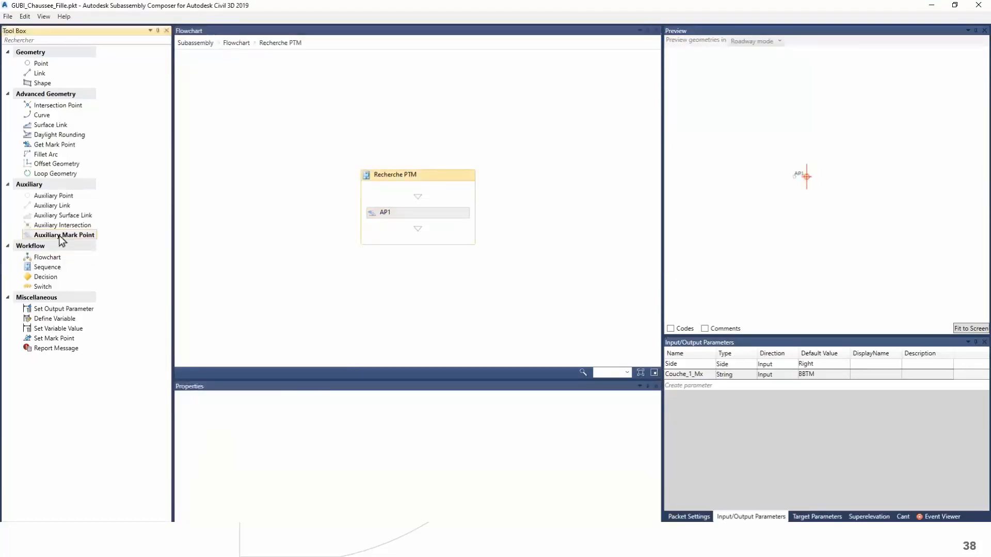
pyautogui.moveTo(365, 258); pyautogui.dragTo(423, 233)
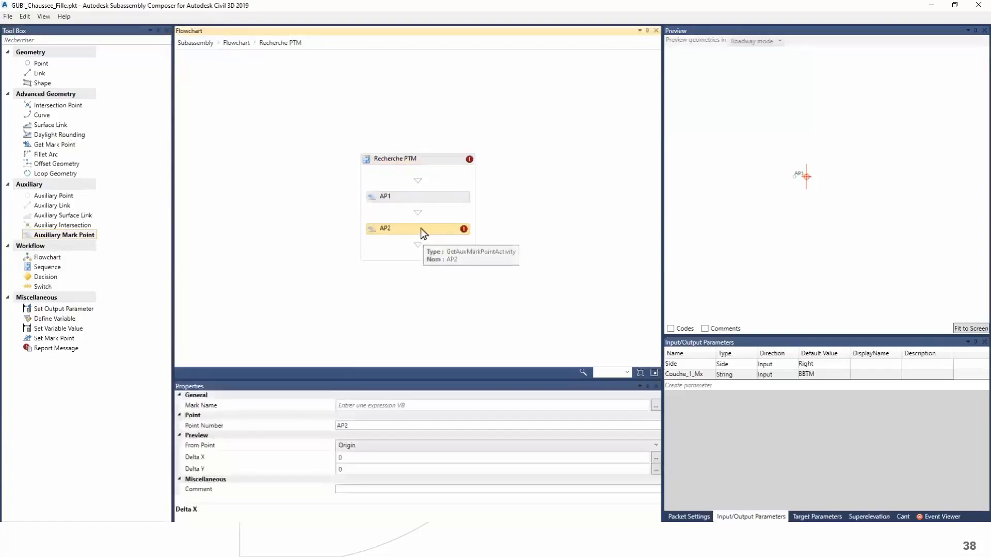
pyautogui.click(399, 406)
pyautogui.write('Couche_1_Code_PMhe')
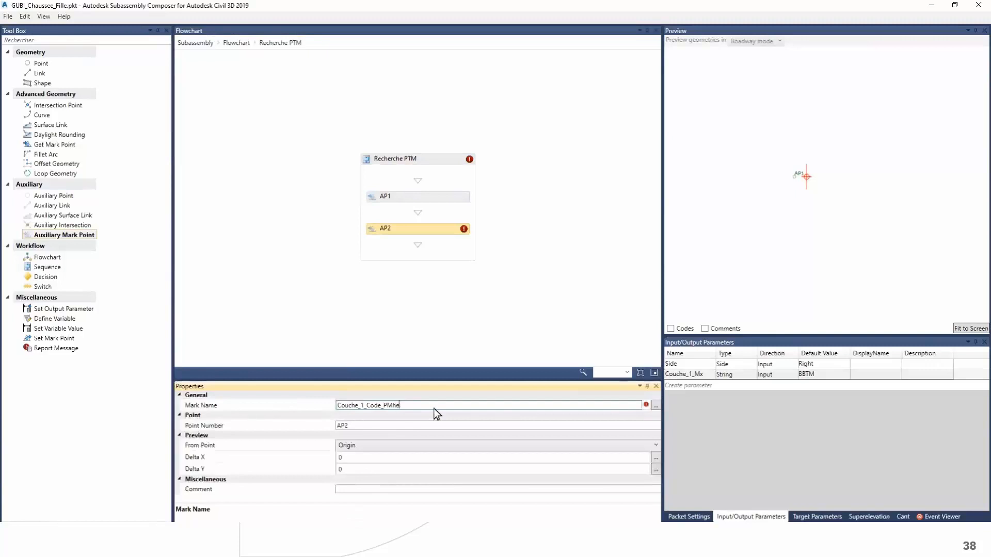
# Step: Give AP1 the comment "Bord Gauche Chaussée"
pyautogui.click(379, 198)
pyautogui.click(370, 491)
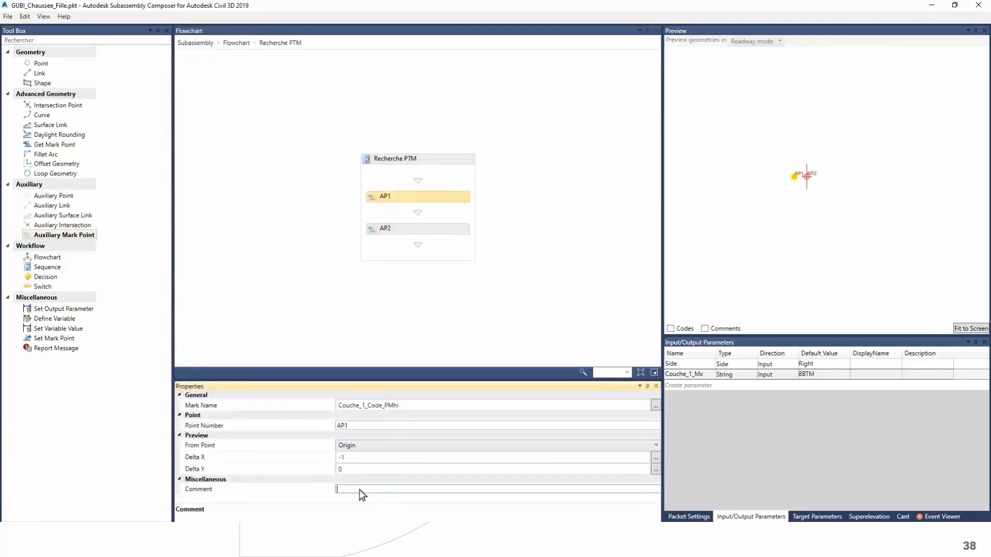
pyautogui.write('Bord Gauche Chaussée')
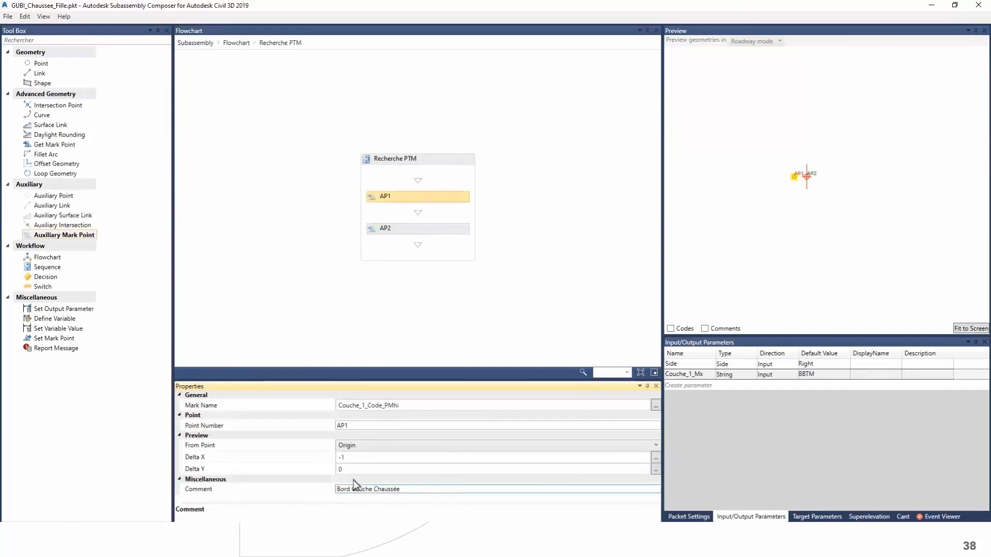
pyautogui.click(410, 319)
# Step: Give AP2 the comment "Bord droit chaussée"
pyautogui.click(373, 228)
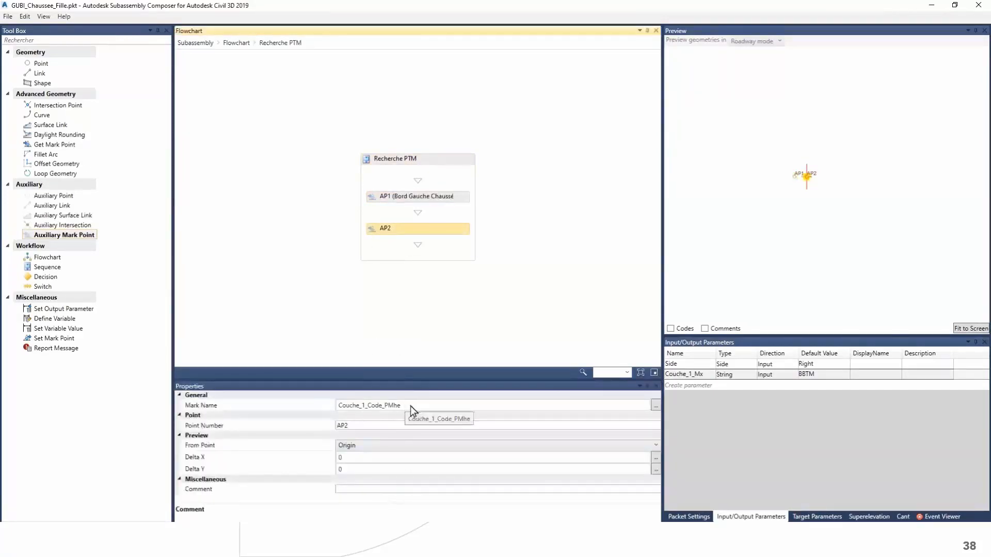
pyautogui.click(367, 493)
pyautogui.write('Bord droit chaussée')
pyautogui.click(373, 309)
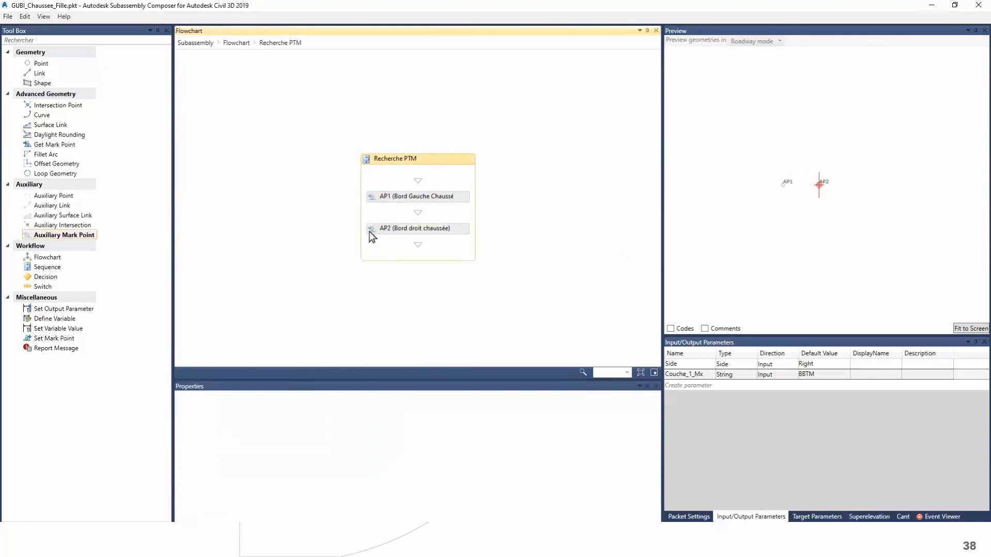
# Step: Add a third Auxiliary Mark Point below AP2 and preview it from point AP2 with Delta Y -0.5
pyautogui.moveTo(77, 236); pyautogui.dragTo(383, 255)
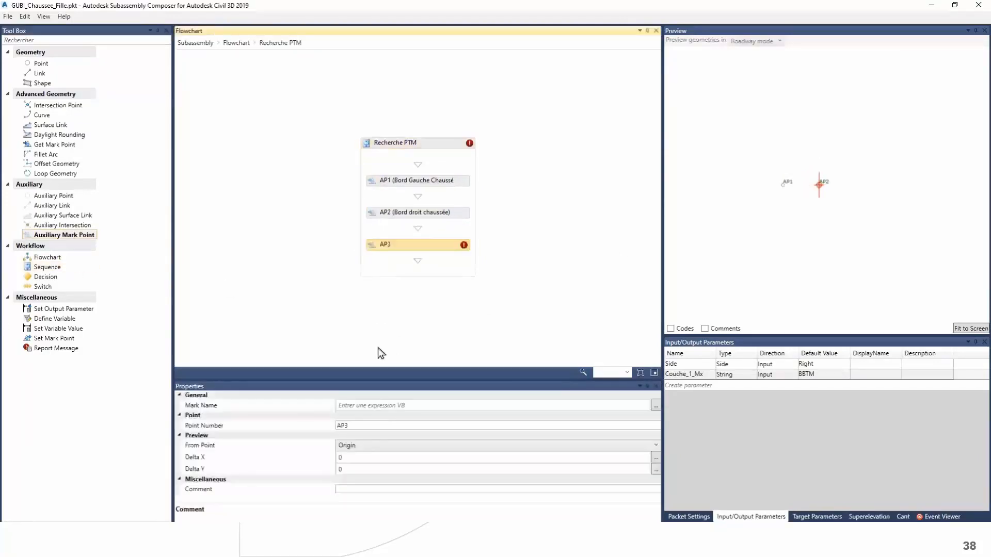
pyautogui.click(377, 445)
pyautogui.click(378, 468)
pyautogui.click(369, 470)
pyautogui.write('-0.5')
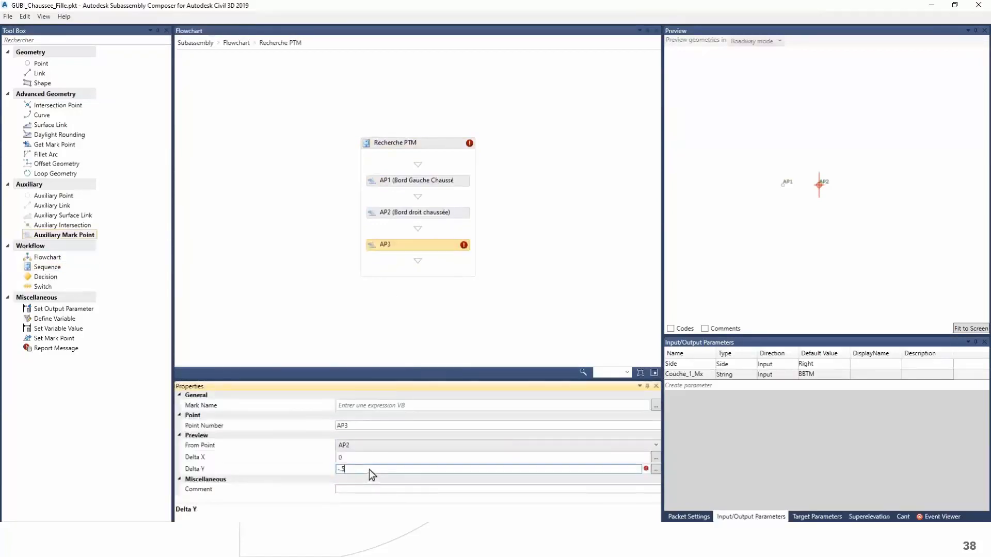
# Step: Set AP3's mark name to Couche_1_Code_PMbe and its comment to "point épaisseur chaussée"
pyautogui.click(378, 406)
pyautogui.write('Couche_1_Code_PMBE')
pyautogui.press('BackSpace')
pyautogui.press('BackSpace')
pyautogui.write('be')
pyautogui.click(366, 493)
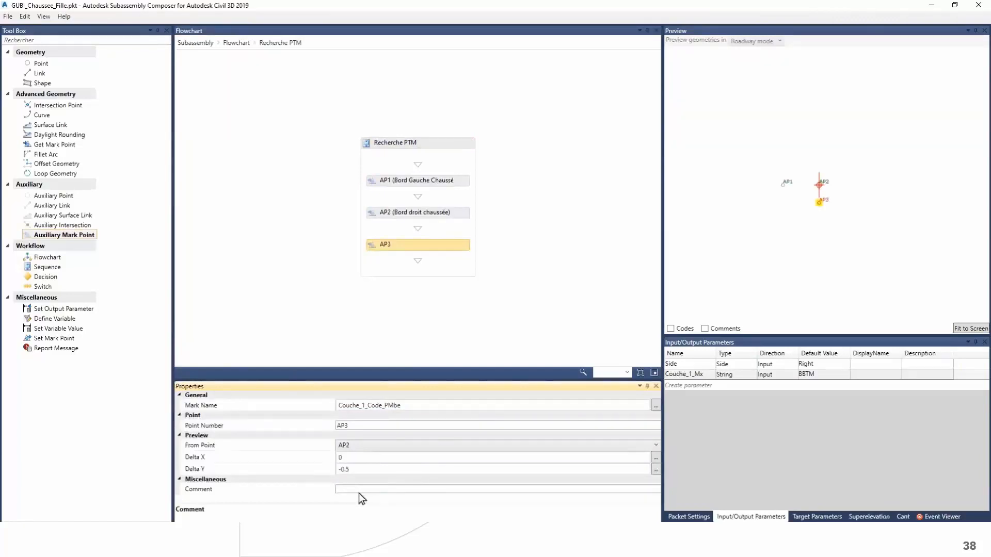
pyautogui.write('point ')
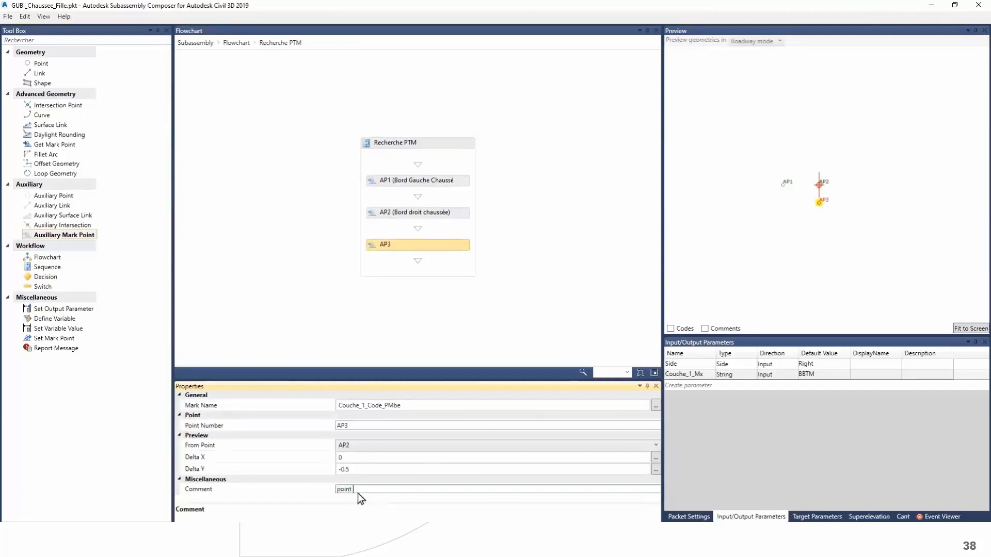
pyautogui.write('épaisseur chaussée')
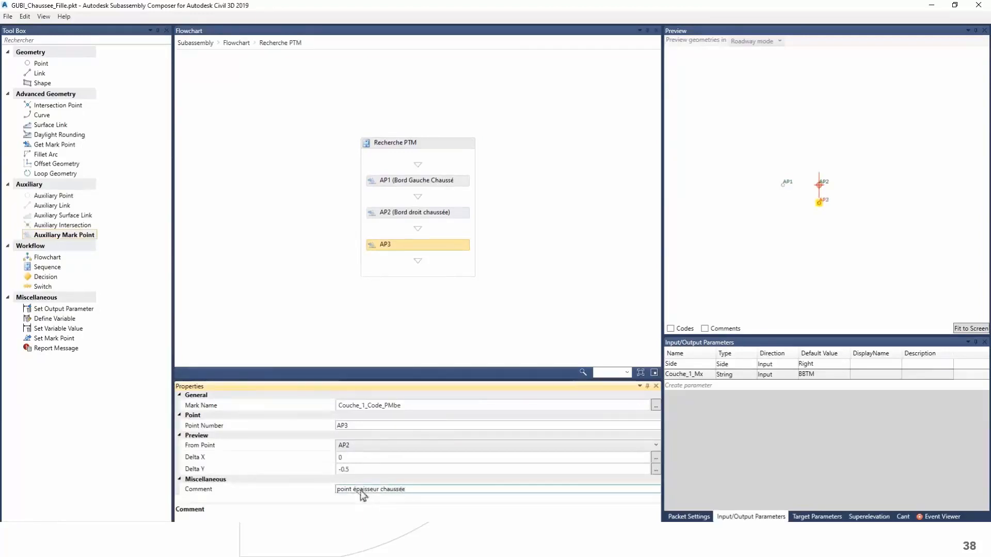
pyautogui.click(401, 332)
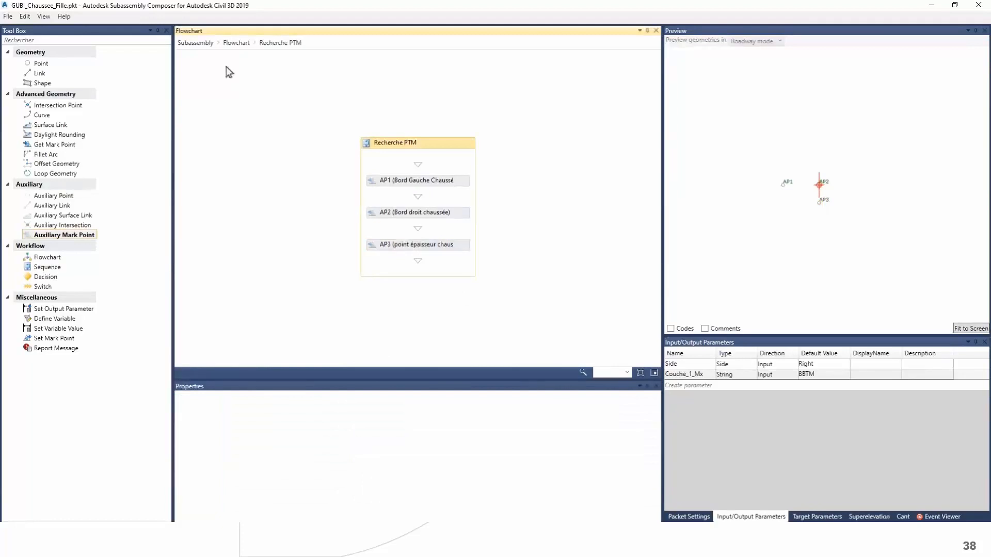
# Step: Add a sequence named Calcul Valeurs below Recherche PTM in the main flowchart
pyautogui.click(241, 44)
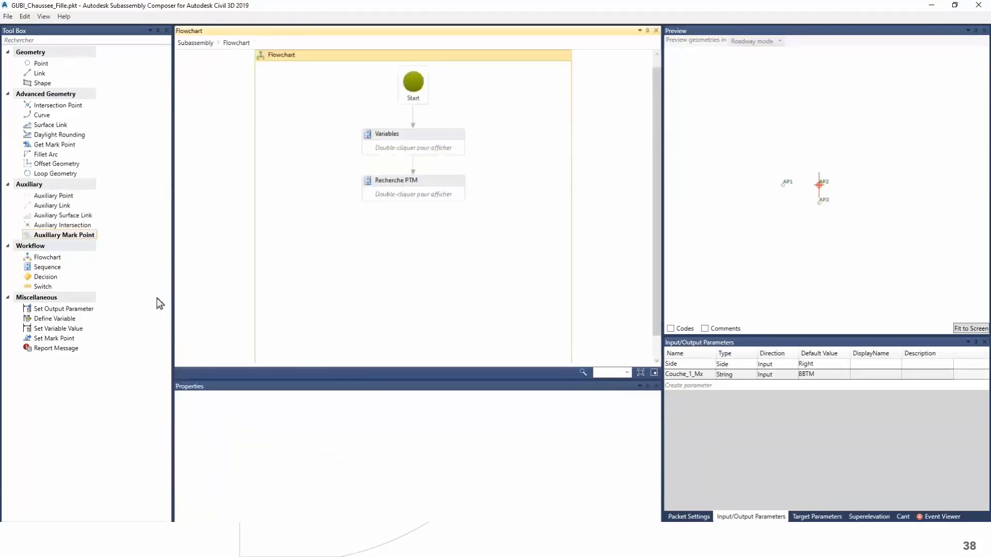
pyautogui.click(63, 266)
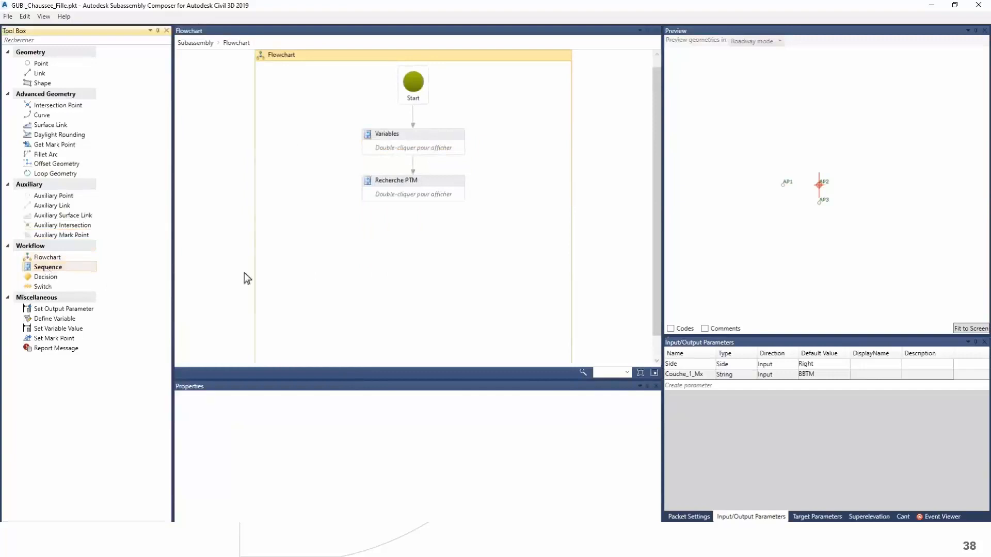
pyautogui.moveTo(414, 228); pyautogui.dragTo(413, 228)
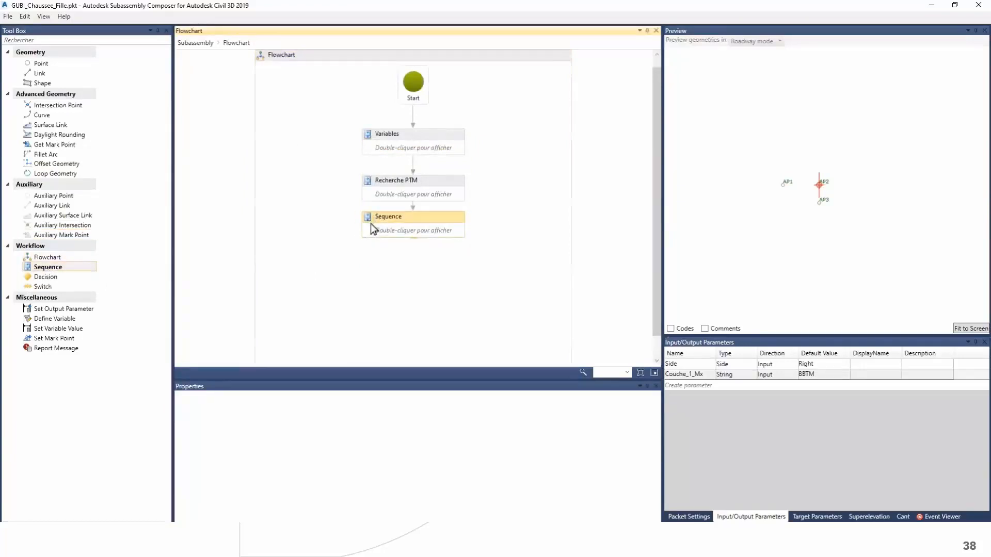
pyautogui.doubleClick(389, 222)
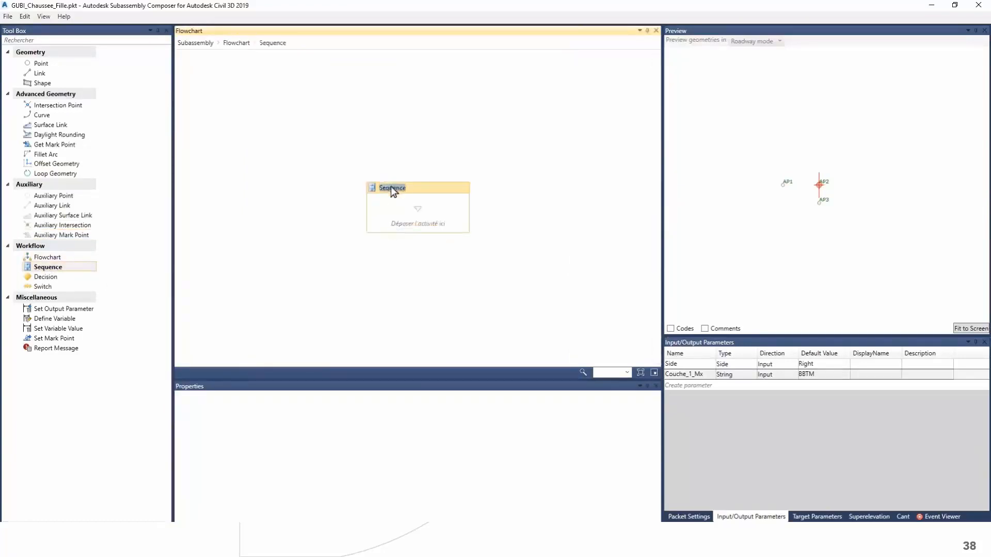
pyautogui.write('Calcul Valeurs')
pyautogui.press('Return')
# Step: Define a variable named Couche_1_Ep of type Double at the end of the Variables sequence
pyautogui.click(195, 43)
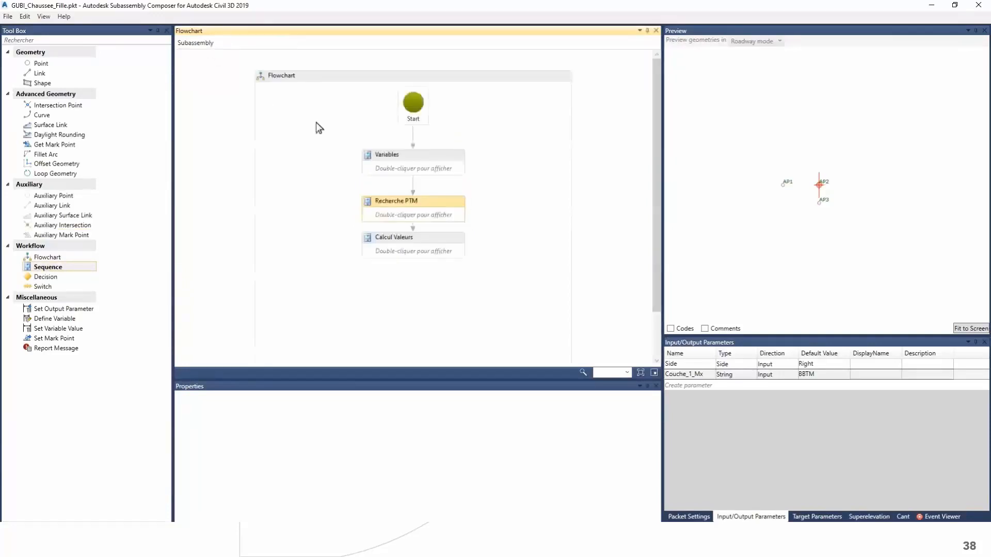
pyautogui.doubleClick(369, 156)
pyautogui.moveTo(46, 320); pyautogui.dragTo(395, 264)
pyautogui.click(384, 401)
pyautogui.write('Ch')
pyautogui.write('uche_1_')
pyautogui.write('p')
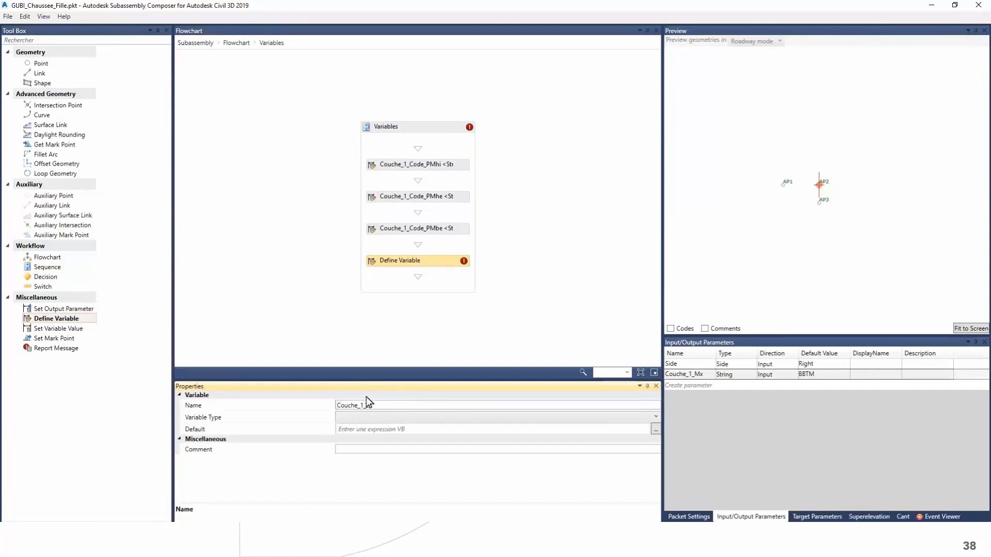
pyautogui.click(356, 417)
pyautogui.click(358, 443)
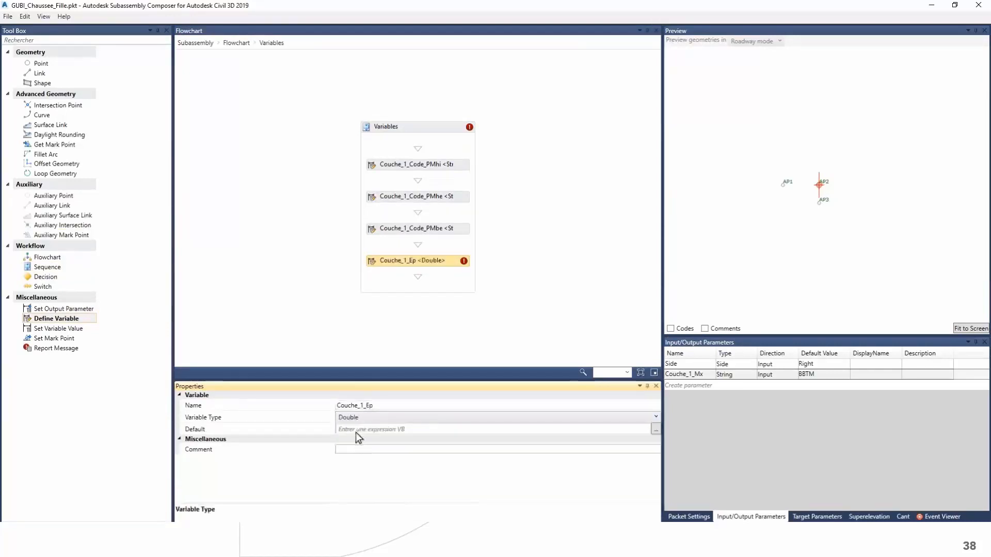
pyautogui.click(339, 341)
# Step: Define a variable named Chaussee_Devers_Utilise of type Double at the end of the Variables sequence
pyautogui.click(56, 324)
pyautogui.moveTo(55, 323); pyautogui.dragTo(417, 277)
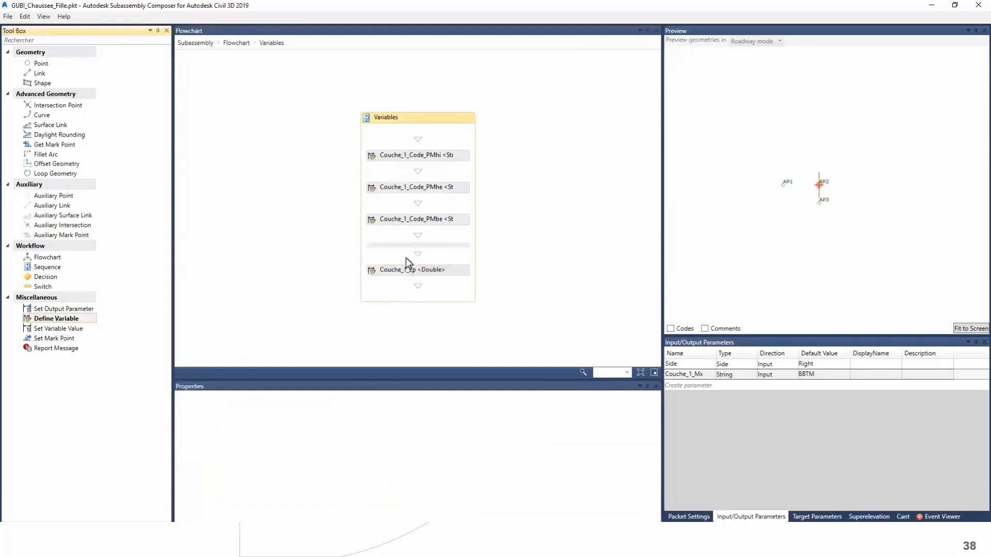
pyautogui.click(389, 406)
pyautogui.write('Chauss')
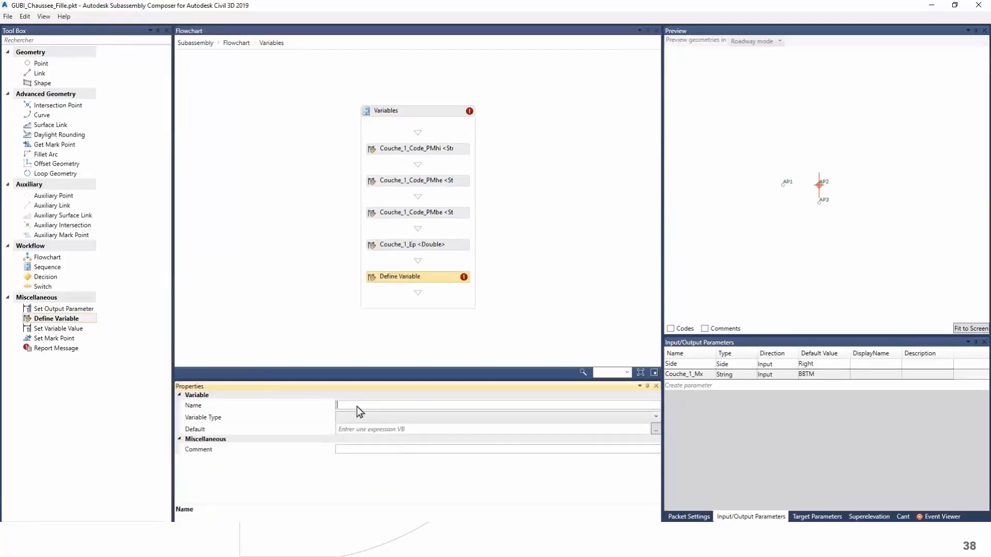
pyautogui.write('ee_Devers_Utilis')
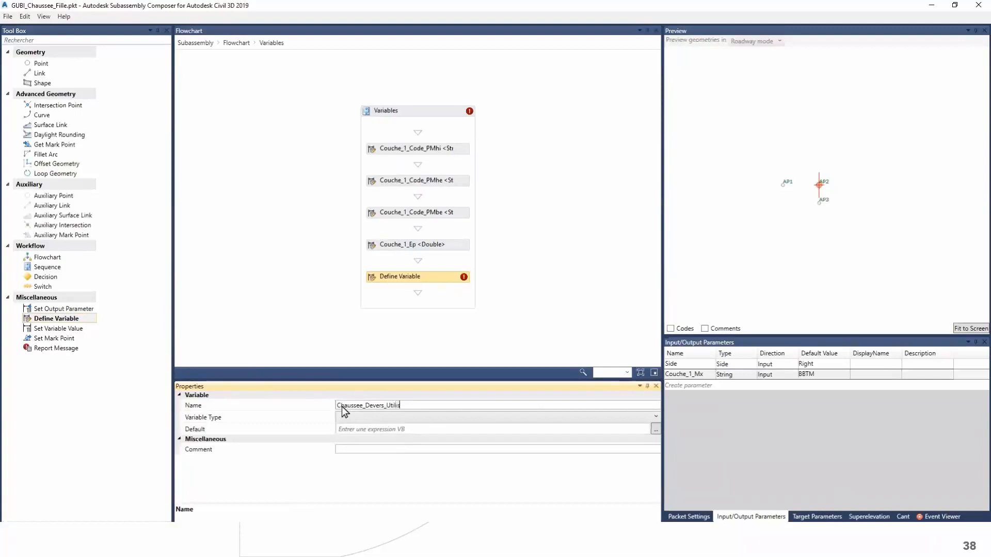
pyautogui.click(394, 416)
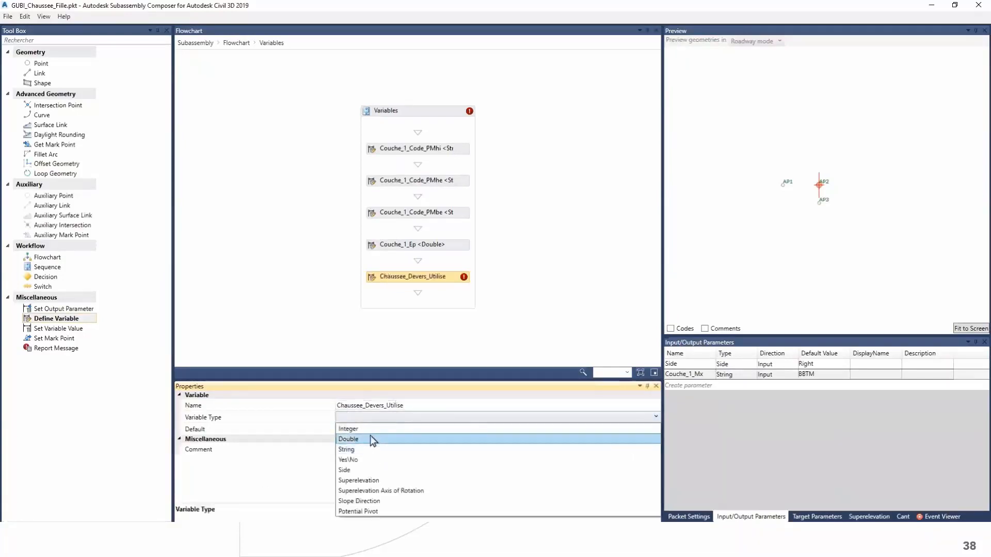
pyautogui.click(370, 438)
pyautogui.click(390, 429)
pyautogui.click(324, 344)
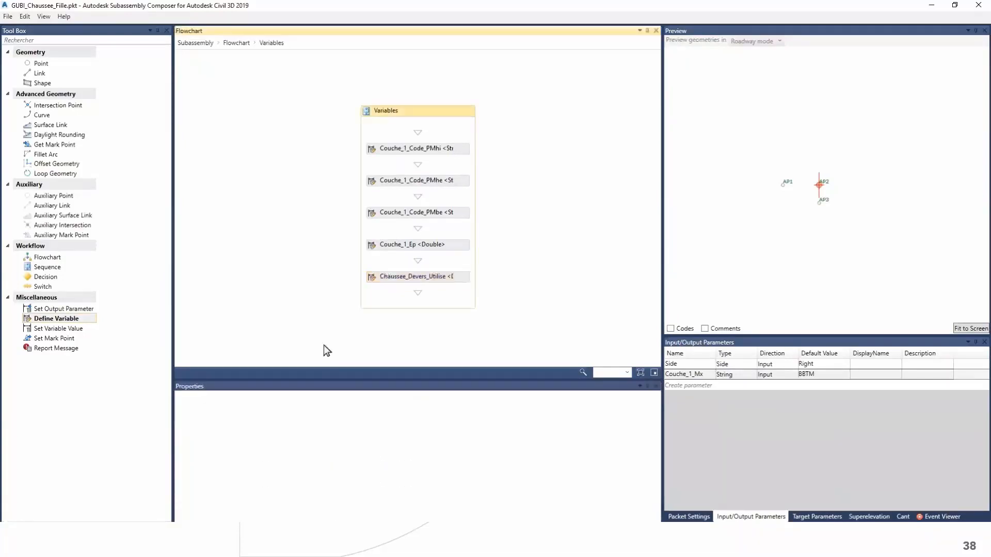
# Step: Add a Set Variable Value element to the Calcul Valeurs sequence and assign it to the variable Couche_1_Ep
pyautogui.click(237, 42)
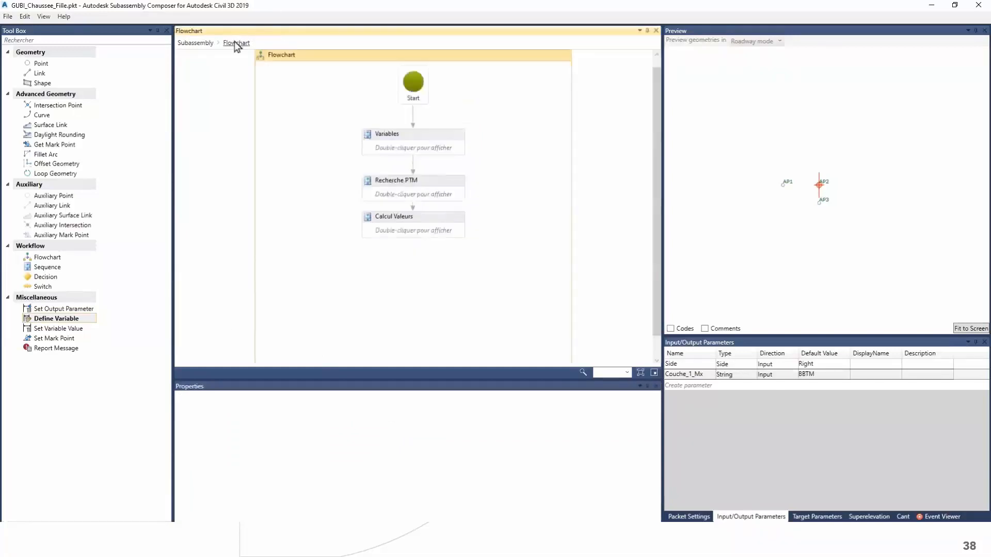
pyautogui.doubleClick(375, 217)
pyautogui.moveTo(57, 328); pyautogui.dragTo(394, 220)
pyautogui.scroll(3, 826, 187)
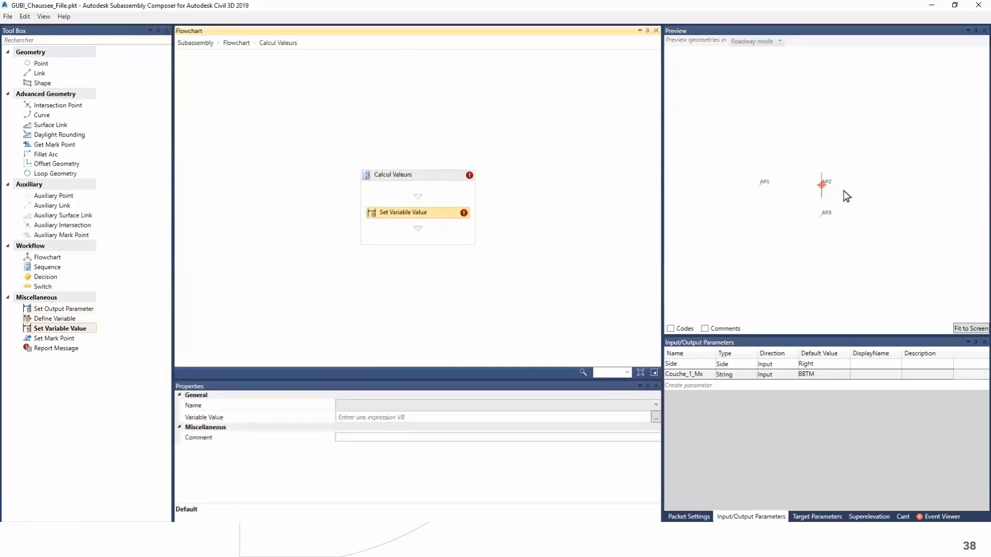
pyautogui.click(364, 407)
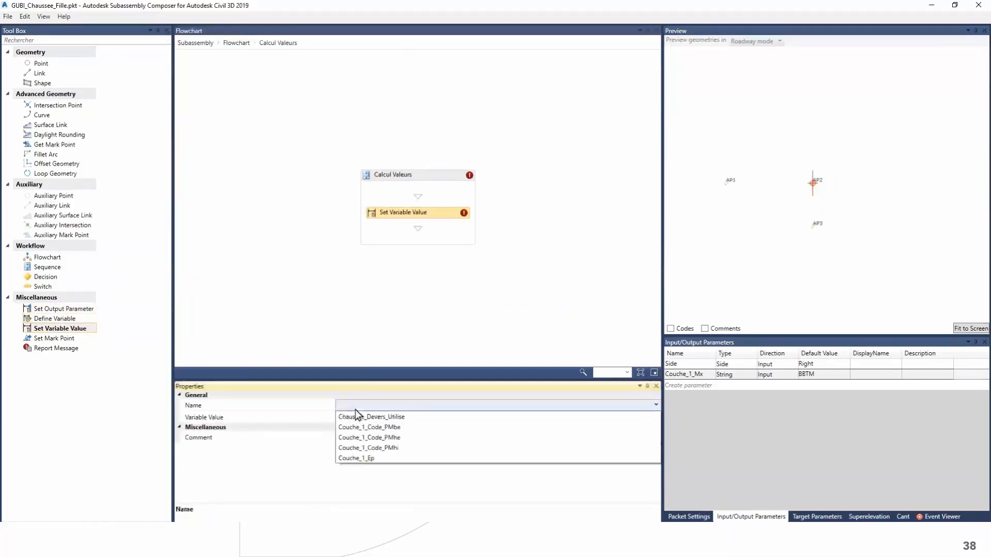
pyautogui.click(380, 457)
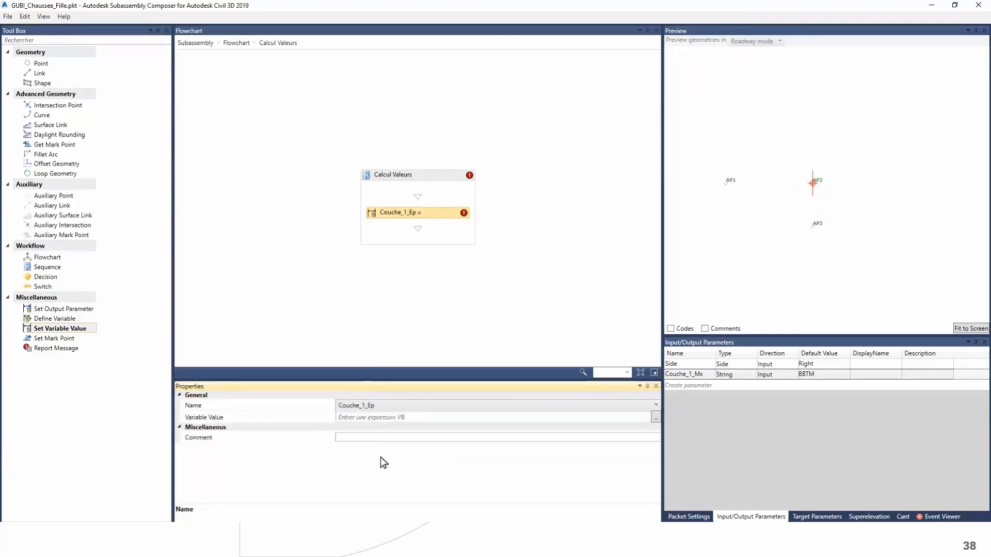
# Step: Set the value of Couche_1_Ep to the expression AP2.Y-AP3.Y
pyautogui.click(376, 416)
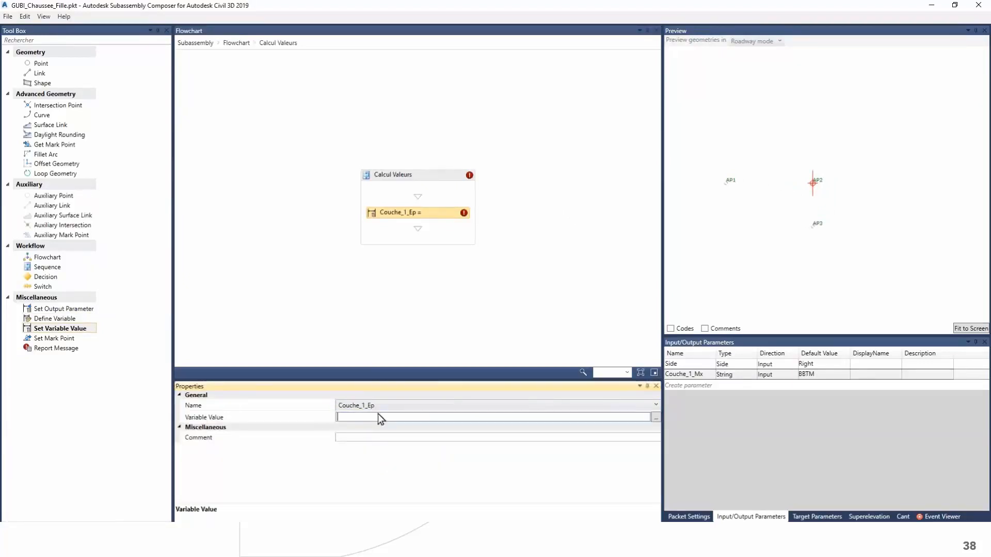
pyautogui.write('ap2')
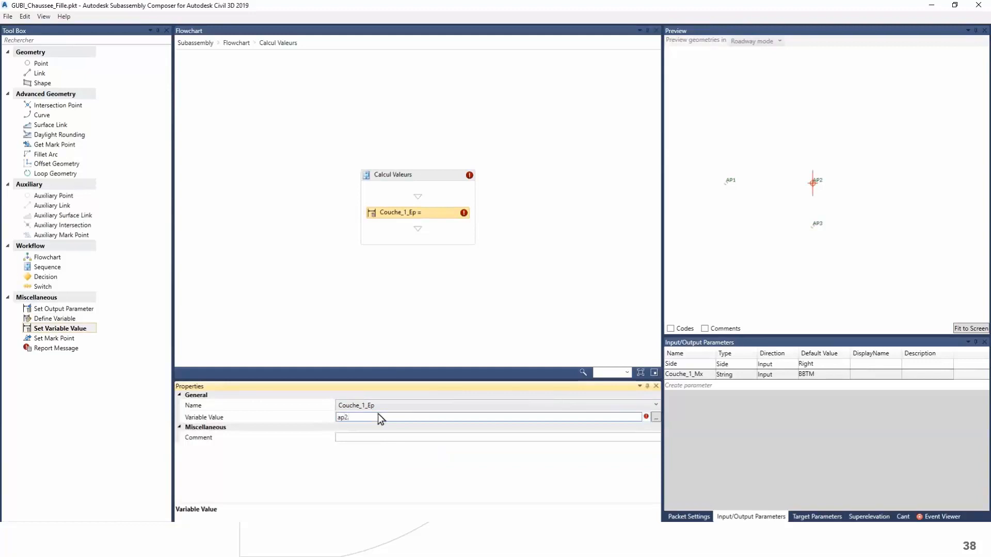
pyautogui.write('.Y-ap')
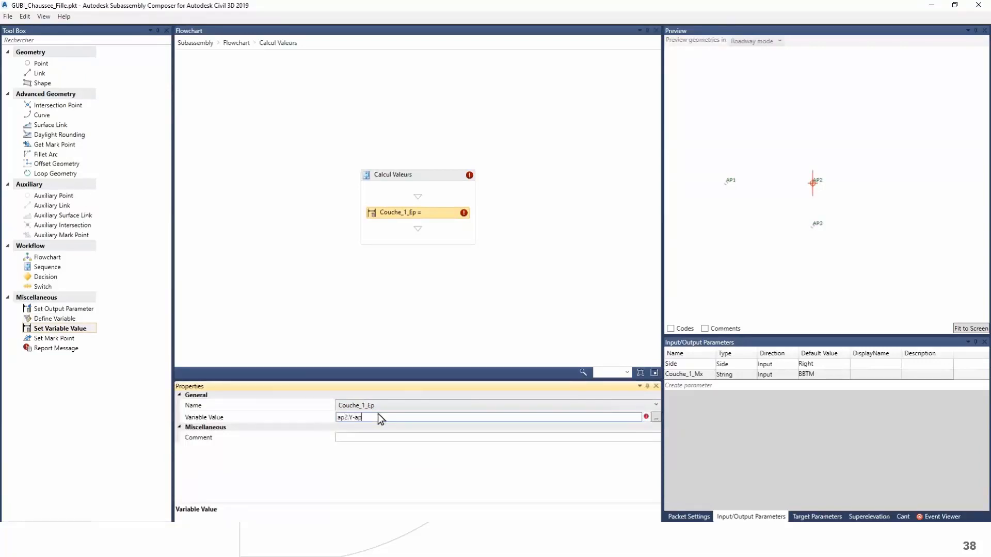
pyautogui.write('3.y')
pyautogui.click(360, 435)
pyautogui.click(389, 414)
pyautogui.press('Delete')
pyautogui.press('Delete')
pyautogui.write('AP')
pyautogui.press('Delete')
pyautogui.press('Delete')
pyautogui.write('AP')
pyautogui.press('Right')
pyautogui.press('Right')
pyautogui.press('Delete')
pyautogui.write('Y')
pyautogui.click(389, 438)
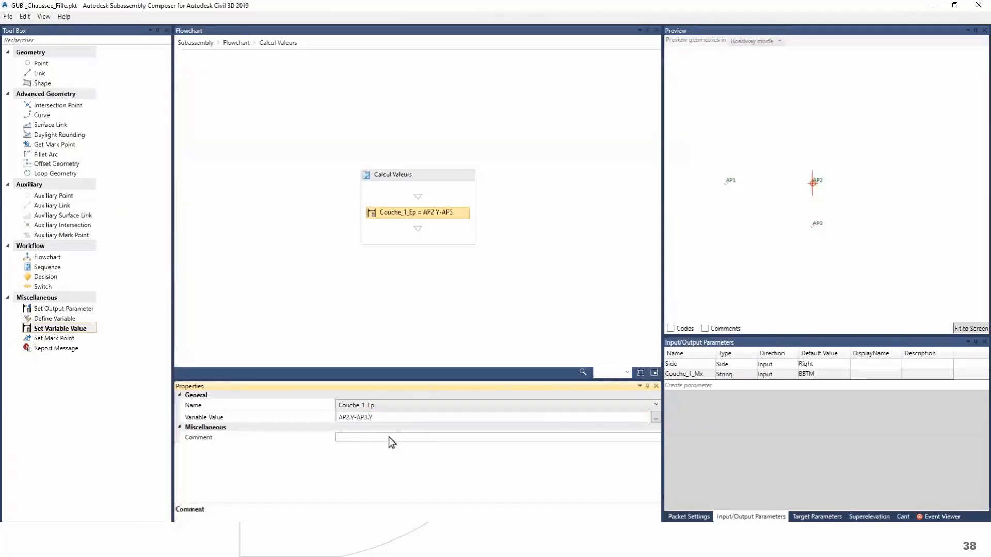
pyautogui.click(819, 223)
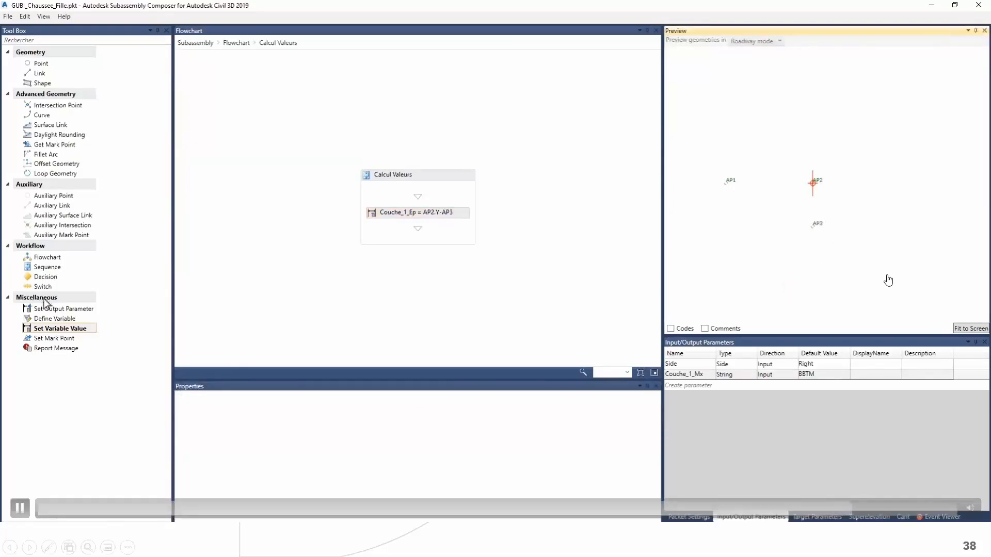
# Step: Add a second Set Variable Value element below Couche_1_Ep that sets Chaussee_Devers_Utilise to AP1.SlopeTo("AP2")
pyautogui.moveTo(57, 328); pyautogui.dragTo(408, 235)
pyautogui.click(382, 407)
pyautogui.click(397, 414)
pyautogui.click(381, 417)
pyautogui.write('AP')
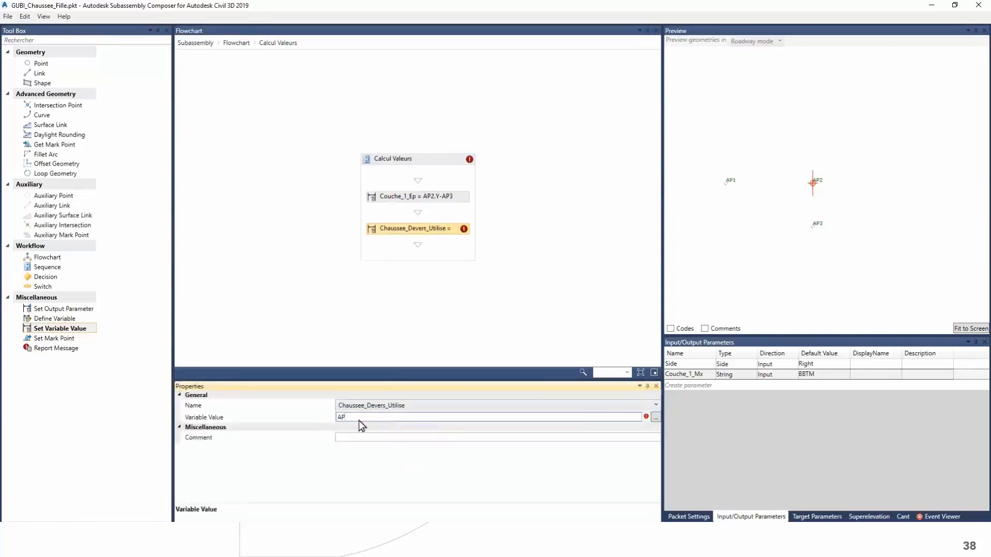
pyautogui.write('1.Slope')
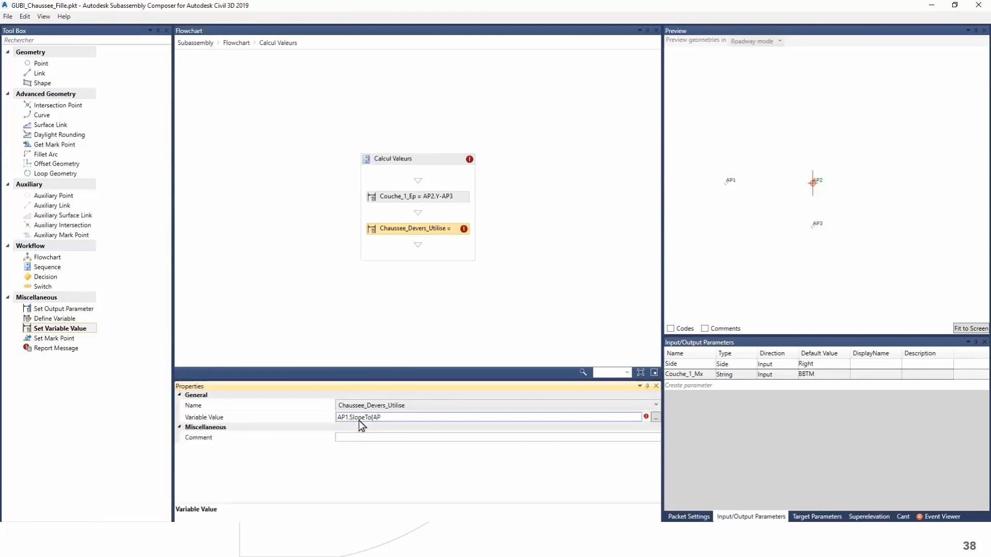
pyautogui.write('To("AP2")')
pyautogui.click(356, 436)
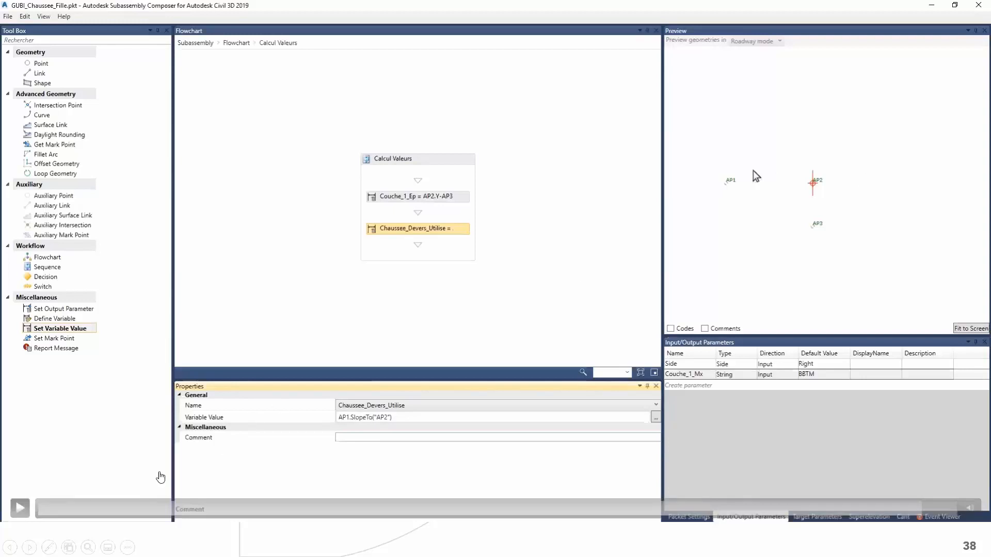
pyautogui.click(21, 508)
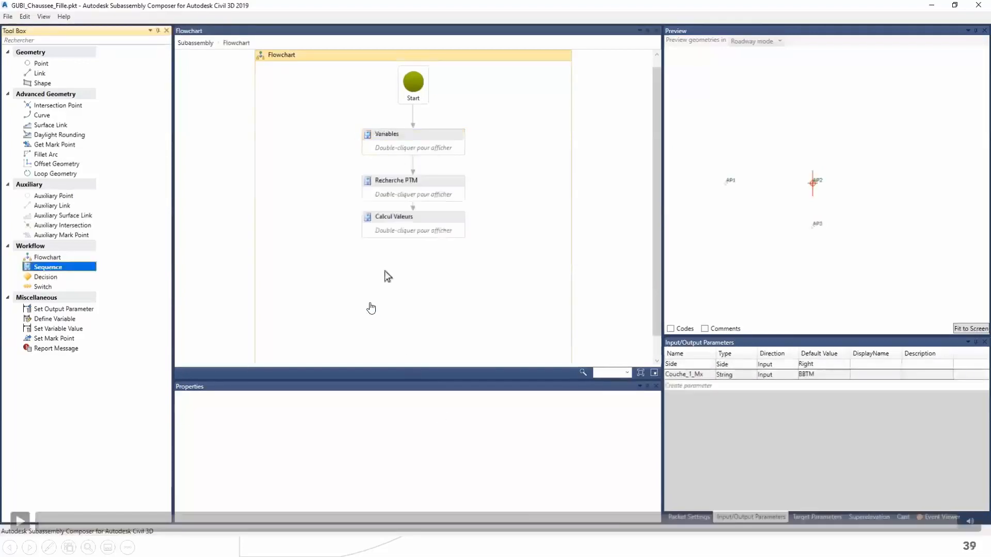
pyautogui.click(371, 308)
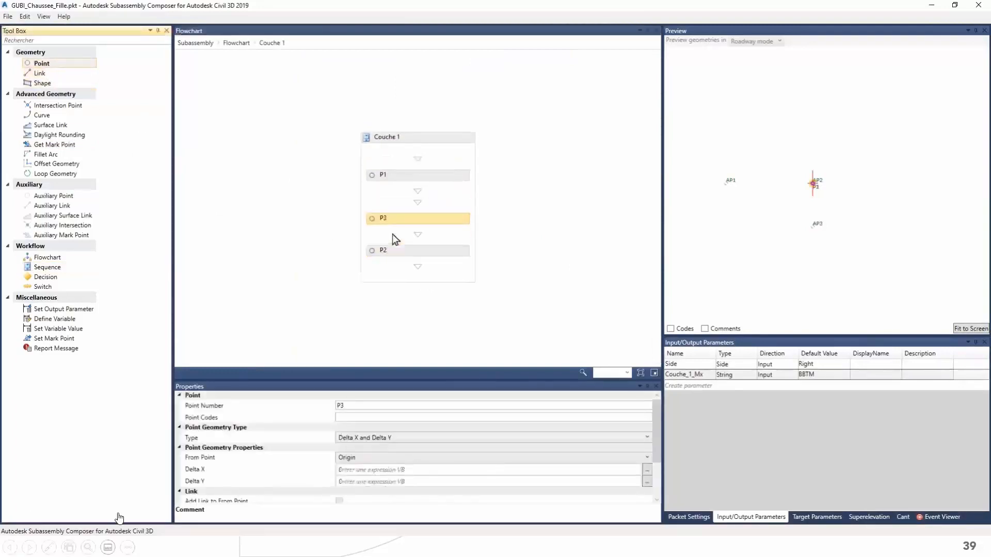
pyautogui.click(268, 520)
pyautogui.moveTo(290, 525); pyautogui.dragTo(444, 519)
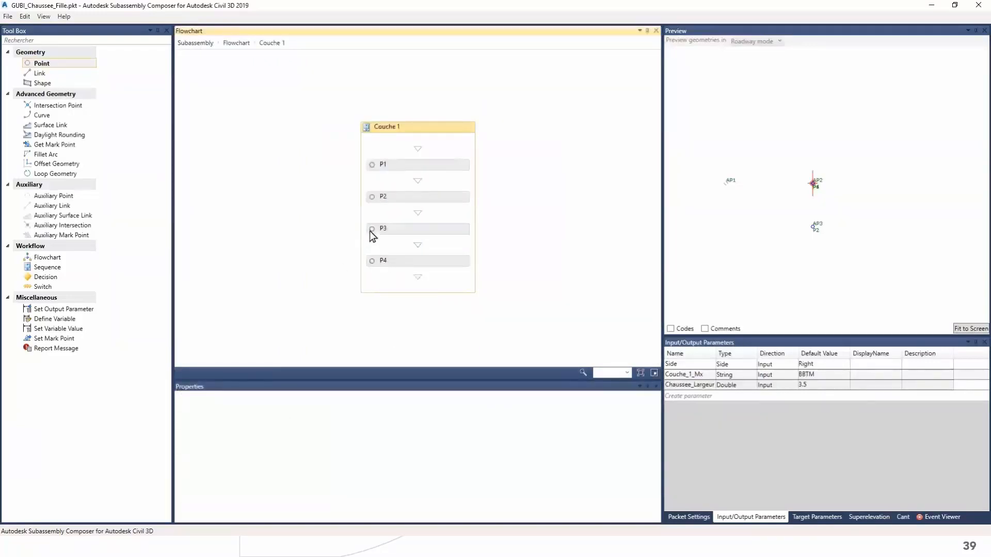
# Step: Set point P3's slope to Chaussee_Devers_Utilise and return to the Couche 1 sequence
pyautogui.click(393, 469)
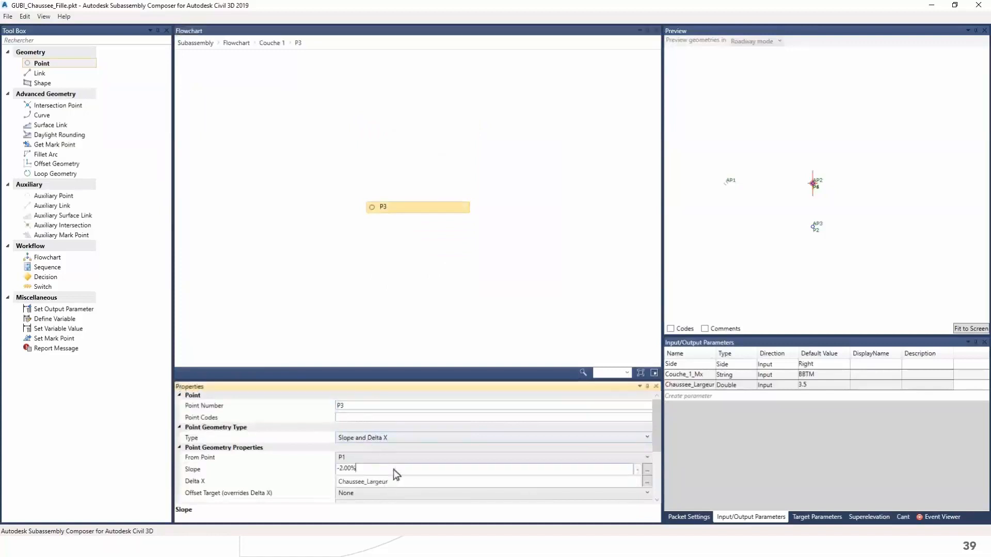
pyautogui.write('Chaussee_Devers_Utilise')
pyautogui.click(389, 481)
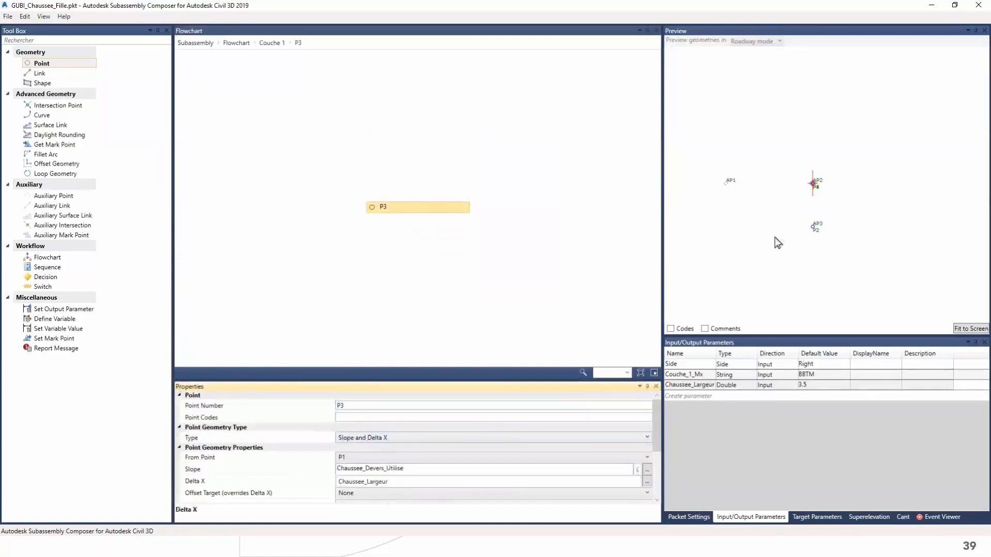
pyautogui.click(272, 43)
# Step: Give point P4 the same Delta Y as P2, -Couche_1_Ep, and set its From Point to P3
pyautogui.click(382, 196)
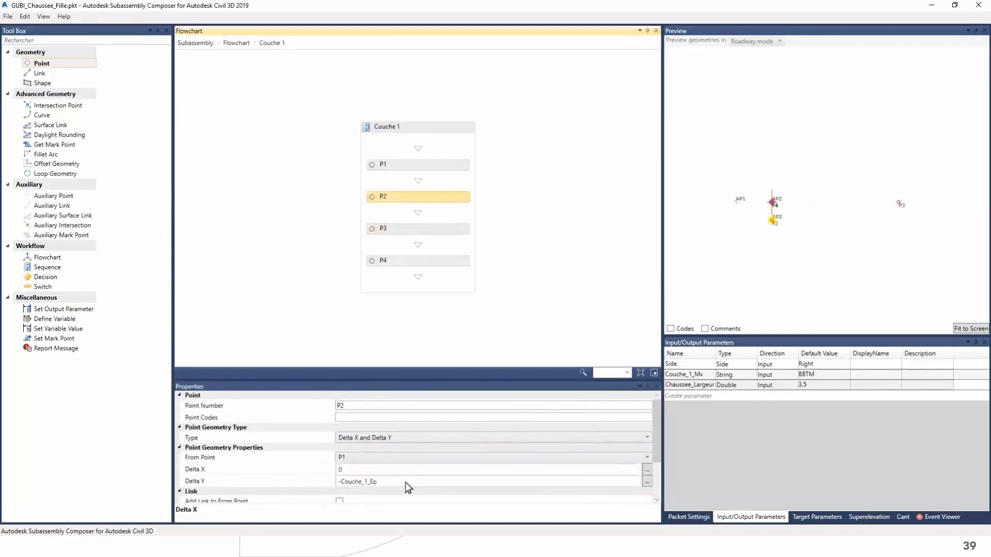
pyautogui.click(311, 481)
pyautogui.click(382, 260)
pyautogui.click(355, 481)
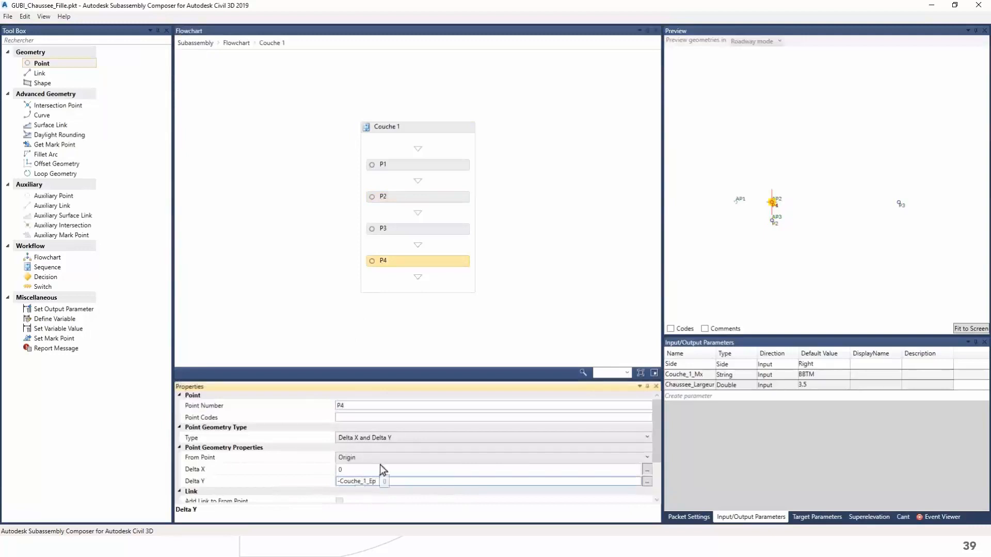
pyautogui.click(358, 458)
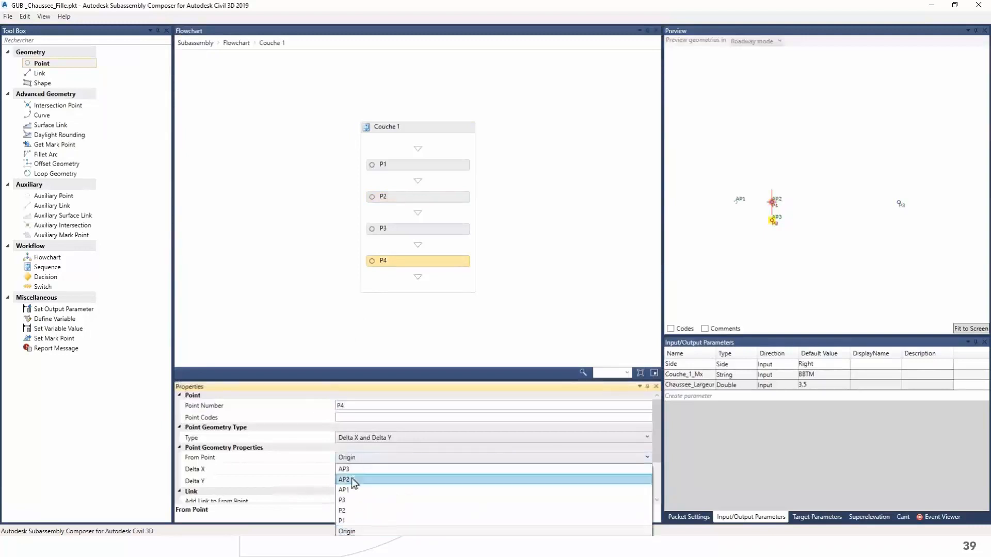
pyautogui.click(348, 501)
pyautogui.click(324, 328)
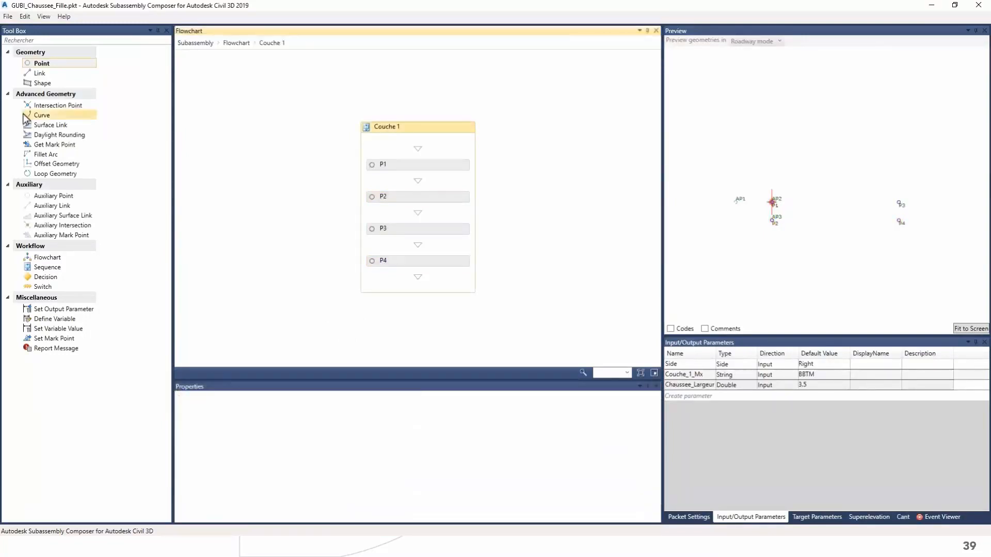
# Step: Add a link element below P4 at the end of the Couche 1 sequence
pyautogui.click(36, 115)
pyautogui.moveTo(44, 76); pyautogui.dragTo(366, 262)
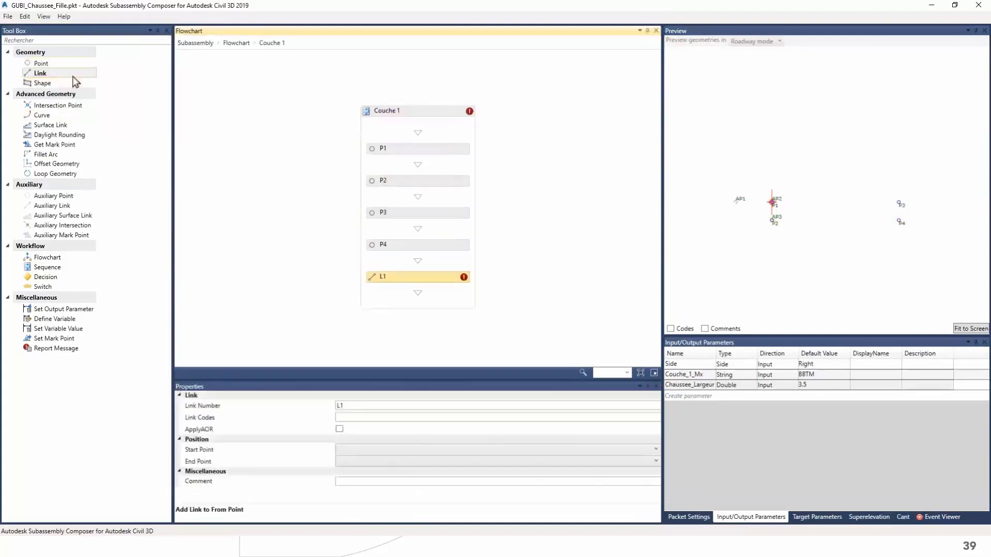
pyautogui.moveTo(704, 525)
pyautogui.moveTo(707, 524); pyautogui.dragTo(894, 518)
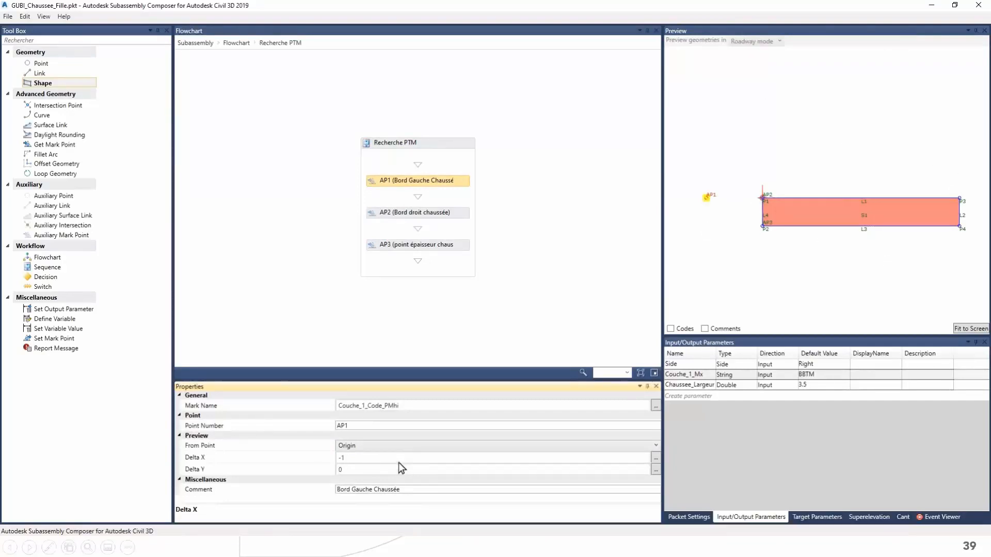
pyautogui.press('Right')
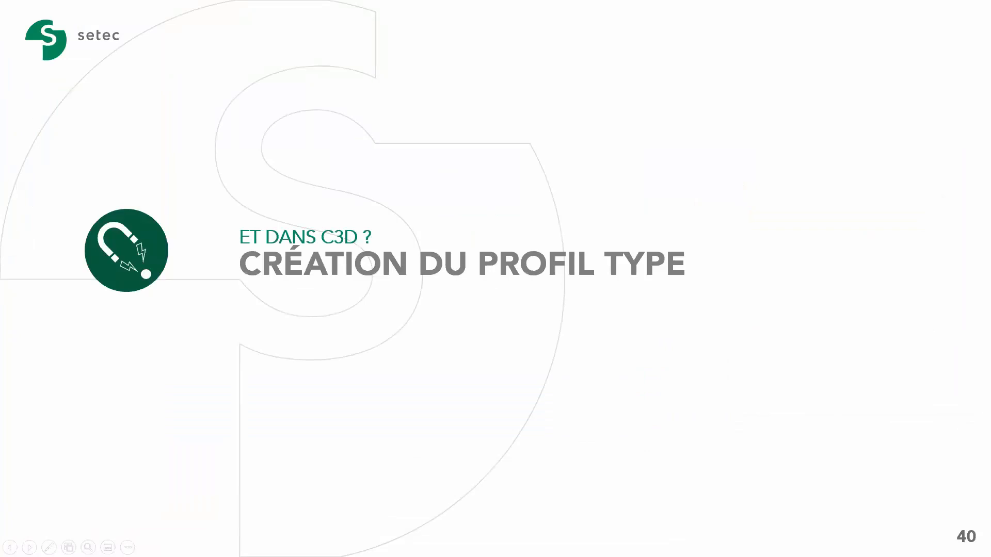
pyautogui.press('Right')
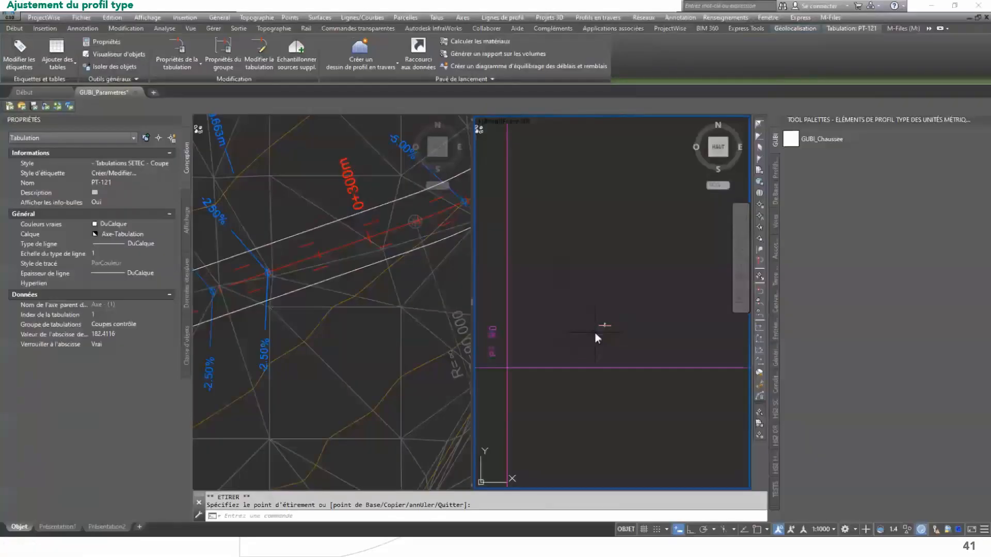
pyautogui.click(808, 184)
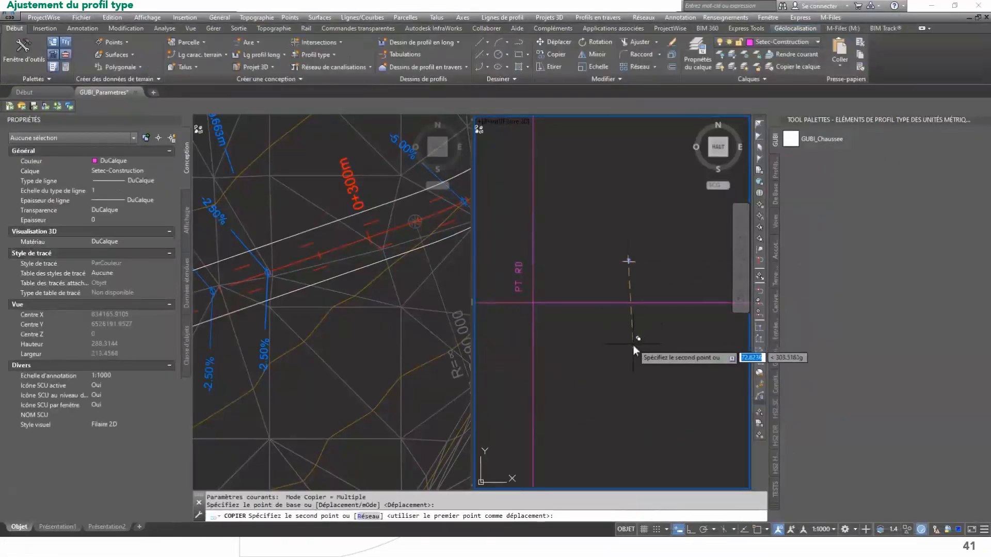
# Step: In Civil 3D, place the assembly copy below the original and rename it PT-RD_PTM
pyautogui.moveTo(559, 384); pyautogui.dragTo(661, 318, button='middle')
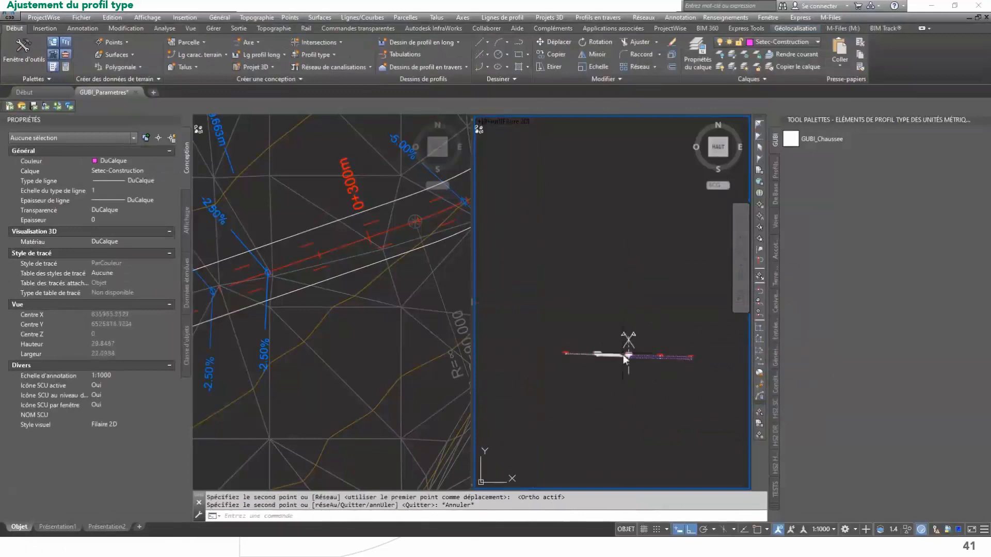
pyautogui.click(625, 355)
pyautogui.click(143, 163)
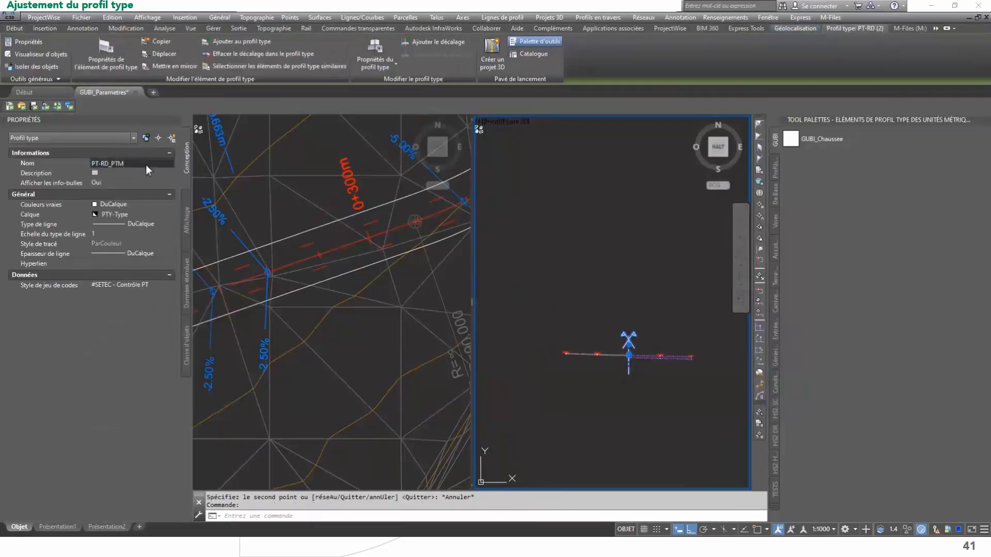
pyautogui.press('Escape')
pyautogui.press('Escape')
# Step: Delete the subassembly directly left of the axis of assembly PT-RD_PTM
pyautogui.scroll(5, 617, 366)
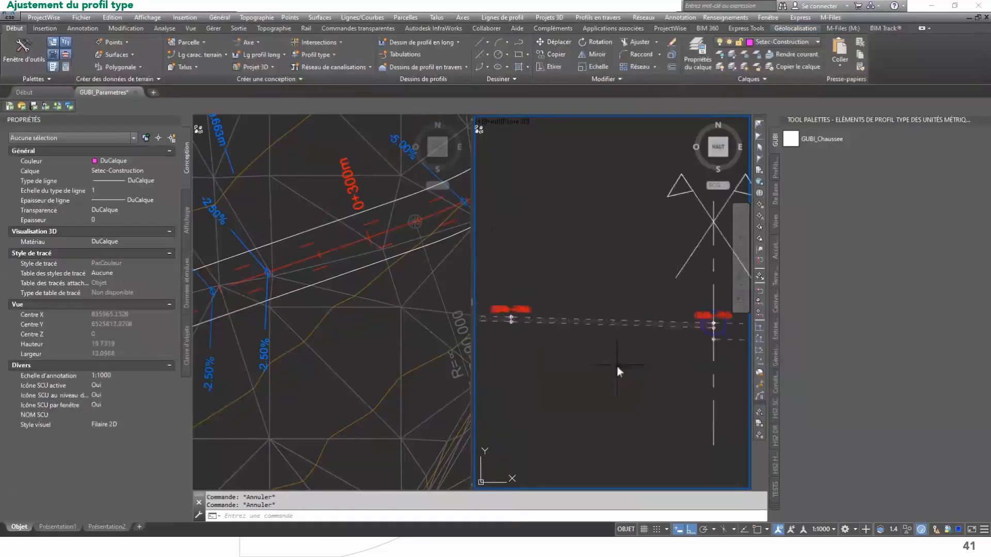
pyautogui.click(613, 326)
pyautogui.press('Delete')
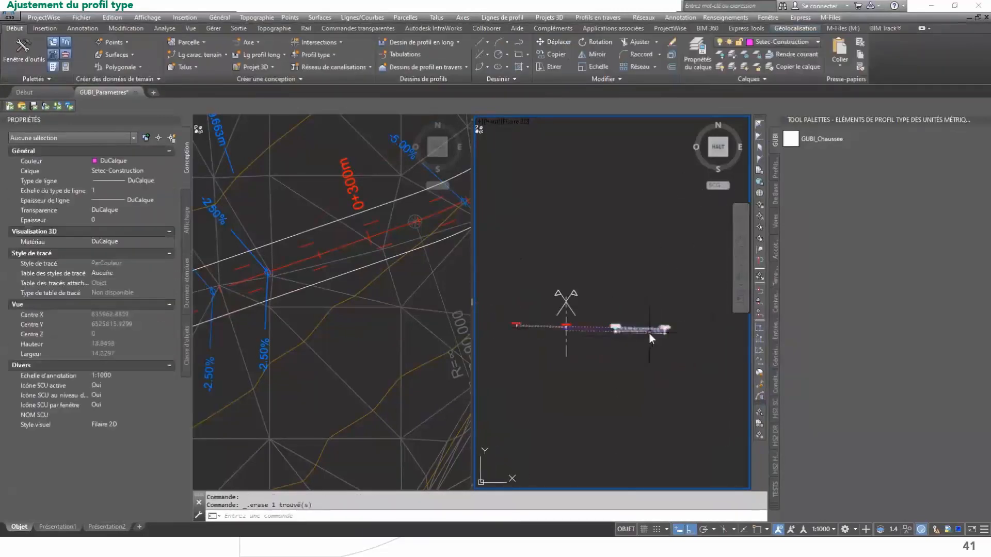
# Step: Set the Superelevation of the left lane subassembly GUBI_Chaussee_VR_G to Left Outside Lane Slope
pyautogui.click(519, 325)
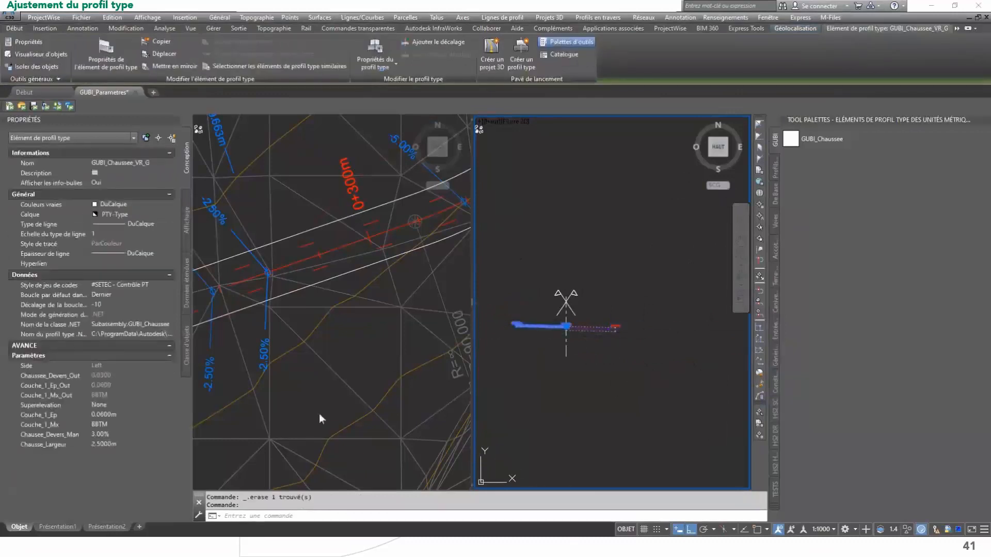
pyautogui.click(141, 404)
pyautogui.click(140, 404)
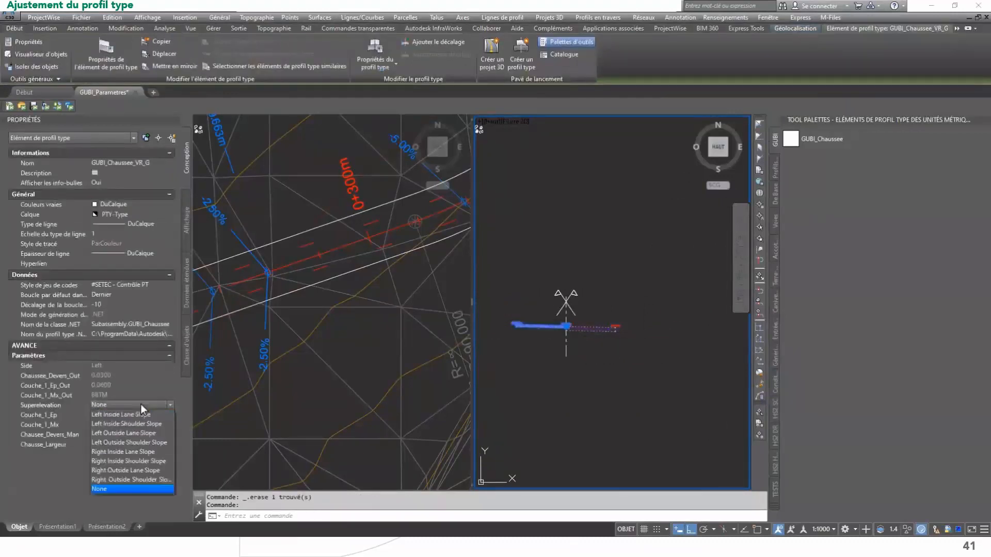
pyautogui.click(144, 433)
pyautogui.press('Escape')
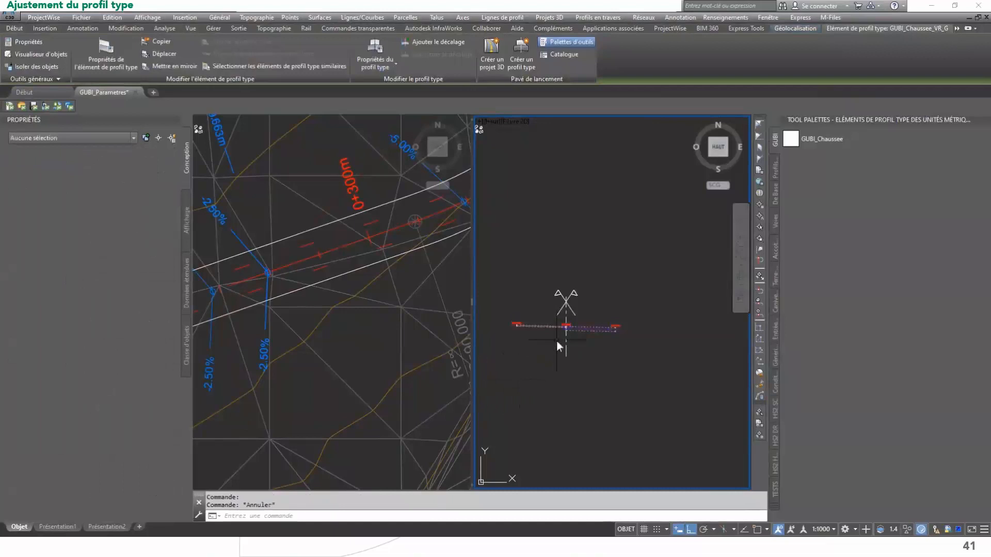
pyautogui.moveTo(559, 324); pyautogui.dragTo(590, 324, button='middle')
# Step: Import the subassembly file GUBI_Chaussee_Fille.pkt into the GUBI tool palette
pyautogui.rightClick(780, 135)
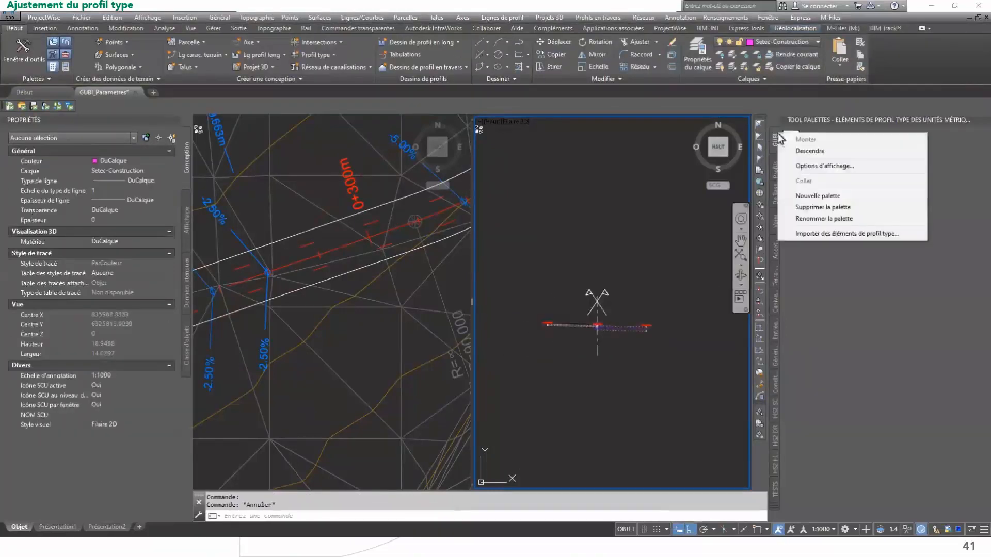
pyautogui.click(815, 232)
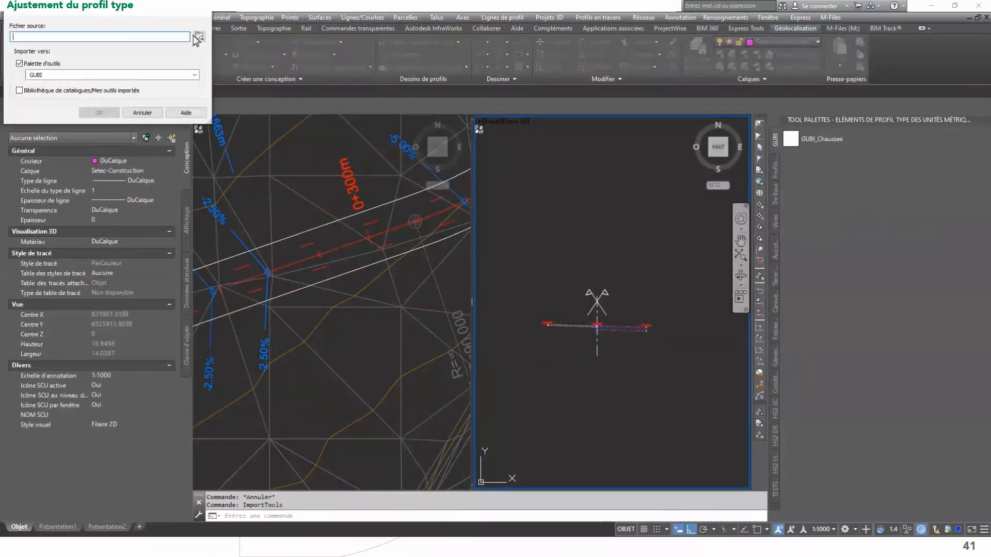
pyautogui.click(199, 37)
pyautogui.click(373, 160)
pyautogui.keyDown('ctrl'); pyautogui.click(381, 174); pyautogui.keyUp('ctrl')
pyautogui.click(390, 171)
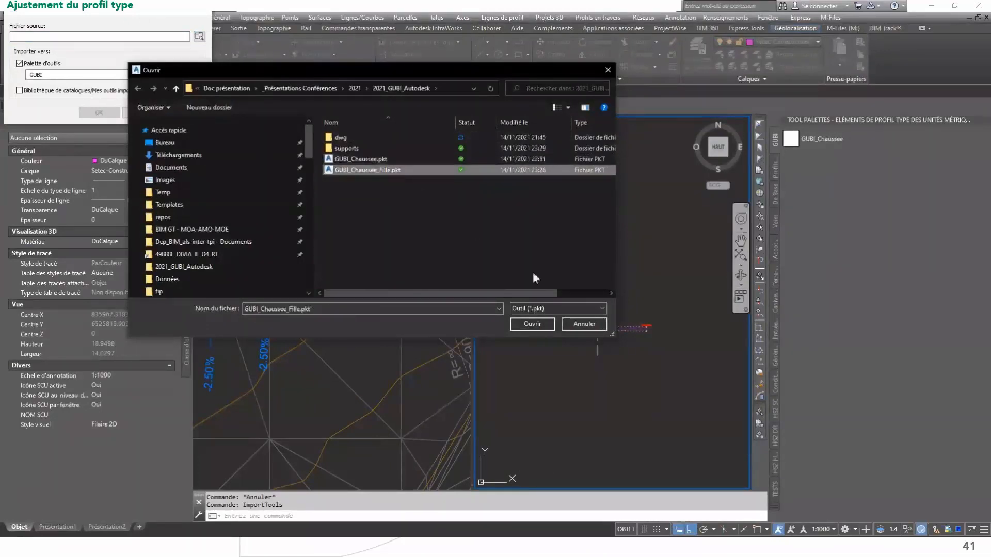
pyautogui.click(530, 324)
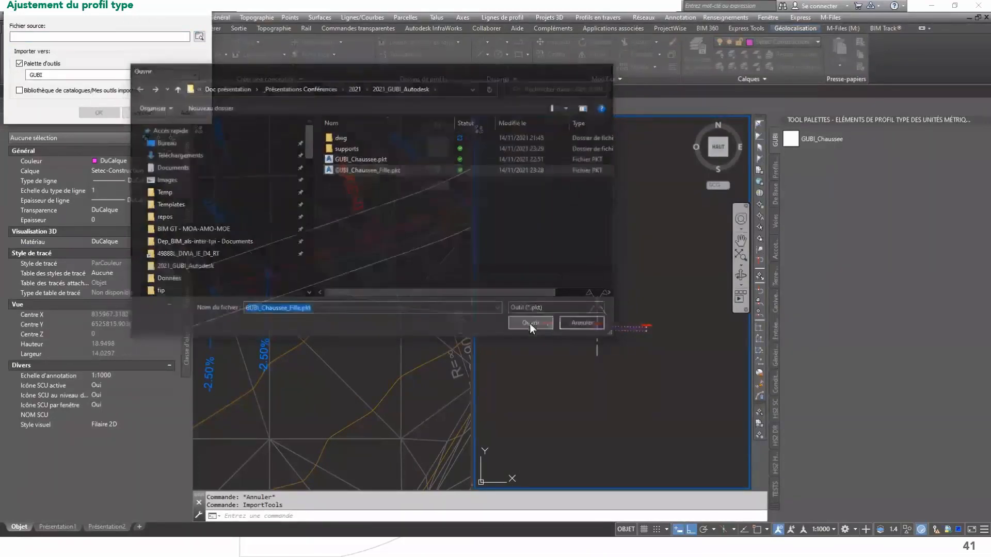
pyautogui.click(116, 113)
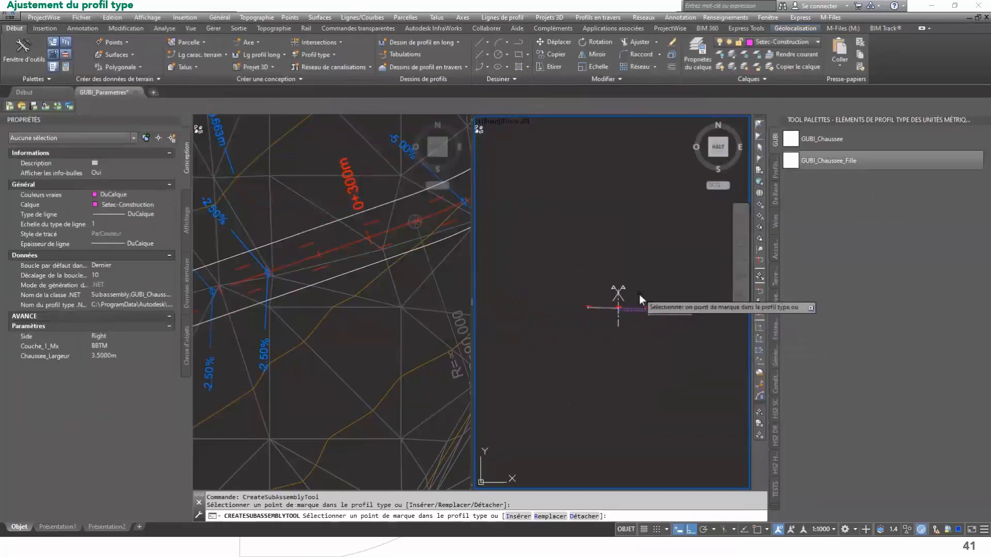
# Step: Attach GUBI_Chaussee_Fille to the right lane's outer edge and mirror it onto the left lane's outer edge
pyautogui.press('Escape')
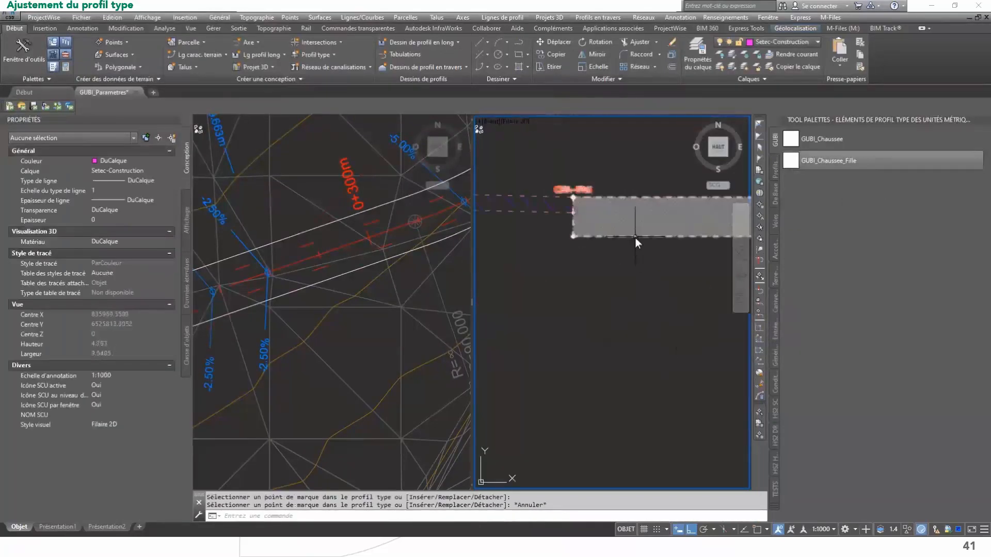
pyautogui.click(638, 238)
pyautogui.rightClick(614, 267)
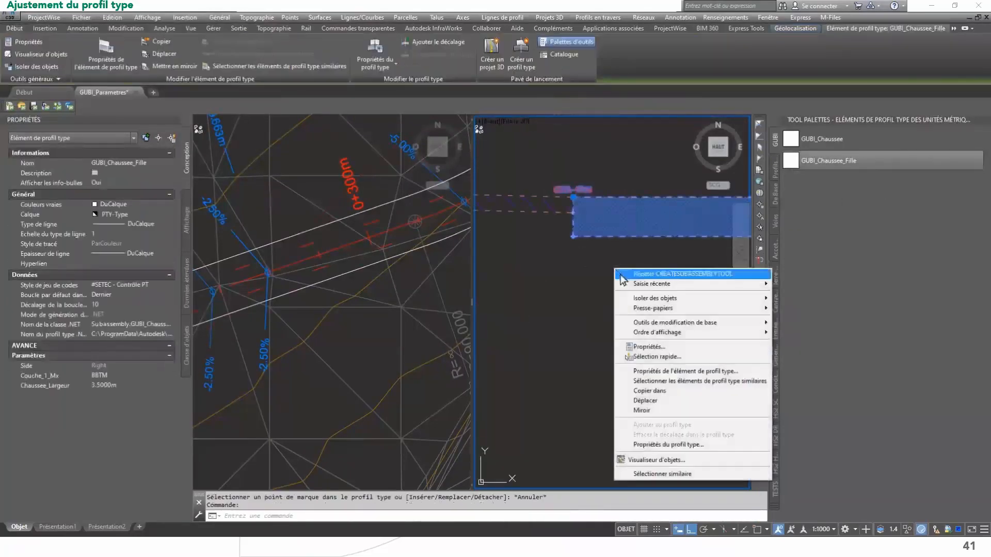
pyautogui.click(659, 402)
pyautogui.scroll(-3, 565, 256)
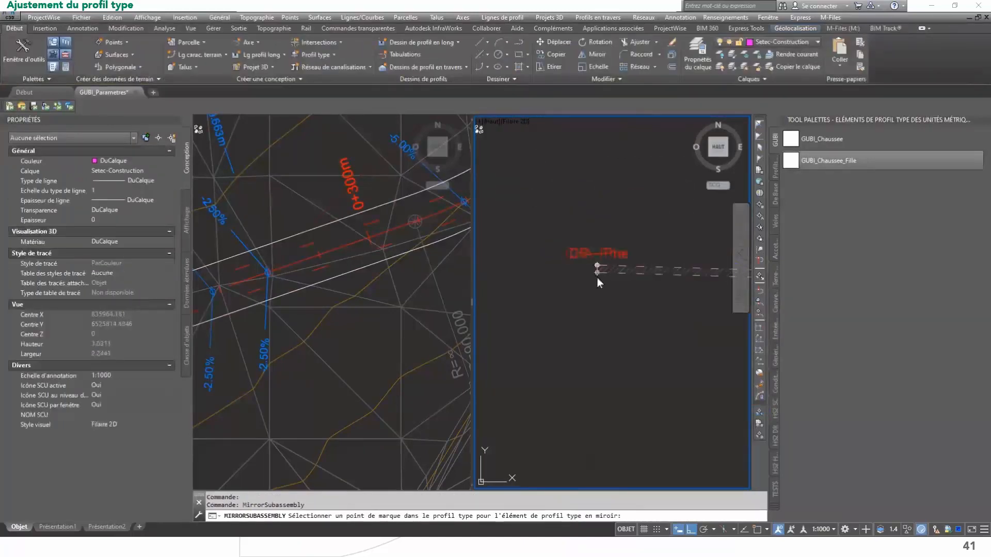
pyautogui.scroll(10, 571, 216)
pyautogui.click(575, 221)
pyautogui.scroll(-10, 575, 221)
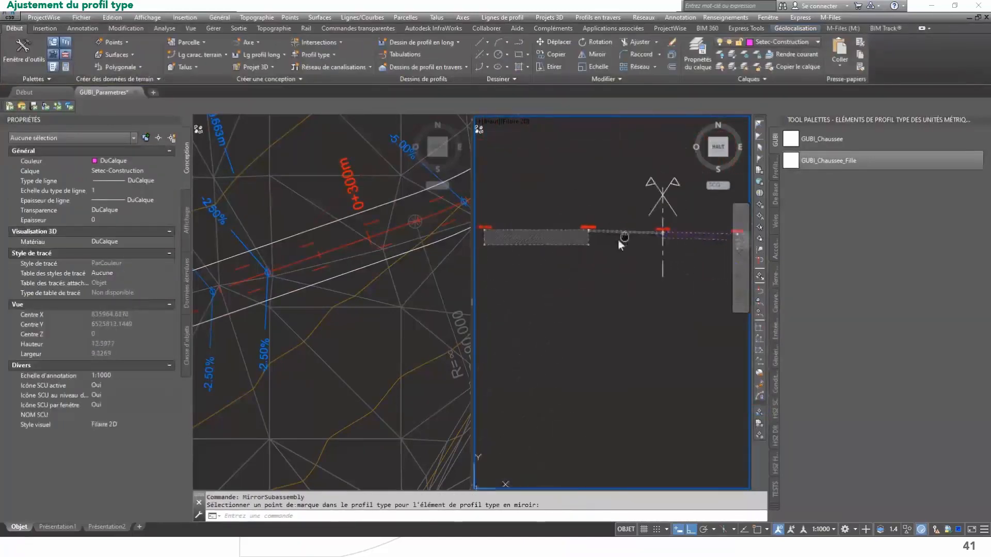
pyautogui.press('Escape')
pyautogui.press('Escape')
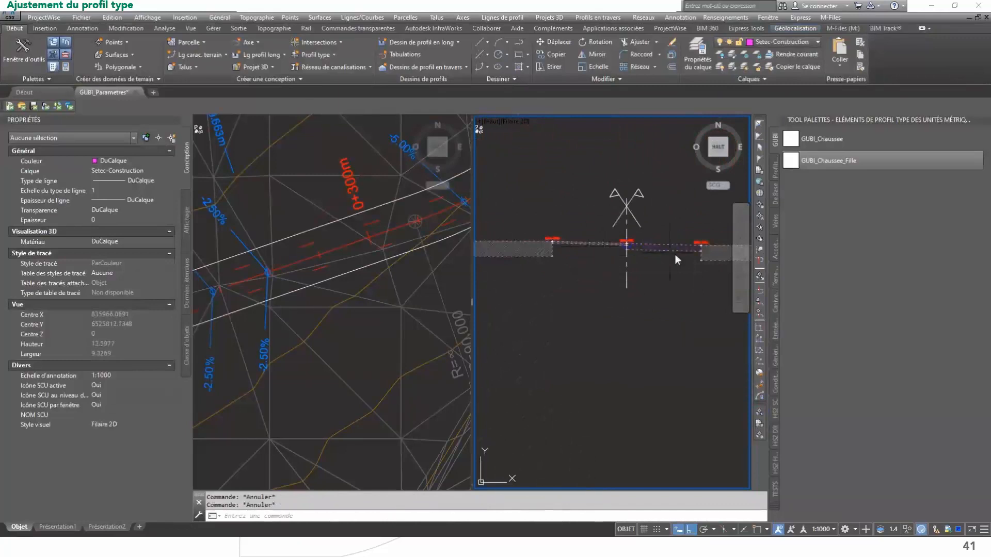
# Step: In the construction properties of PT-RD_PTM, make the right GUBI_Chaussee_Fille take Couche_1_Mx from GUBI_Chaussee_VR.Couche_1_Mx_Out
pyautogui.click(638, 194)
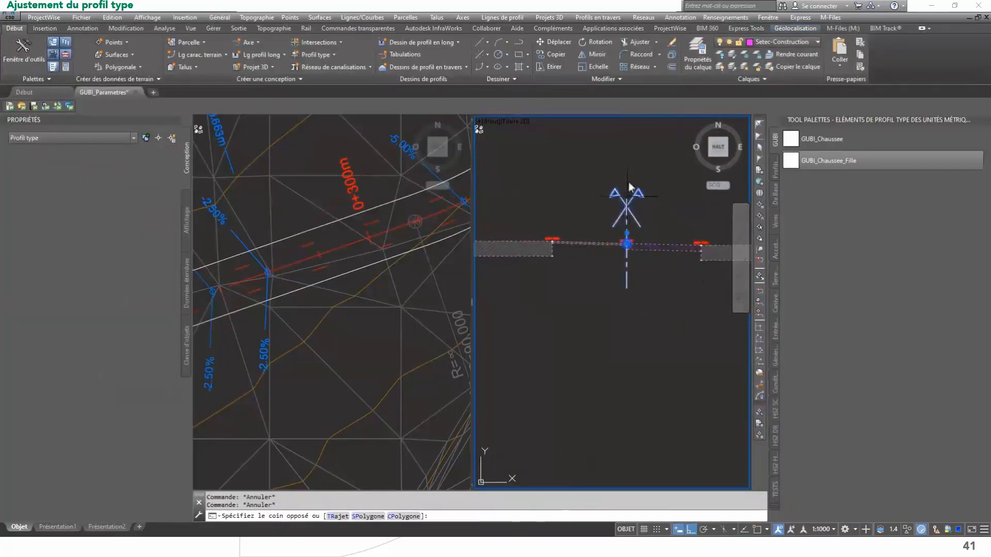
pyautogui.rightClick(628, 170)
pyautogui.click(674, 272)
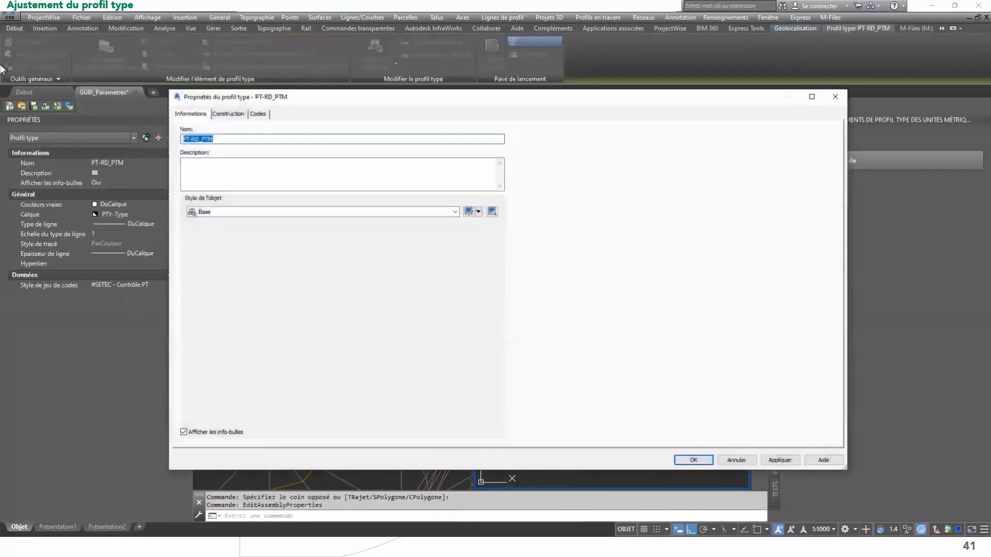
pyautogui.click(231, 114)
pyautogui.click(252, 193)
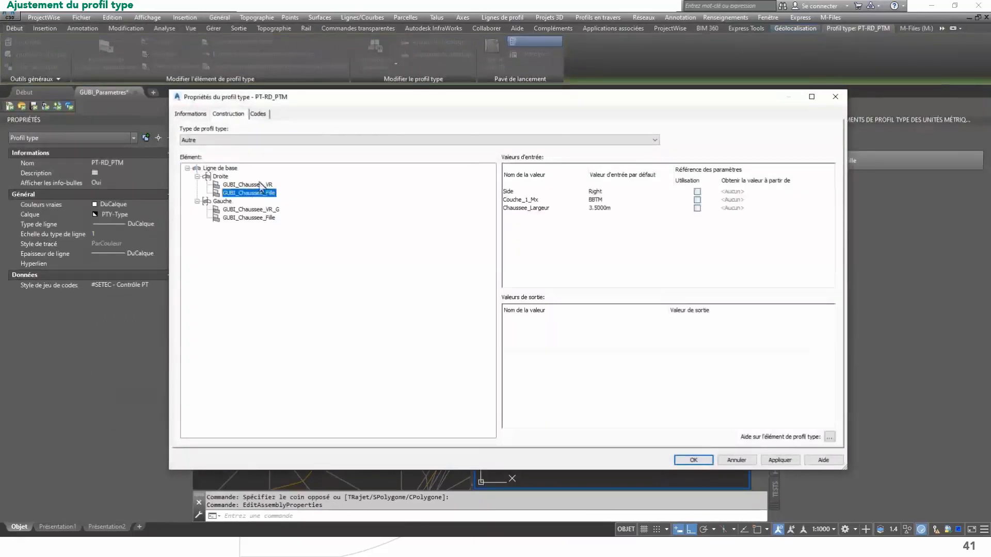
pyautogui.click(697, 199)
pyautogui.click(742, 216)
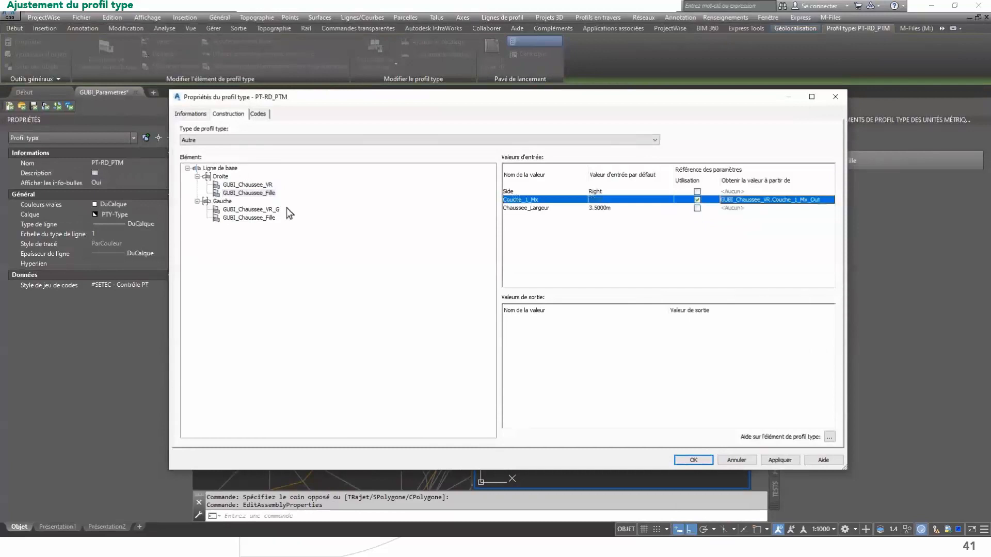
# Step: Make the left GUBI_Chaussee_Fille take Couche_1_Mx from a lane output parameter, apply the assembly properties and save the drawing
pyautogui.click(251, 217)
pyautogui.click(697, 200)
pyautogui.click(744, 206)
pyautogui.click(743, 217)
pyautogui.click(693, 460)
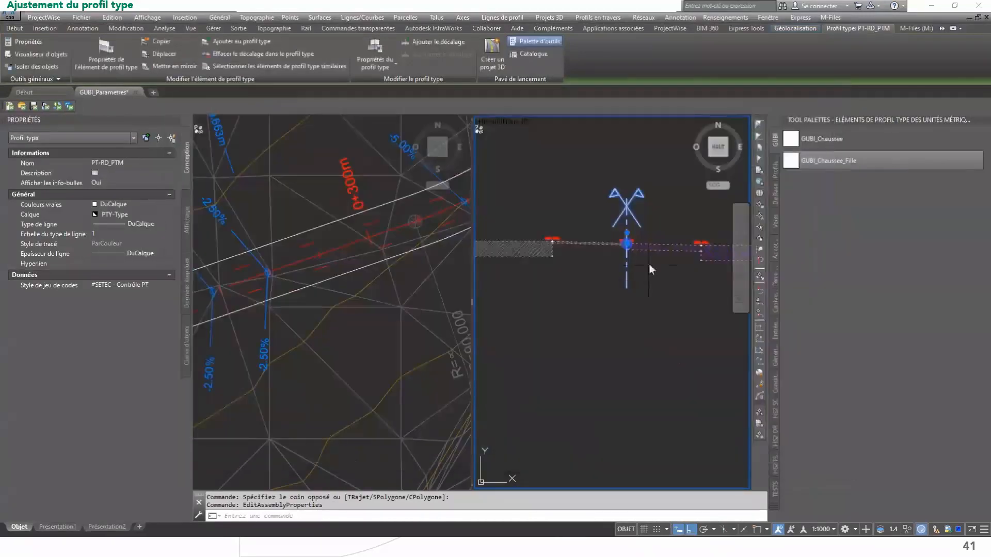
pyautogui.press('Escape')
pyautogui.press('Escape')
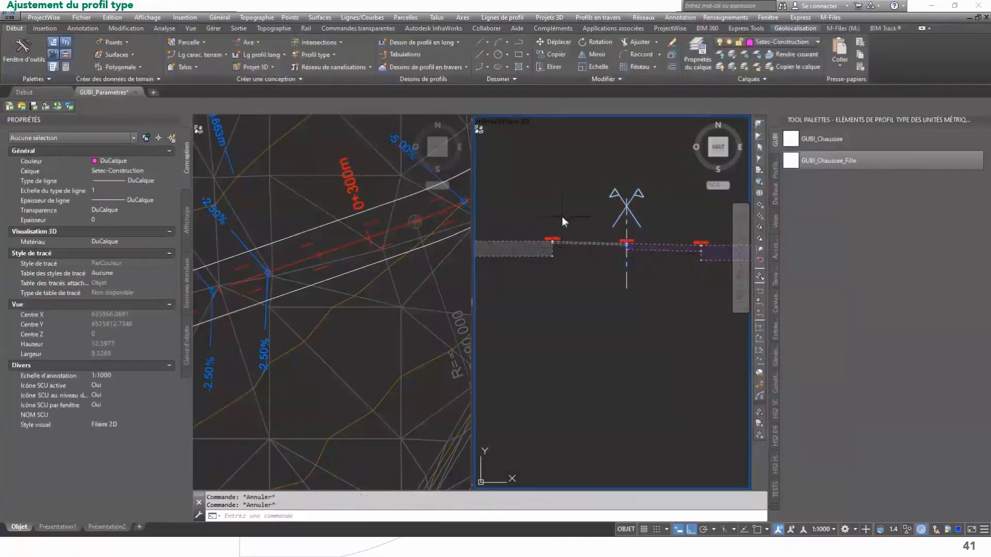
pyautogui.hotkey('ctrl', 's')
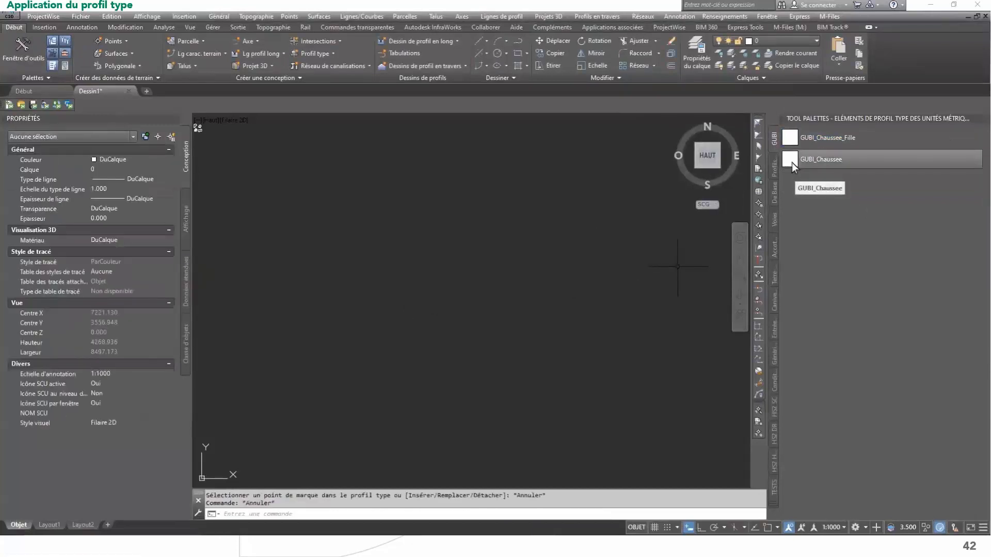
# Step: Import the subassembly file GUBI_Chaussee.pkt into the GUBI tool palette
pyautogui.rightClick(791, 162)
pyautogui.click(872, 243)
pyautogui.click(199, 36)
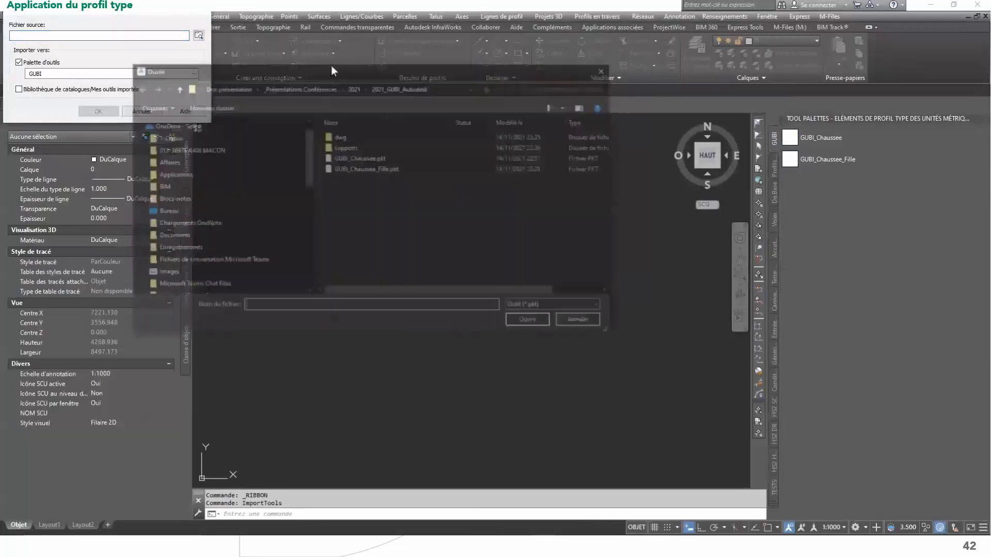
pyautogui.doubleClick(366, 159)
pyautogui.click(87, 112)
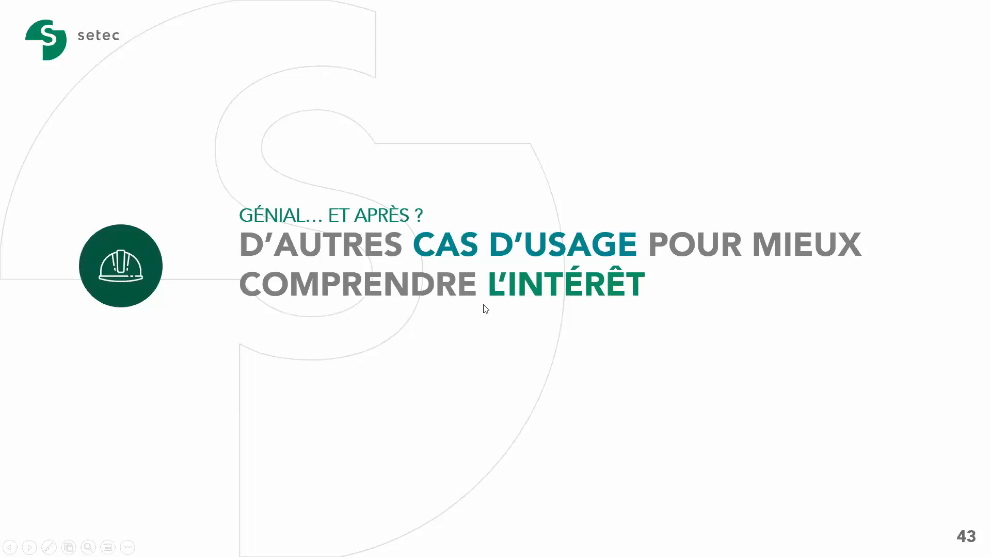
pyautogui.press('Left')
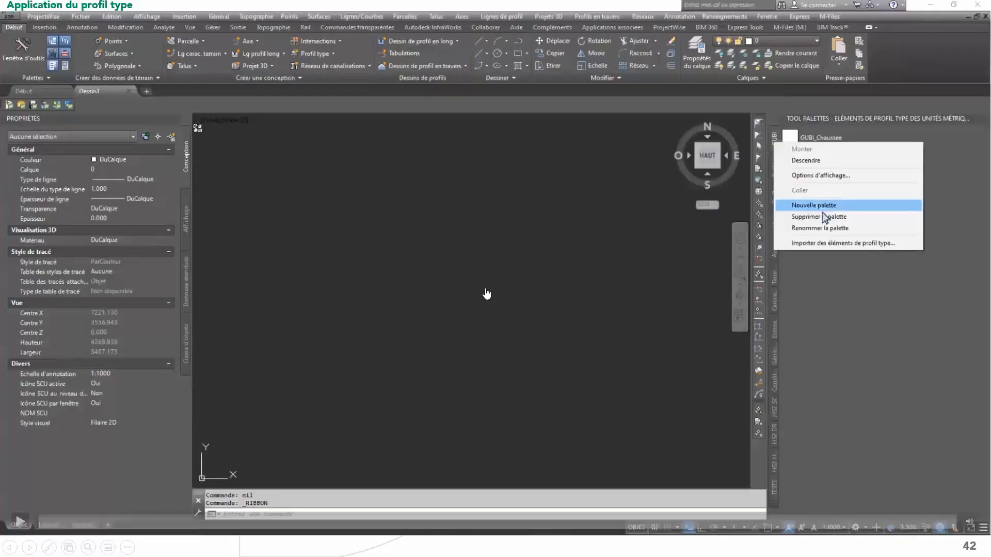
pyautogui.moveTo(189, 523); pyautogui.dragTo(209, 528)
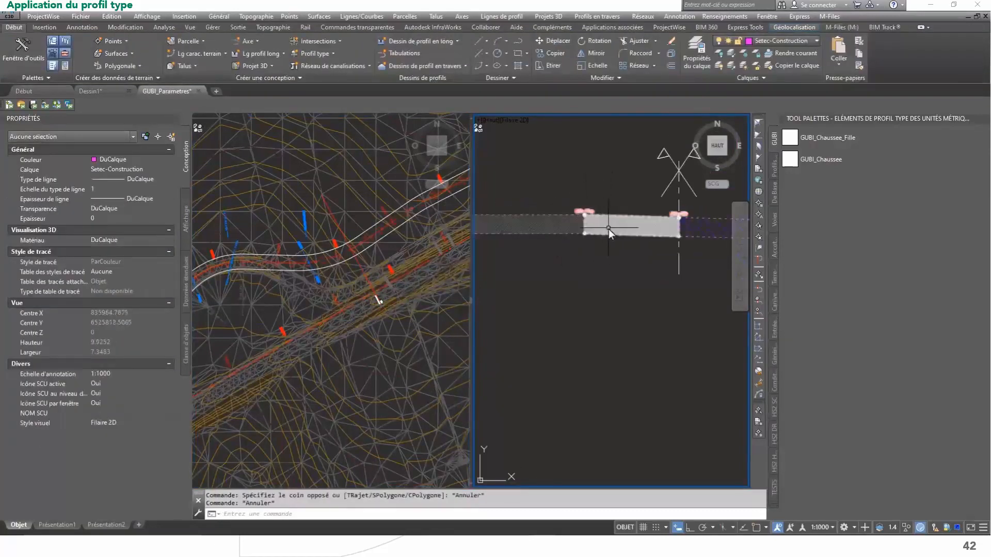
# Step: Rebuild the out-of-date 3D corridor RD and inspect its pavement layers in the cross-section
pyautogui.scroll(10, 580, 261)
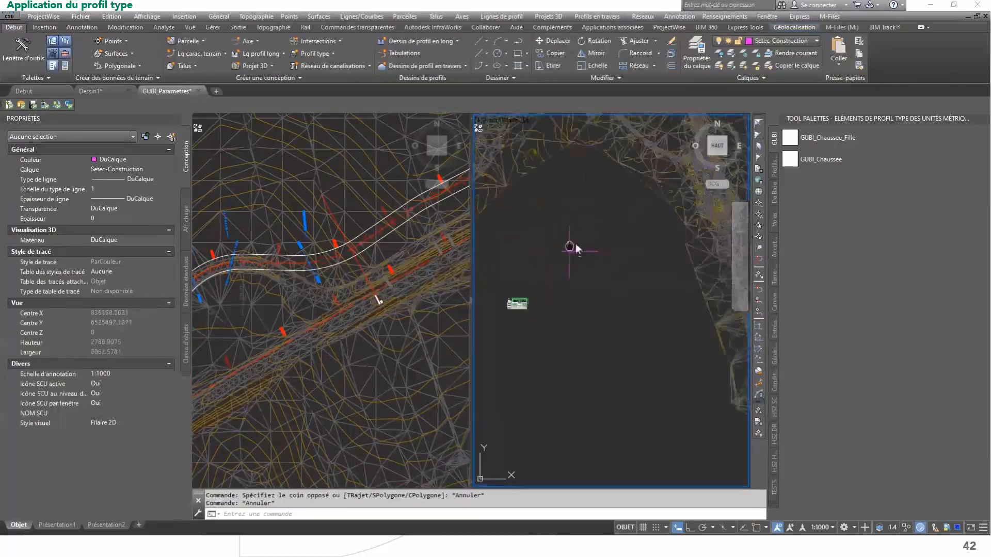
pyautogui.scroll(-1, 589, 233)
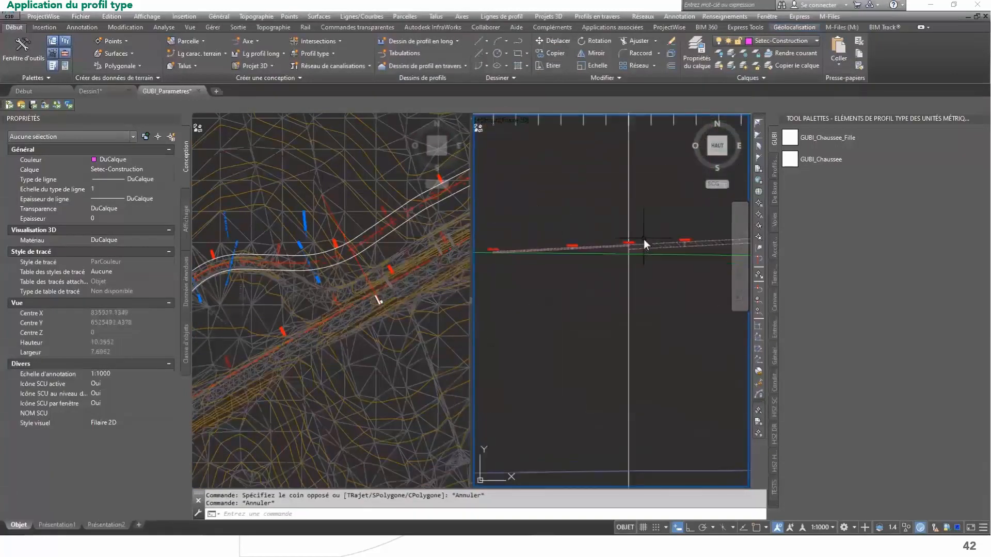
pyautogui.click(20, 52)
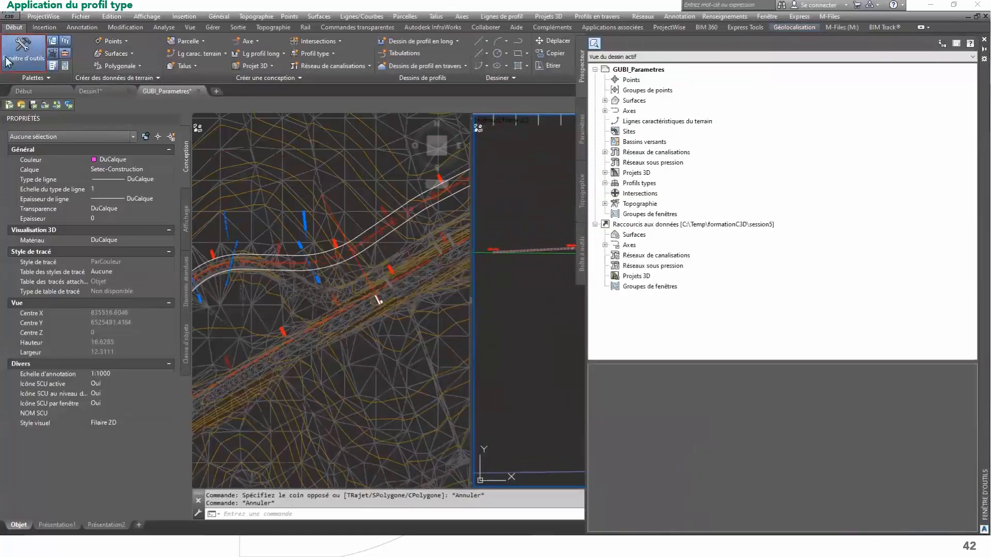
pyautogui.click(636, 172)
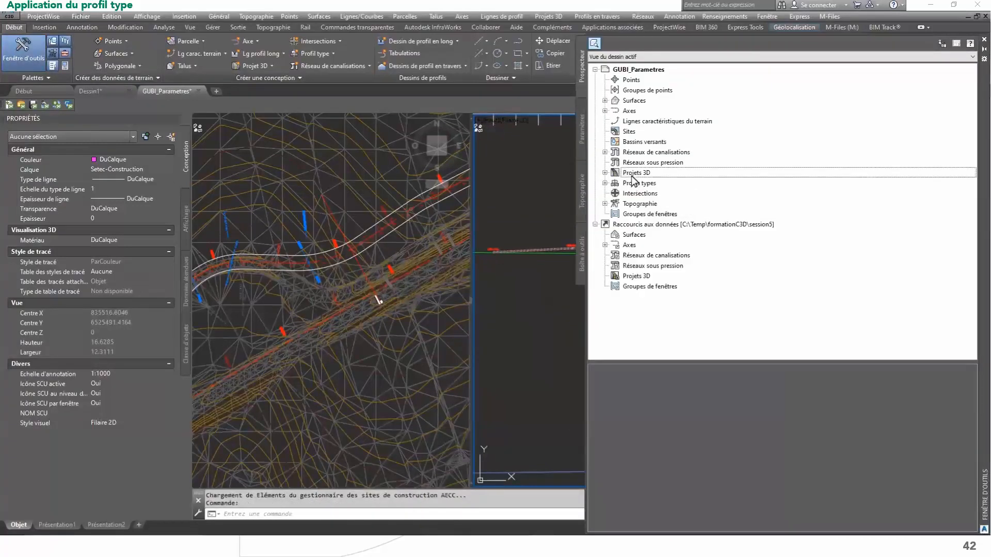
pyautogui.doubleClick(634, 172)
pyautogui.click(654, 183)
pyautogui.rightClick(652, 184)
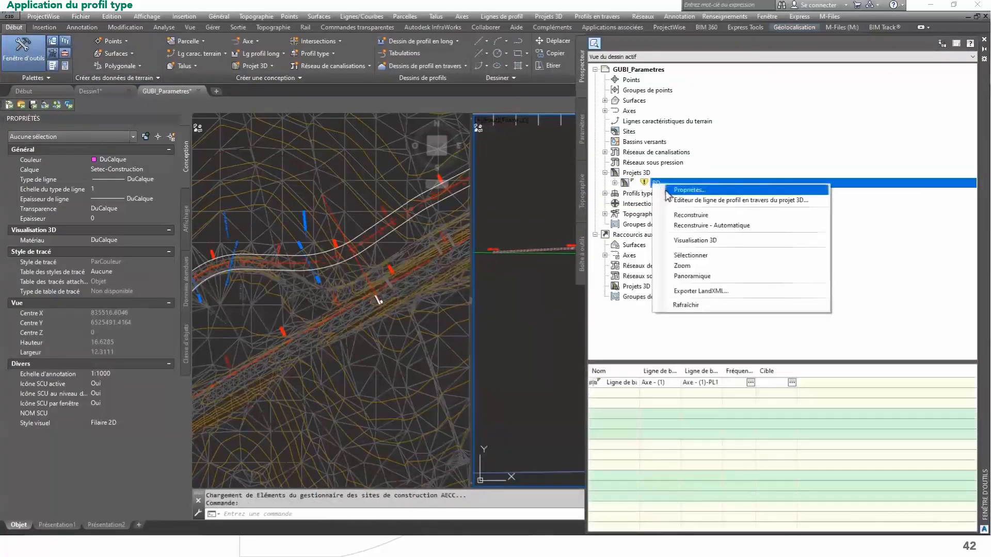
pyautogui.click(688, 217)
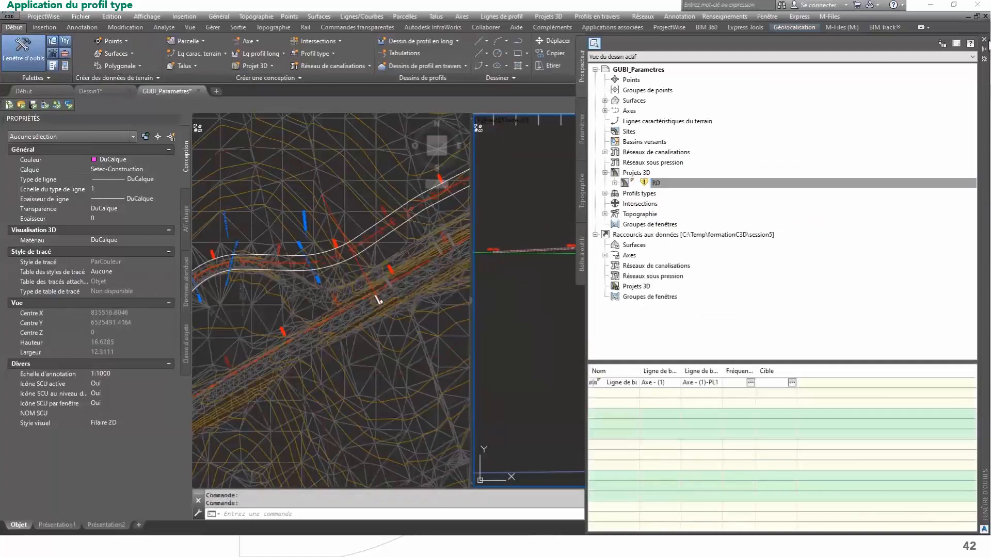
pyautogui.click(984, 40)
pyautogui.moveTo(658, 290); pyautogui.dragTo(621, 302, button='middle')
pyautogui.press('Escape')
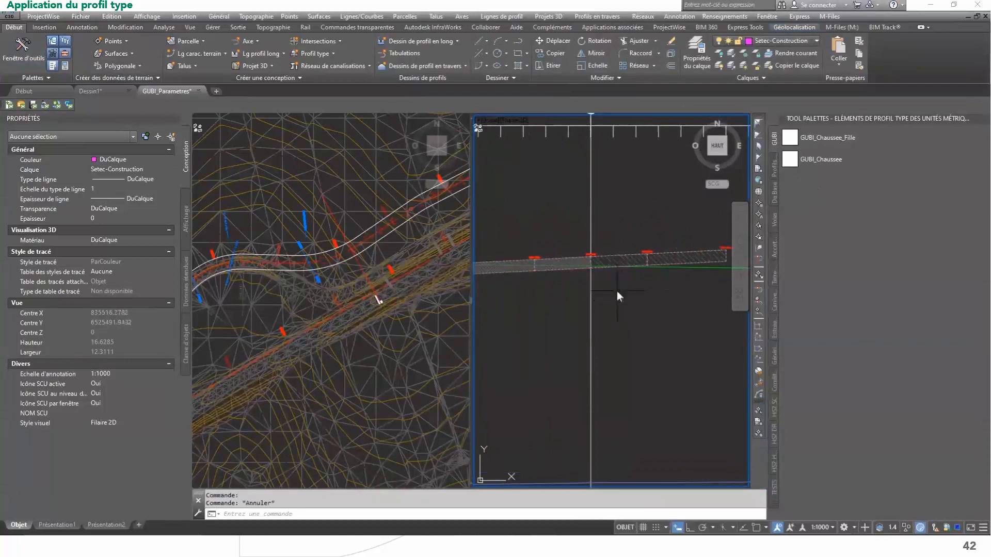
pyautogui.scroll(5, 605, 270)
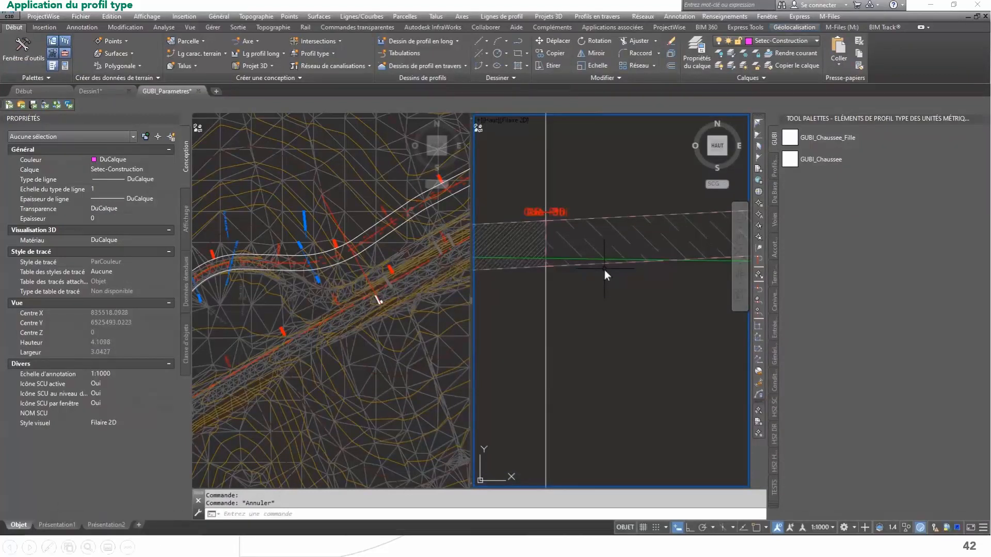
pyautogui.press('Right')
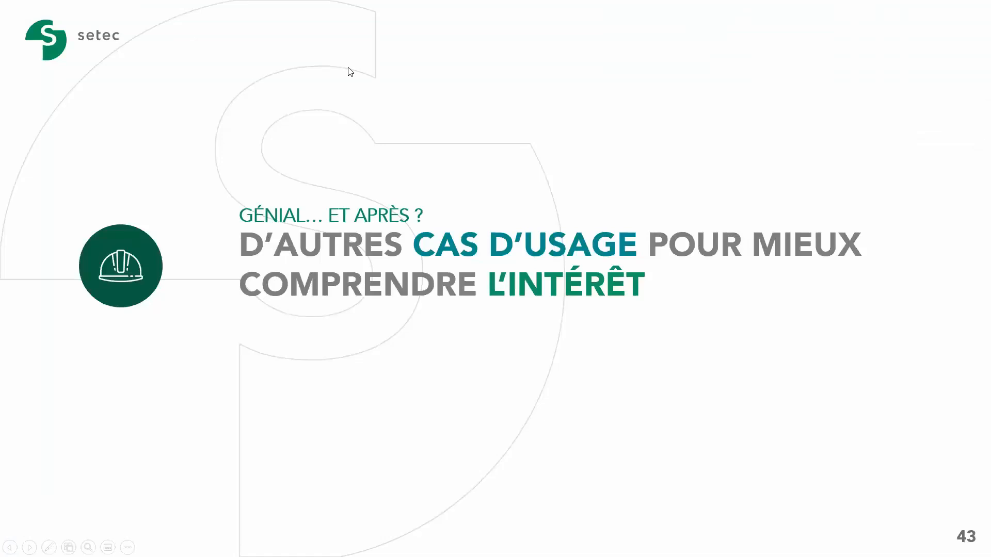
pyautogui.press('Right')
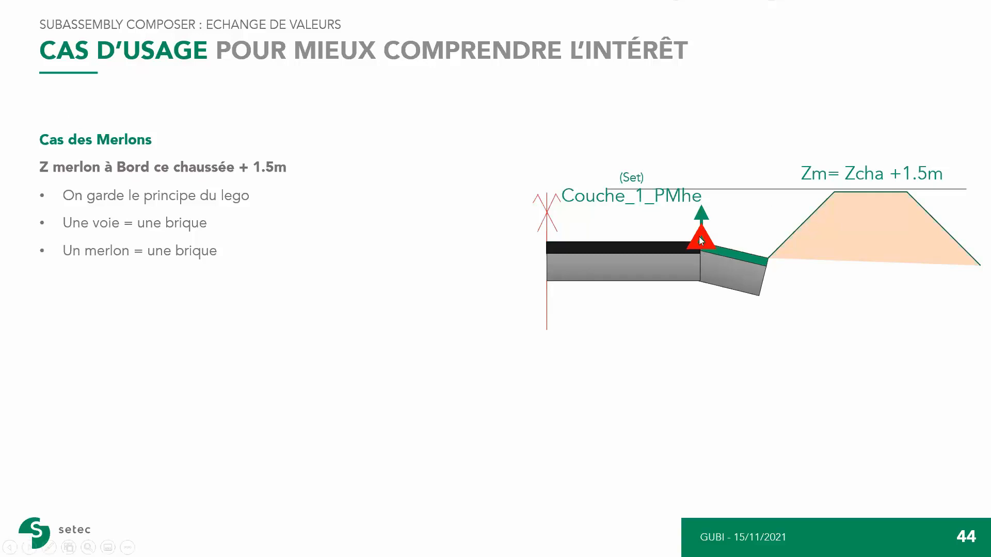
pyautogui.click(560, 527)
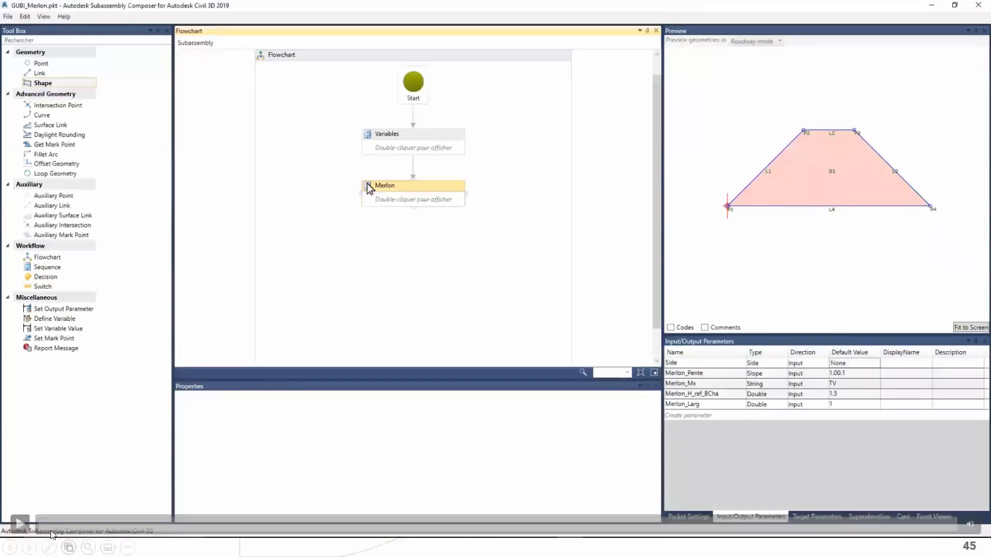
pyautogui.click(20, 522)
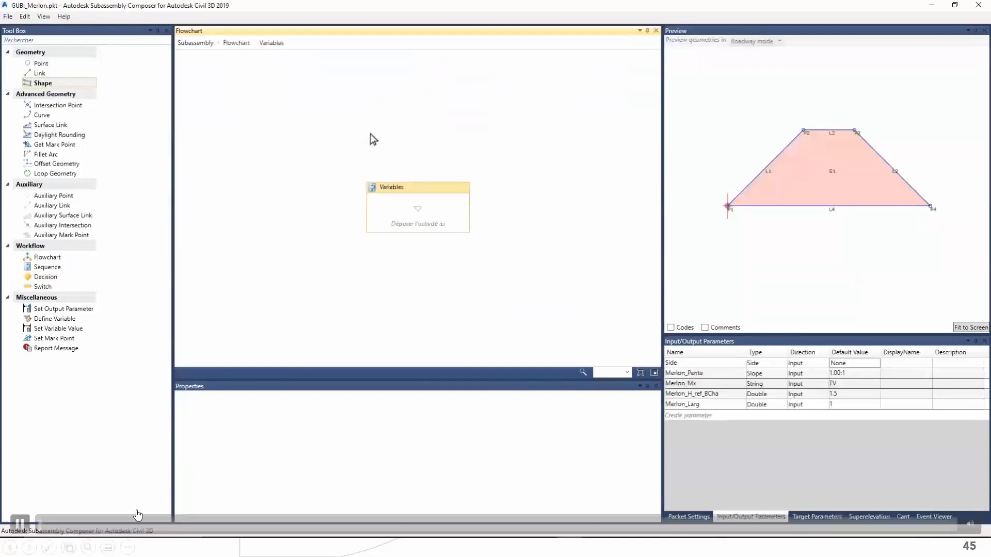
pyautogui.moveTo(122, 526); pyautogui.dragTo(532, 524)
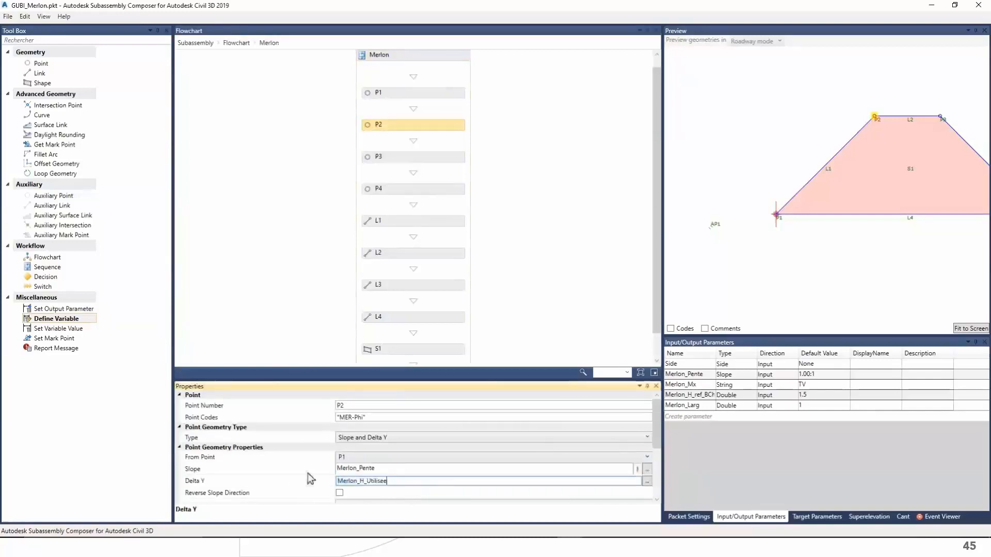
# Step: In the Merlon sequence, set the Delta Y of point P2 to the variable Merlon_H_Utilisee
pyautogui.click(368, 192)
pyautogui.moveTo(432, 481); pyautogui.dragTo(339, 485)
pyautogui.press('BackSpace')
pyautogui.write('Merlon_H_Utilisee')
pyautogui.click(546, 274)
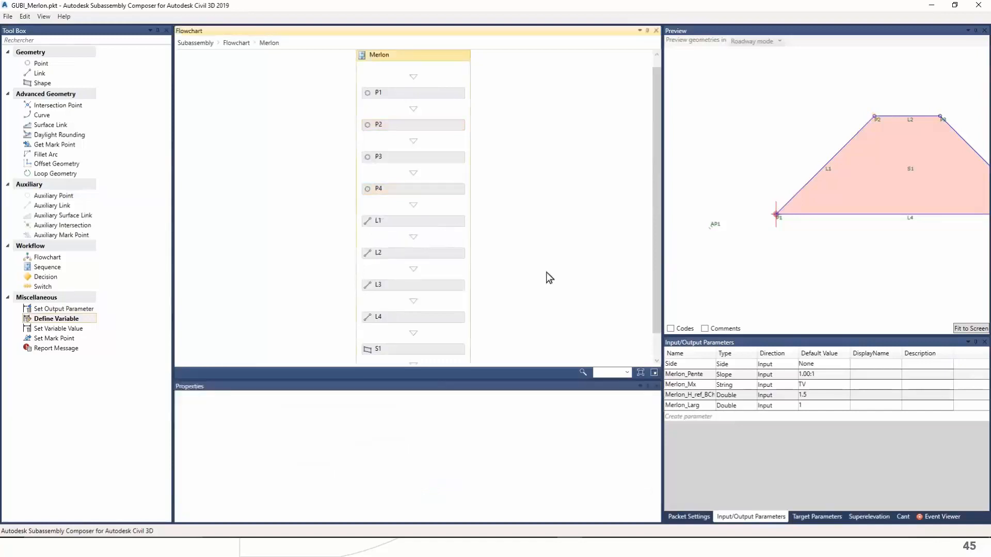
# Step: Add a Set Variable Value activity to the Calcul variables sequence and assign it to Merlon_H_Utilisee
pyautogui.click(236, 43)
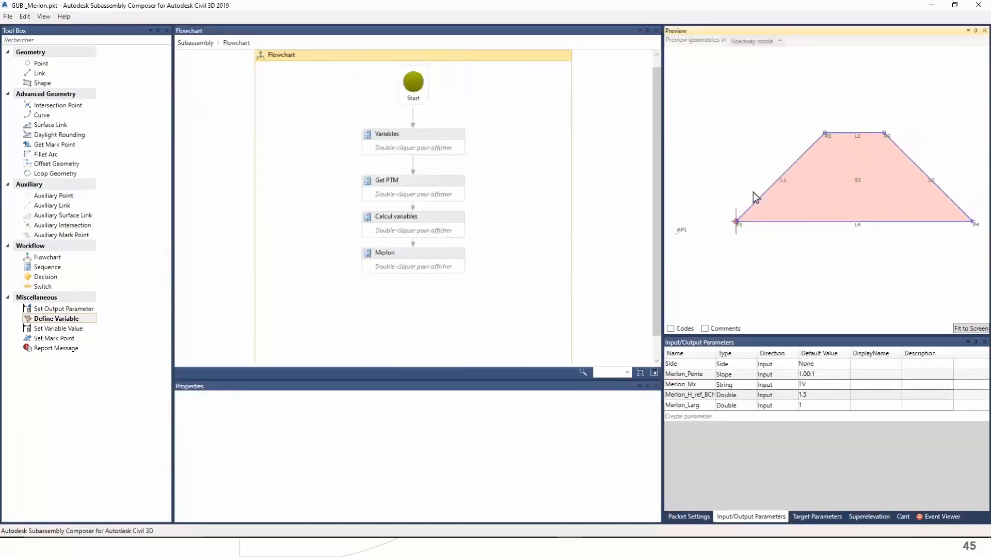
pyautogui.doubleClick(372, 220)
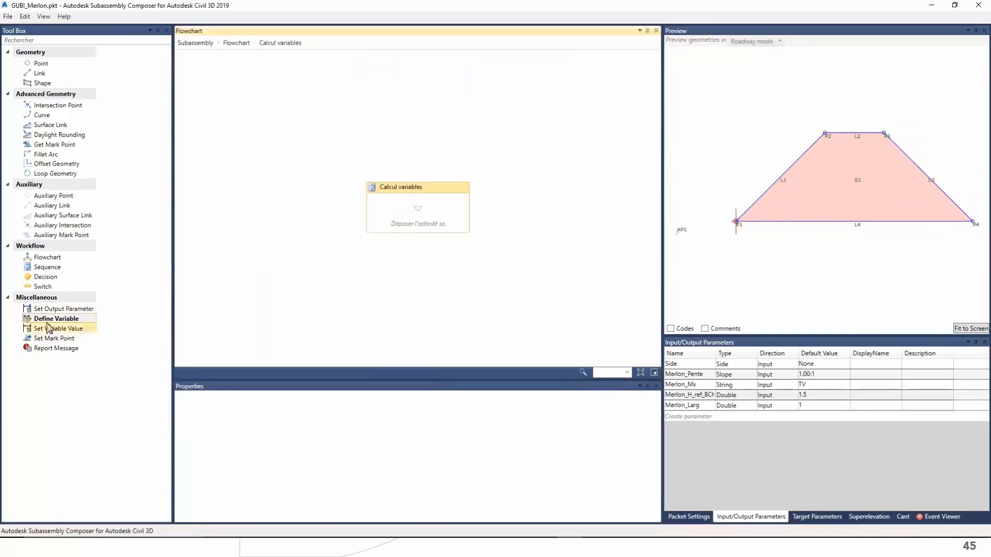
pyautogui.moveTo(46, 329); pyautogui.dragTo(397, 213)
pyautogui.click(377, 405)
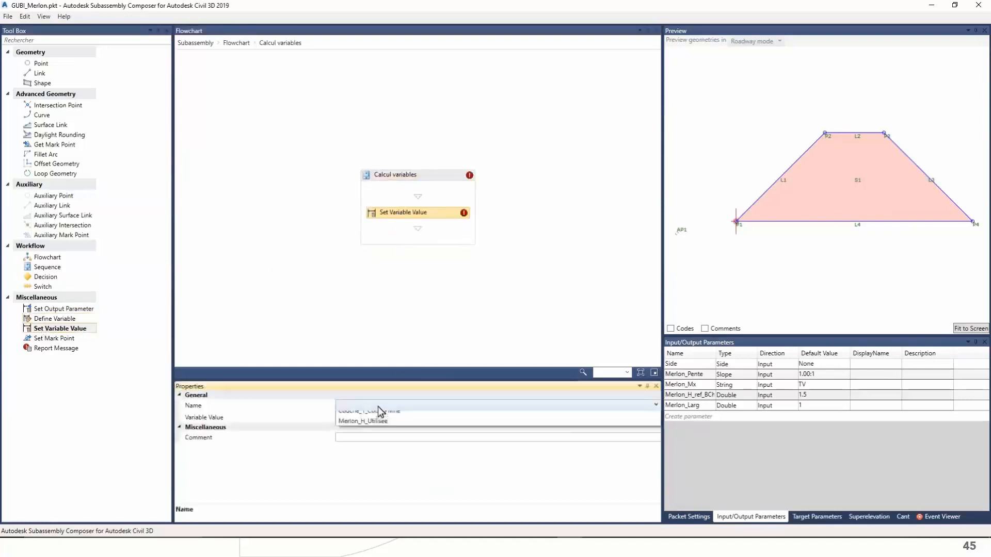
pyautogui.click(408, 427)
pyautogui.moveTo(688, 526); pyautogui.dragTo(867, 515)
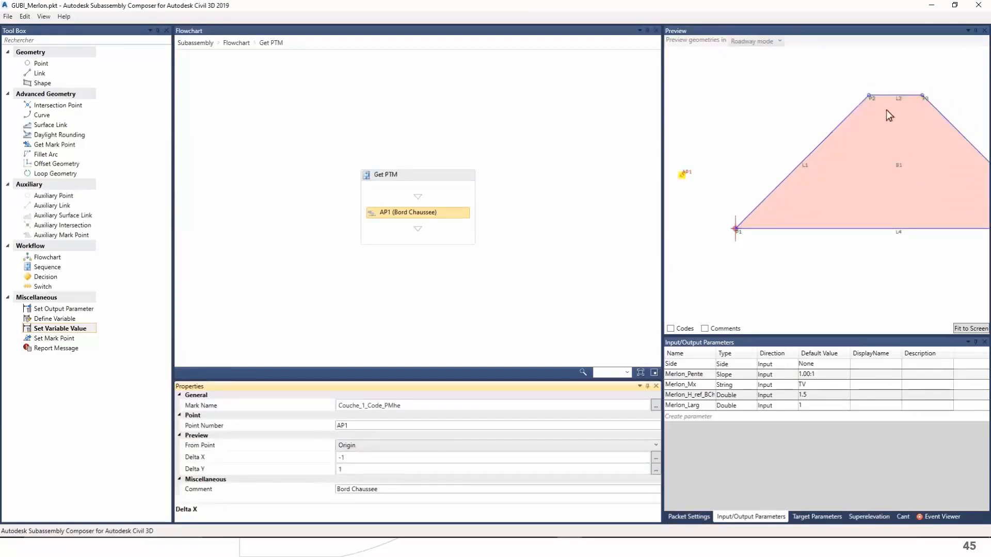
# Step: Test the berm preview by setting the Delta Y of mark point AP1 in Get PTM to -0.2 and to -1.5
pyautogui.click(373, 472)
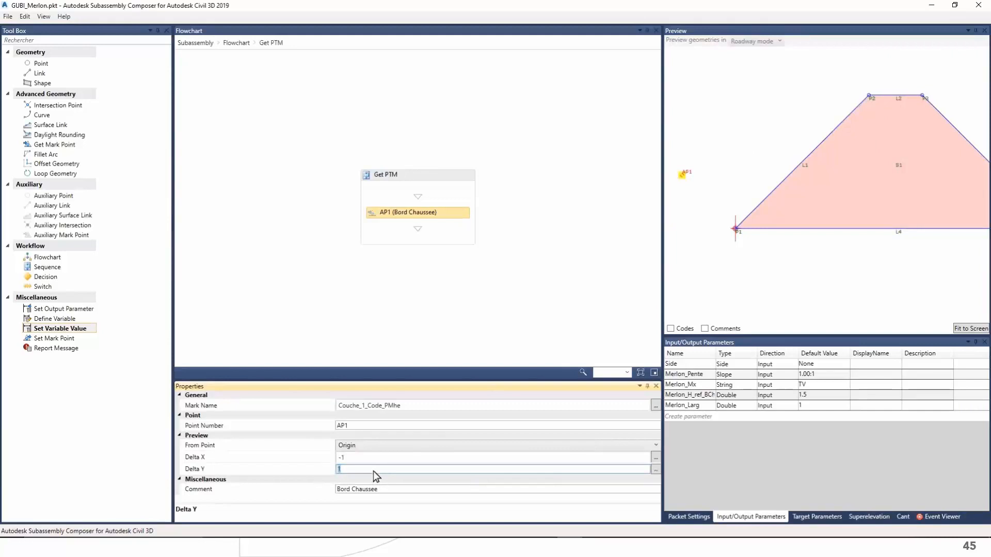
pyautogui.write('-0')
pyautogui.write('.2')
pyautogui.press('Return')
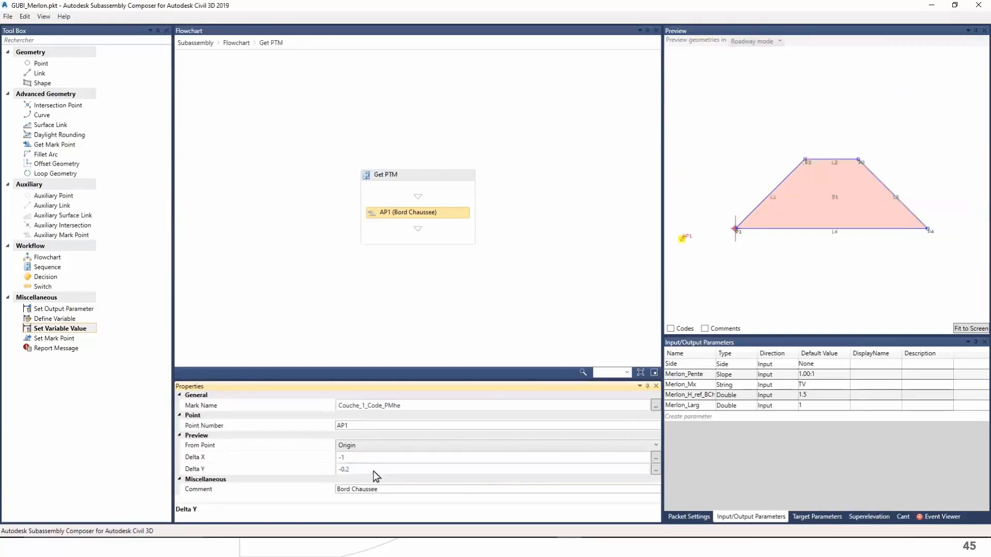
pyautogui.click(373, 472)
pyautogui.write('-0')
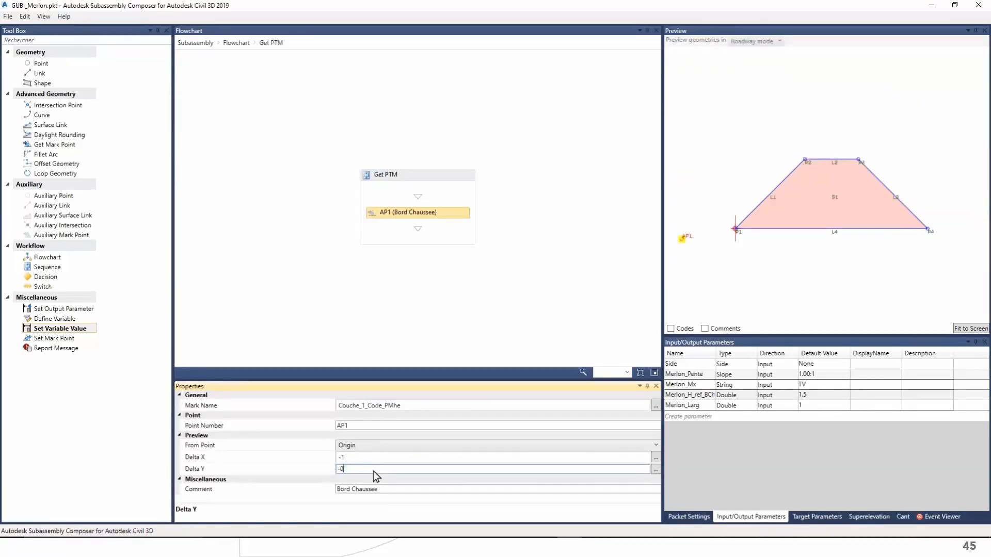
pyautogui.press('BackSpace')
pyautogui.write('1.5')
pyautogui.press('Return')
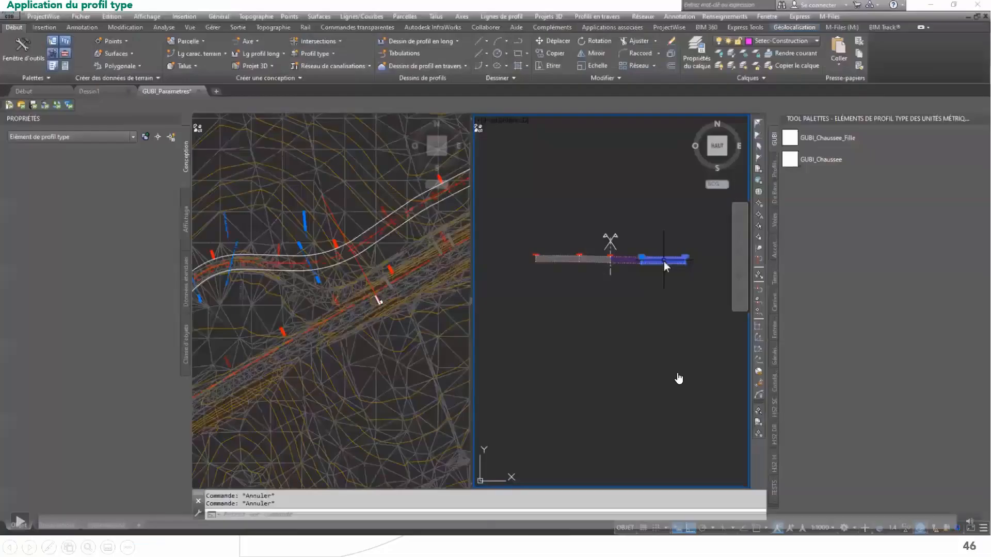
# Step: In Civil 3D, delete the right and left GUBI_Chaussee_Fille subassemblies from the assembly
pyautogui.click(663, 261)
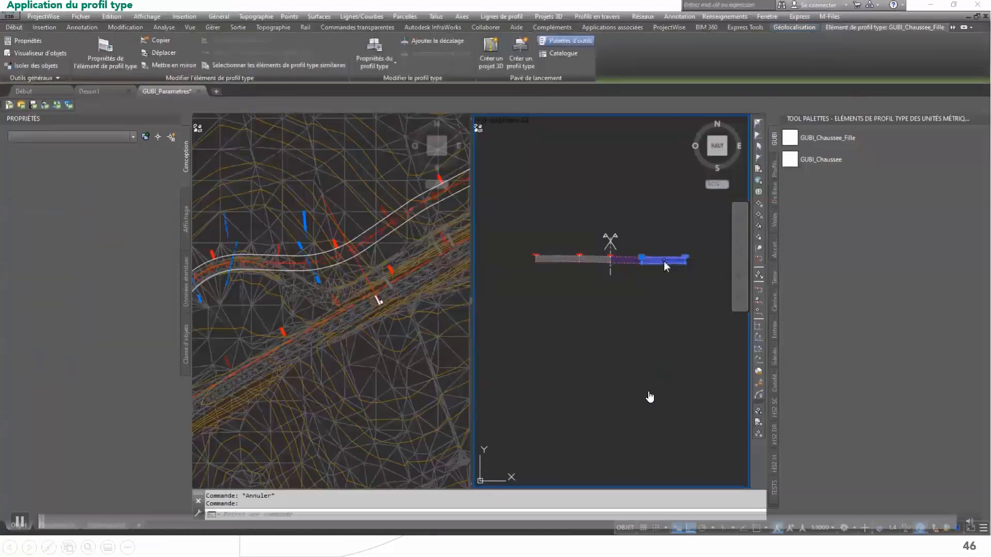
pyautogui.press('Delete')
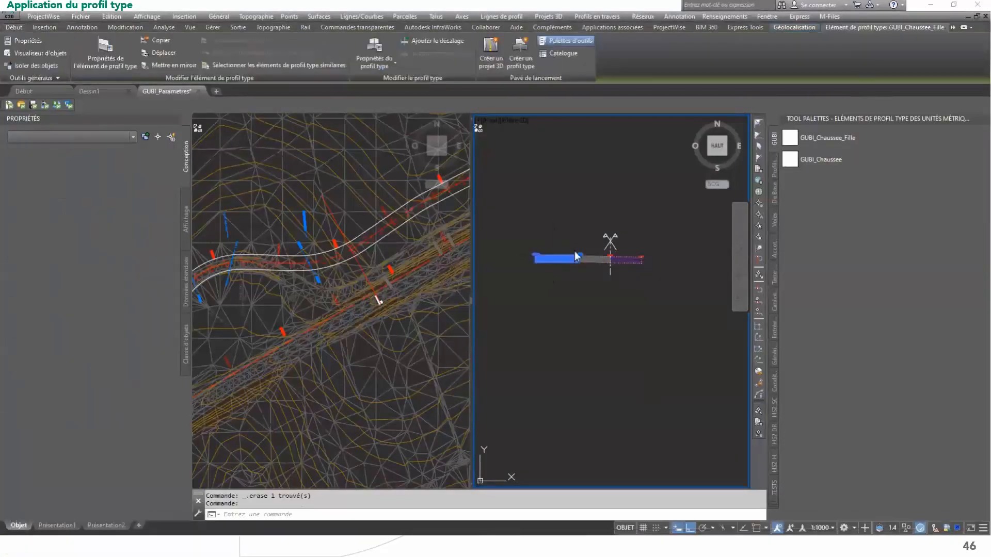
pyautogui.press('Delete')
pyautogui.press('Escape')
# Step: Set Chausse_Largeur to 3.5 m for both remaining GUBI_Chaussee subassemblies
pyautogui.click(618, 259)
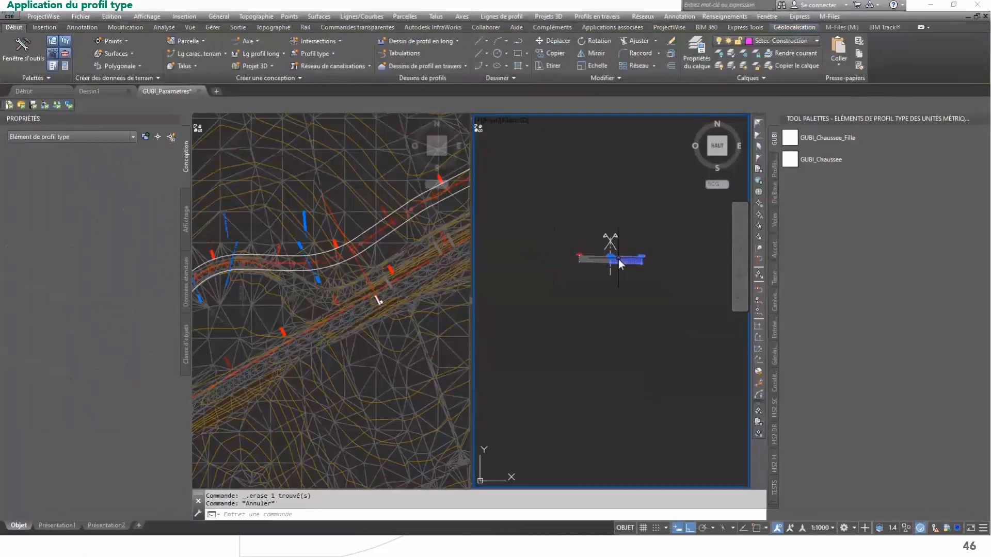
pyautogui.click(589, 260)
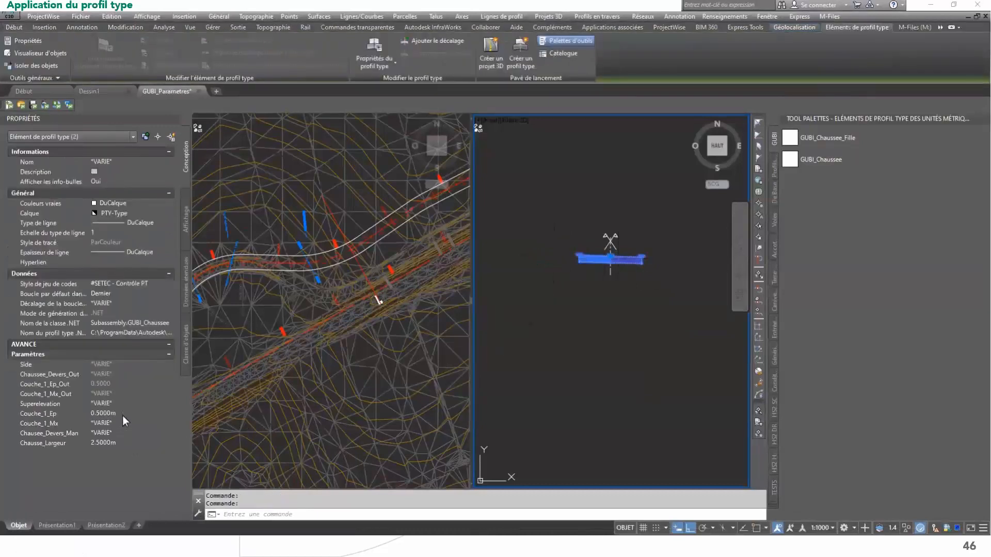
pyautogui.click(123, 443)
pyautogui.write('3.5')
pyautogui.press('Return')
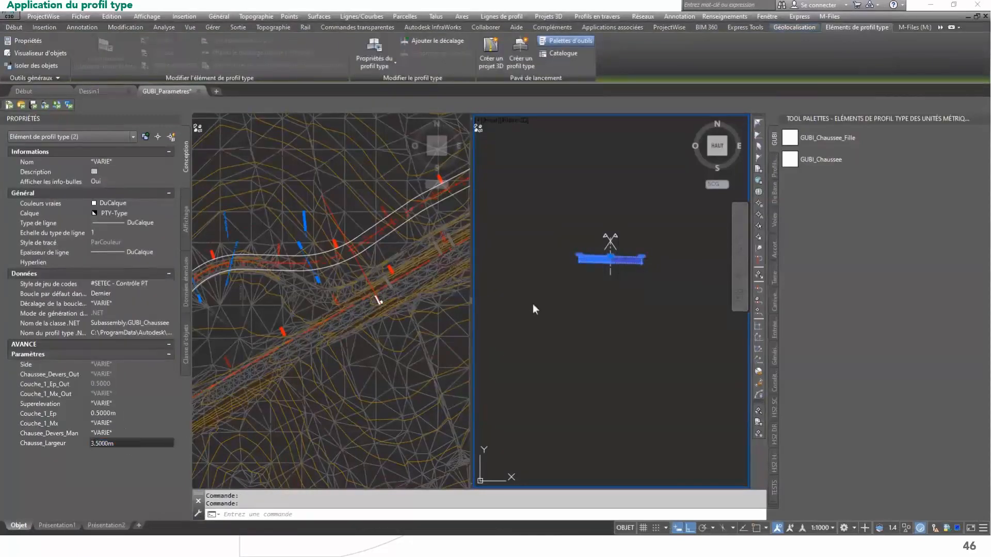
pyautogui.press('Escape')
pyautogui.press('Escape')
# Step: Import the GUBI_Merlon subassembly file into the GUBI tool palette
pyautogui.rightClick(779, 139)
pyautogui.click(825, 233)
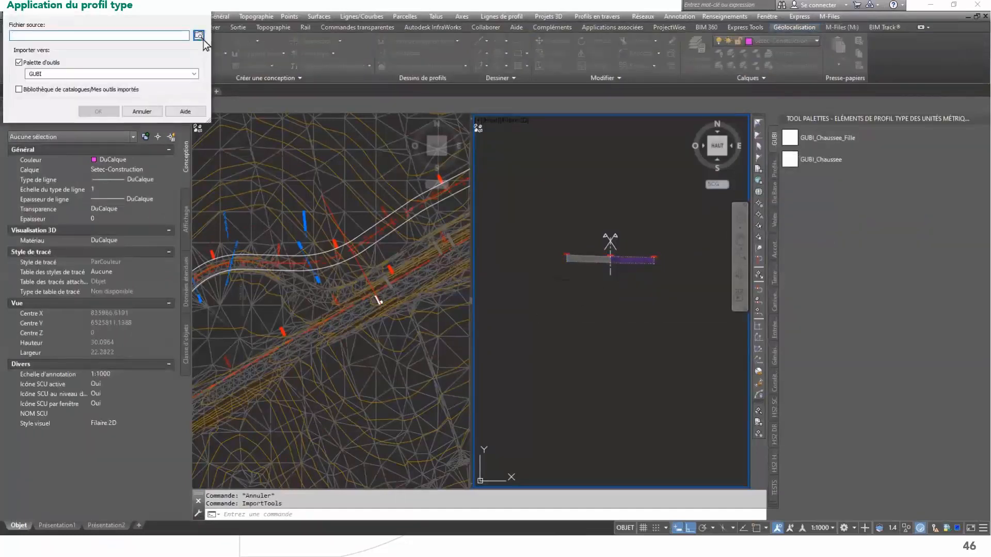
pyautogui.click(199, 35)
pyautogui.doubleClick(361, 181)
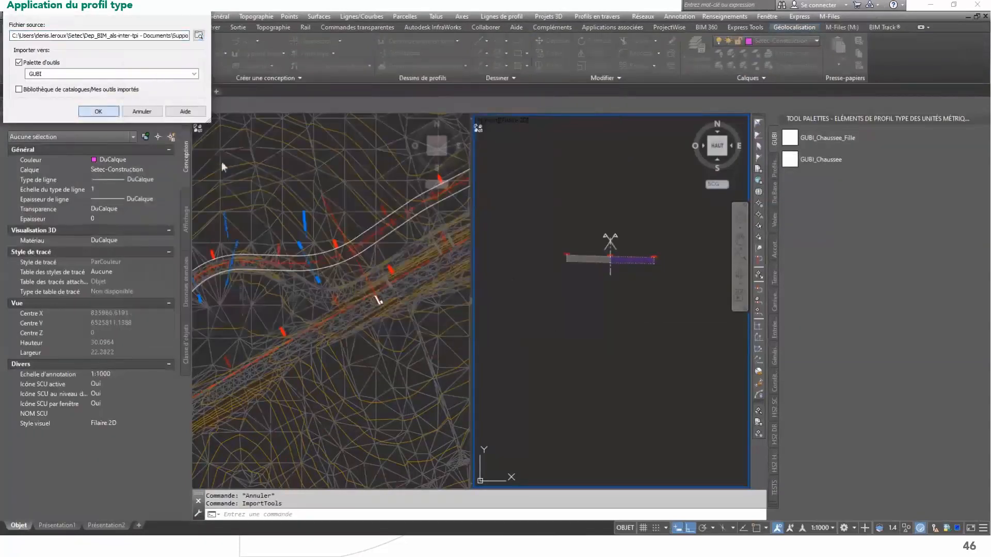
pyautogui.press('Return')
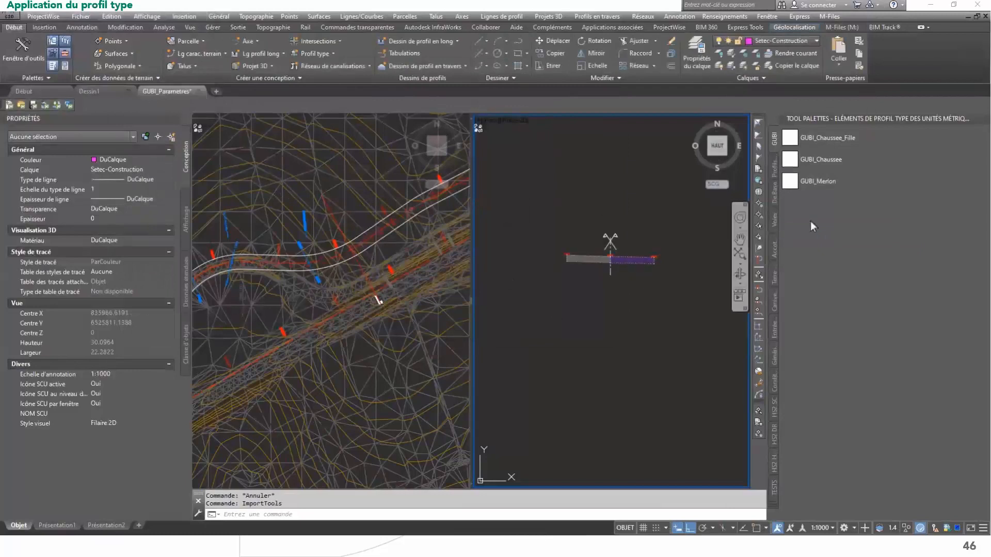
# Step: Attach a VoieSimple lane to the outer upper edge of the right GUBI_Chaussee
pyautogui.click(773, 181)
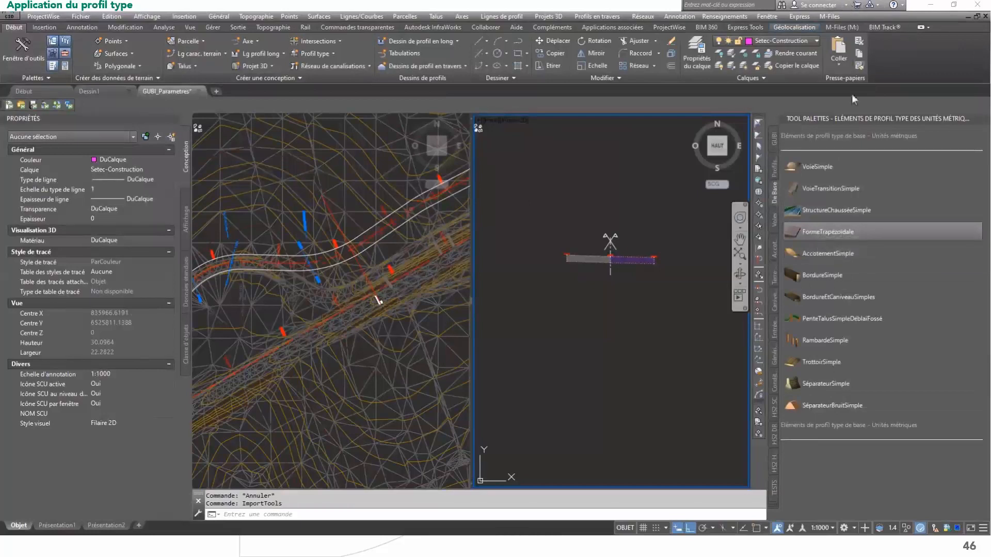
pyautogui.click(812, 168)
pyautogui.scroll(5, 636, 267)
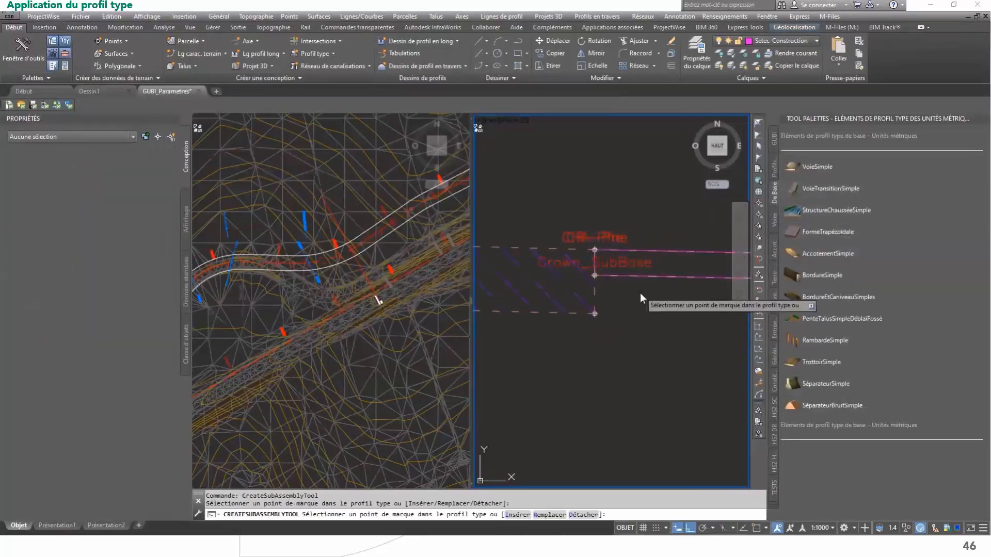
pyautogui.press('Escape')
# Step: Set the right BasicLane's width to 2.5 m and its slope to -5%
pyautogui.click(644, 279)
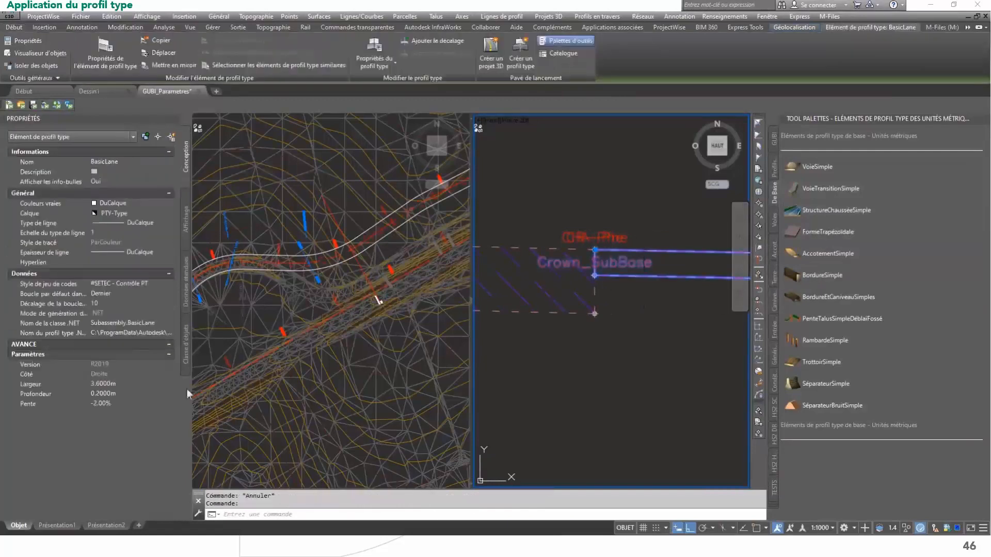
pyautogui.click(128, 385)
pyautogui.write('2.5')
pyautogui.click(125, 401)
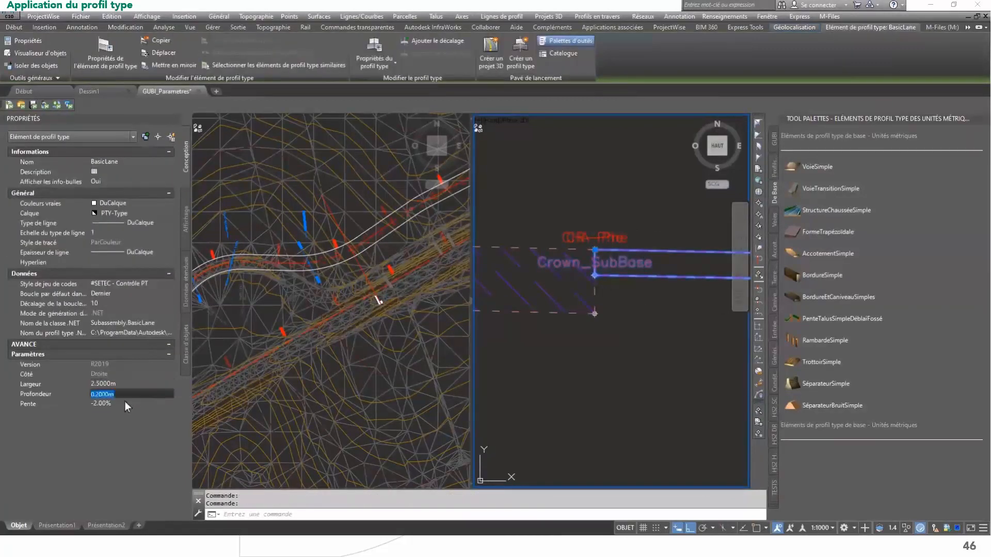
pyautogui.write('-')
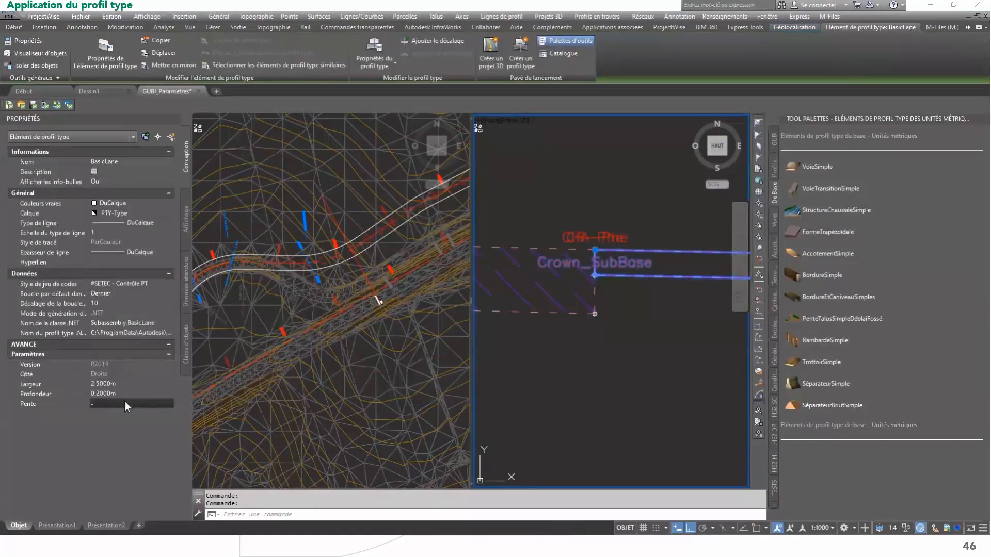
pyautogui.press('Escape')
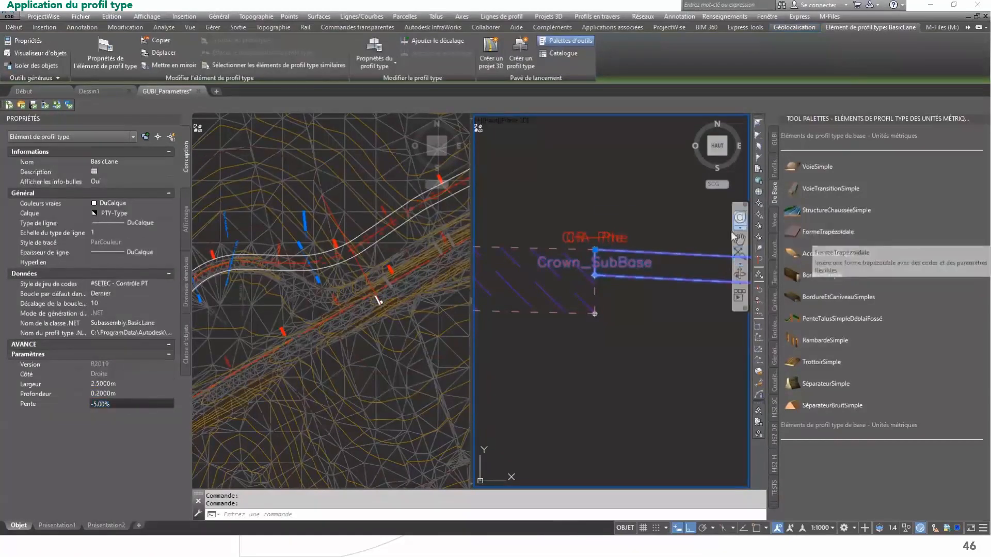
pyautogui.press('Escape')
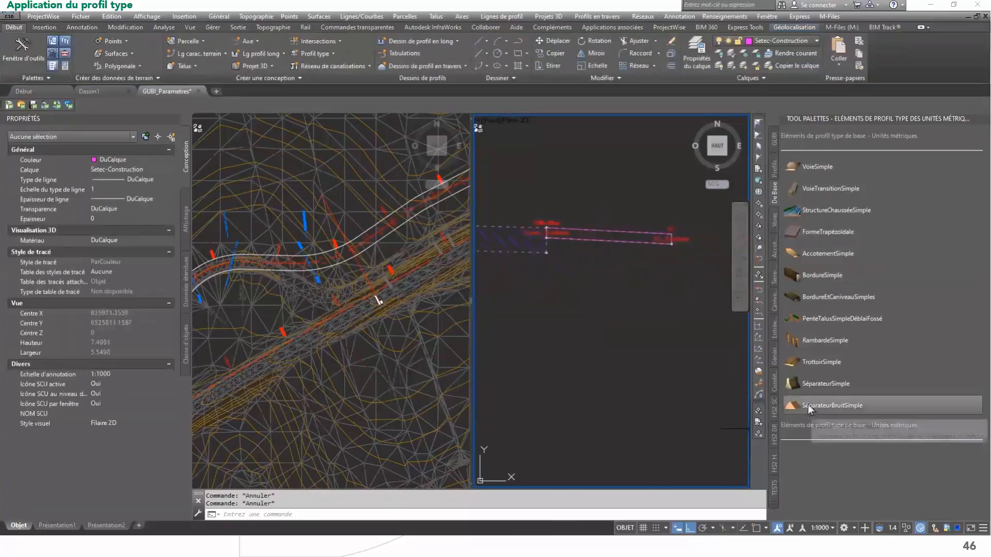
# Step: Attach GUBI_Merlon to the outer upper end of the right BasicLane and check the berm's parameters
pyautogui.click(774, 140)
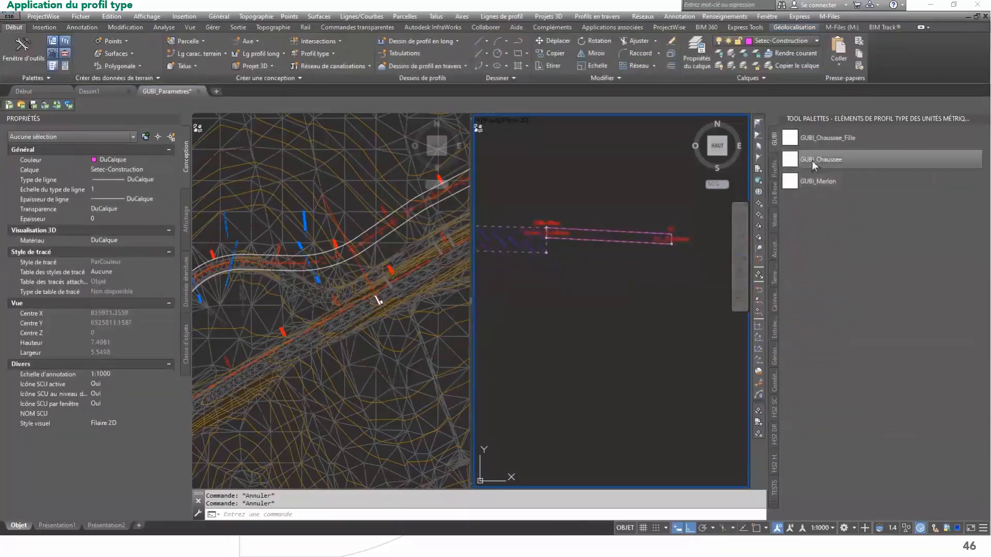
pyautogui.click(790, 179)
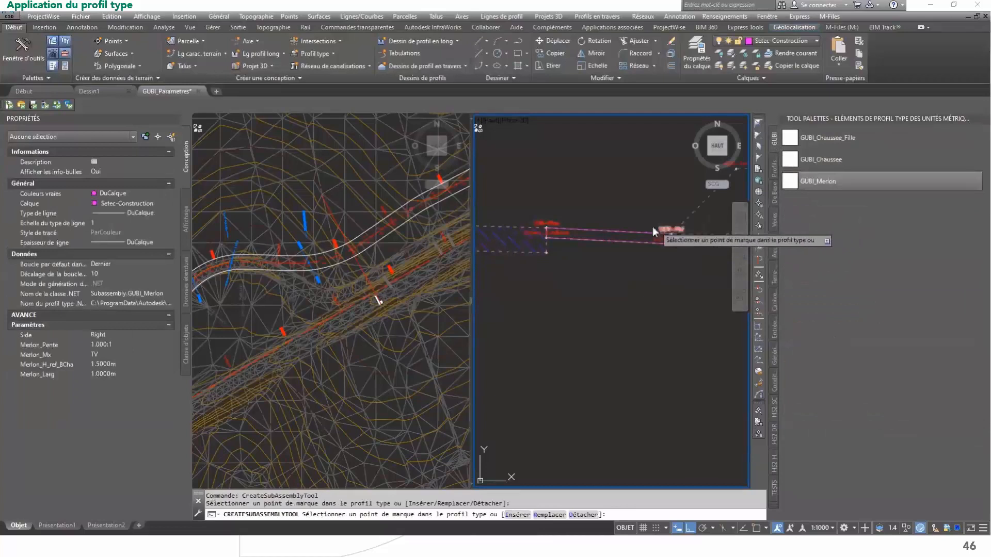
pyautogui.click(618, 248)
pyautogui.press('Escape')
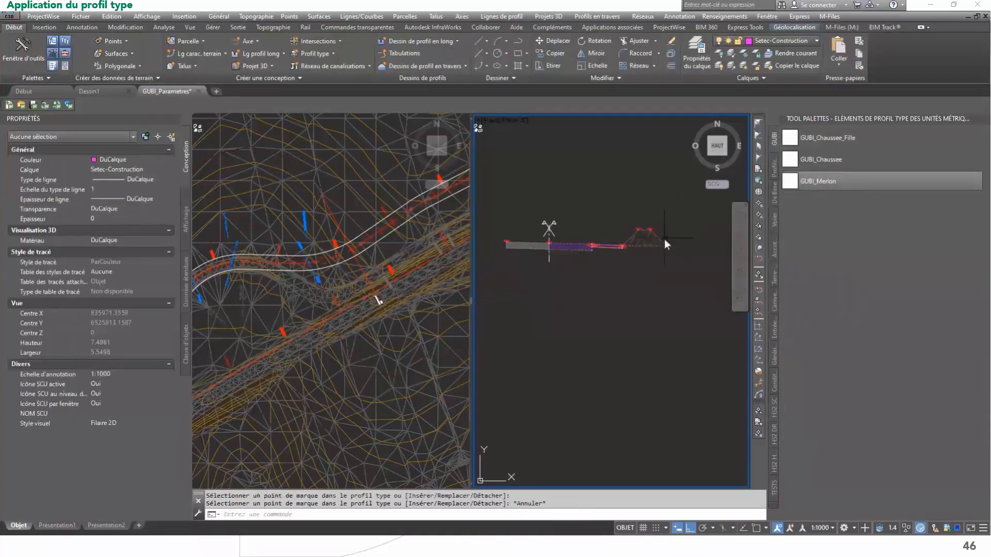
pyautogui.click(660, 240)
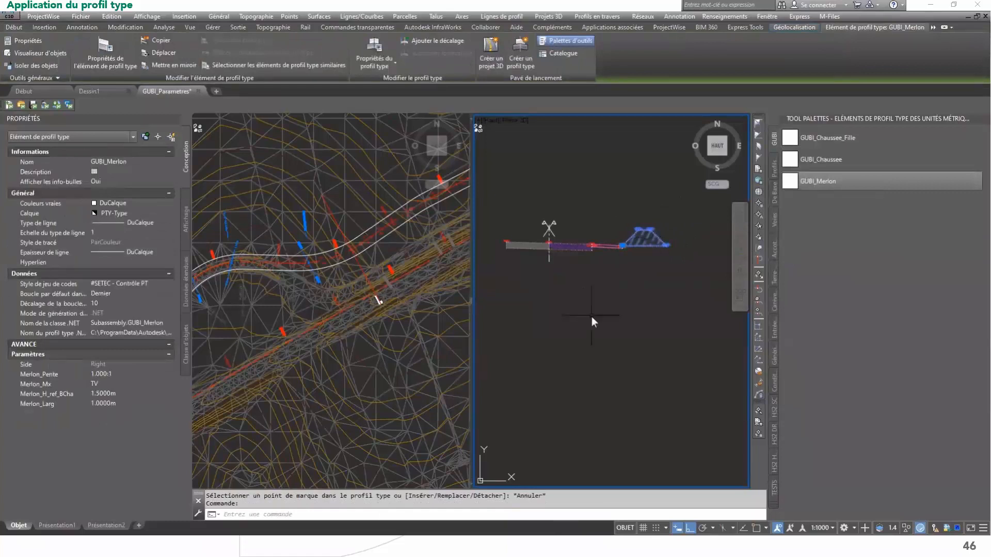
pyautogui.press('Escape')
pyautogui.press('Escape')
# Step: Mirror the right BasicLane and GUBI_Merlon onto the outer edge of the left GUBI_Chaussee
pyautogui.click(647, 246)
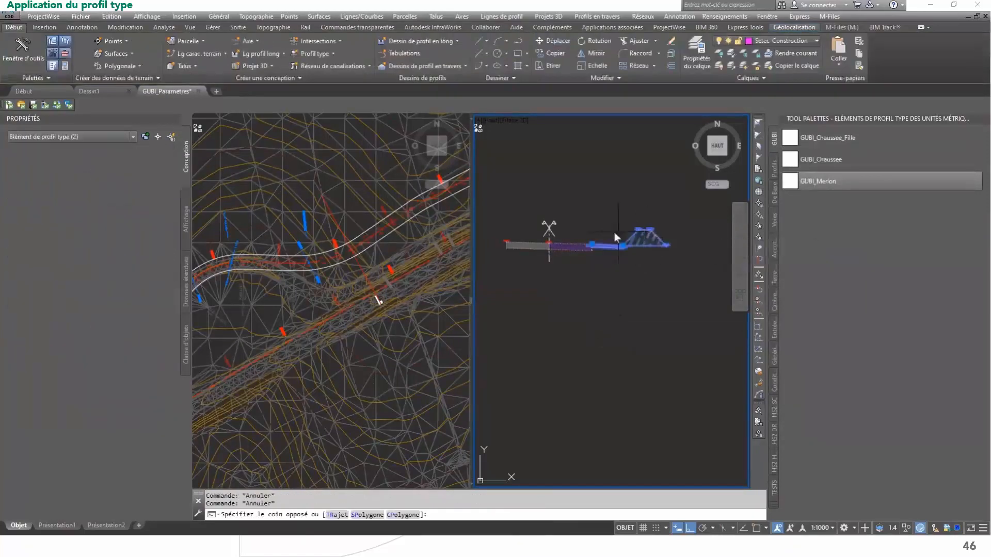
pyautogui.click(614, 232)
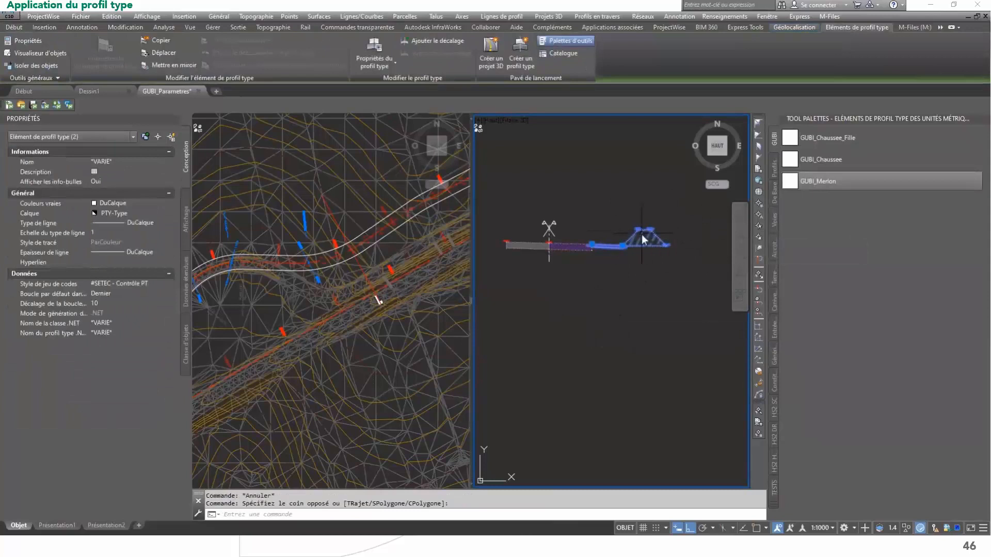
pyautogui.rightClick(629, 215)
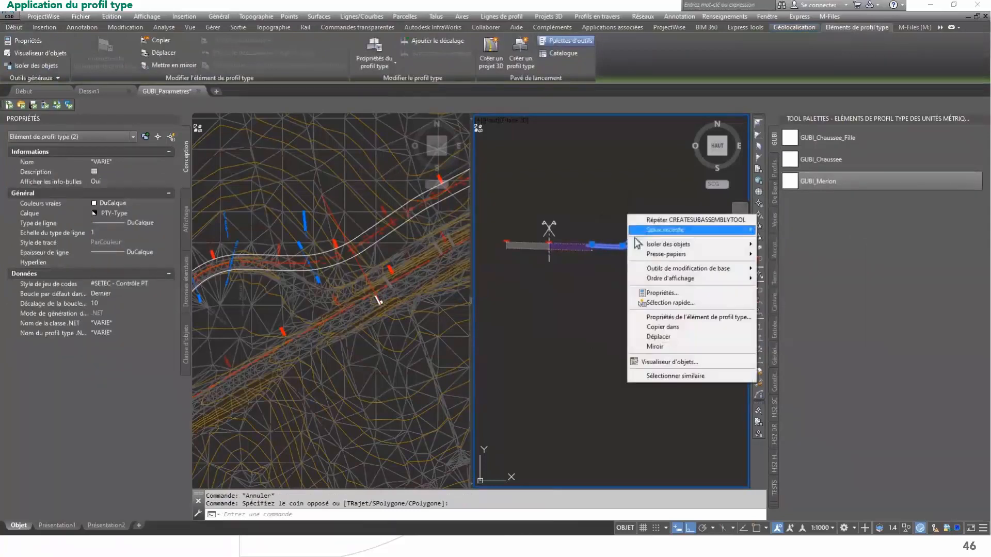
pyautogui.click(660, 346)
pyautogui.scroll(-5, 573, 249)
pyautogui.press('Escape')
pyautogui.press('Escape')
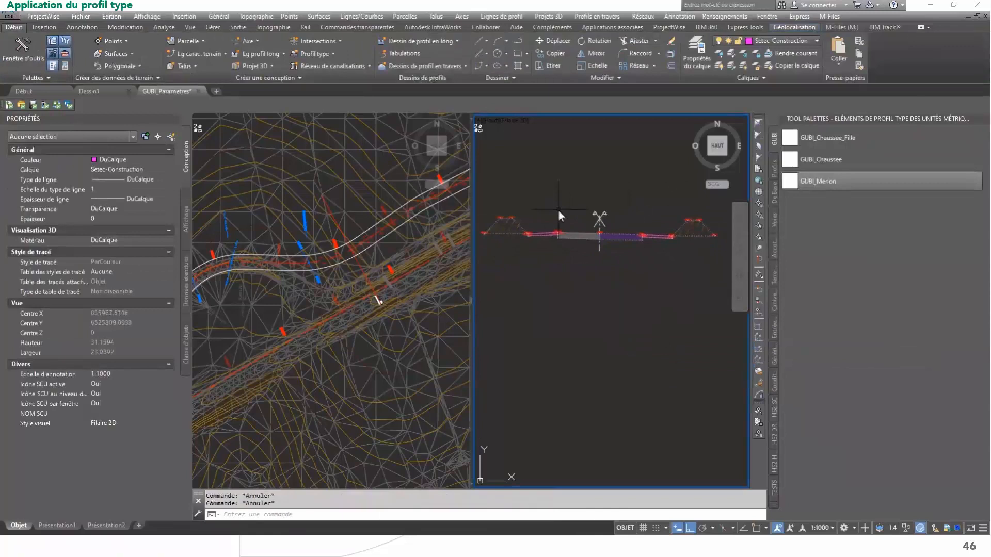
# Step: Save the drawing and rebuild corridor RD from its properties to apply the edited assembly
pyautogui.hotkey('ctrl', 's')
pyautogui.scroll(-2, 637, 228)
pyautogui.click(314, 267)
pyautogui.scroll(3, 319, 267)
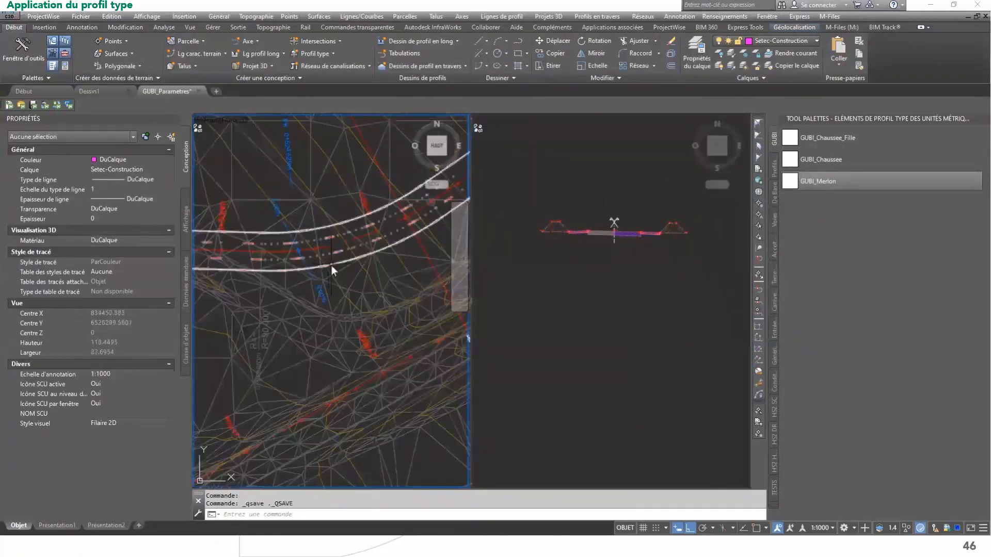
pyautogui.click(330, 265)
pyautogui.rightClick(330, 265)
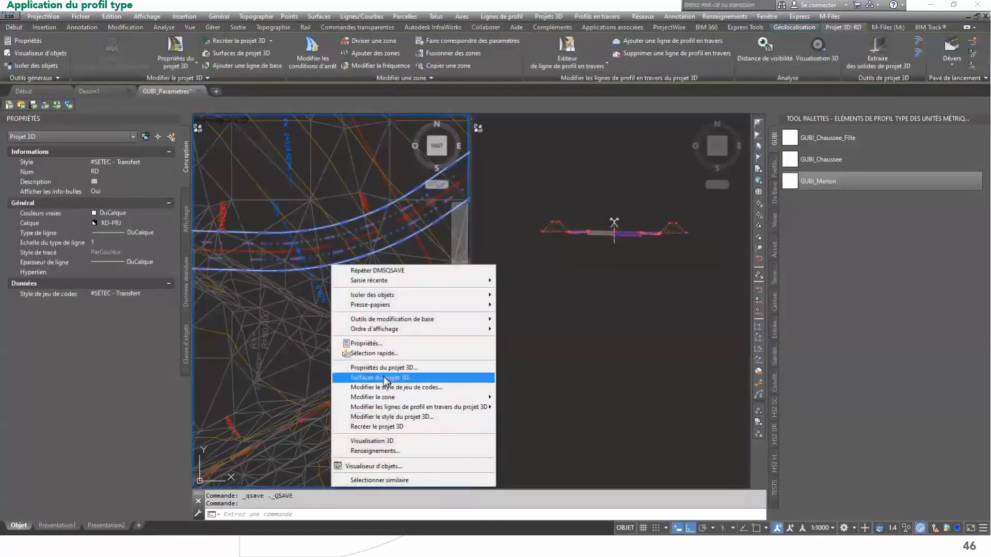
pyautogui.click(413, 367)
pyautogui.click(704, 378)
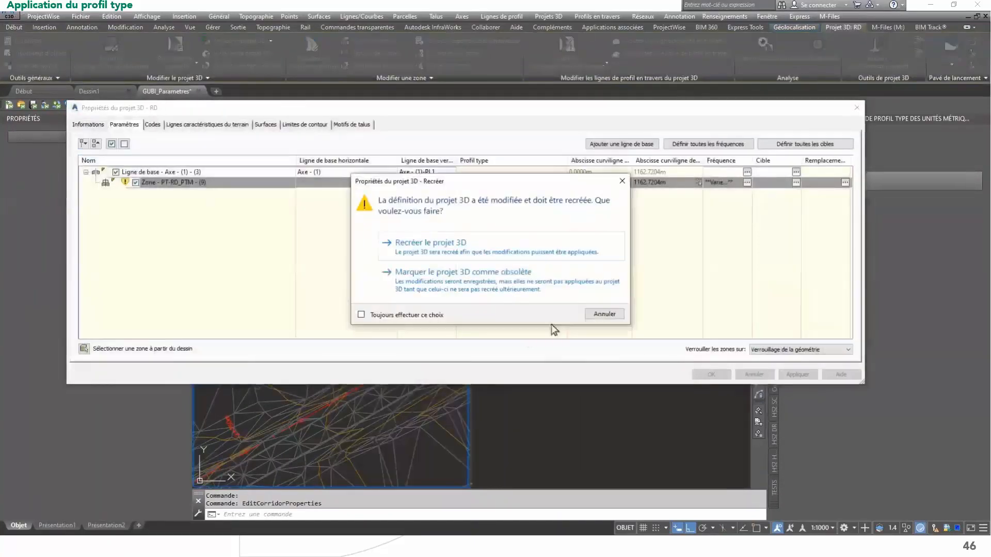
pyautogui.click(464, 252)
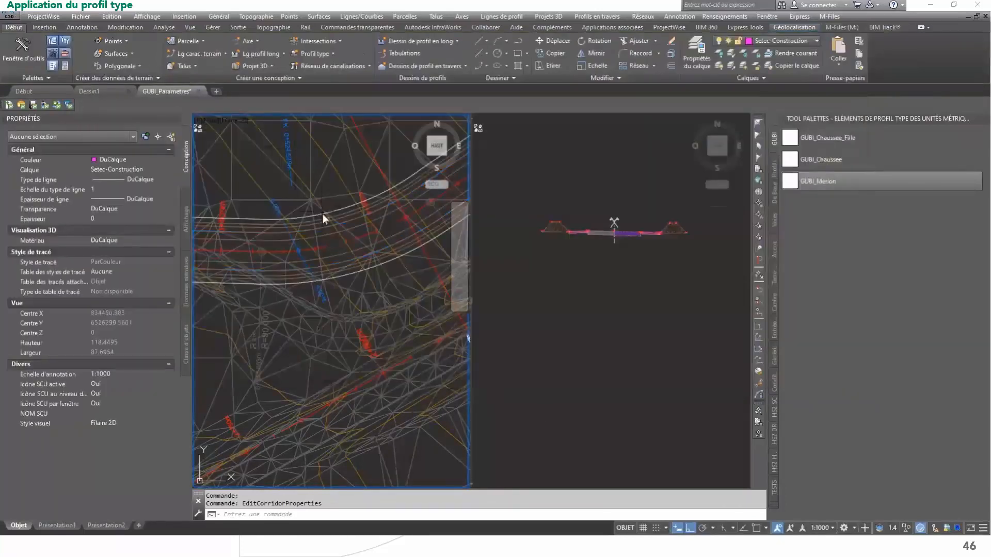
# Step: Change model space to a single viewport and frame corridor RD's cross-section with both berms
pyautogui.click(593, 294)
pyautogui.scroll(-6, 603, 291)
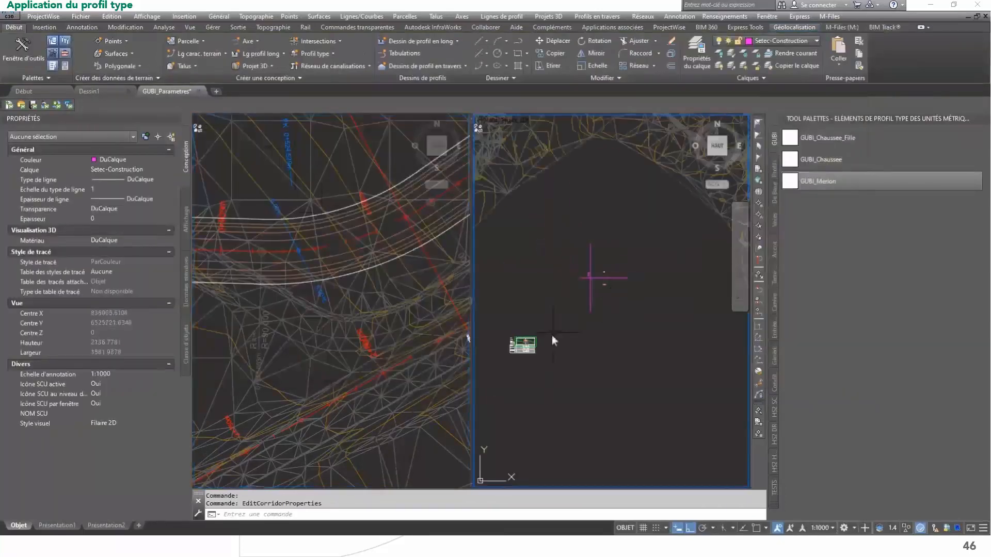
pyautogui.scroll(8, 536, 338)
pyautogui.scroll(4, 636, 293)
pyautogui.moveTo(635, 293); pyautogui.dragTo(667, 254, button='middle')
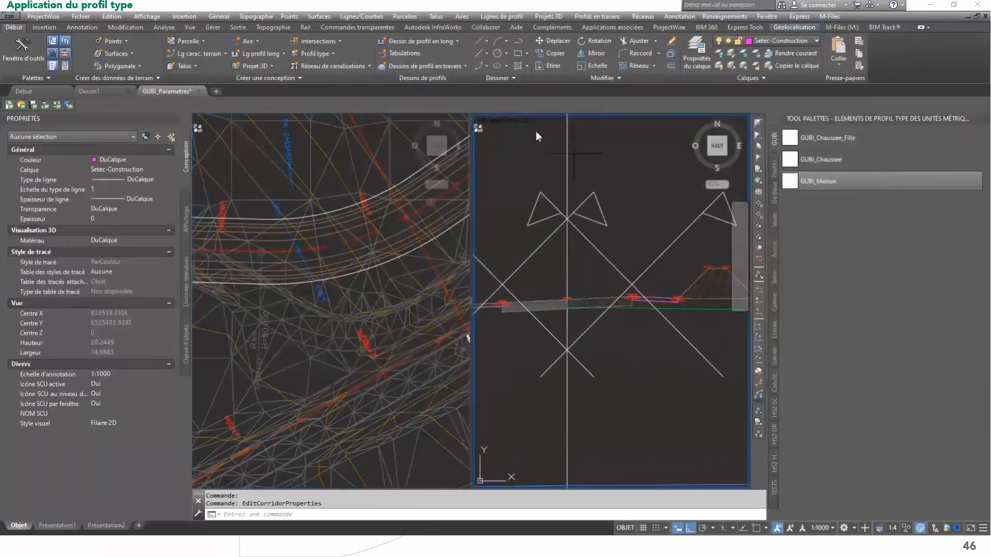
pyautogui.click(190, 27)
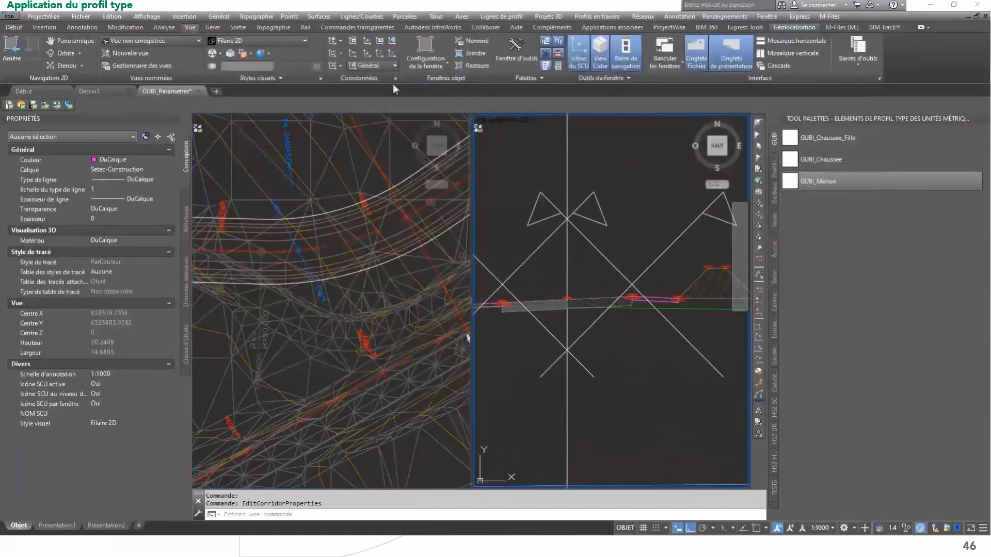
pyautogui.click(432, 56)
pyautogui.scroll(-3, 470, 301)
pyautogui.moveTo(469, 301); pyautogui.dragTo(549, 279, button='middle')
pyautogui.scroll(8, 480, 296)
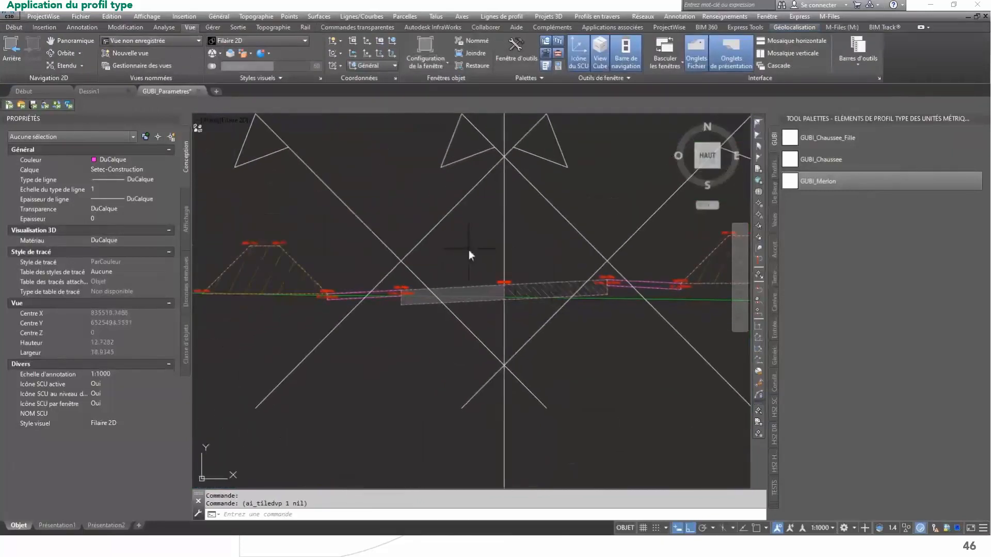
pyautogui.click(429, 234)
pyautogui.rightClick(427, 234)
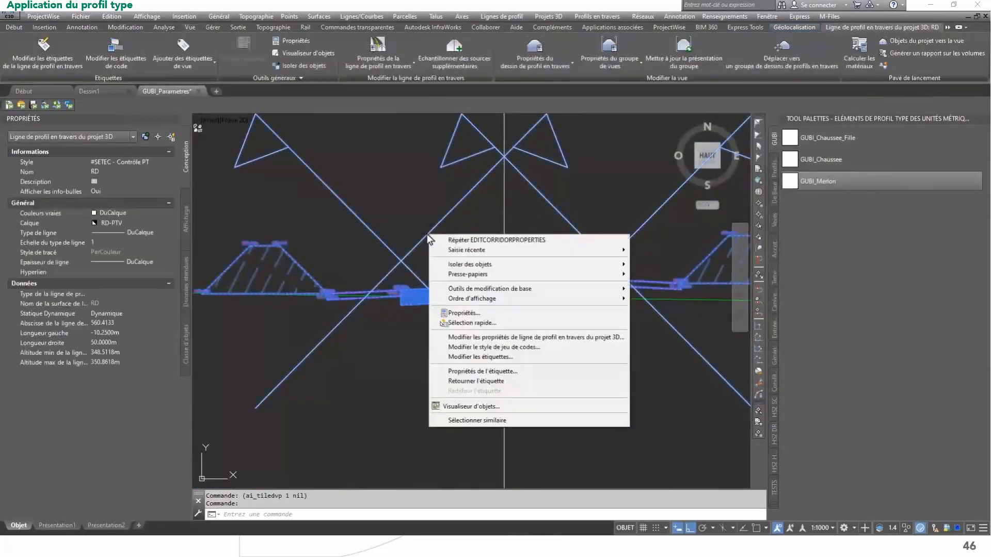
pyautogui.press('Escape')
pyautogui.moveTo(580, 225); pyautogui.dragTo(511, 222, button='middle')
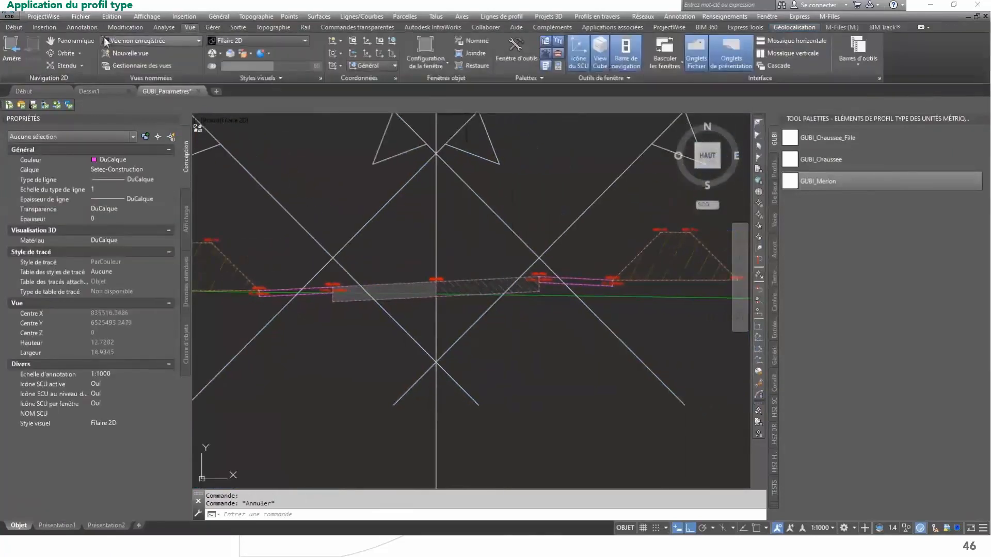
# Step: Add a vertical linear dimension from the right pavement's outer upper edge to the right berm's crest
pyautogui.click(14, 27)
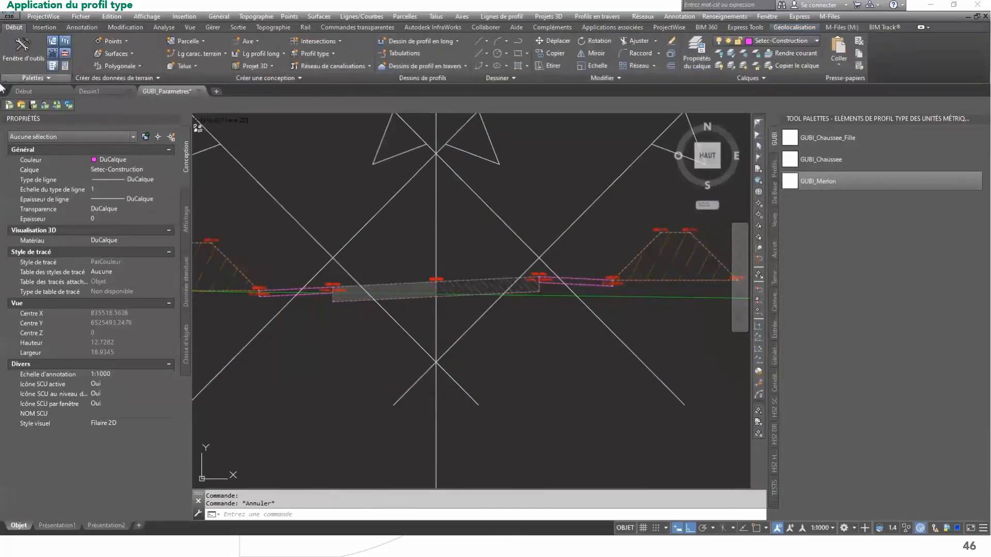
pyautogui.click(81, 27)
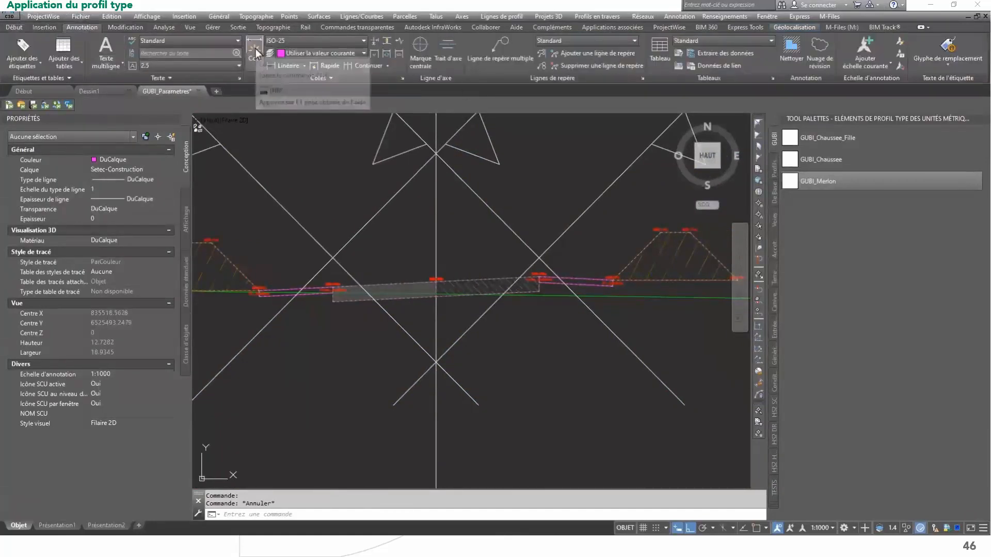
pyautogui.click(277, 65)
pyautogui.scroll(4, 614, 287)
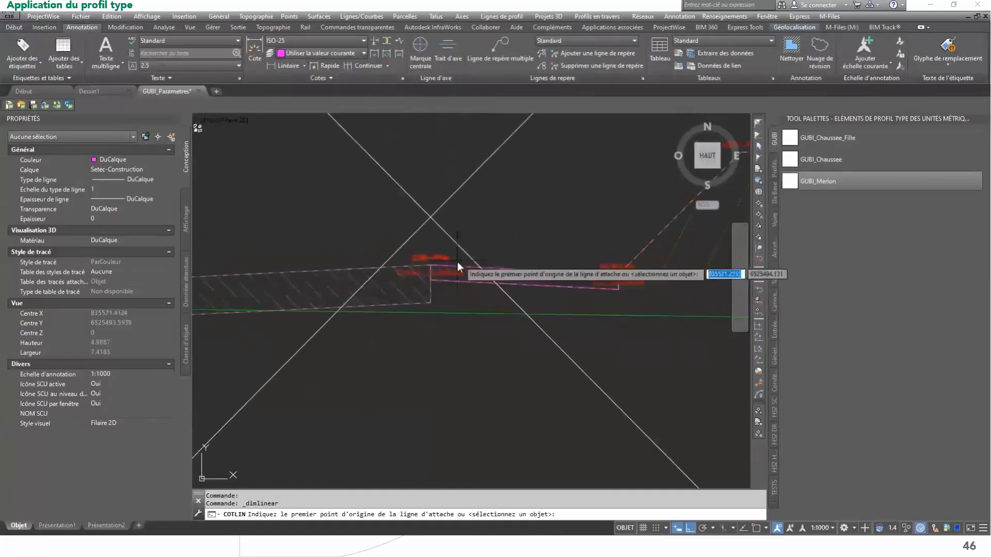
pyautogui.click(431, 265)
pyautogui.moveTo(494, 230); pyautogui.dragTo(366, 267, button='middle')
pyautogui.click(611, 191)
pyautogui.scroll(-5, 256, 252)
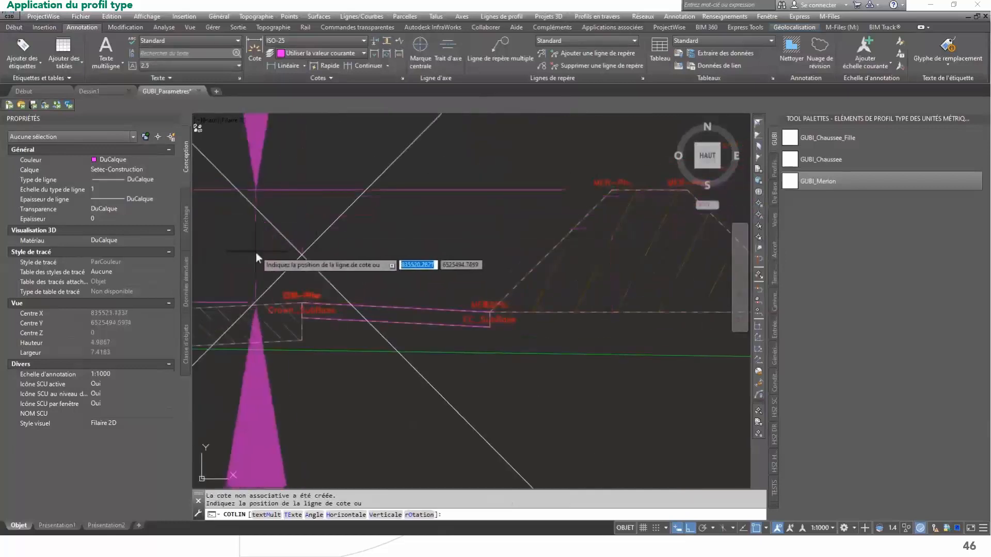
pyautogui.click(340, 264)
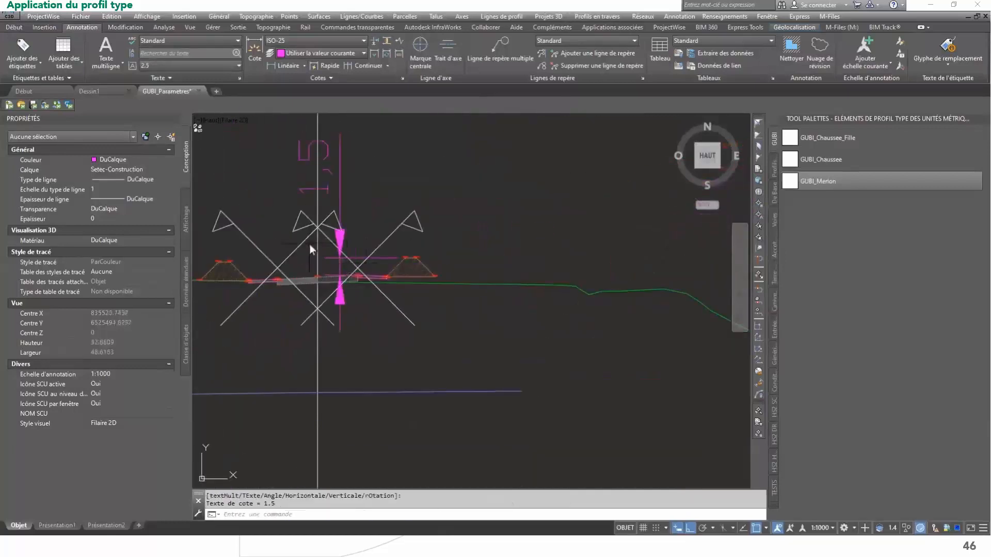
# Step: Add a vertical linear dimension from the left berm's crest to the left pavement's outer upper edge
pyautogui.moveTo(308, 244); pyautogui.dragTo(436, 232, button='middle')
pyautogui.scroll(1, 382, 267)
pyautogui.press('Return')
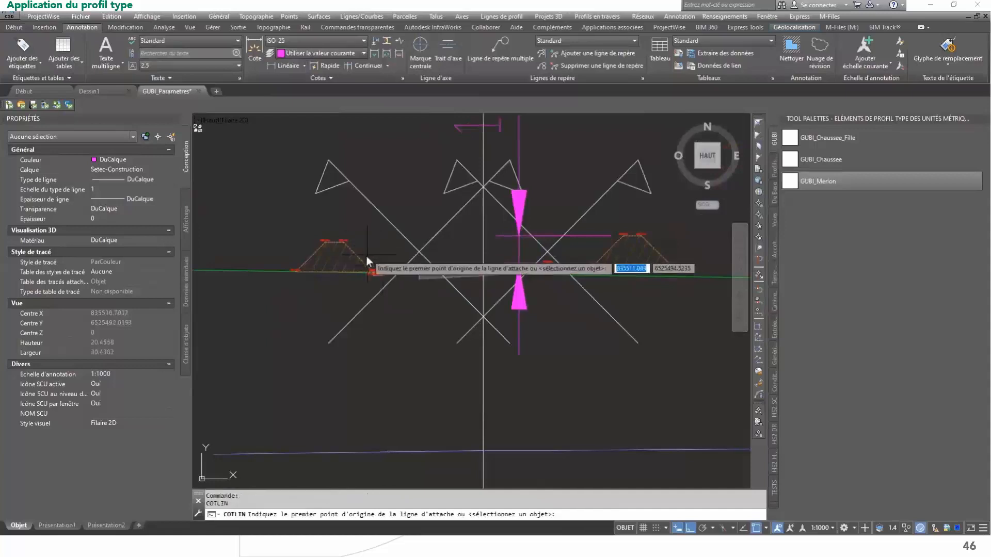
pyautogui.click(343, 245)
pyautogui.scroll(5, 380, 272)
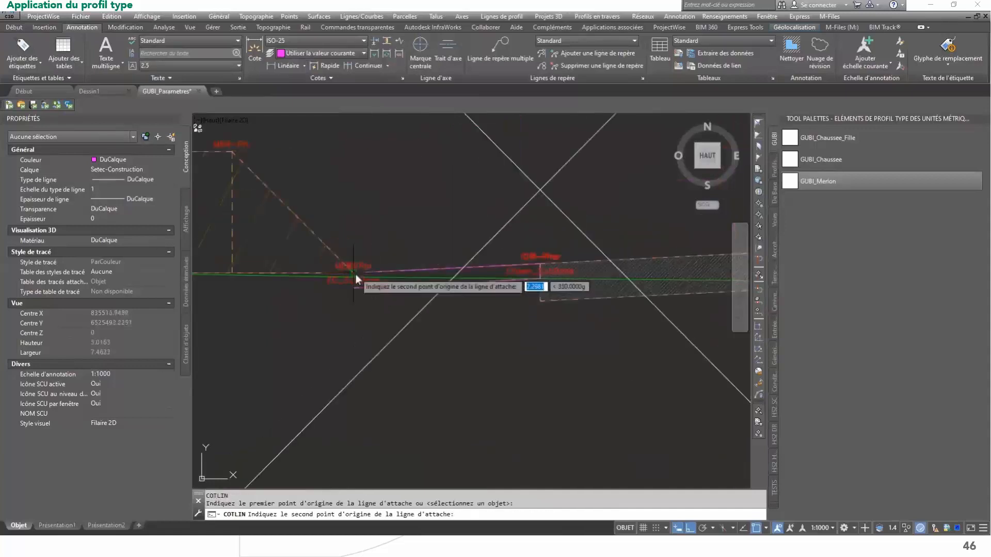
pyautogui.click(526, 262)
pyautogui.scroll(-5, 528, 262)
pyautogui.click(363, 240)
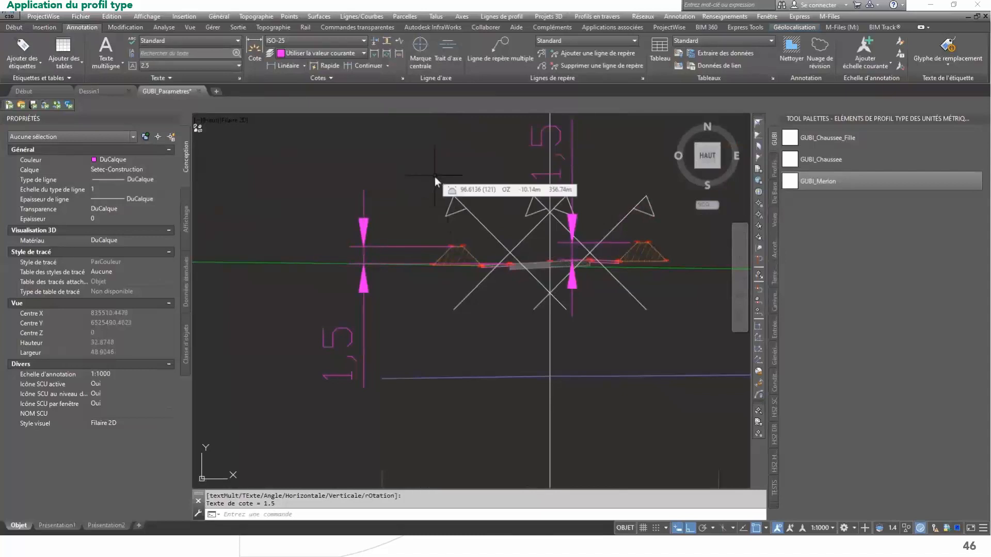
# Step: Add a vertical linear dimension from the left berm's crest to its inner foot at the lane end
pyautogui.scroll(2, 497, 258)
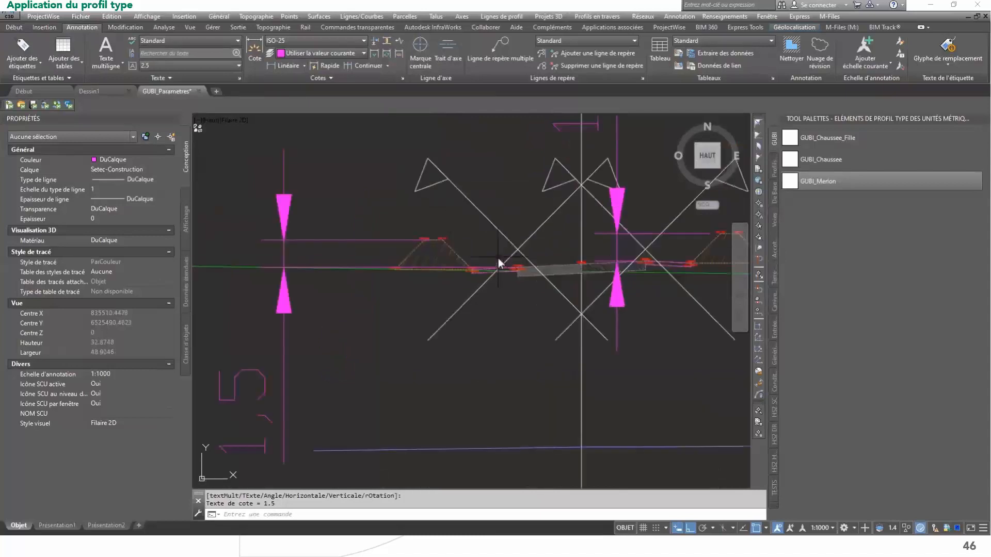
pyautogui.press('Return')
pyautogui.click(443, 240)
pyautogui.scroll(4, 470, 271)
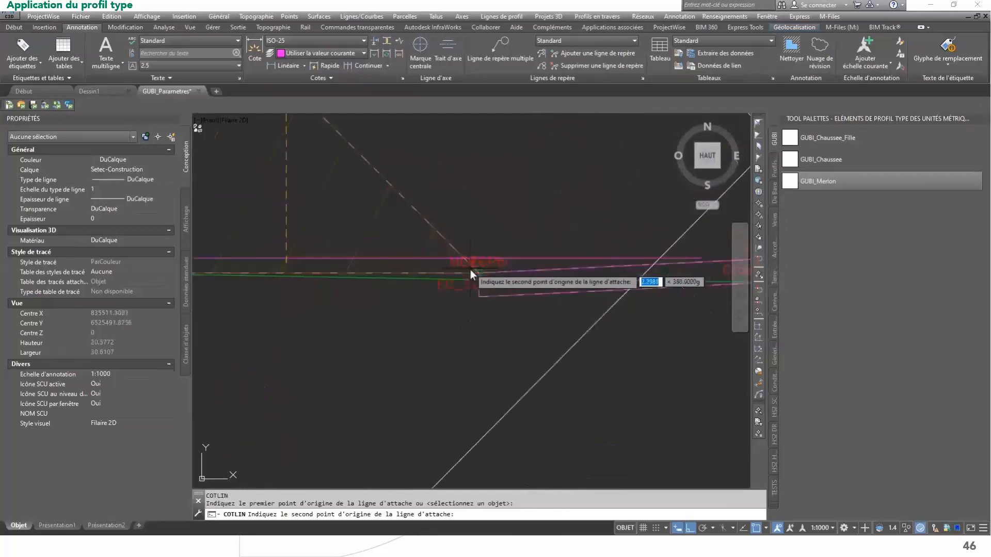
pyautogui.click(470, 270)
pyautogui.scroll(-6, 458, 265)
pyautogui.click(336, 263)
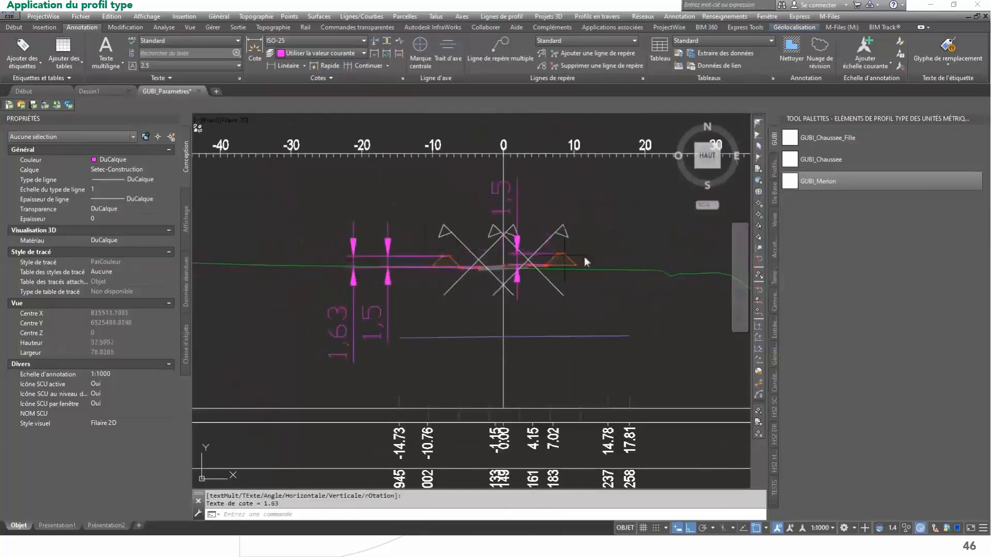
# Step: Add a vertical linear dimension from the right berm's inner foot to its crest and end the command
pyautogui.scroll(4, 567, 260)
pyautogui.press('Return')
pyautogui.click(491, 265)
pyautogui.click(568, 196)
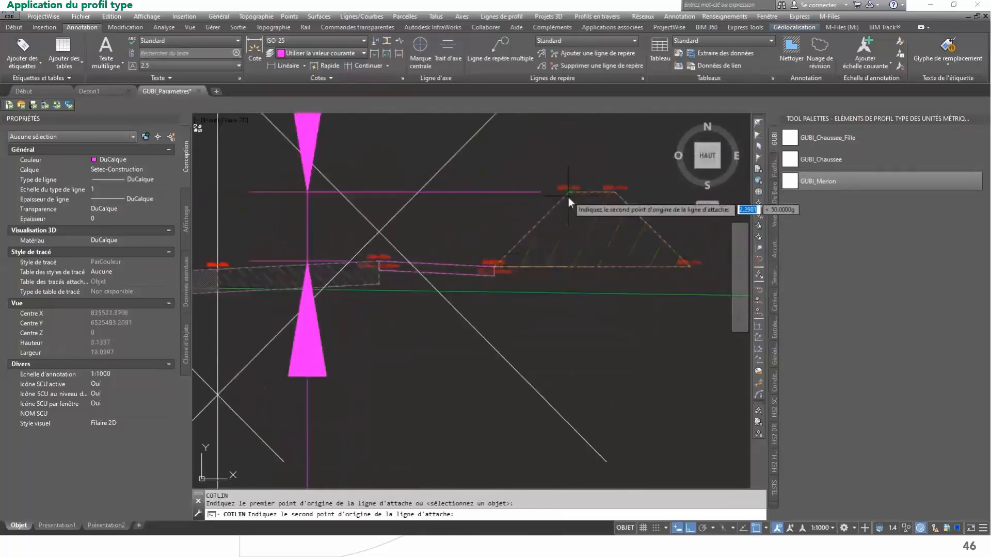
pyautogui.scroll(-5, 567, 206)
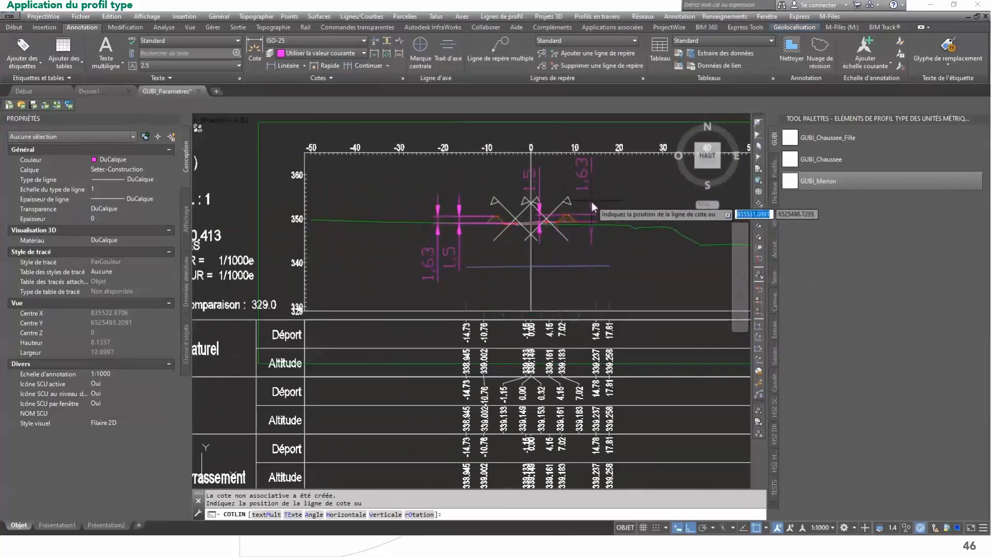
pyautogui.click(585, 230)
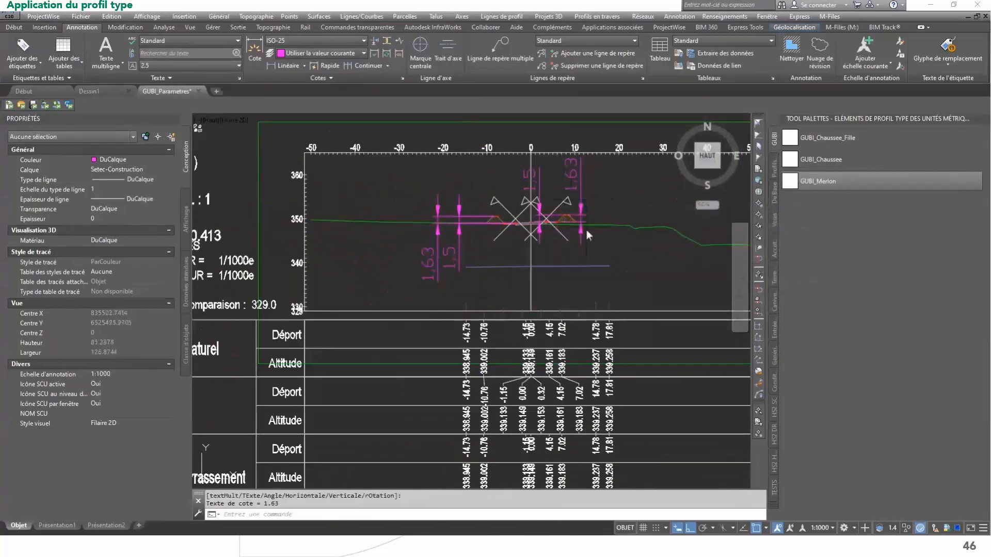
pyautogui.press('Escape')
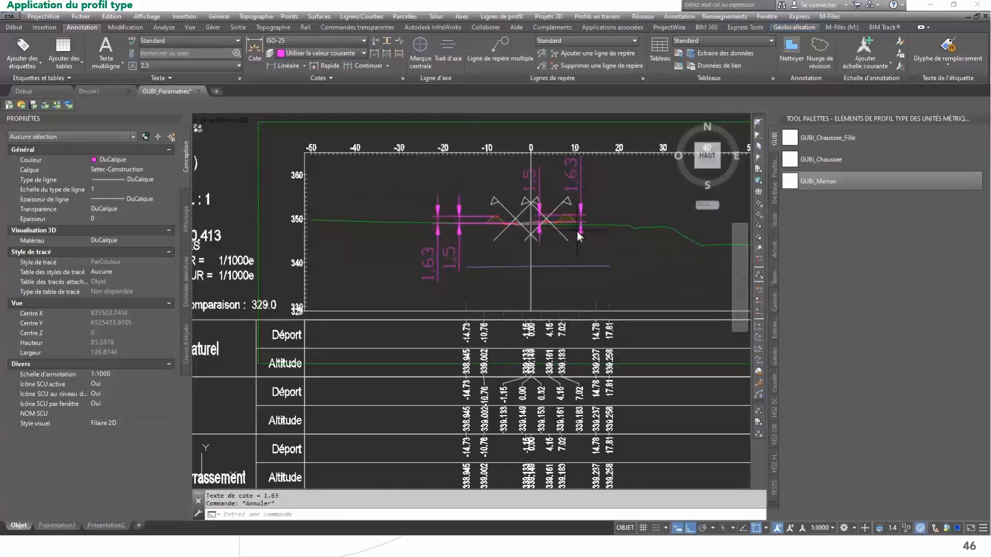
pyautogui.scroll(-8, 570, 228)
pyautogui.scroll(10, 537, 189)
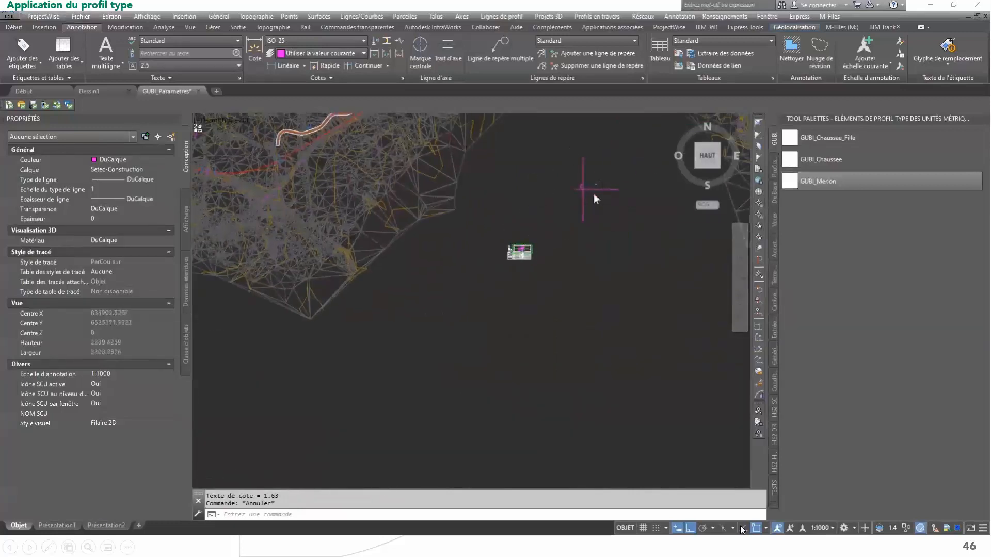
pyautogui.moveTo(767, 522); pyautogui.dragTo(829, 521)
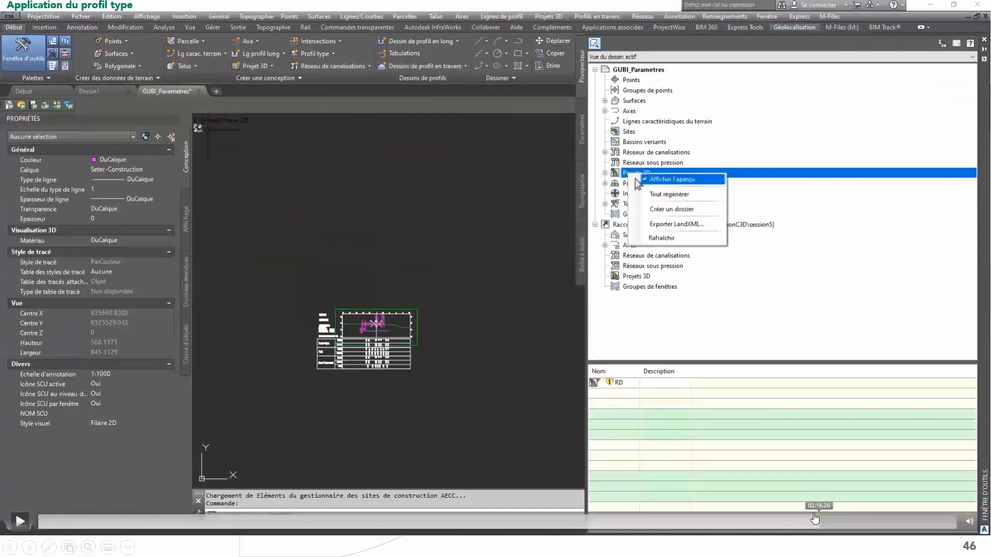
pyautogui.click(796, 522)
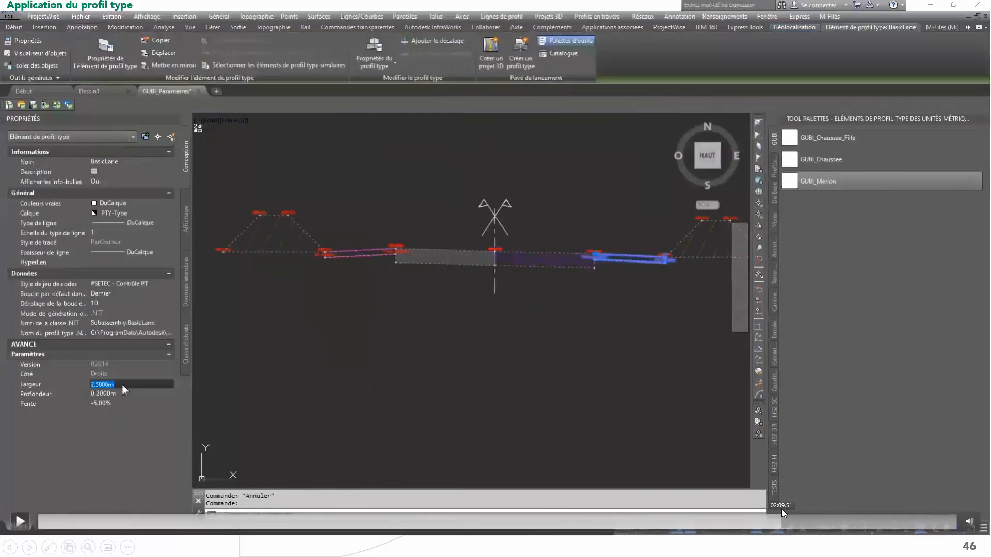
pyautogui.moveTo(787, 508)
pyautogui.mouseDown()
pyautogui.moveTo(921, 515)
pyautogui.moveTo(860, 515)
pyautogui.mouseUp()
pyautogui.click(21, 521)
pyautogui.click(21, 521)
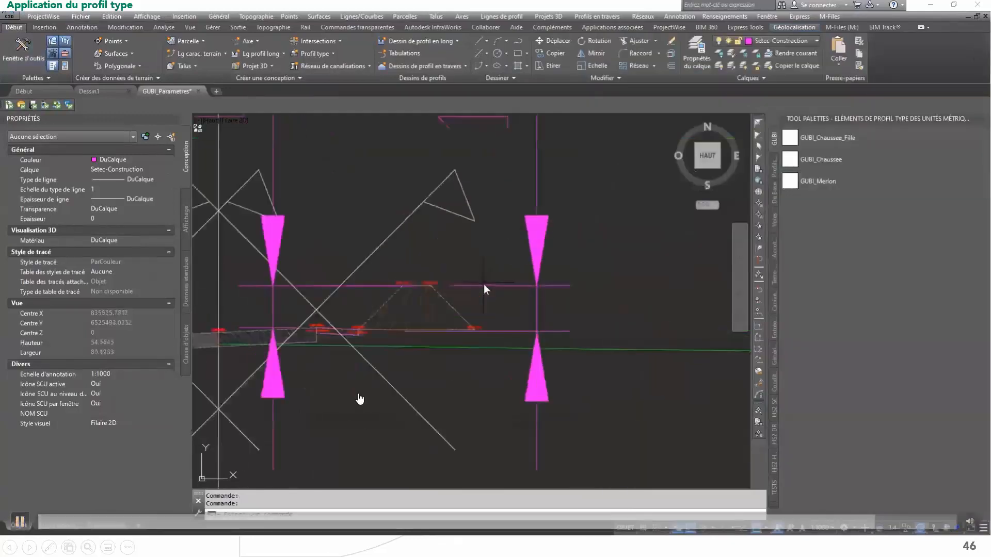
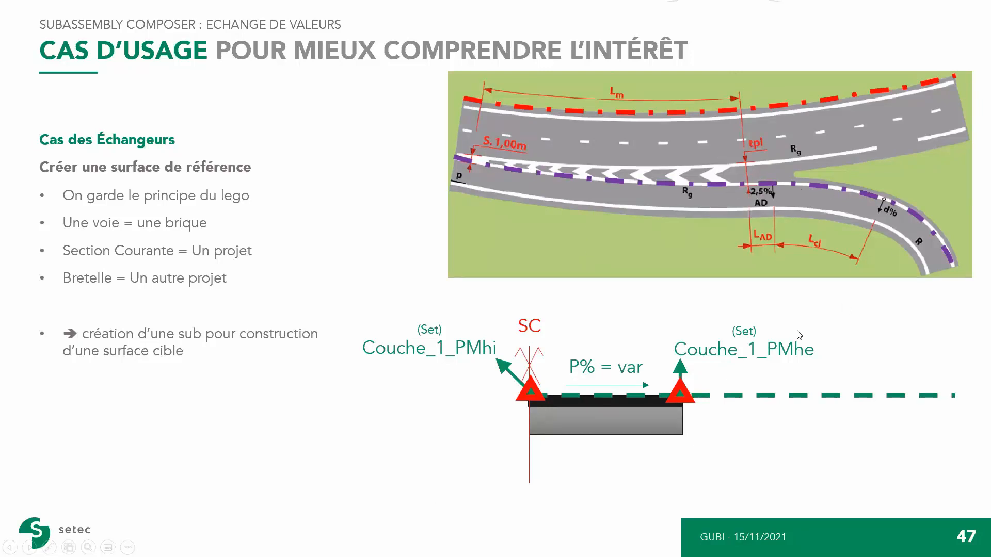
pyautogui.click(328, 497)
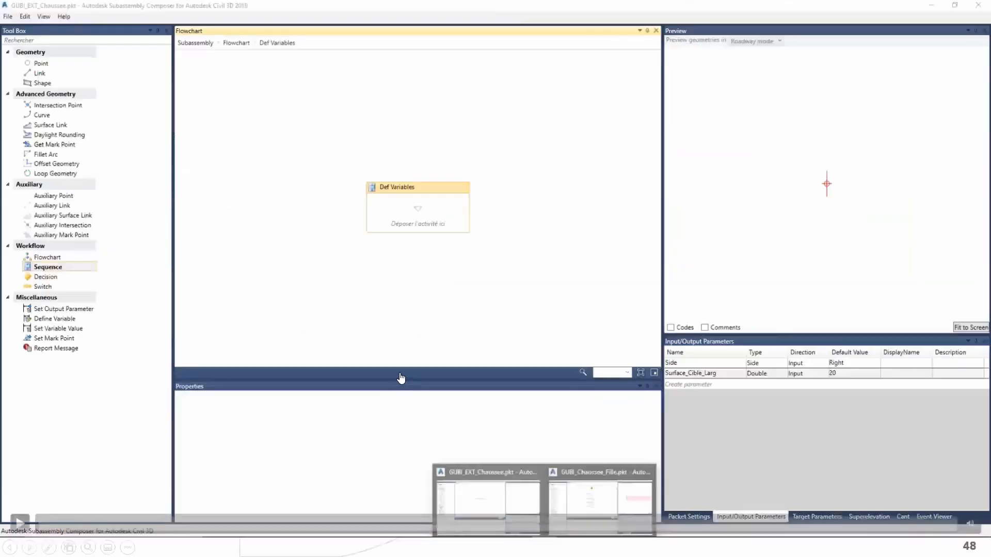
pyautogui.click(416, 292)
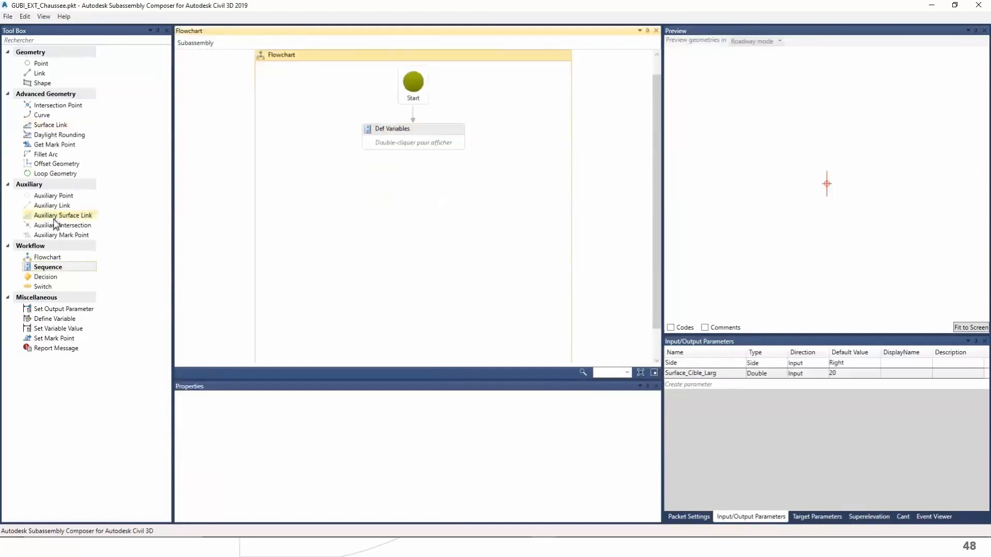
# Step: In Subassembly Composer, add a Sequence named GET PTM after Def Variables in the flowchart and open it
pyautogui.click(57, 268)
pyautogui.moveTo(414, 187); pyautogui.dragTo(397, 180)
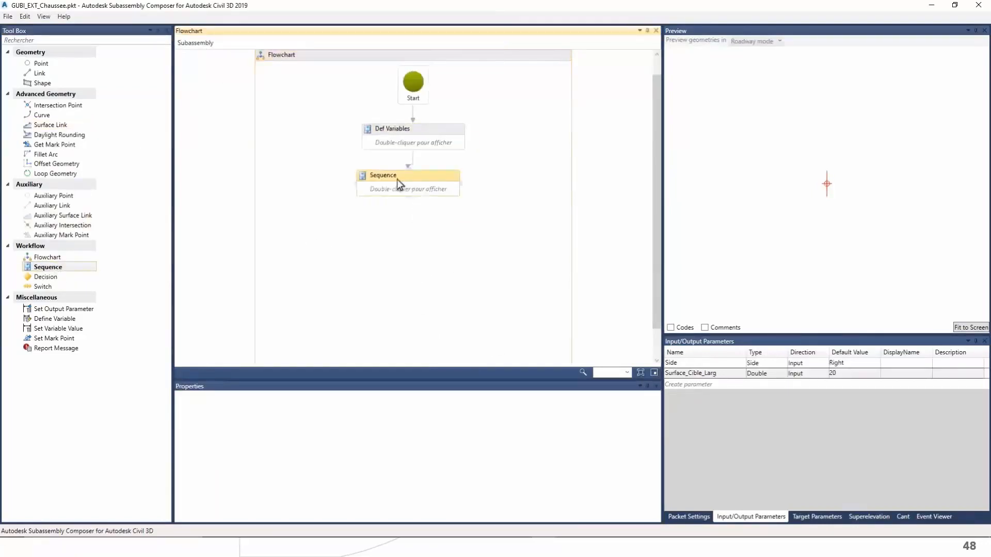
pyautogui.write('GET PTM')
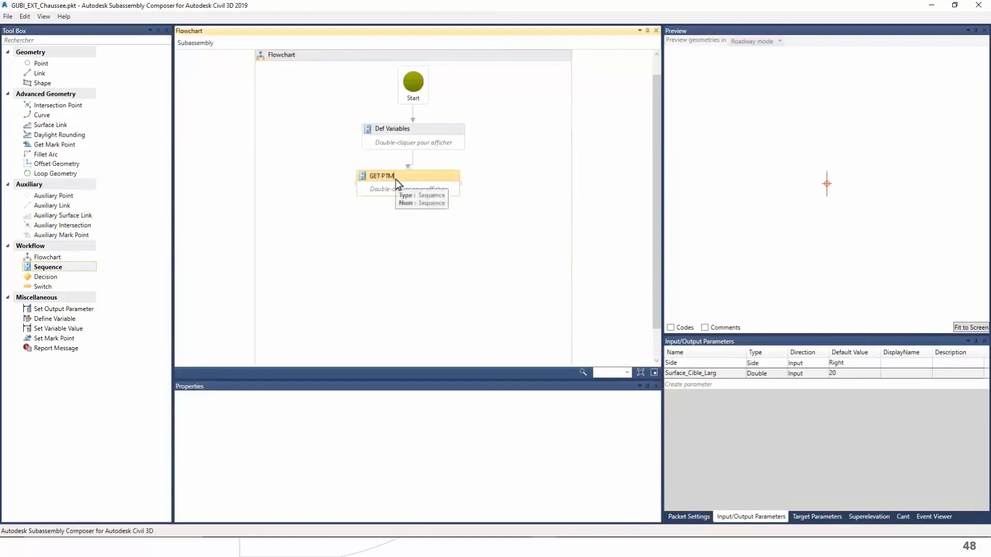
pyautogui.press('Return')
pyautogui.doubleClick(364, 175)
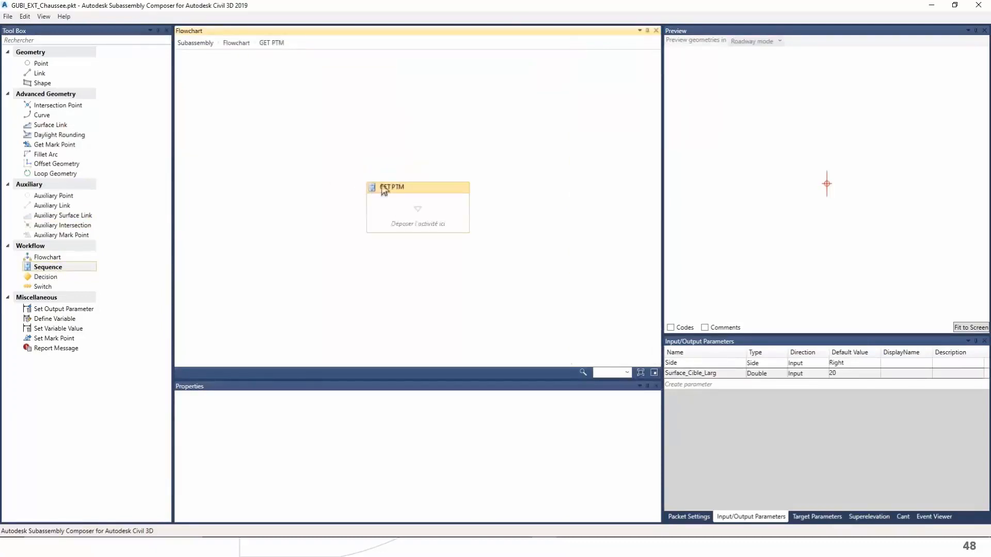
# Step: Check the layer code variables in the Def Variables sequence and reopen the GET PTM sequence
pyautogui.click(195, 43)
pyautogui.doubleClick(368, 149)
pyautogui.click(388, 197)
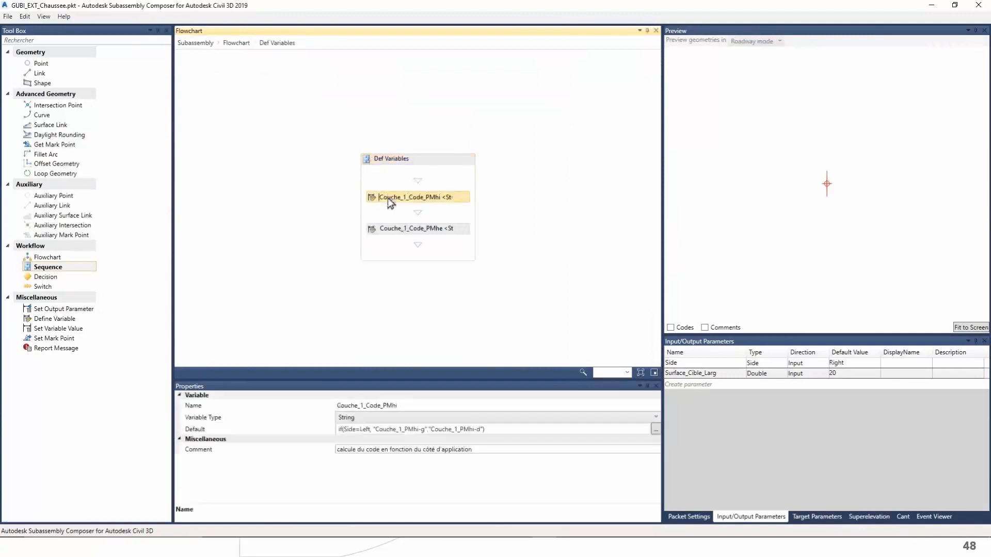
pyautogui.click(283, 416)
pyautogui.click(316, 235)
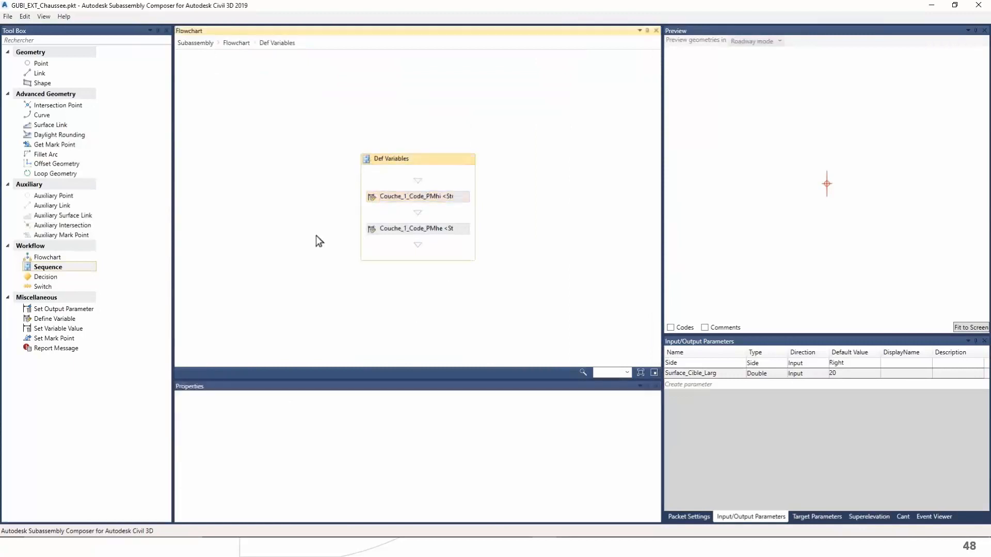
pyautogui.click(192, 43)
pyautogui.doubleClick(368, 197)
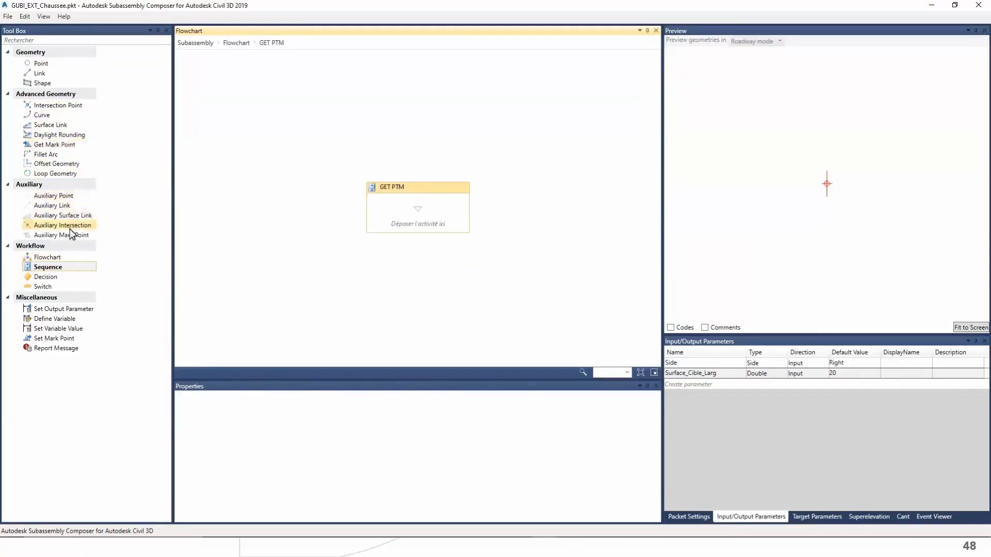
# Step: Add auxiliary mark point AP1 to the GET PTM sequence with mark name Couche_1_Code_PMhi
pyautogui.moveTo(67, 234); pyautogui.dragTo(407, 216)
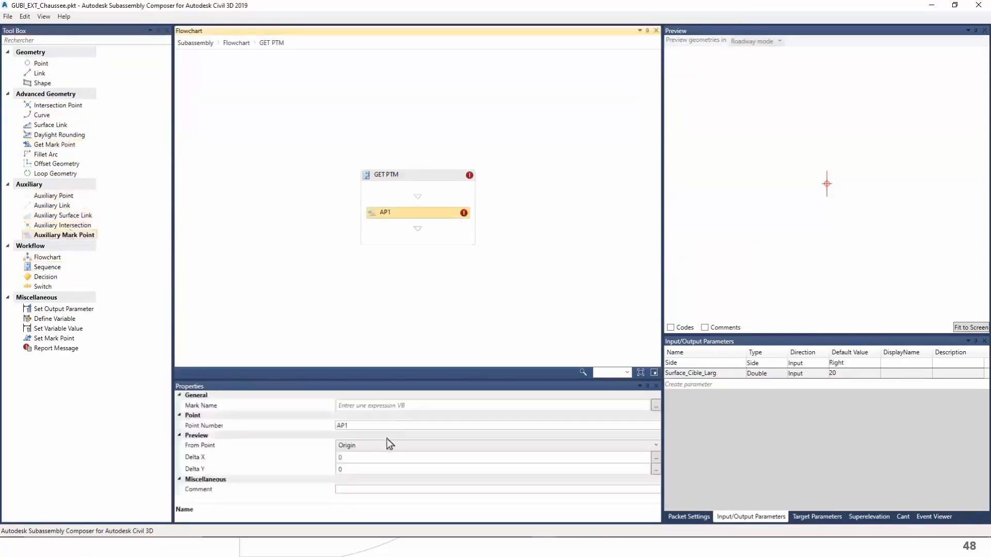
pyautogui.click(389, 403)
pyautogui.write('Couche_1_Code_PTMhi')
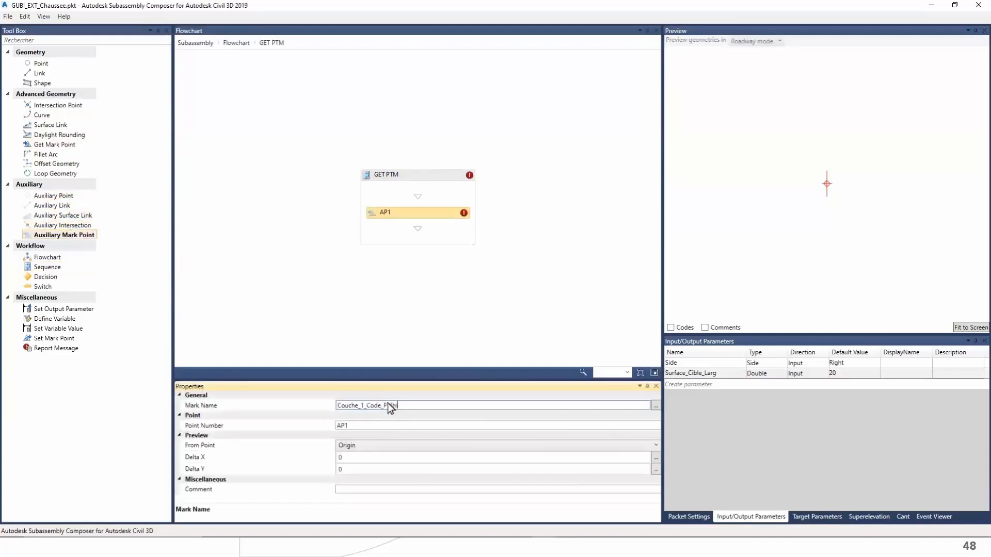
pyautogui.click(311, 314)
# Step: Add auxiliary mark point AP2 below AP1 with mark name Couche_1_Code_PMhe
pyautogui.moveTo(42, 237); pyautogui.dragTo(417, 243)
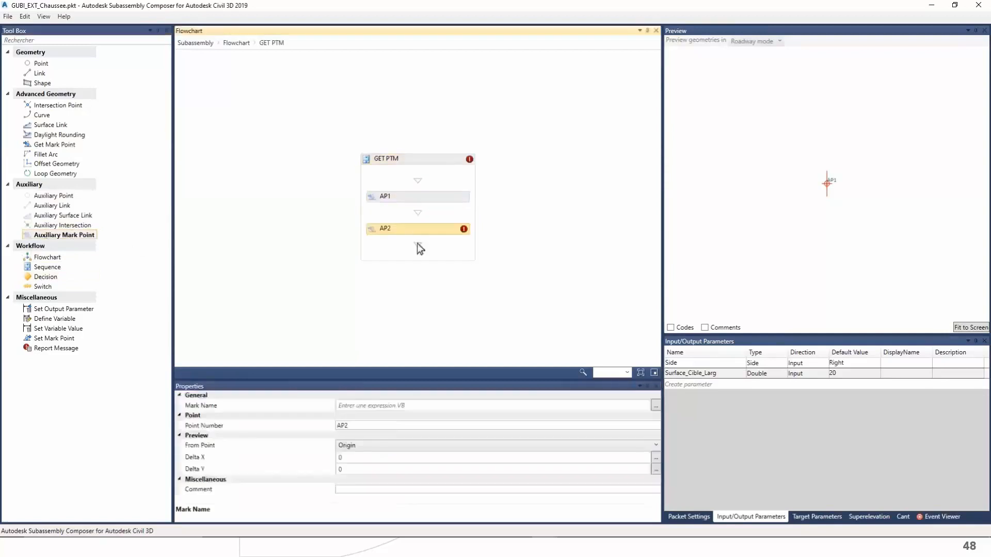
pyautogui.click(388, 405)
pyautogui.write('Couche_1_Code_PHi')
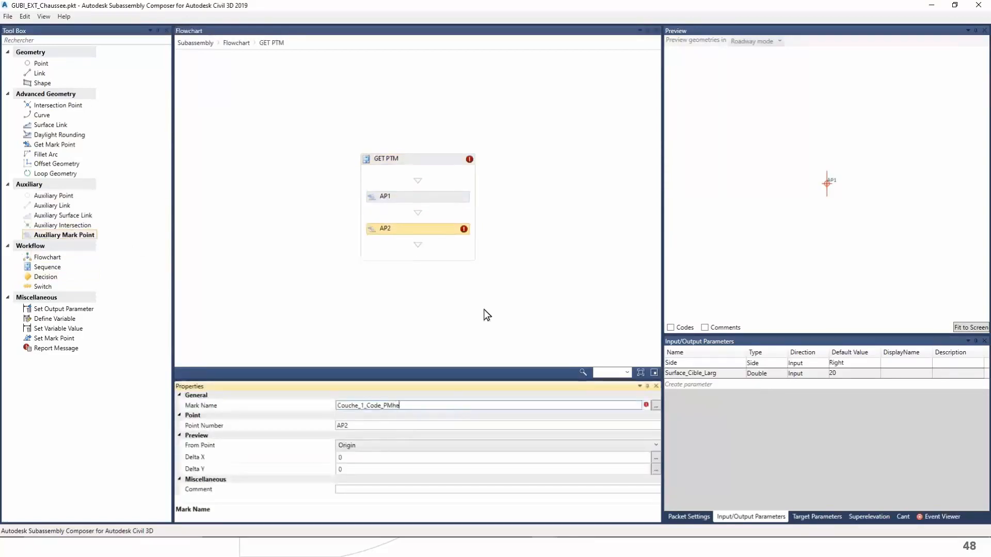
pyautogui.click(484, 309)
pyautogui.click(370, 229)
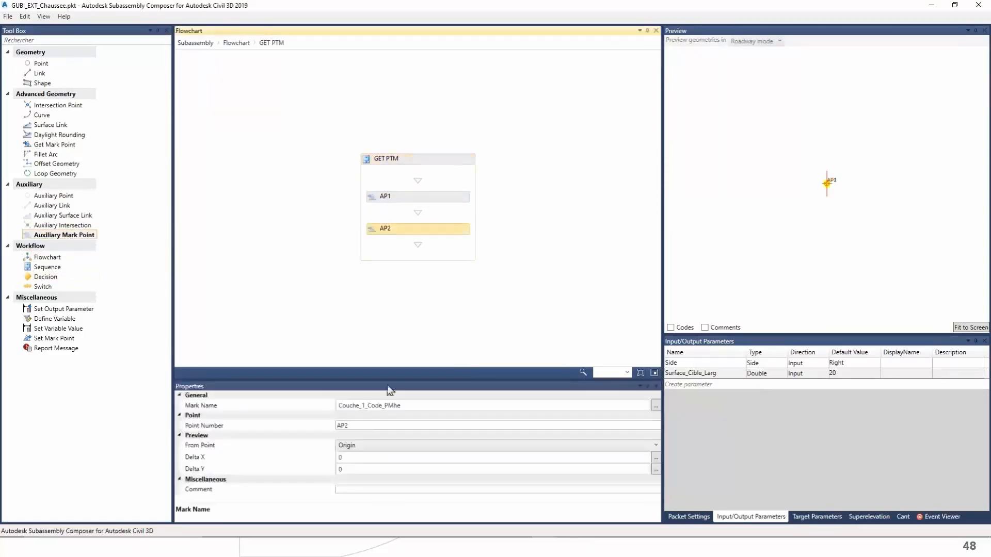
# Step: Set AP2's preview Delta Y to -0.5 and open its Delta X value for editing
pyautogui.click(367, 457)
pyautogui.click(367, 469)
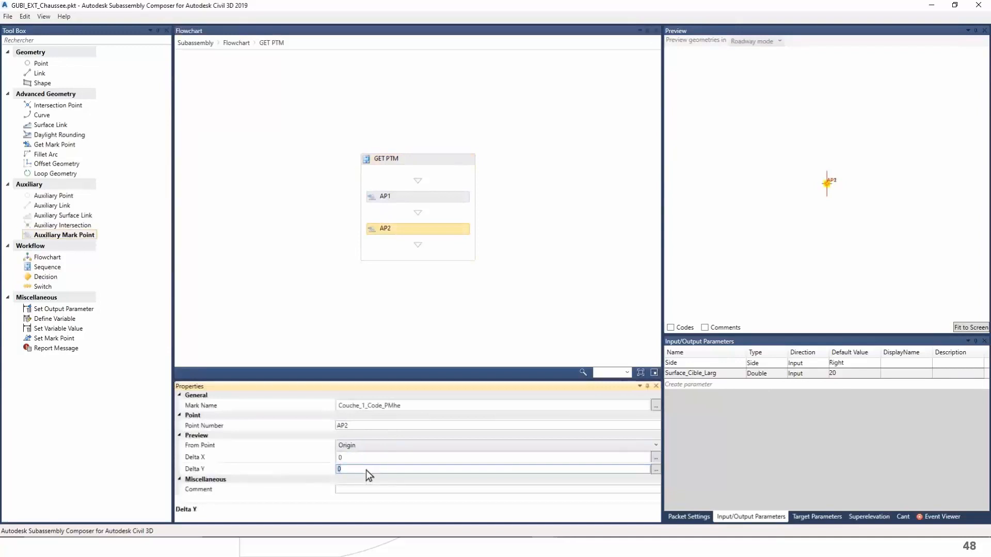
pyautogui.write('-0.5')
pyautogui.click(357, 457)
pyautogui.moveTo(365, 528); pyautogui.dragTo(709, 525)
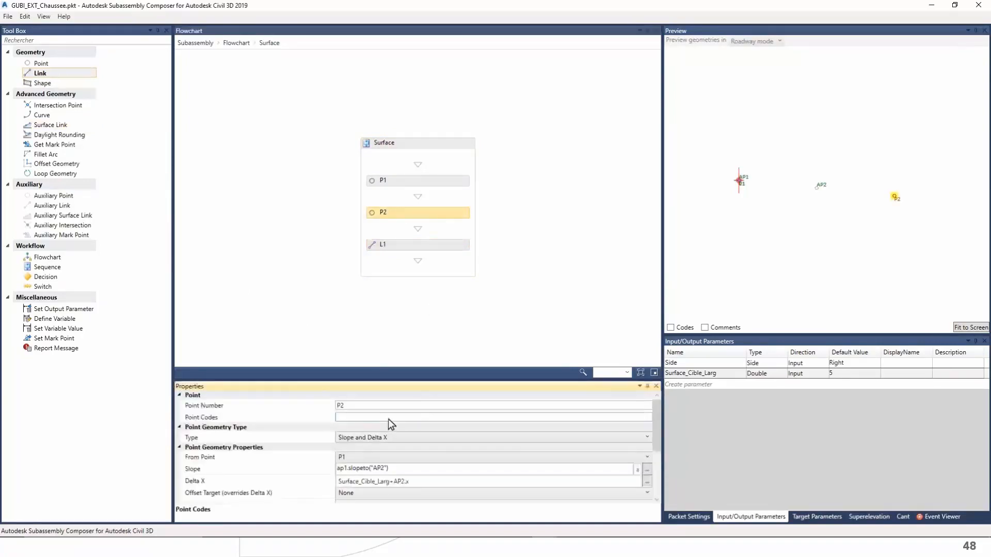
# Step: Give point P2 of the Surface sequence the code "CHA_EXT-Lim" and set link L1's end point to P2
pyautogui.write('CHA_EXT-Lim"')
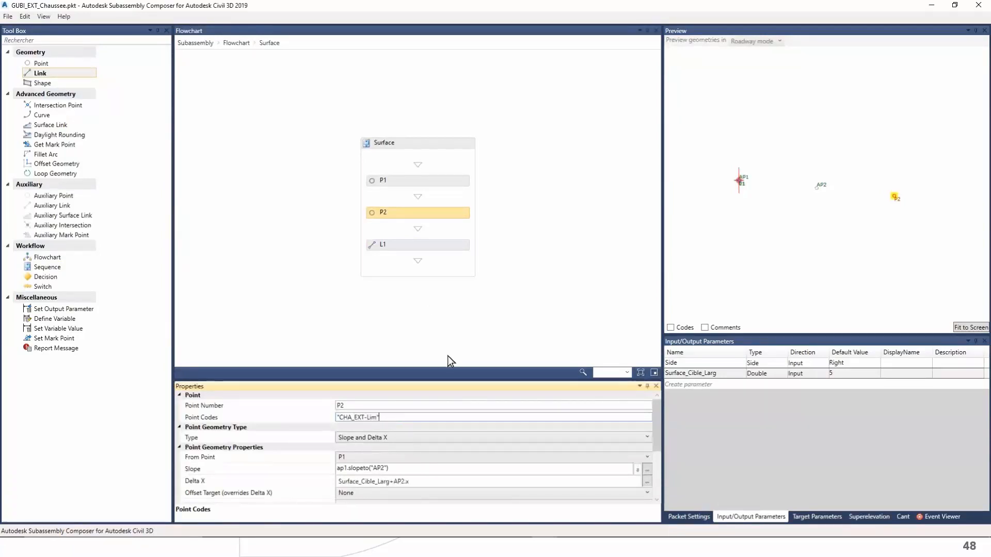
pyautogui.click(446, 333)
pyautogui.click(385, 246)
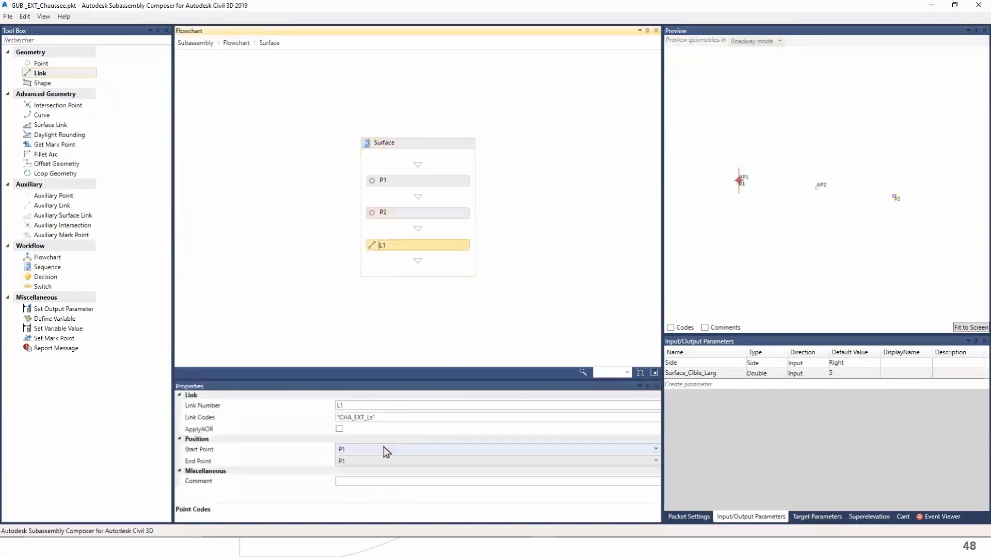
pyautogui.click(374, 460)
pyautogui.click(358, 473)
pyautogui.click(593, 359)
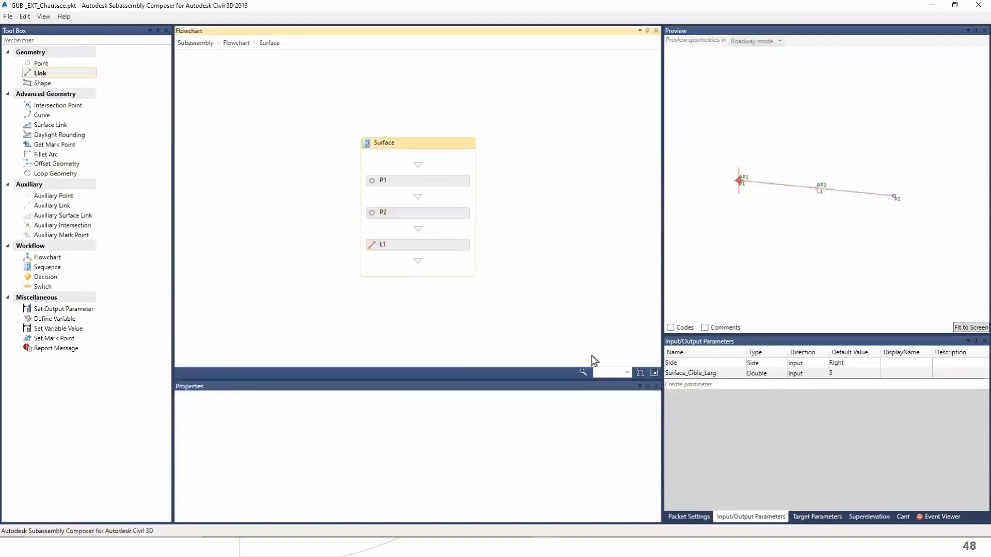
# Step: Show the point and link codes in the geometry preview and save the subassembly
pyautogui.click(671, 328)
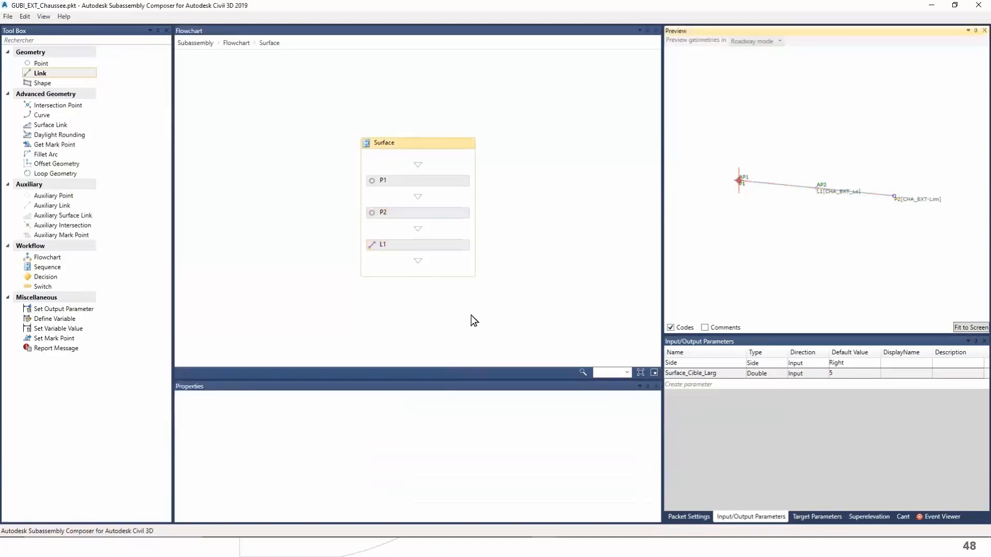
pyautogui.click(8, 16)
pyautogui.click(18, 54)
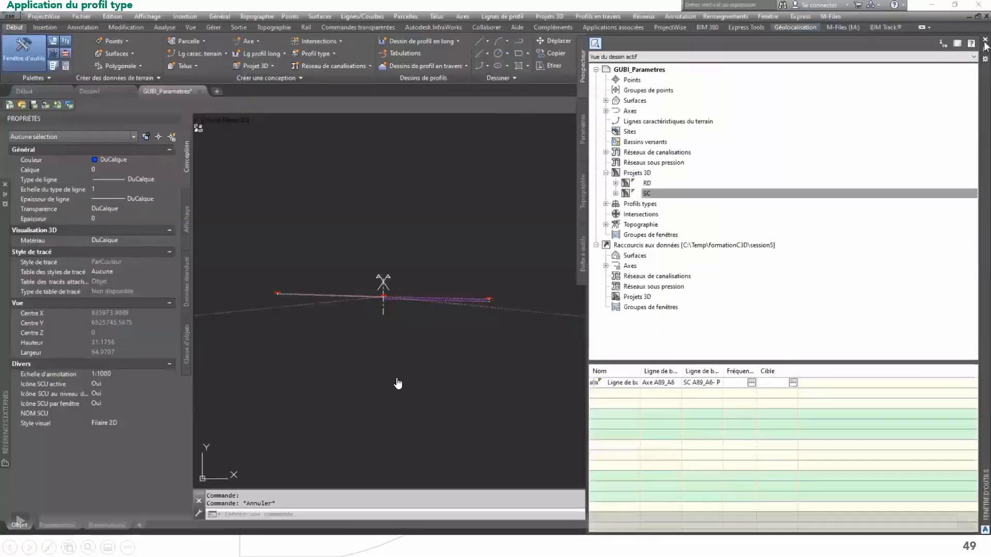
# Step: In Civil 3D, display the SC Surface - EXT surface with the #SETEC - Vérif Surface Projet style
pyautogui.click(416, 327)
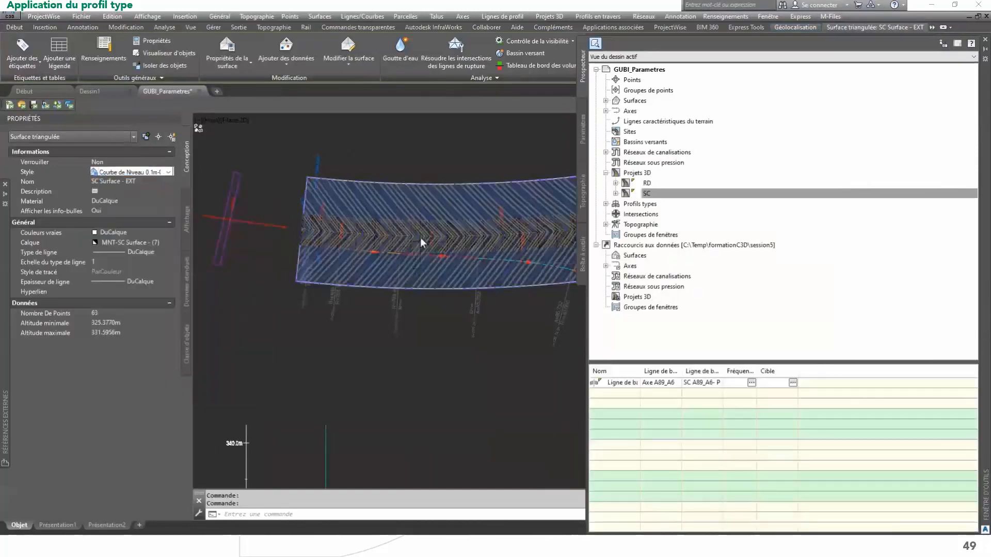
pyautogui.click(108, 172)
pyautogui.click(136, 312)
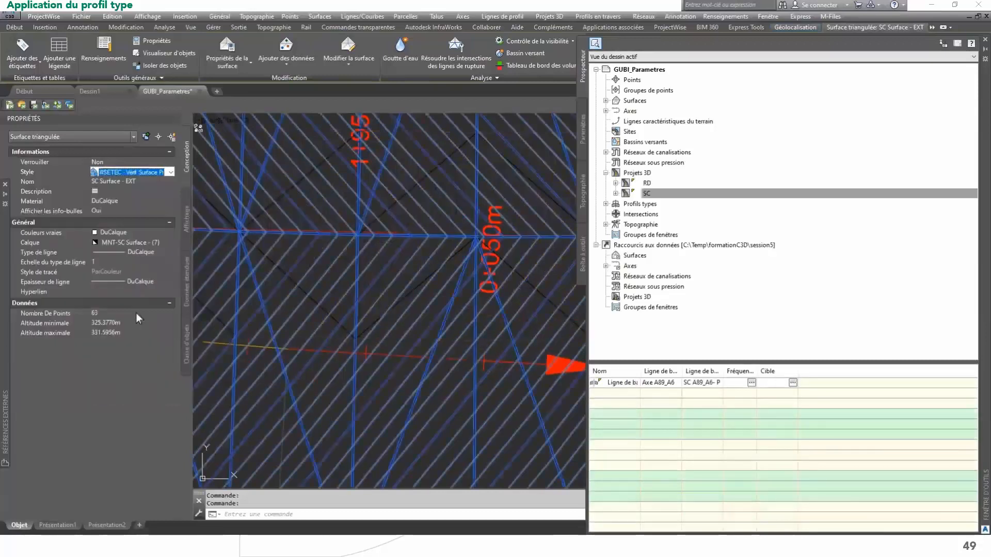
# Step: Change the style of the SC Surface - EXT surface to Périmètre and deselect the surface
pyautogui.click(136, 174)
pyautogui.scroll(3, 135, 274)
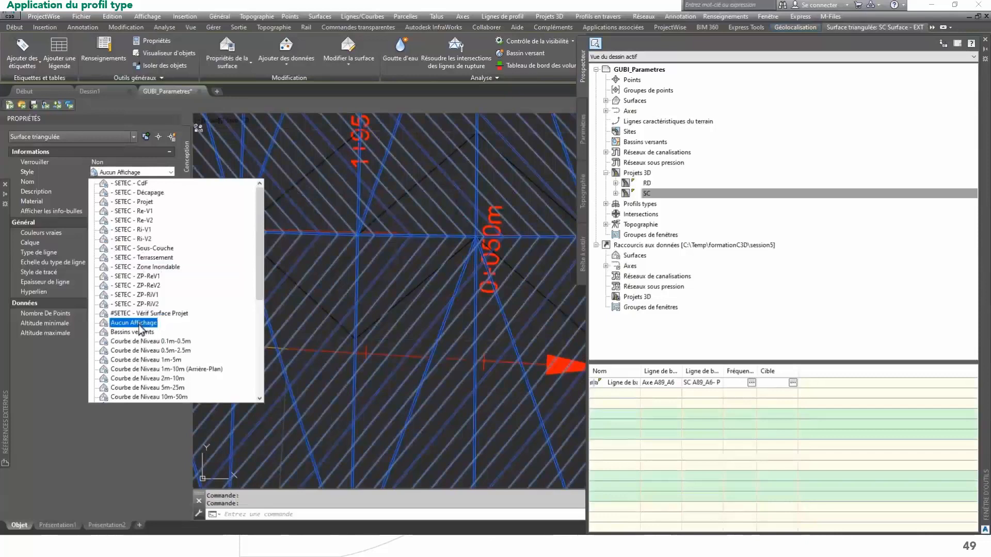
pyautogui.scroll(-7, 135, 315)
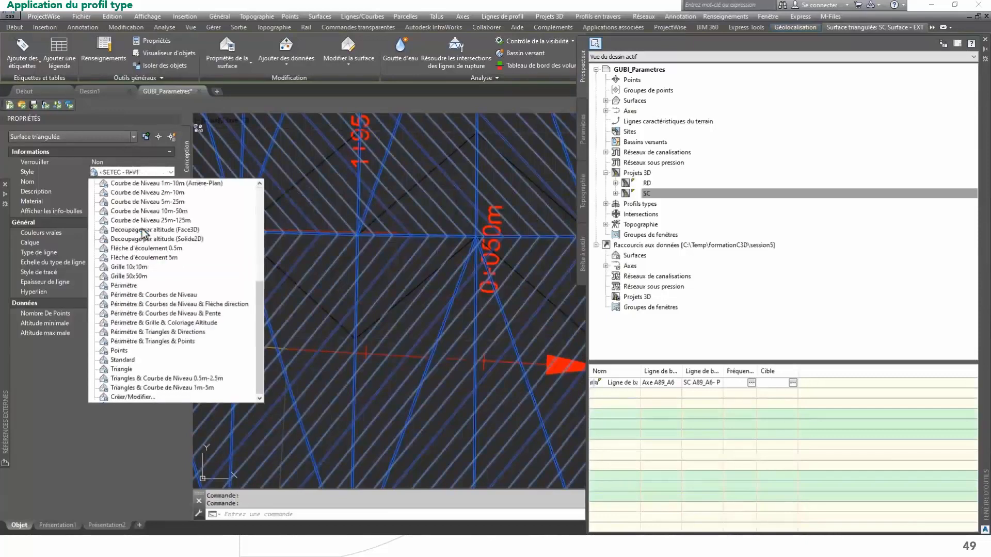
pyautogui.click(124, 286)
pyautogui.scroll(-6, 345, 268)
pyautogui.moveTo(346, 268); pyautogui.dragTo(362, 229, button='middle')
pyautogui.press('Escape')
pyautogui.moveTo(372, 318)
pyautogui.mouseDown(button='middle')
pyautogui.moveTo(407, 221)
pyautogui.moveTo(397, 192)
pyautogui.mouseUp(button='middle')
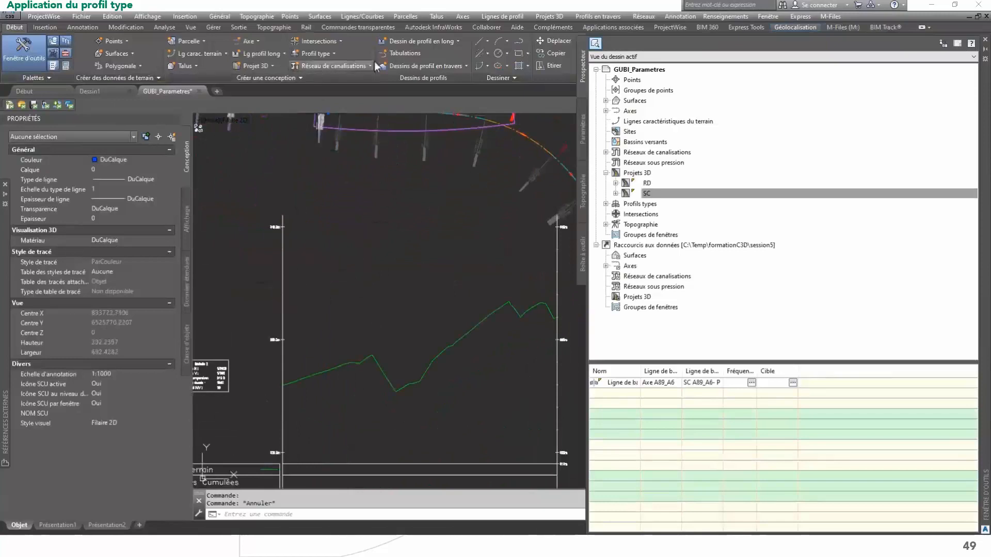
pyautogui.click(275, 229)
pyautogui.click(11, 28)
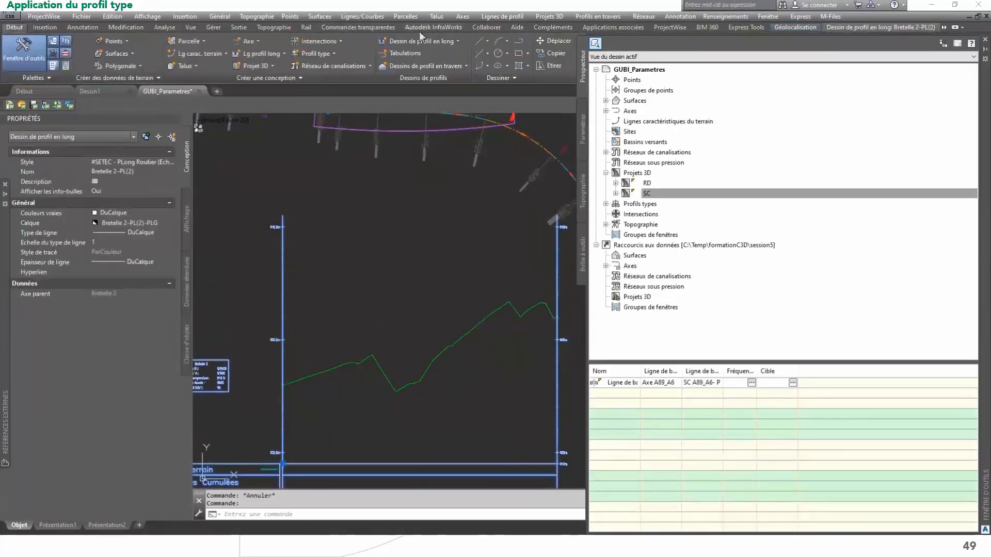
pyautogui.click(427, 41)
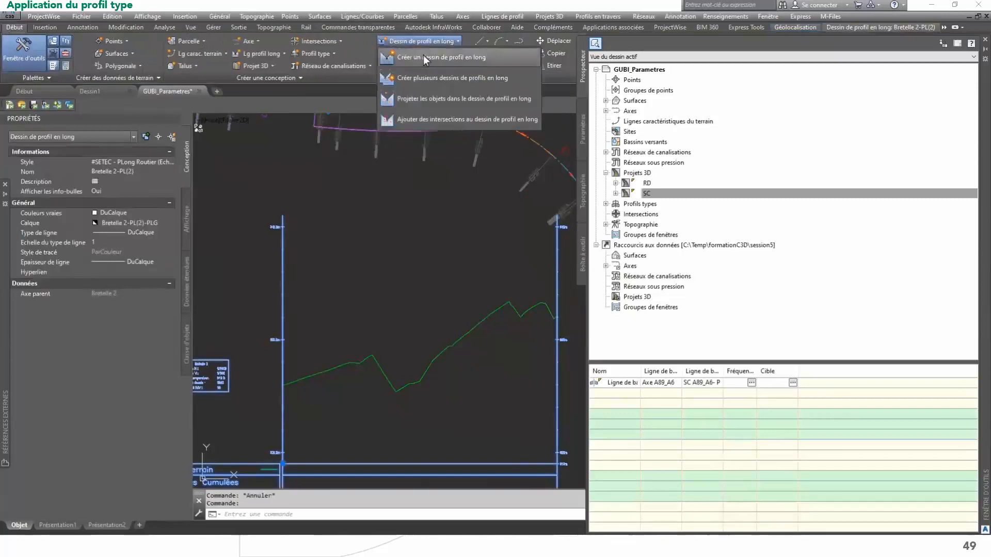
pyautogui.click(423, 55)
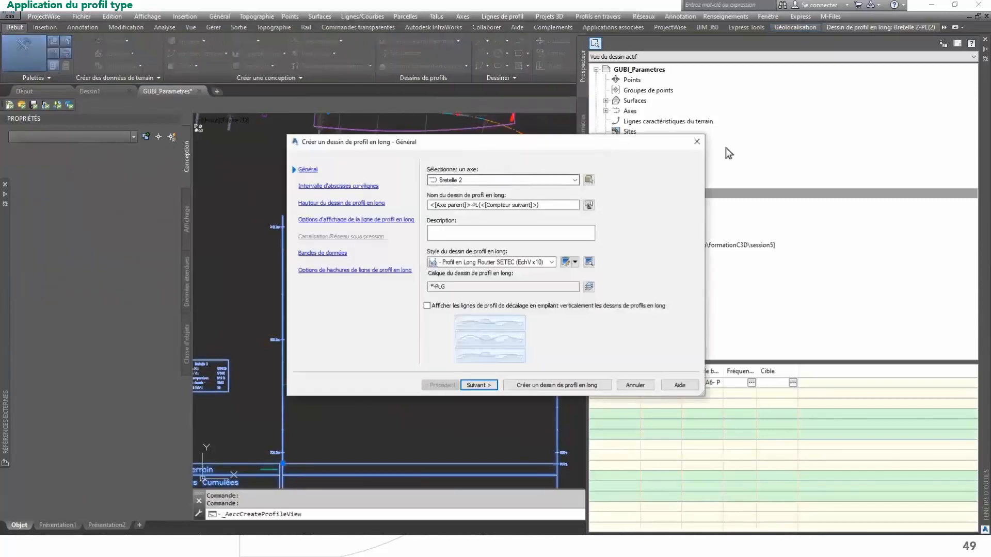
# Step: Start a surface profile for the Bretelle 2 alignment and add SC Surface - EXT as its sampled surface
pyautogui.click(279, 56)
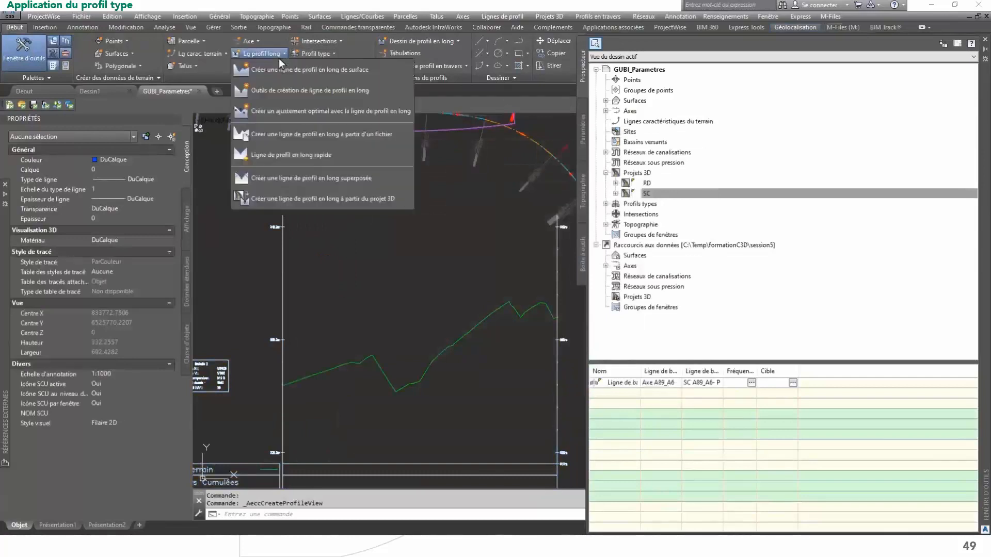
pyautogui.click(289, 69)
pyautogui.click(413, 185)
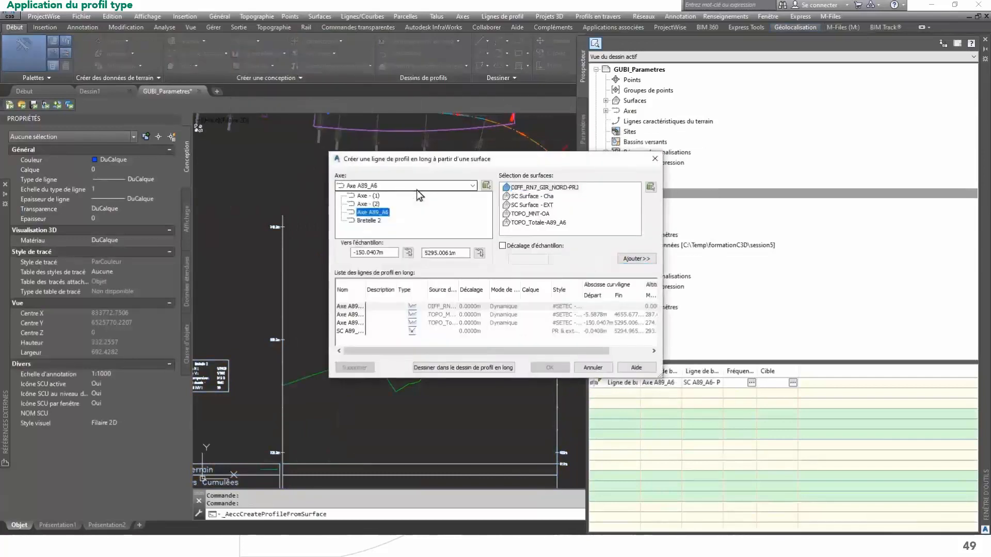
pyautogui.click(368, 221)
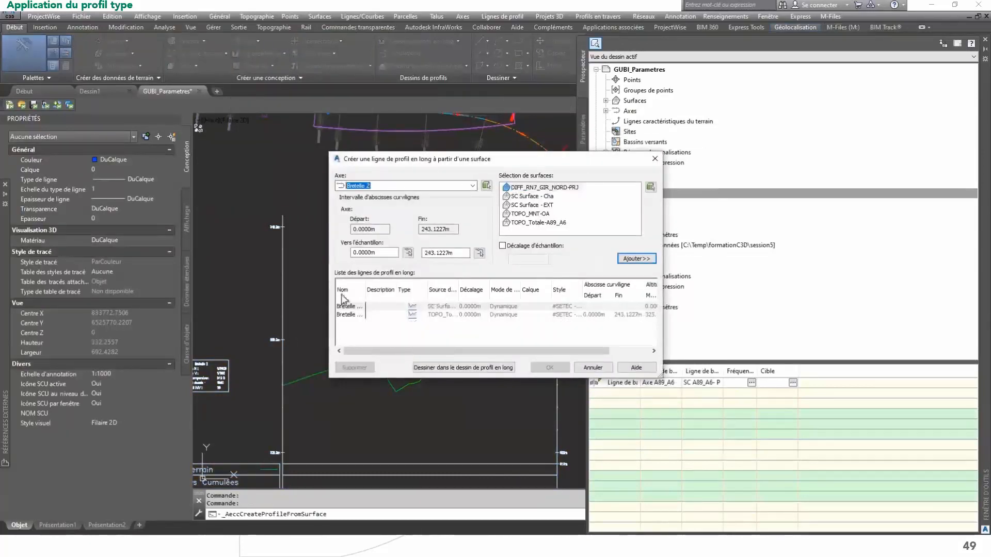
pyautogui.click(541, 206)
pyautogui.click(636, 259)
# Step: Assign the Jaune style to the new SC Surface - EXT profile and create it
pyautogui.click(563, 323)
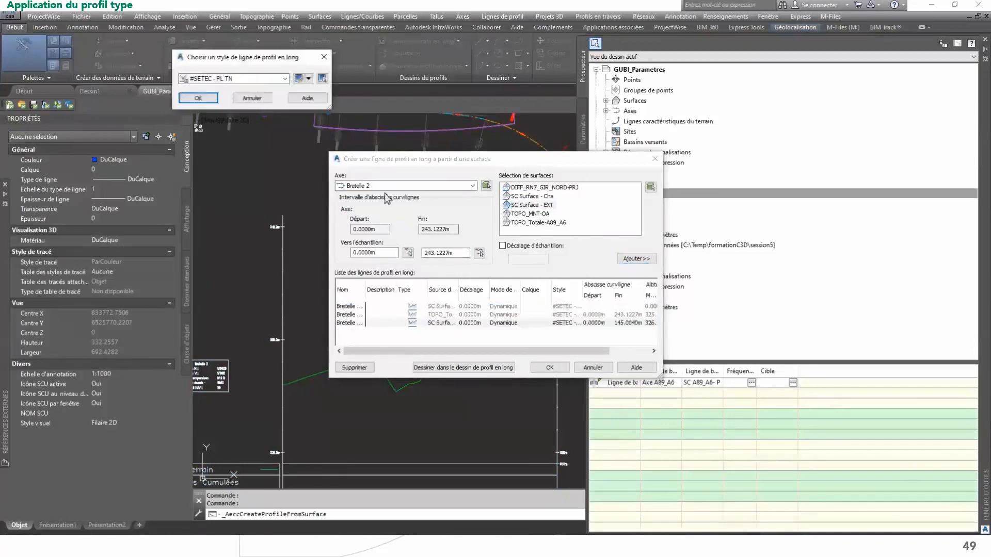
pyautogui.click(254, 78)
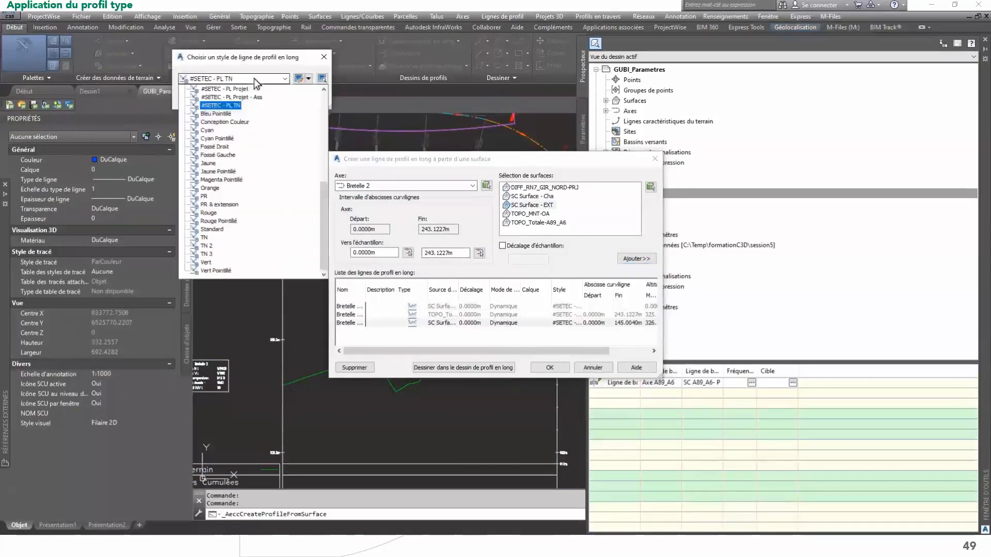
pyautogui.click(209, 163)
pyautogui.click(199, 100)
pyautogui.click(549, 367)
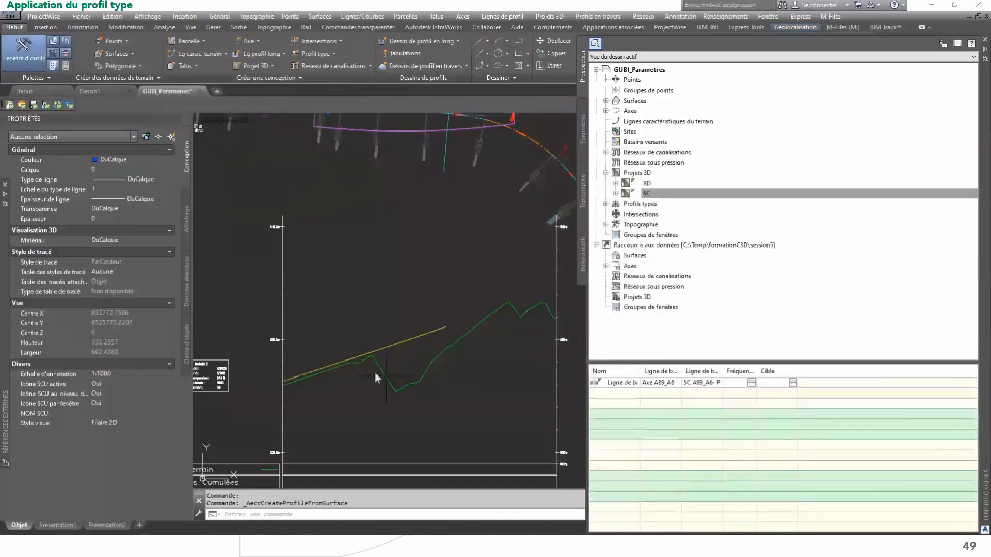
# Step: Examine the yellow SC Surface - EXT profile in the Bretelle 2 profile view, from its start to its far end
pyautogui.scroll(4, 329, 371)
pyautogui.click(395, 302)
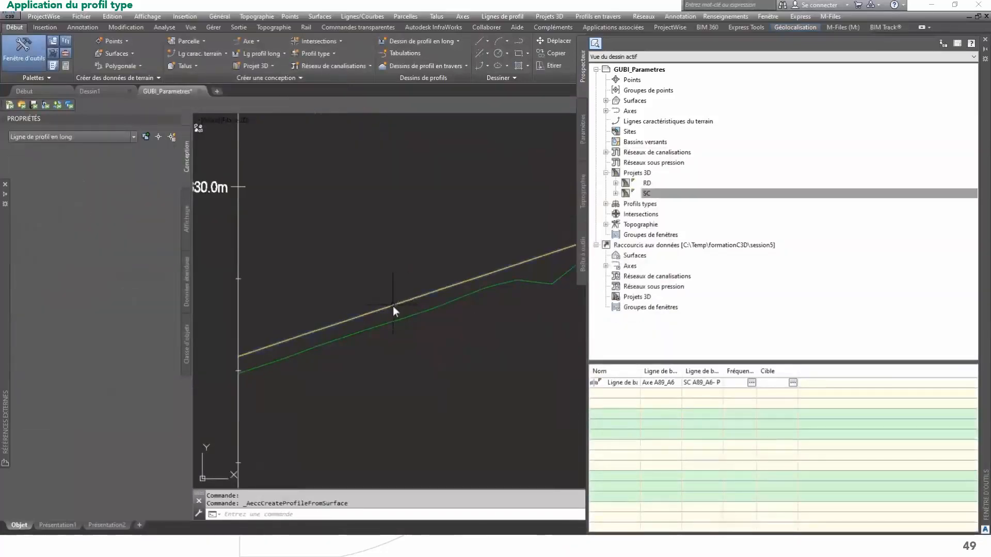
pyautogui.scroll(-2, 423, 258)
pyautogui.scroll(-3, 398, 358)
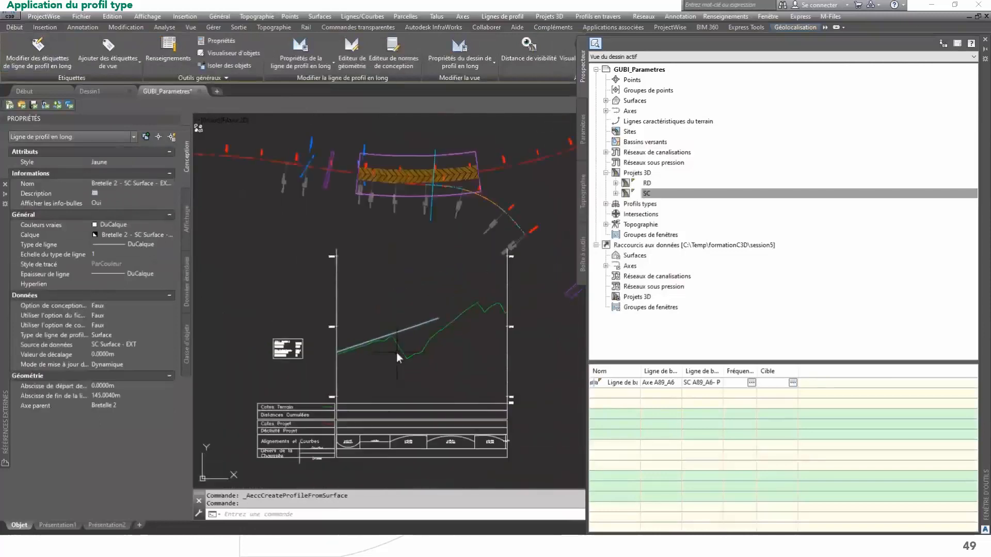
pyautogui.scroll(3, 351, 354)
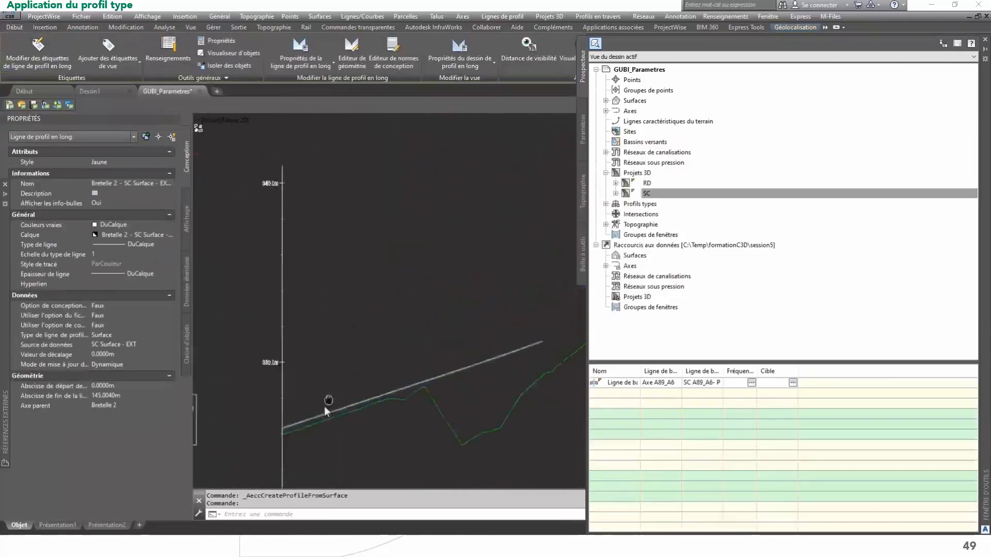
pyautogui.scroll(-1, 320, 418)
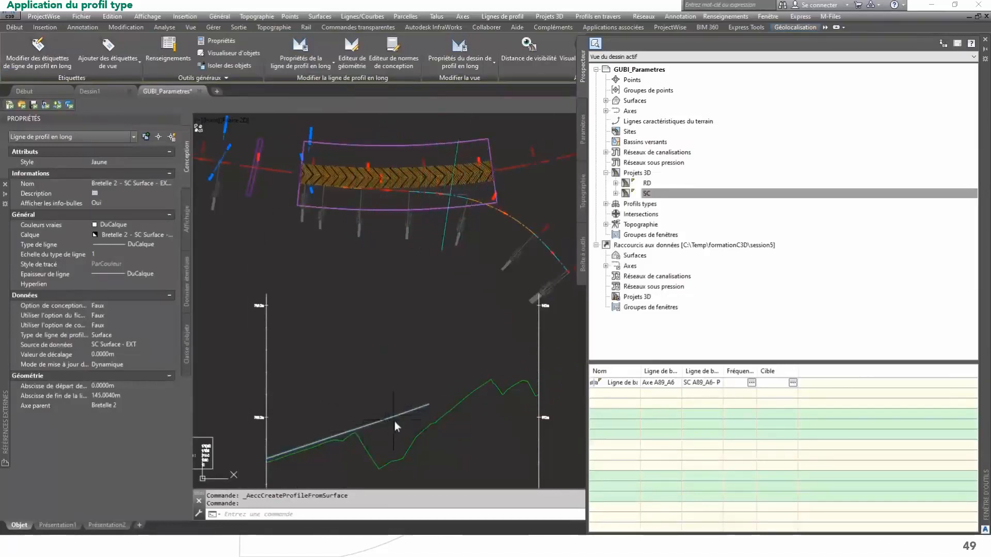
pyautogui.moveTo(430, 408)
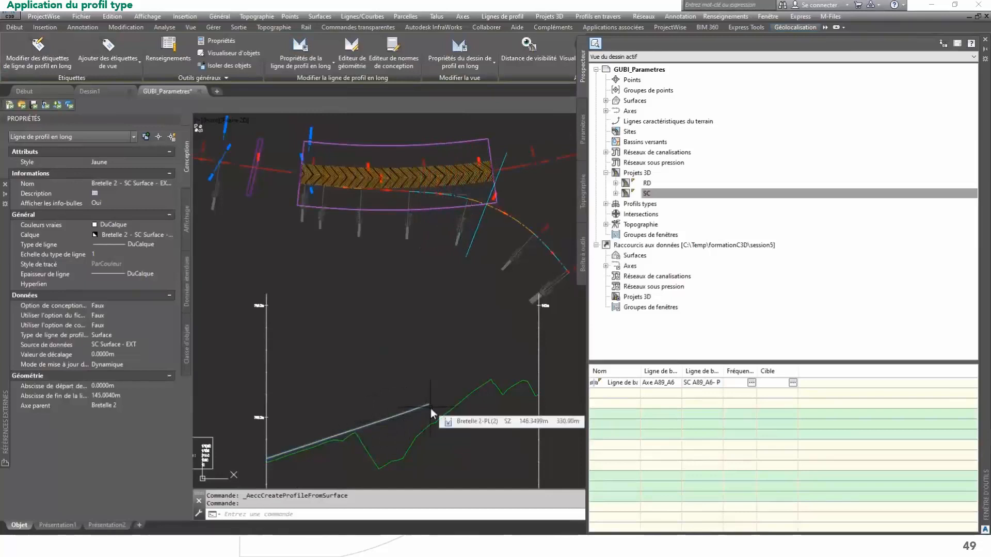